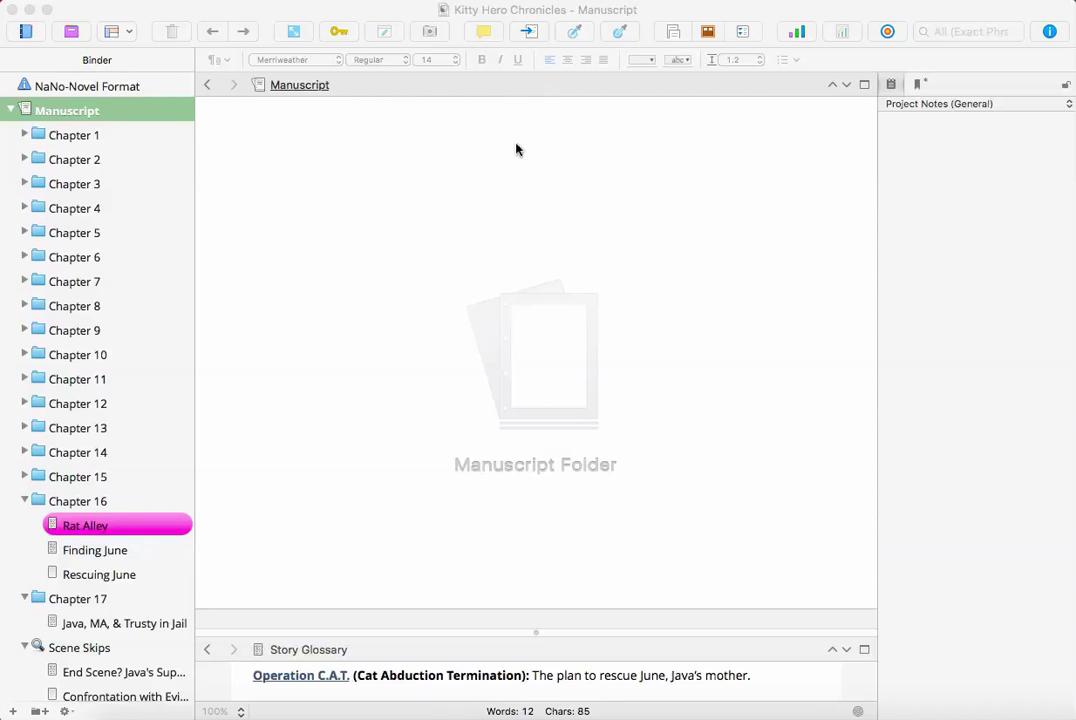
View the available help resources, such as the manual, interactive tutorial and video tutorials.
{"action": "left_click", "coordinate": [503, 2]}
{"action": "left_click", "coordinate": [503, 2]}
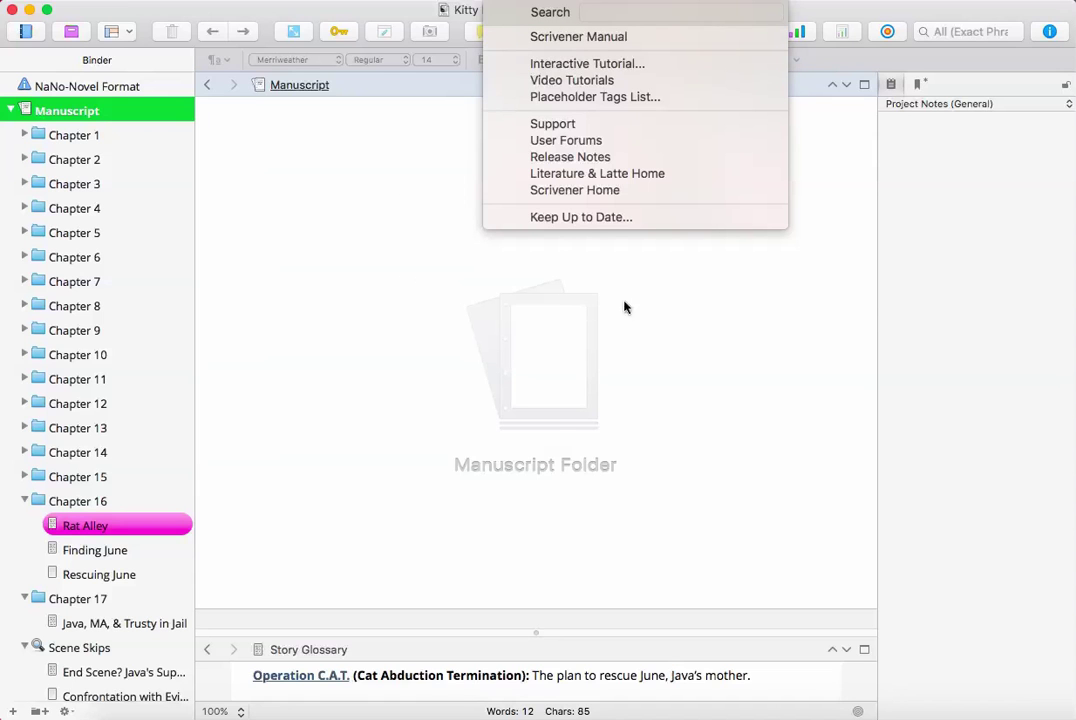
{"action": "key", "text": "Escape"}
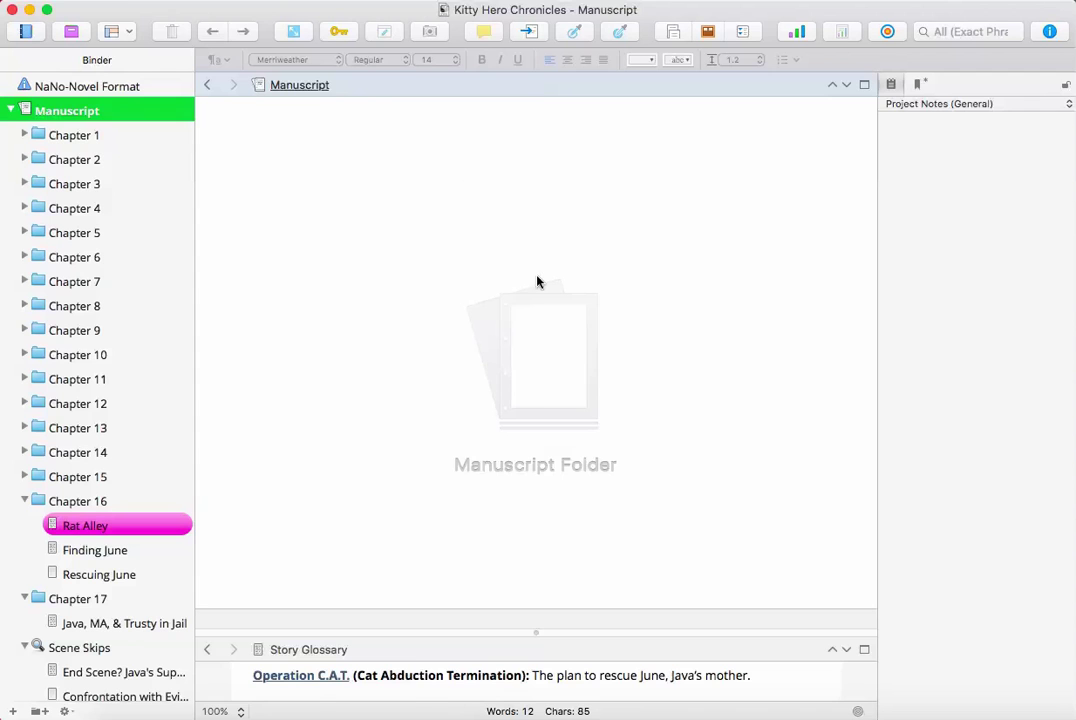
Review the project's manuscript and session word-count targets, then close the project targets.
{"action": "left_click", "coordinate": [888, 32]}
{"action": "left_click", "coordinate": [887, 33]}
{"action": "left_click", "coordinate": [887, 33]}
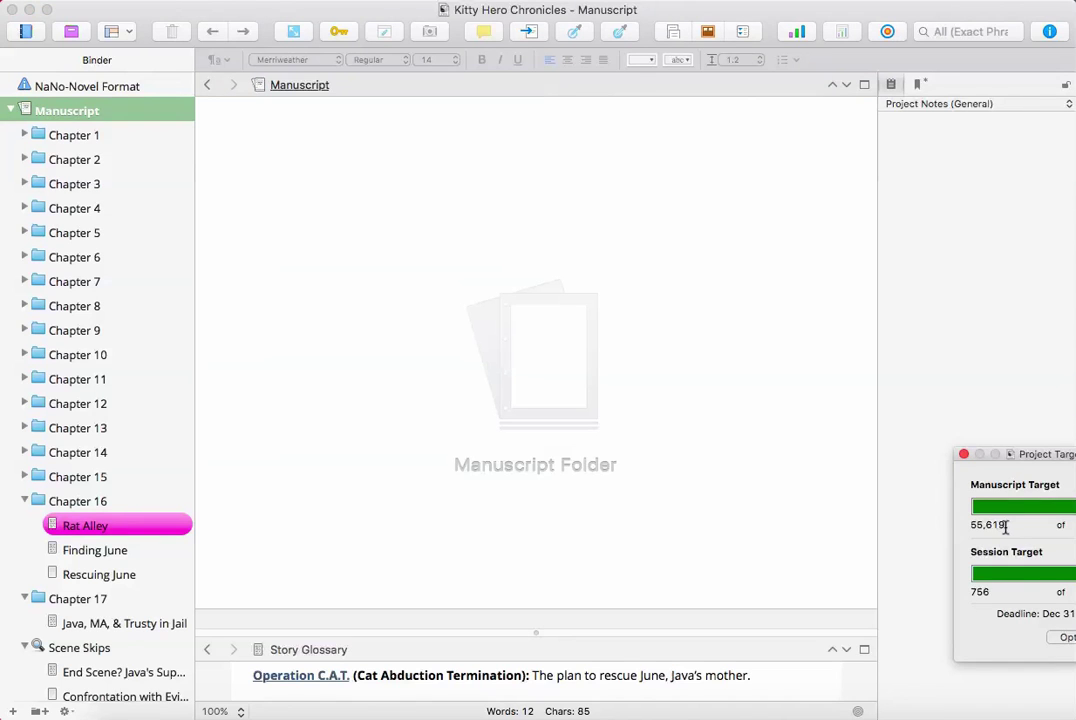
{"action": "left_click_drag", "start_coordinate": [1045, 456], "coordinate": [904, 450]}
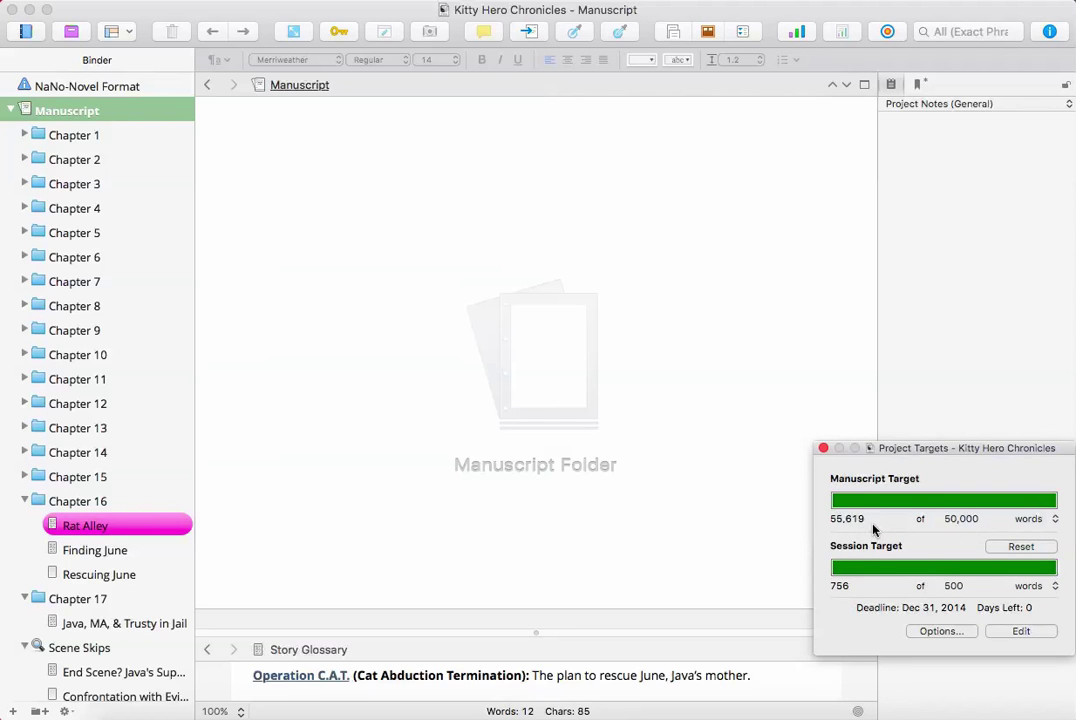
{"action": "left_click", "coordinate": [950, 587]}
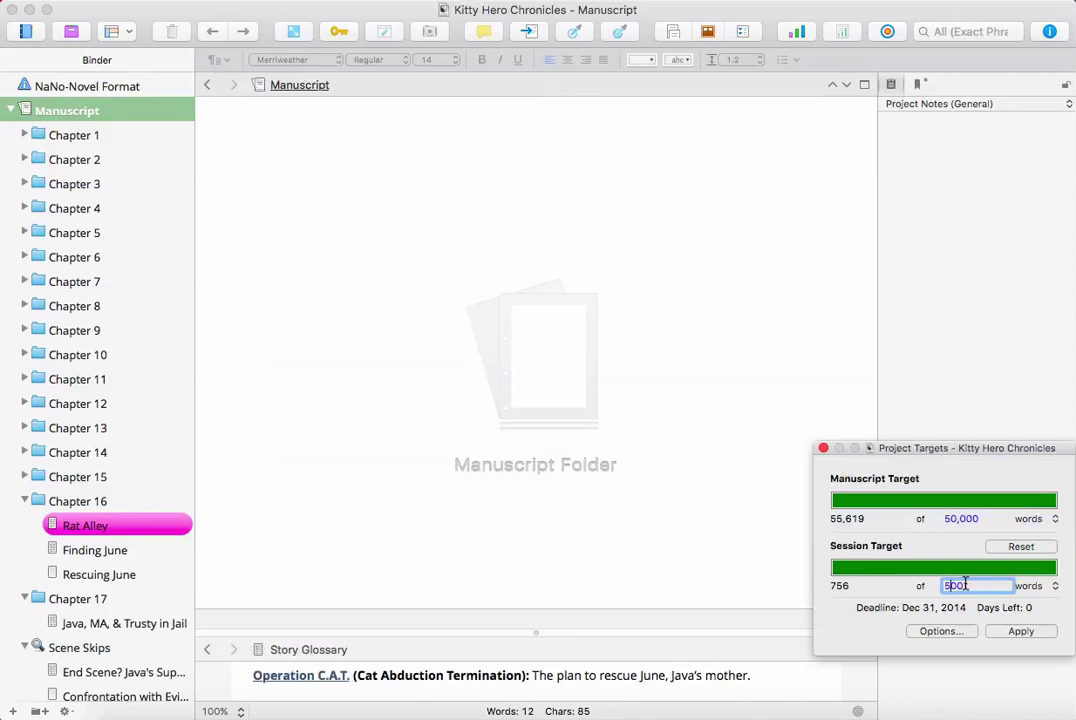
{"action": "left_click", "coordinate": [965, 586]}
{"action": "key", "text": "Return"}
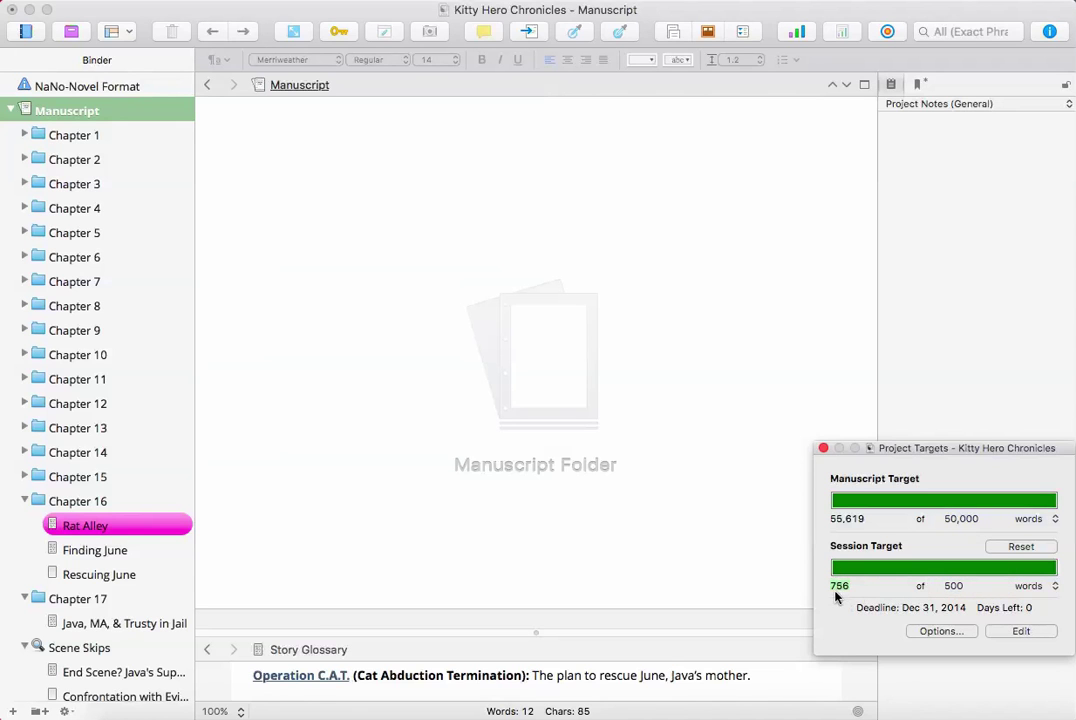
{"action": "left_click", "coordinate": [946, 519]}
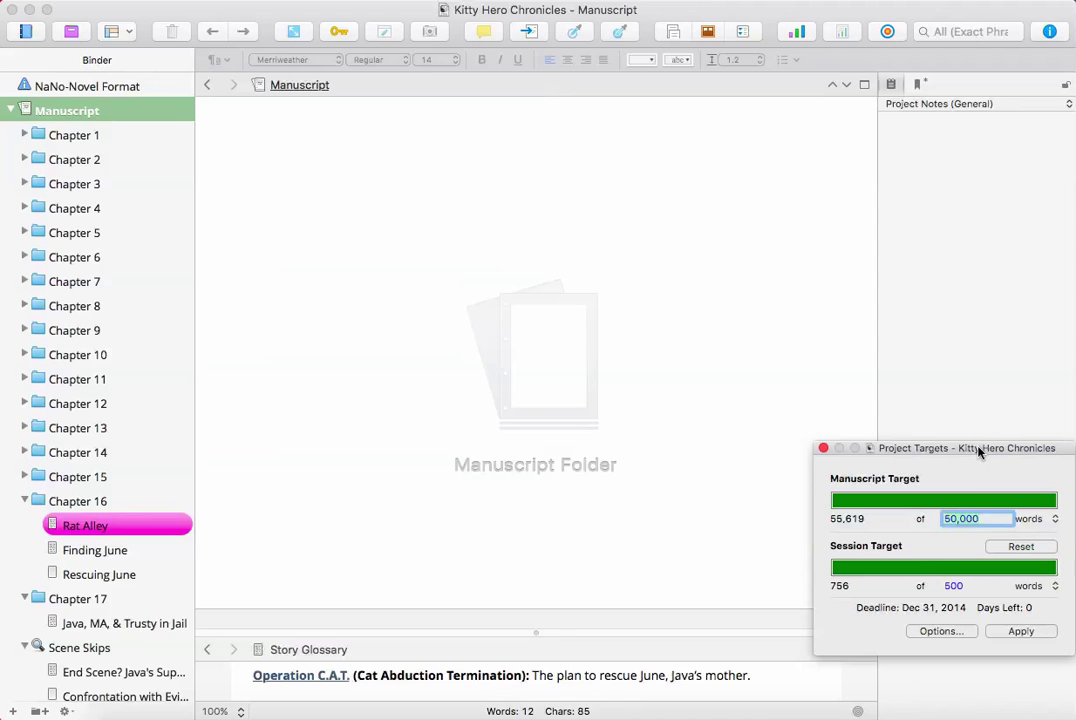
{"action": "left_click", "coordinate": [823, 449]}
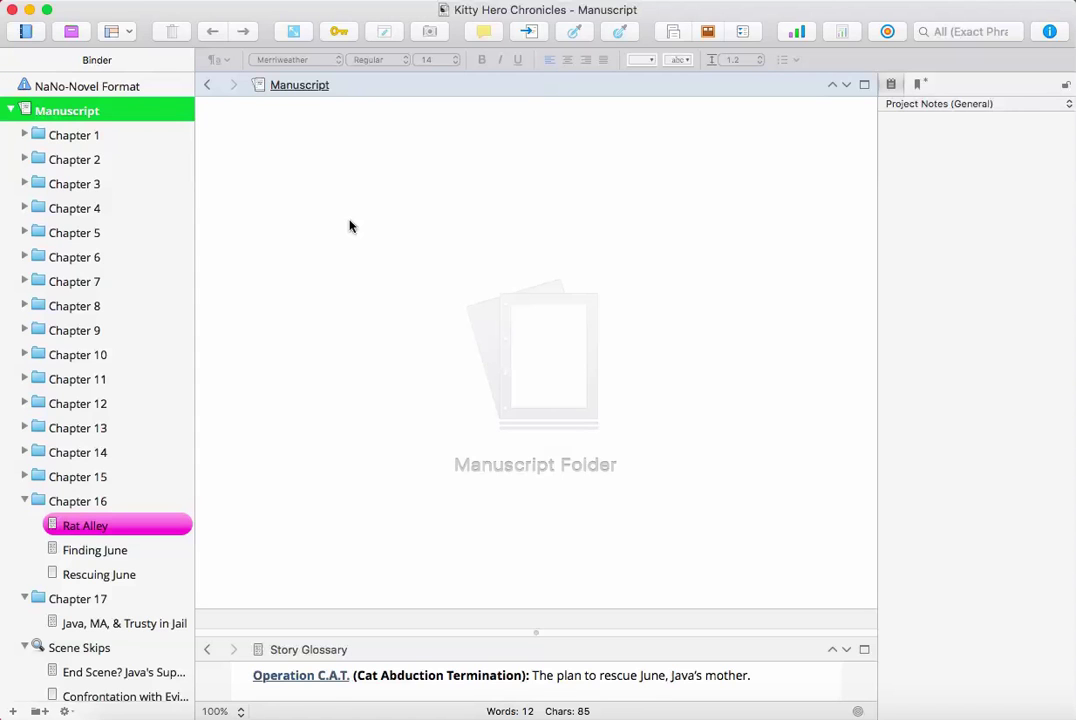
Preview the Novel (NaNoWriMo) template among the fiction project templates and cancel without creating a project.
{"action": "left_click", "coordinate": [110, 0]}
{"action": "left_click", "coordinate": [163, 10]}
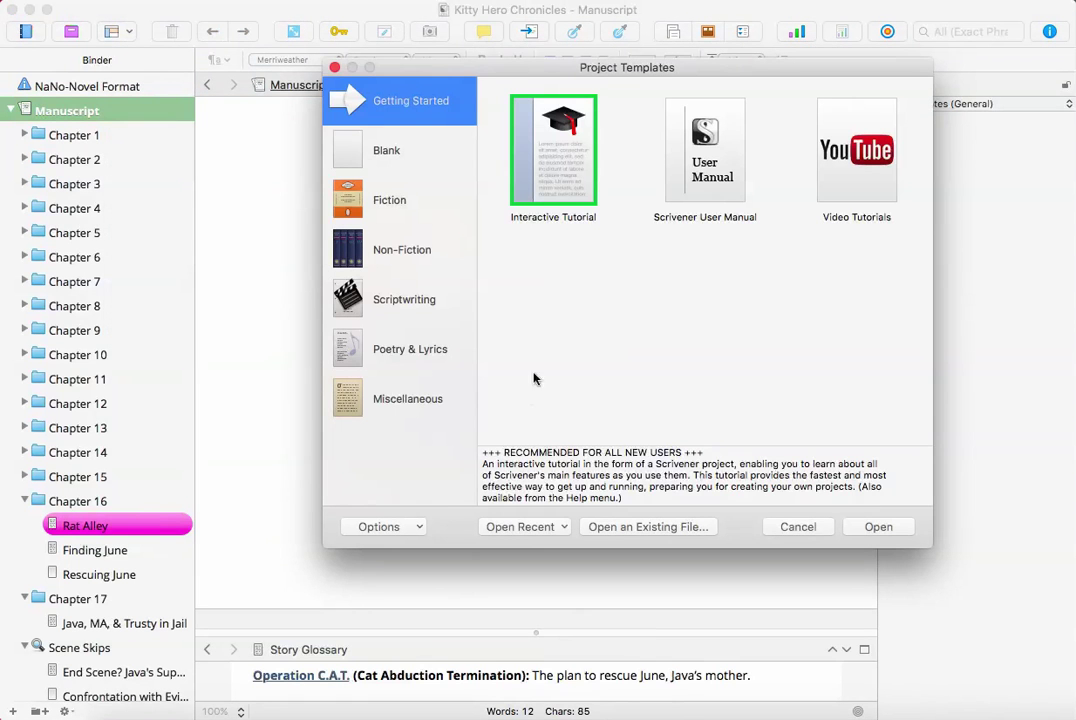
{"action": "left_click", "coordinate": [400, 196]}
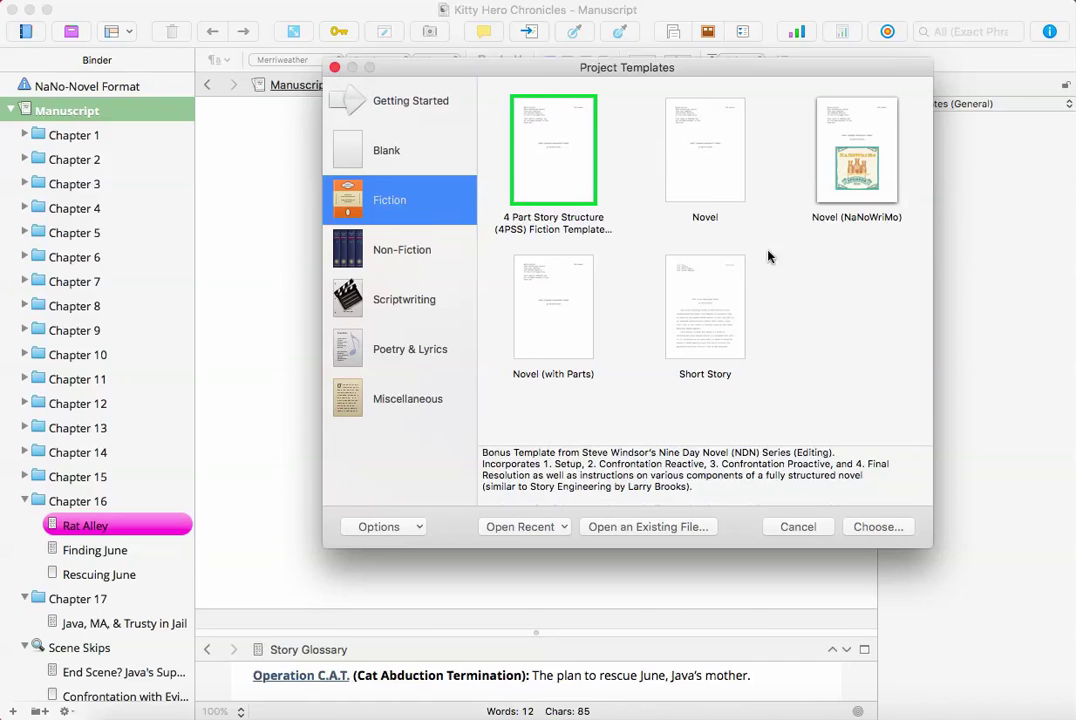
{"action": "left_click", "coordinate": [862, 170]}
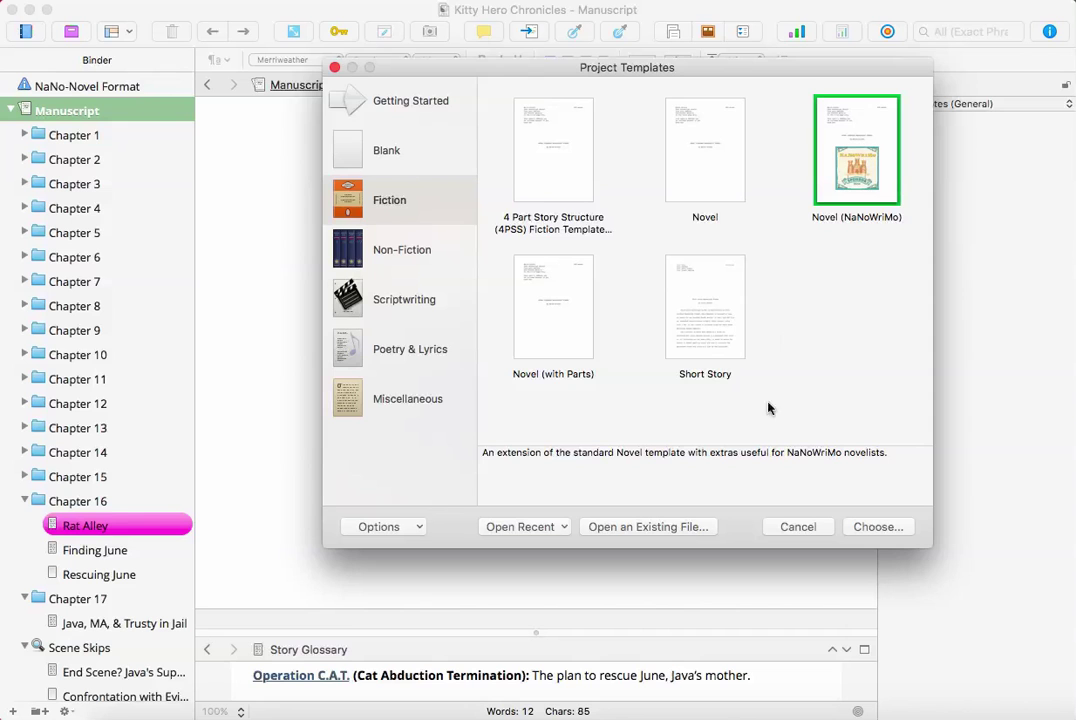
{"action": "left_click", "coordinate": [795, 527]}
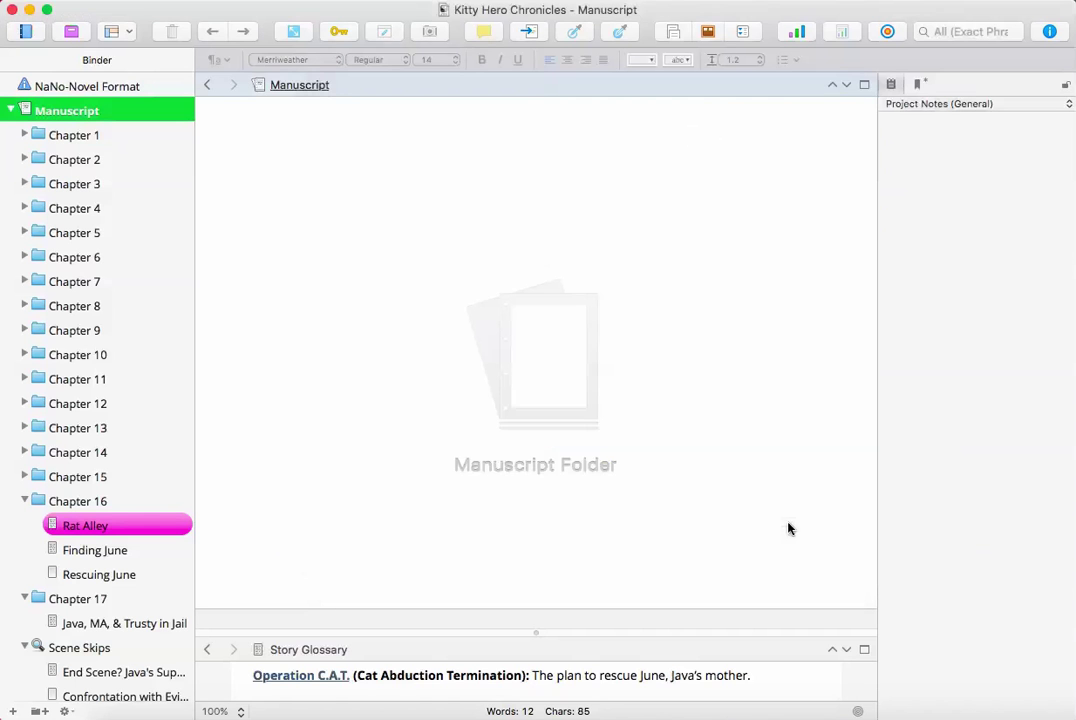
Read through the NaNo-Novel Format document, covering template use, compiling, special folders and working with chapters, and return to its beginning.
{"action": "left_click", "coordinate": [82, 90]}
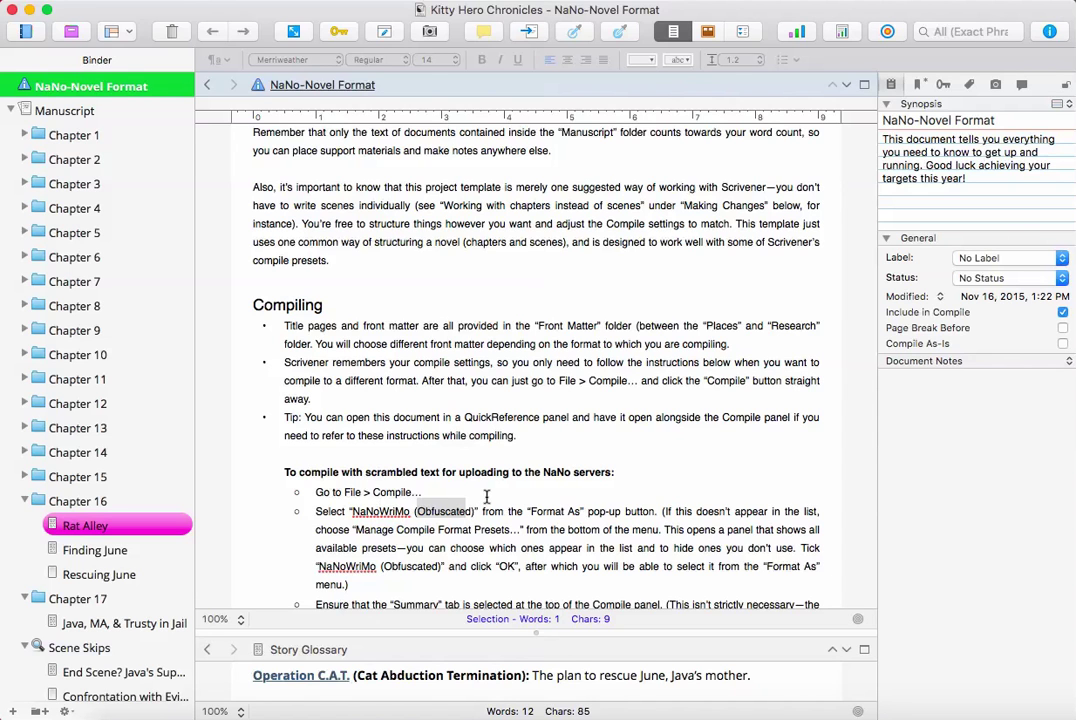
{"action": "left_click", "coordinate": [457, 451]}
{"action": "scroll", "coordinate": [457, 449], "scroll_direction": "up", "scroll_amount": 2}
{"action": "scroll", "coordinate": [457, 449], "scroll_direction": "up", "scroll_amount": 20}
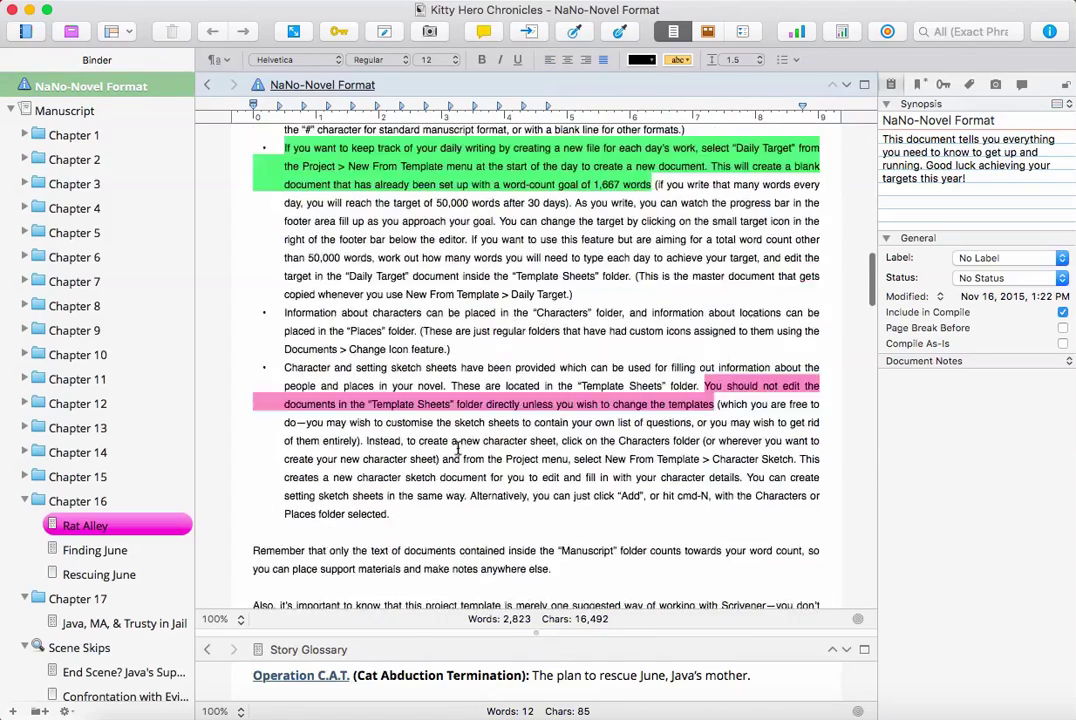
{"action": "scroll", "coordinate": [457, 449], "scroll_direction": "down", "scroll_amount": 10}
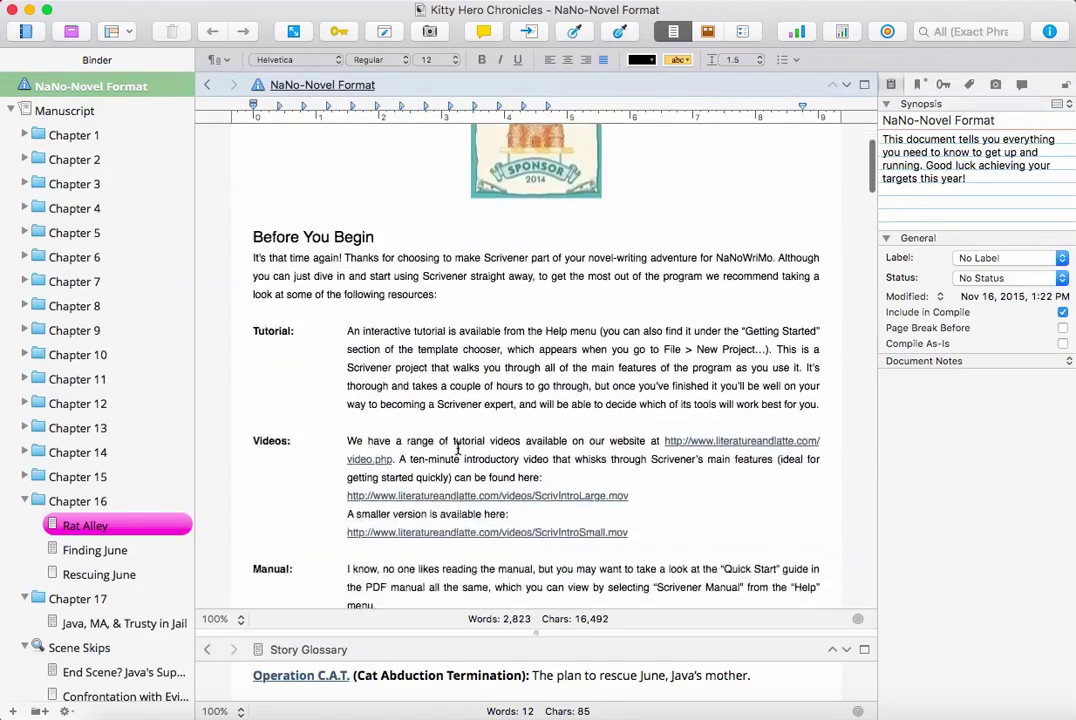
{"action": "scroll", "coordinate": [457, 449], "scroll_direction": "down", "scroll_amount": 6}
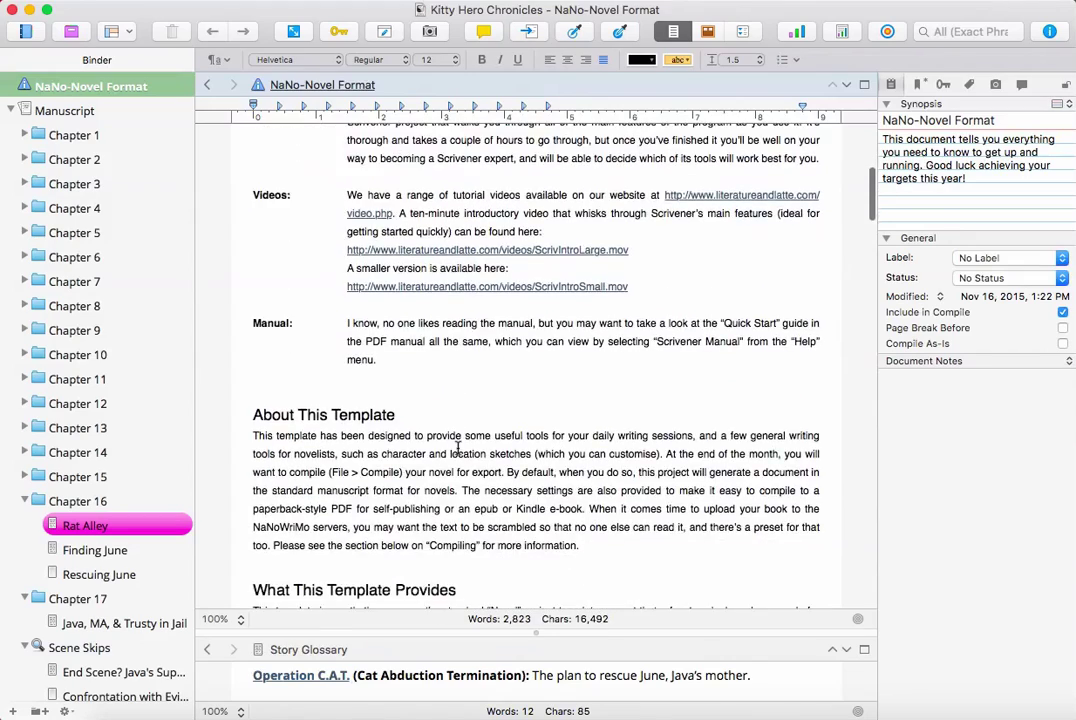
{"action": "scroll", "coordinate": [457, 449], "scroll_direction": "down", "scroll_amount": 7}
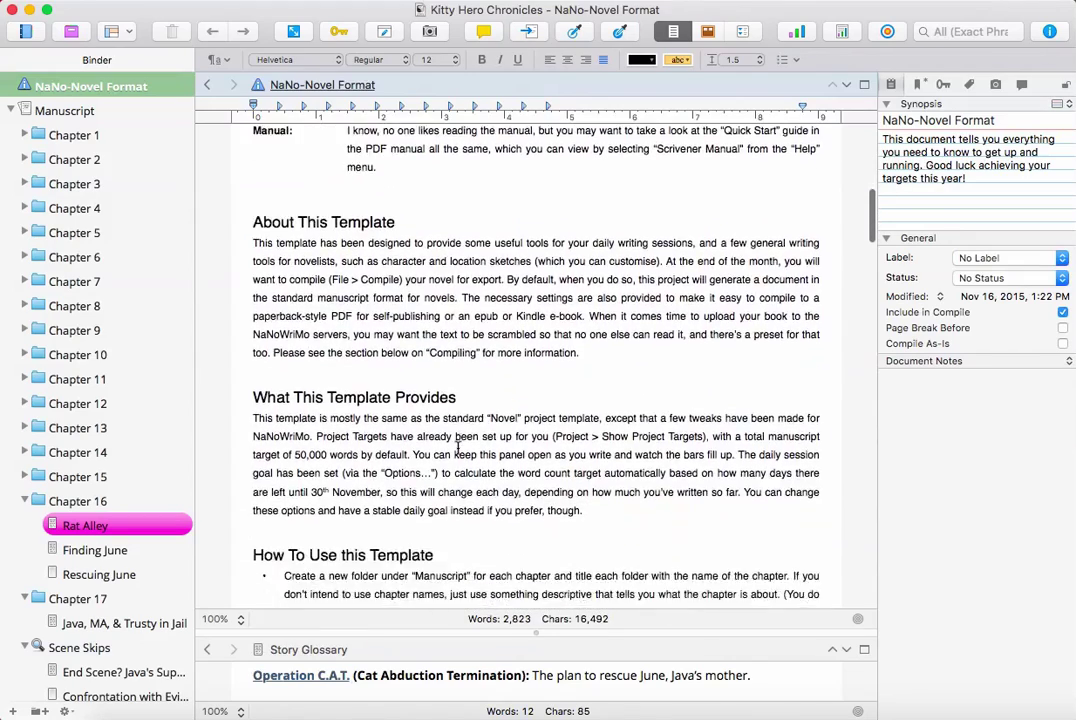
{"action": "scroll", "coordinate": [445, 268], "scroll_direction": "down", "scroll_amount": 12}
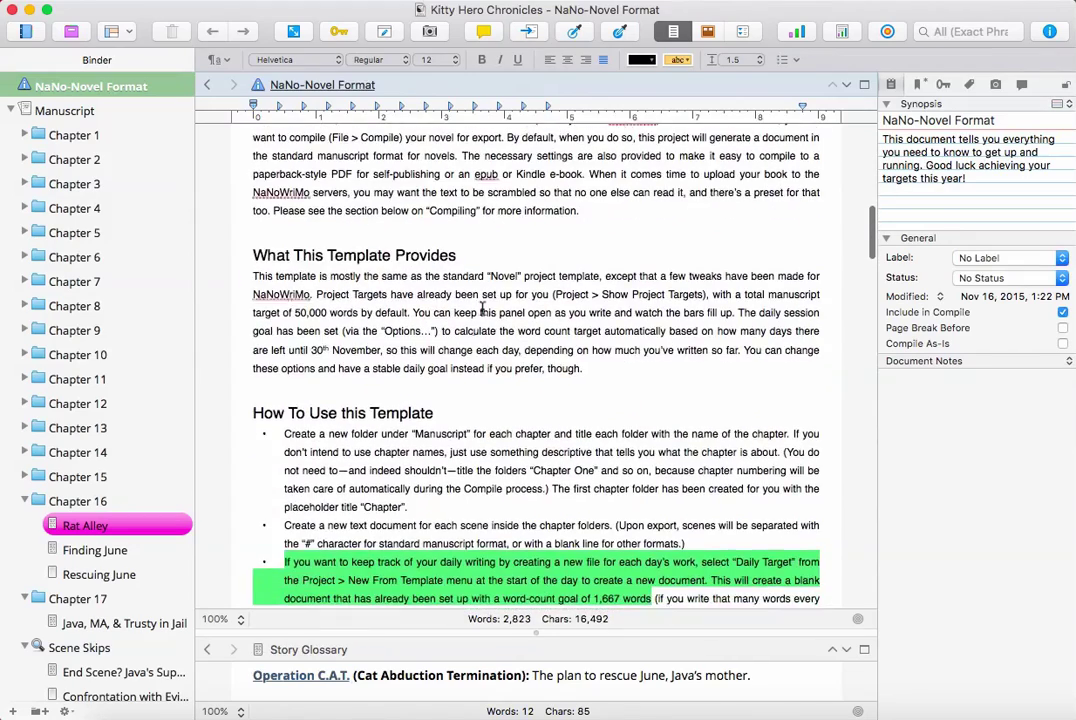
{"action": "scroll", "coordinate": [500, 340], "scroll_direction": "down", "scroll_amount": 3}
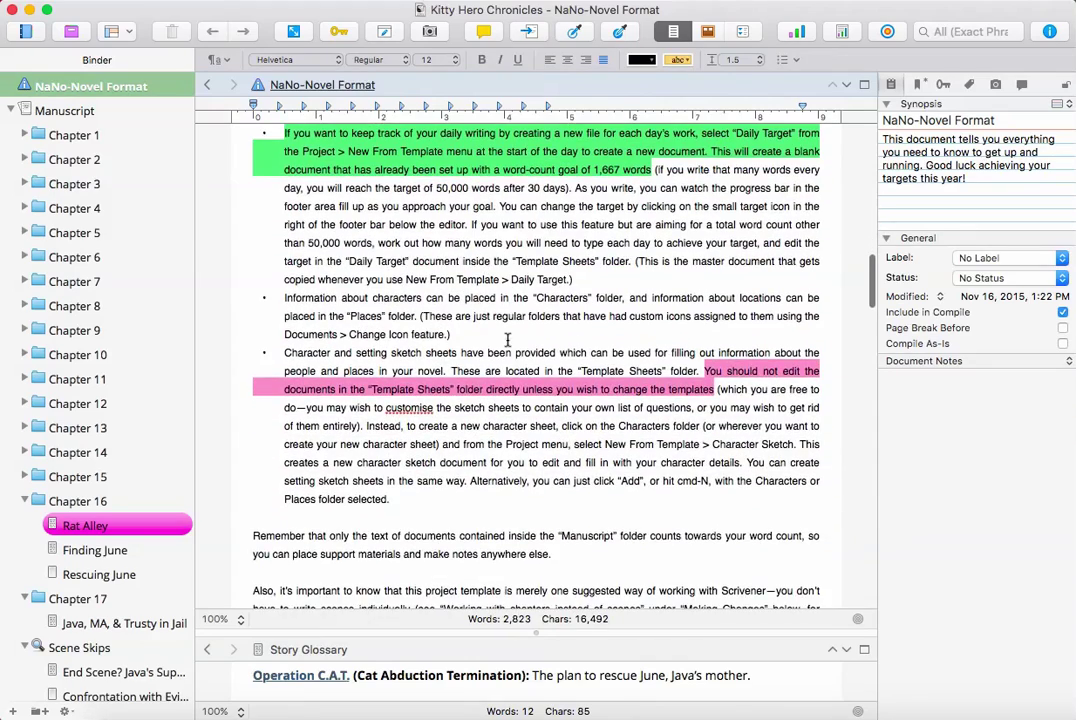
{"action": "scroll", "coordinate": [508, 340], "scroll_direction": "down", "scroll_amount": 20}
{"action": "scroll", "coordinate": [508, 340], "scroll_direction": "down", "scroll_amount": 20}
{"action": "scroll", "coordinate": [508, 340], "scroll_direction": "down", "scroll_amount": 15}
{"action": "scroll", "coordinate": [508, 340], "scroll_direction": "up", "scroll_amount": 10}
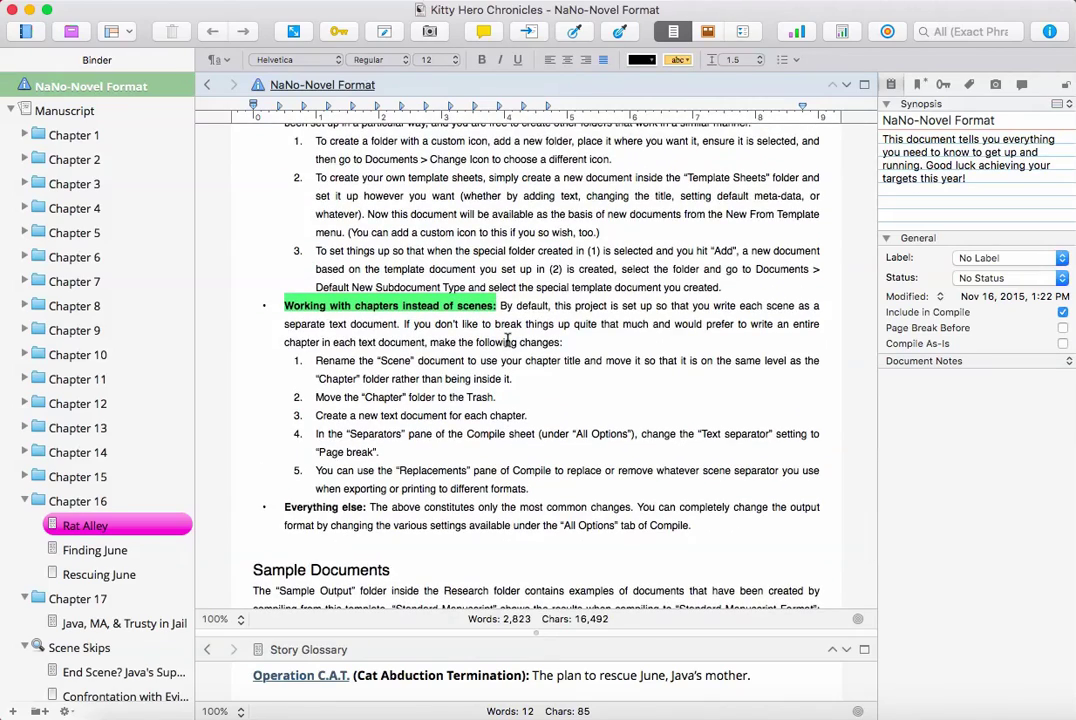
{"action": "scroll", "coordinate": [508, 340], "scroll_direction": "up", "scroll_amount": 20}
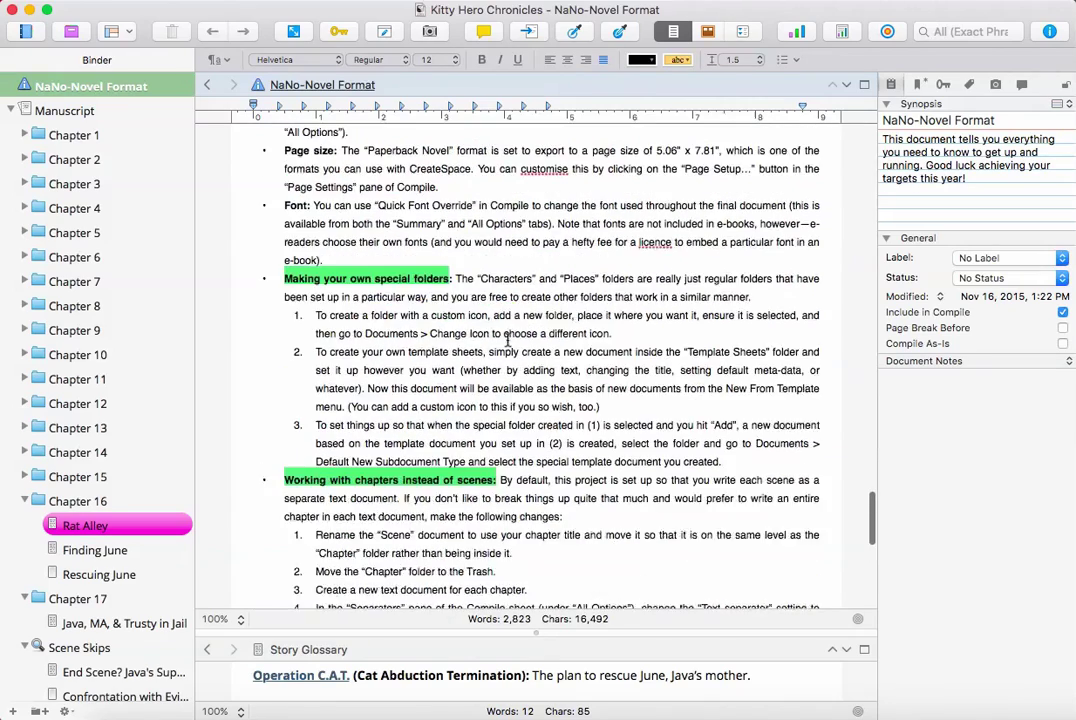
{"action": "scroll", "coordinate": [508, 340], "scroll_direction": "up", "scroll_amount": 15}
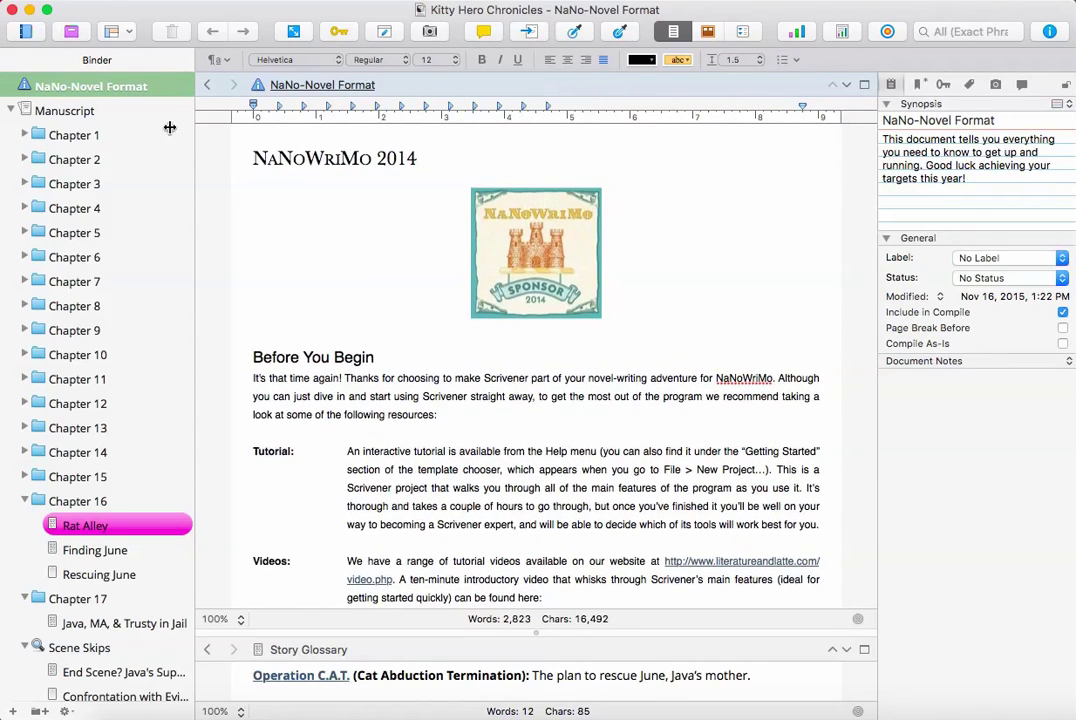
View the Kitty Hero Chronicles cover image in the E-Book folder of Front Matter, and collapse Front Matter again.
{"action": "left_click", "coordinate": [97, 112]}
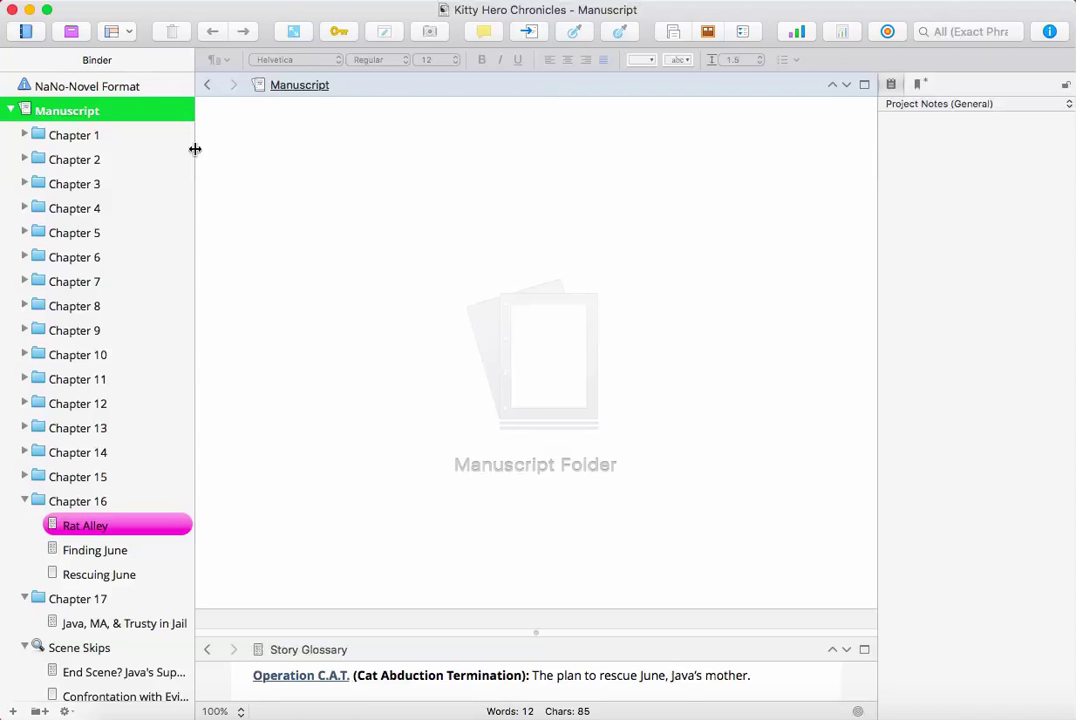
{"action": "scroll", "coordinate": [114, 404], "scroll_direction": "down", "scroll_amount": 20}
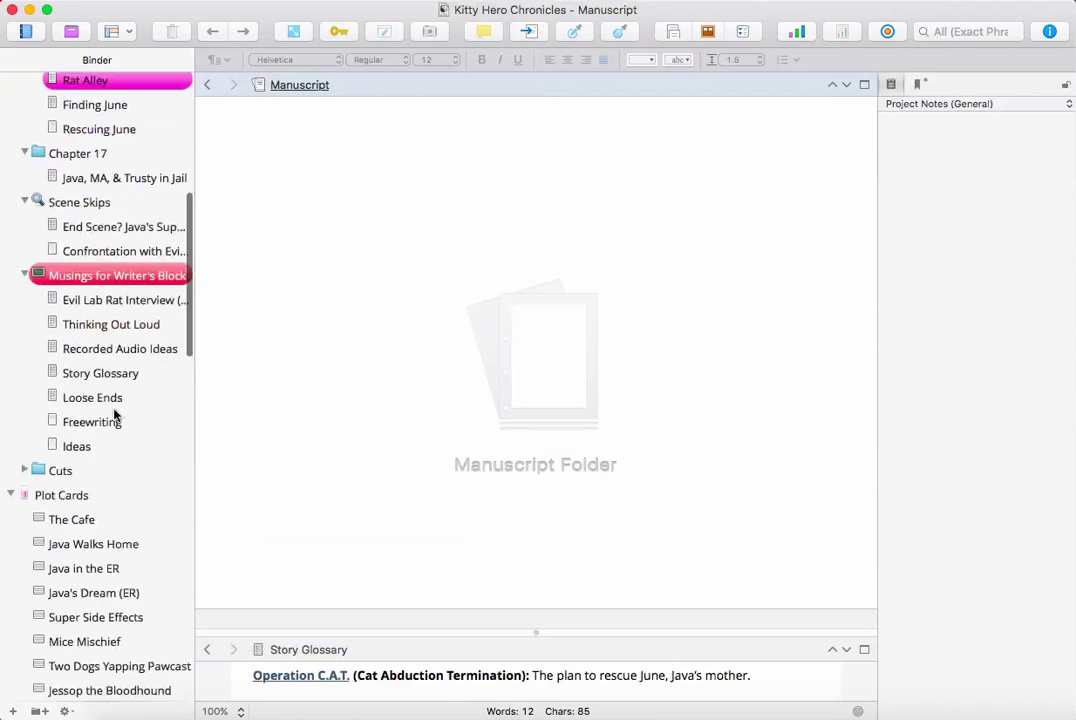
{"action": "scroll", "coordinate": [114, 414], "scroll_direction": "down", "scroll_amount": 10}
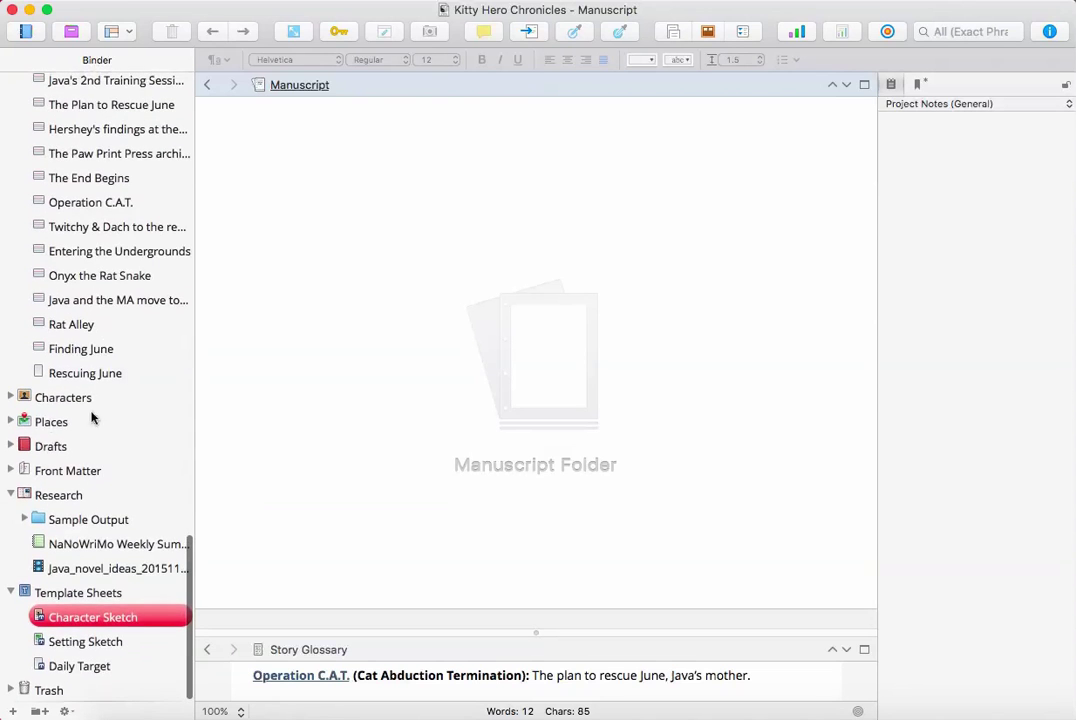
{"action": "left_click", "coordinate": [11, 470]}
{"action": "left_click", "coordinate": [24, 544]}
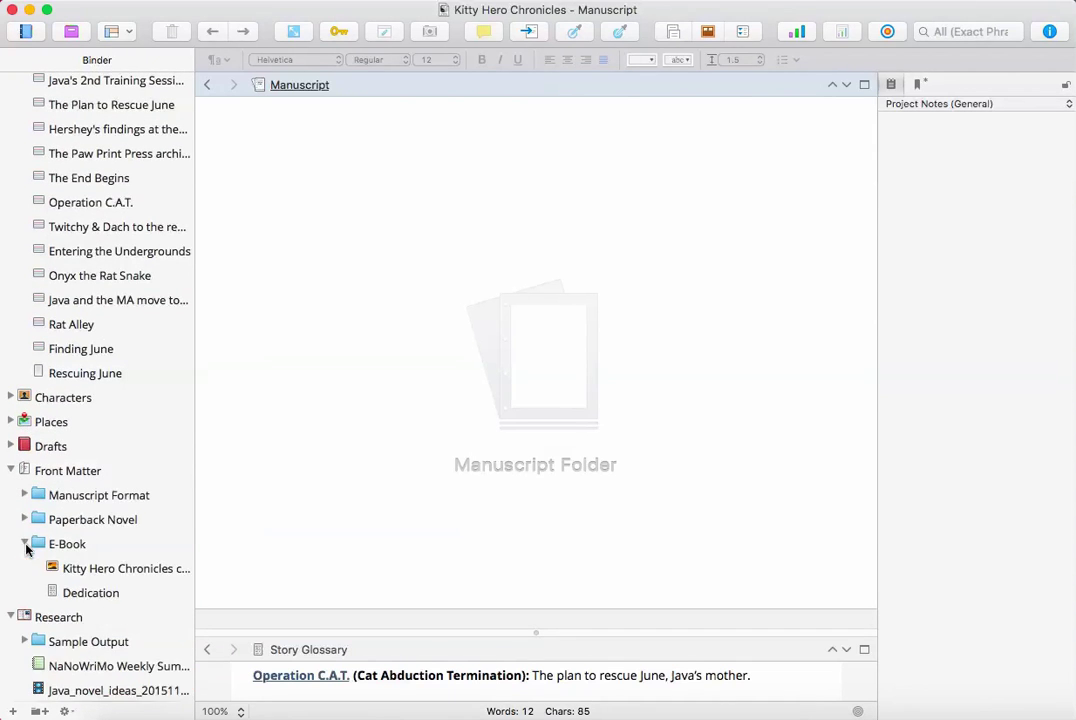
{"action": "left_click", "coordinate": [67, 575]}
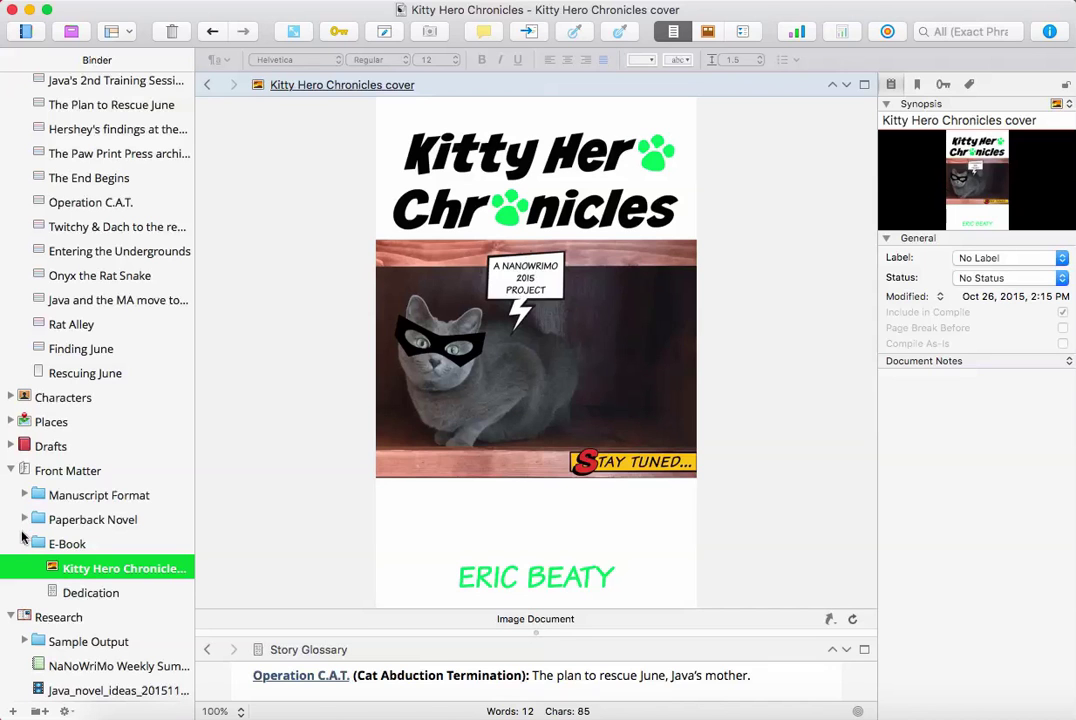
{"action": "left_click", "coordinate": [10, 472]}
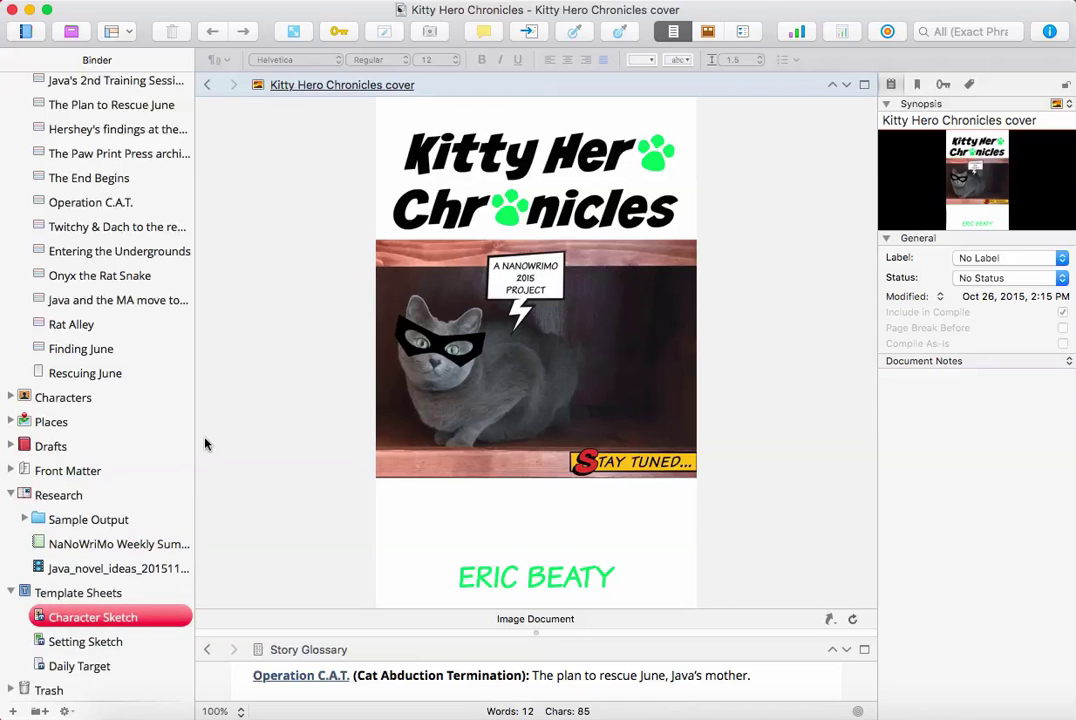
Collapse the Chapter 16 and Chapter 17 folders in the manuscript.
{"action": "scroll", "coordinate": [158, 383], "scroll_direction": "up", "scroll_amount": 10}
{"action": "scroll", "coordinate": [156, 383], "scroll_direction": "up", "scroll_amount": 3}
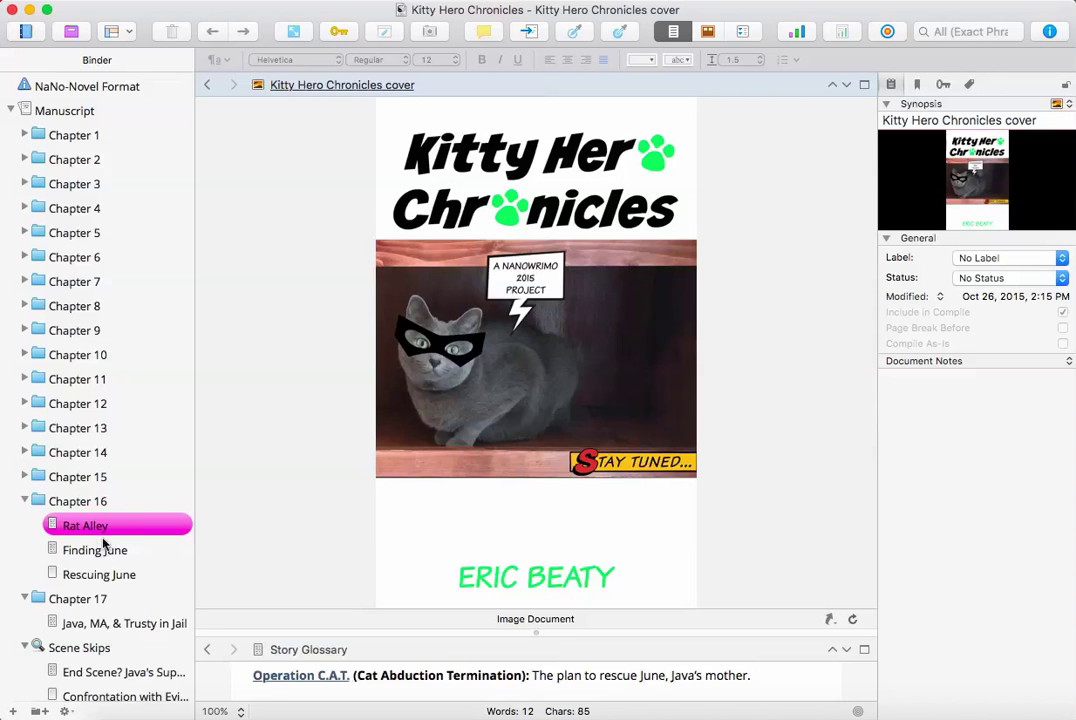
{"action": "mouse_move", "coordinate": [107, 559]}
{"action": "scroll", "coordinate": [168, 311], "scroll_direction": "down", "scroll_amount": 3}
{"action": "scroll", "coordinate": [168, 311], "scroll_direction": "up", "scroll_amount": 3}
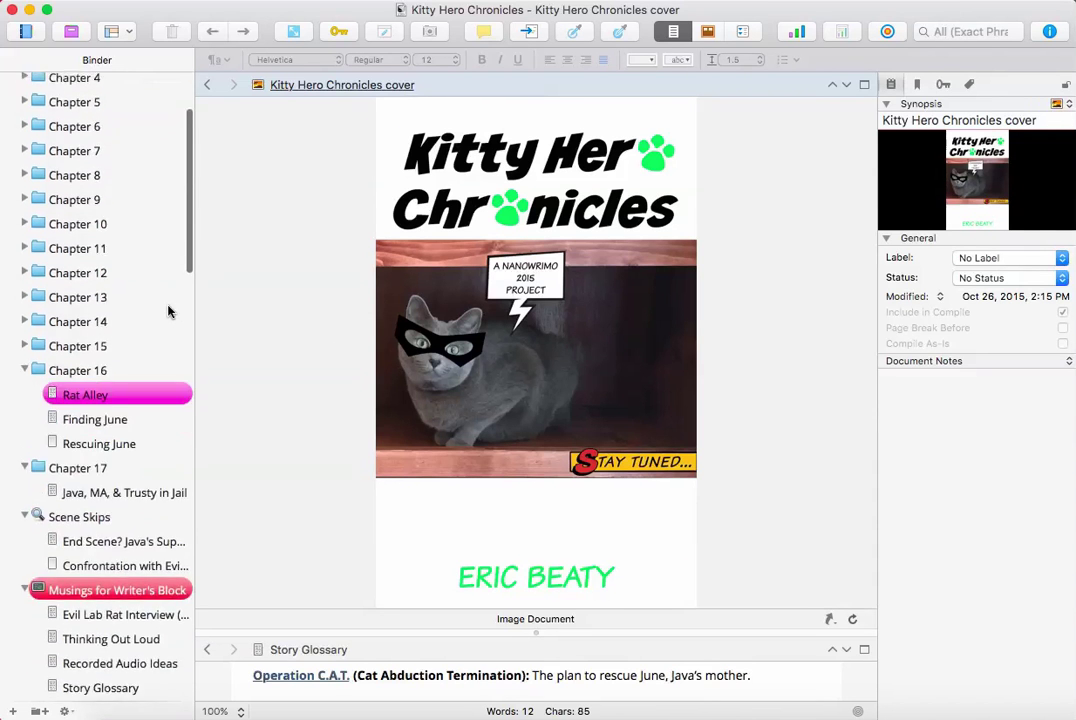
{"action": "left_click", "coordinate": [30, 501]}
{"action": "left_click", "coordinate": [24, 526]}
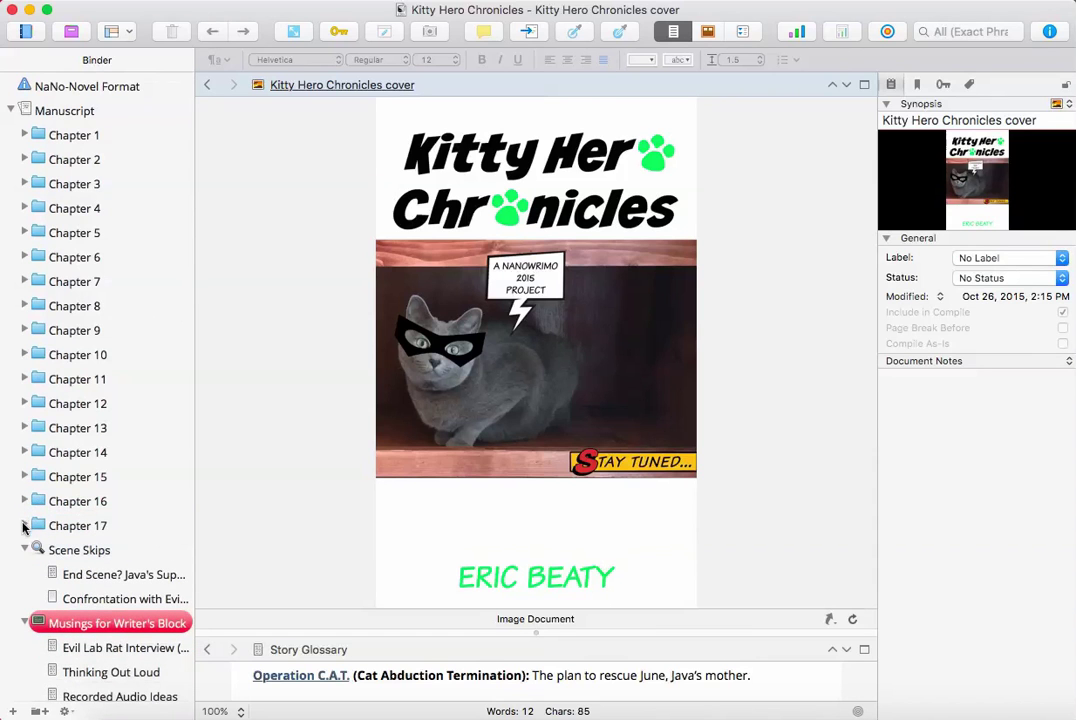
Expand Chapter 1, view its scenes The Cafe and Java Walks Home, and open the Chapter 1 folder itself.
{"action": "left_click", "coordinate": [24, 137]}
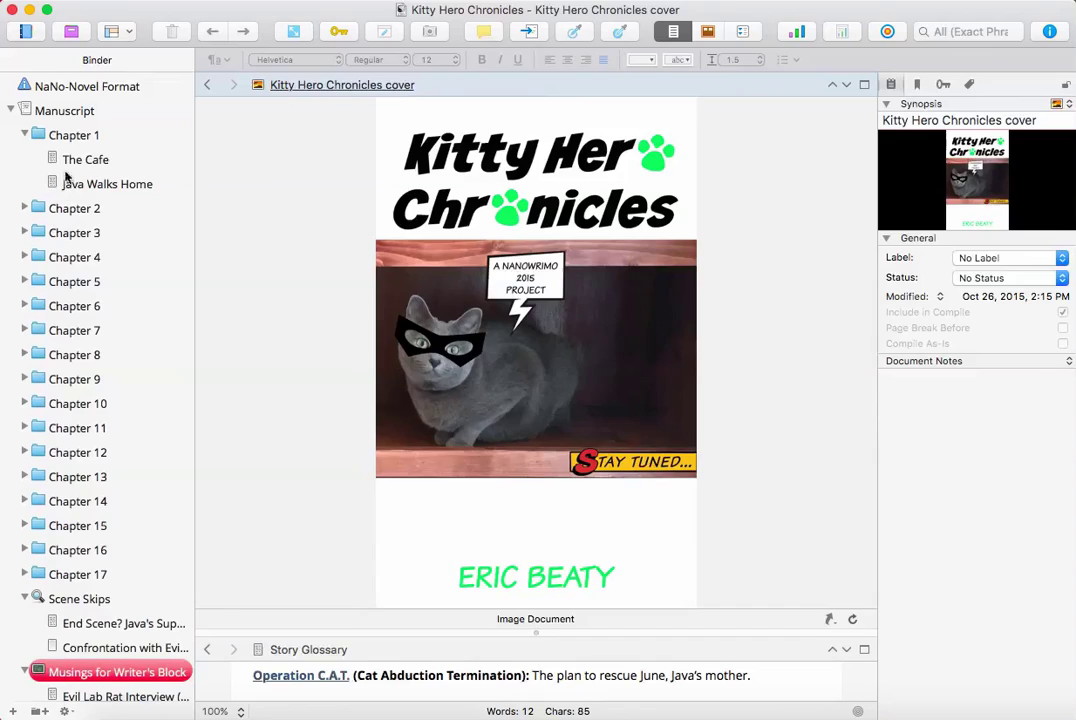
{"action": "left_click", "coordinate": [80, 161]}
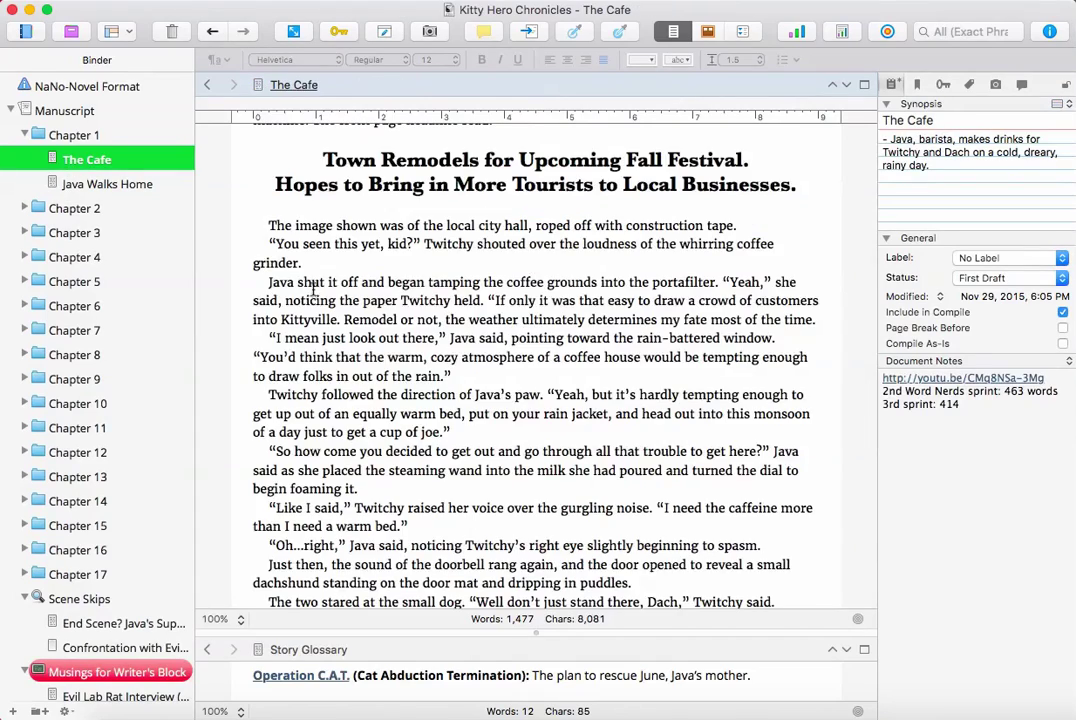
{"action": "left_click", "coordinate": [120, 184]}
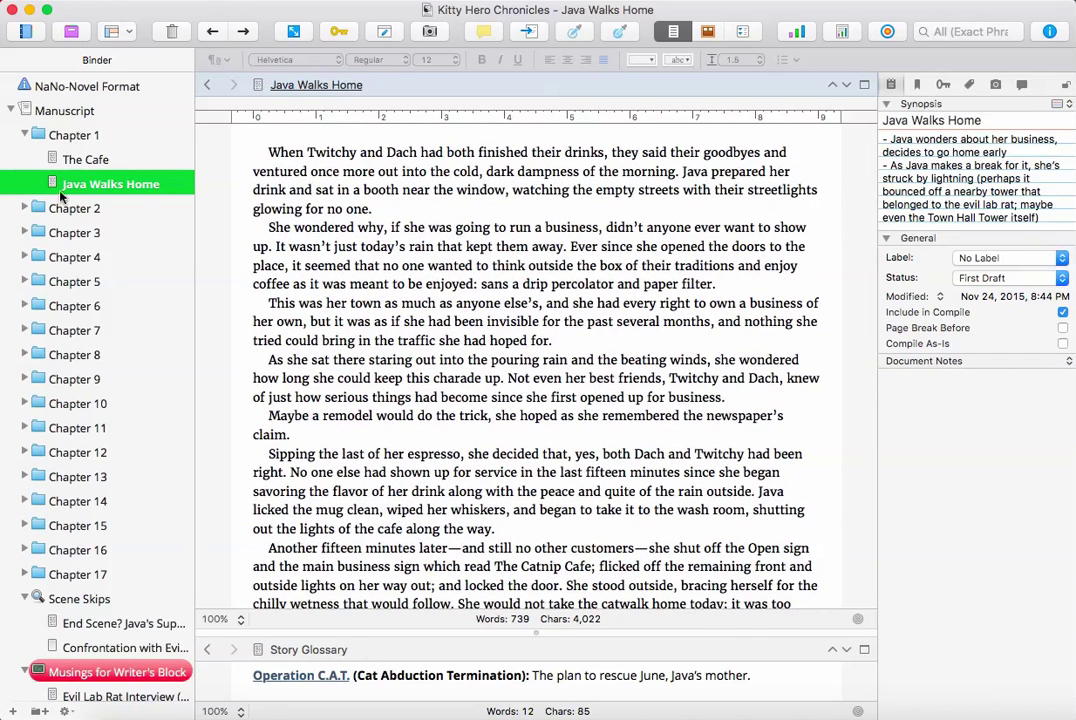
{"action": "left_click", "coordinate": [60, 135]}
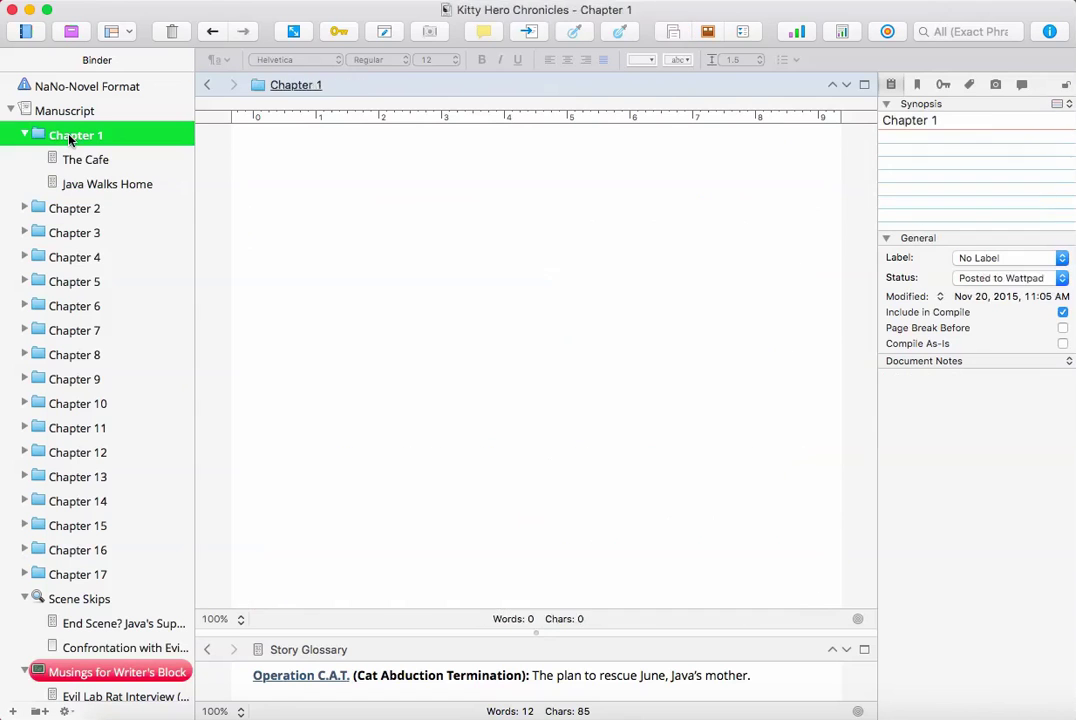
View The Cafe and Java Walks Home together as one continuous text, read across the scene break, and show their combined text statistics.
{"action": "left_click", "coordinate": [76, 163]}
{"action": "left_click", "coordinate": [62, 184]}
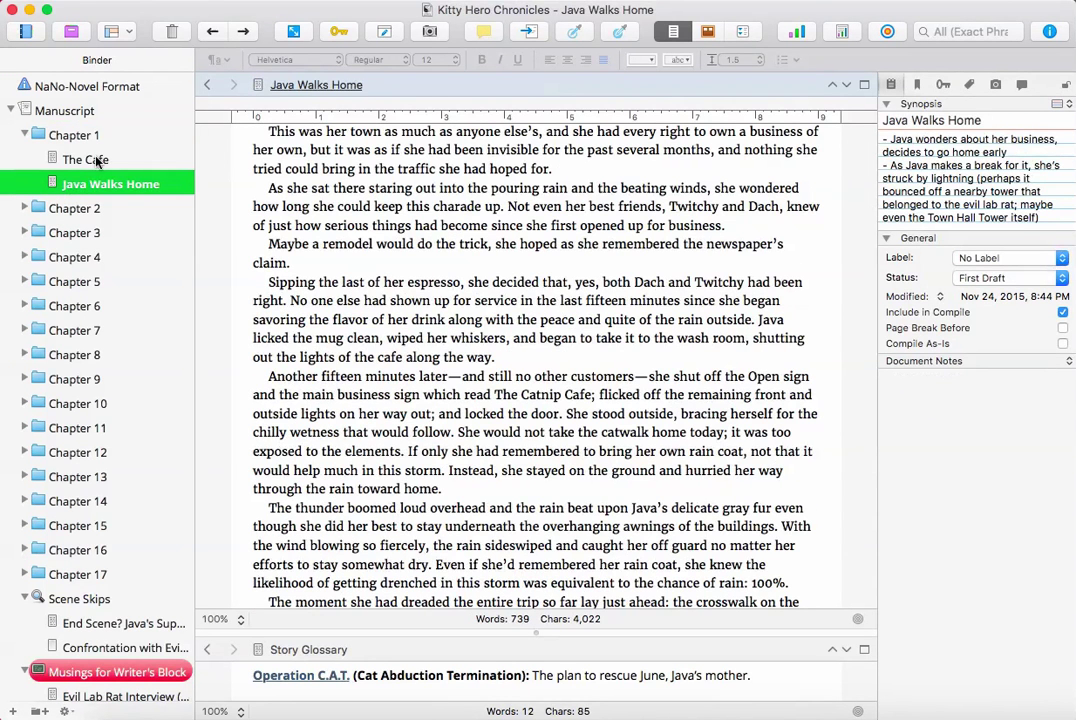
{"action": "mouse_move", "coordinate": [97, 163]}
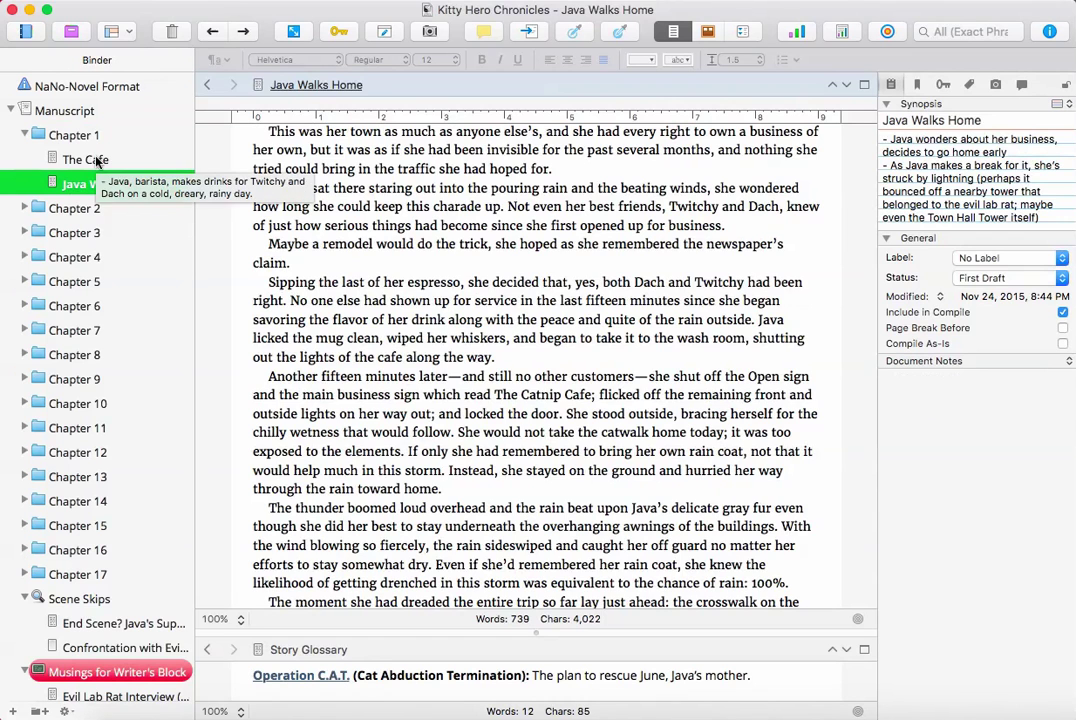
{"action": "left_click", "coordinate": [97, 163], "text": "shift"}
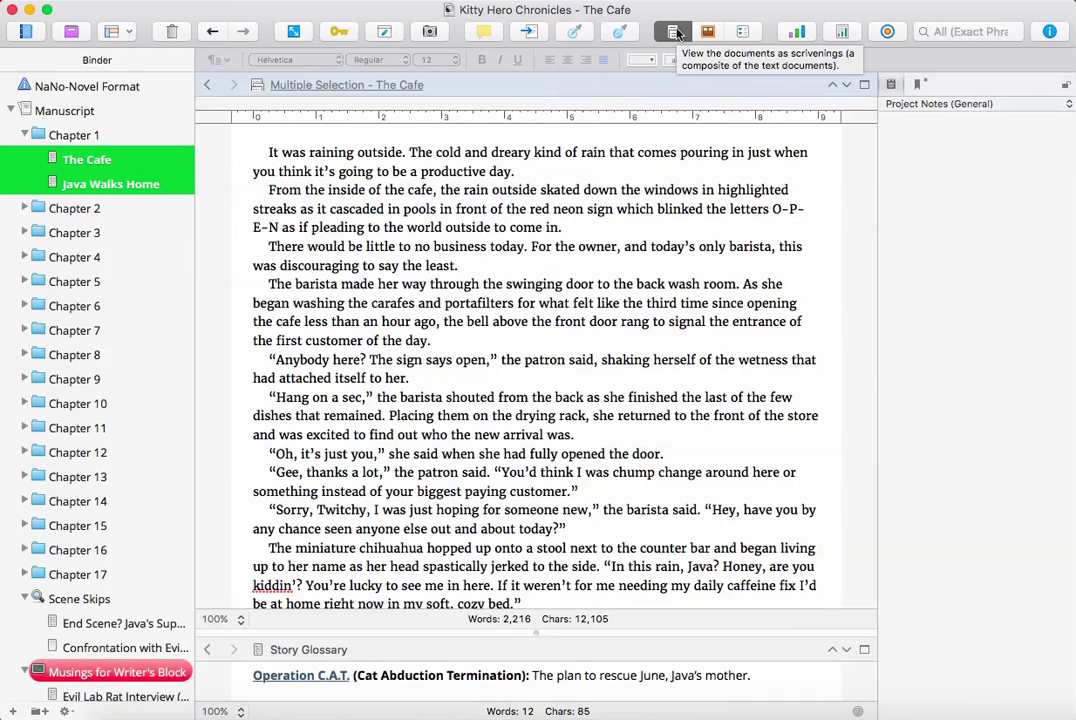
{"action": "scroll", "coordinate": [557, 146], "scroll_direction": "down", "scroll_amount": 10}
{"action": "scroll", "coordinate": [557, 146], "scroll_direction": "down", "scroll_amount": 15}
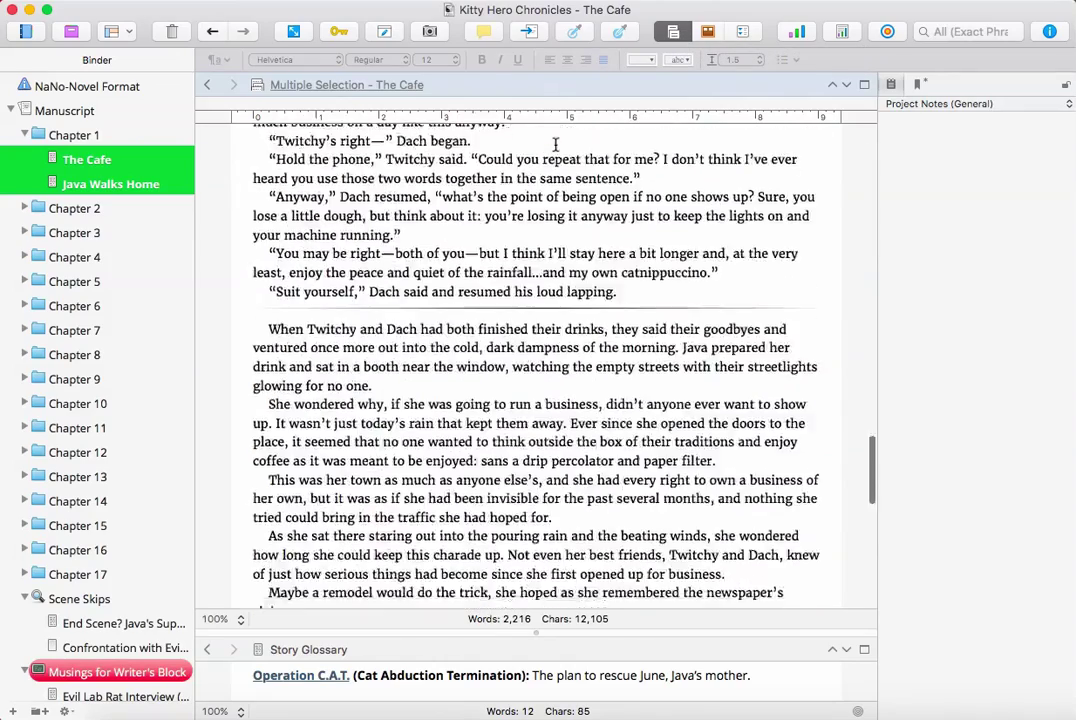
{"action": "scroll", "coordinate": [557, 146], "scroll_direction": "up", "scroll_amount": 3}
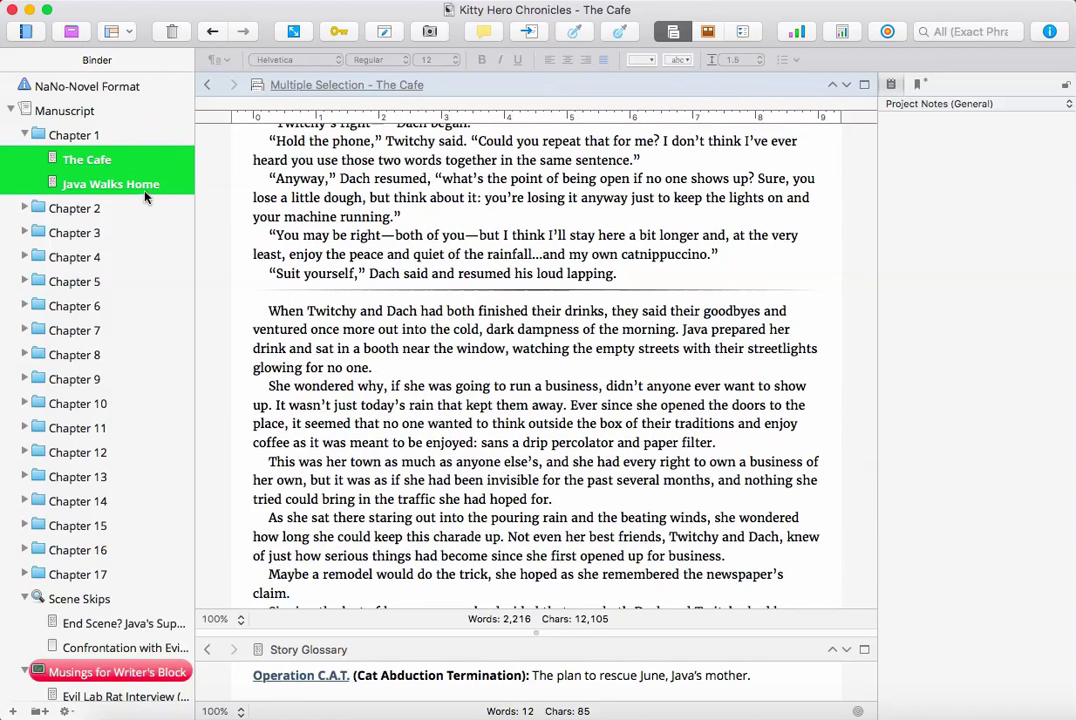
{"action": "scroll", "coordinate": [543, 200], "scroll_direction": "down", "scroll_amount": 5}
{"action": "scroll", "coordinate": [543, 200], "scroll_direction": "up", "scroll_amount": 15}
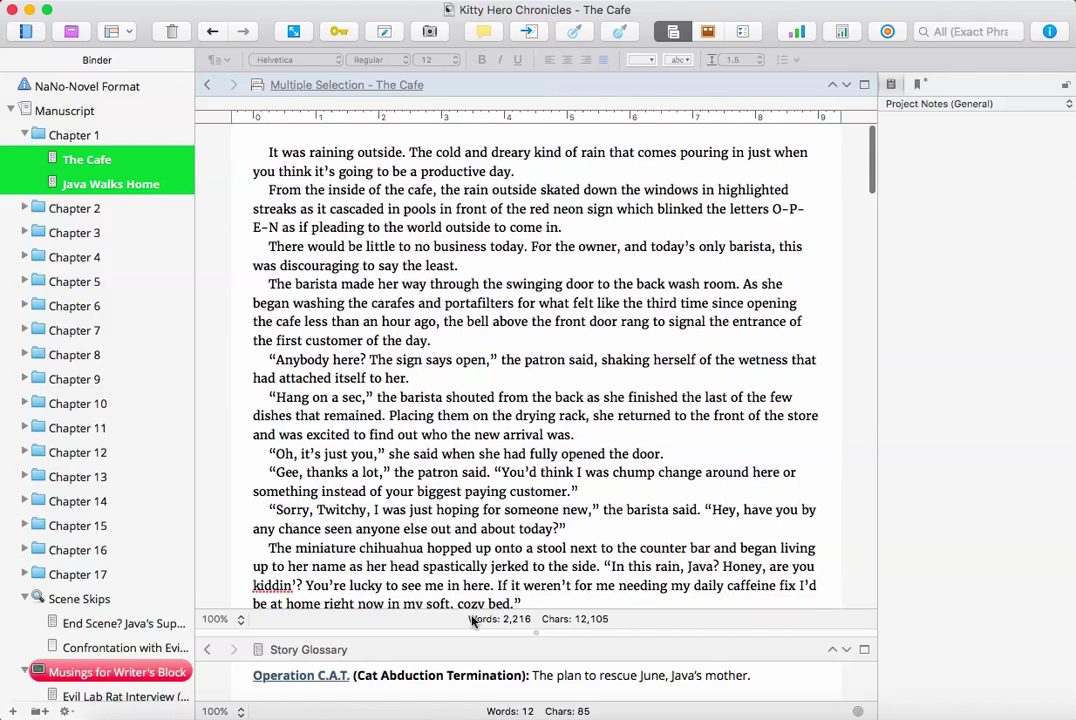
{"action": "left_click", "coordinate": [540, 622]}
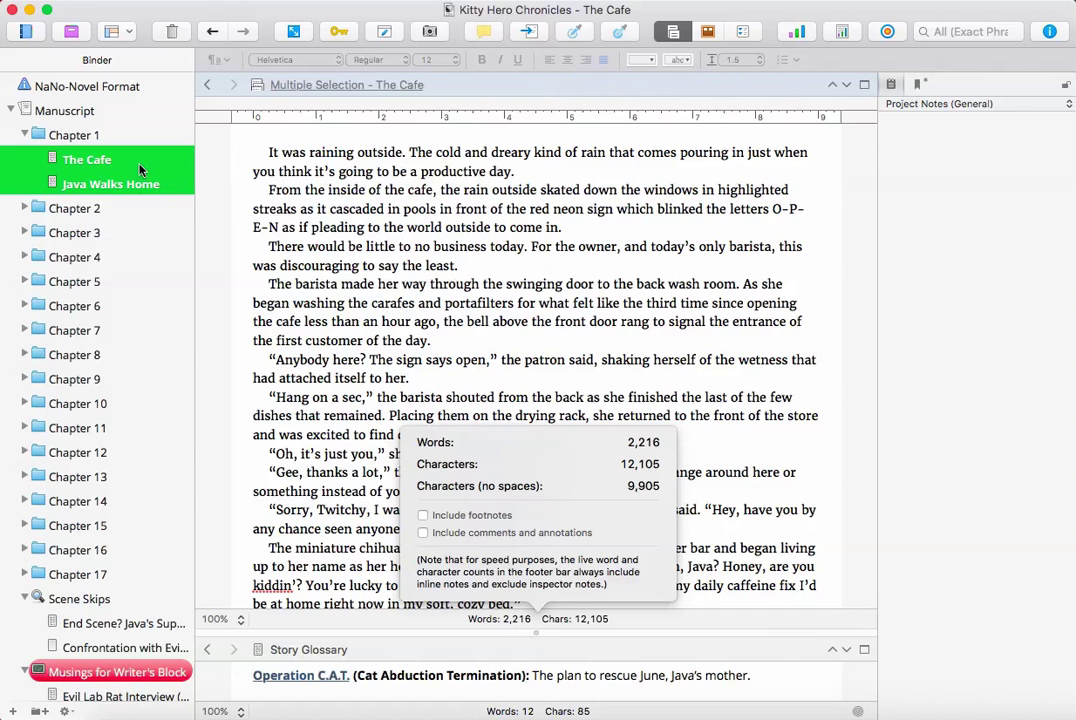
Expand Chapter 4 and look briefly inside Chapters 2, 3, 6, 10 and 13, collapsing each of those again.
{"action": "left_click", "coordinate": [24, 257]}
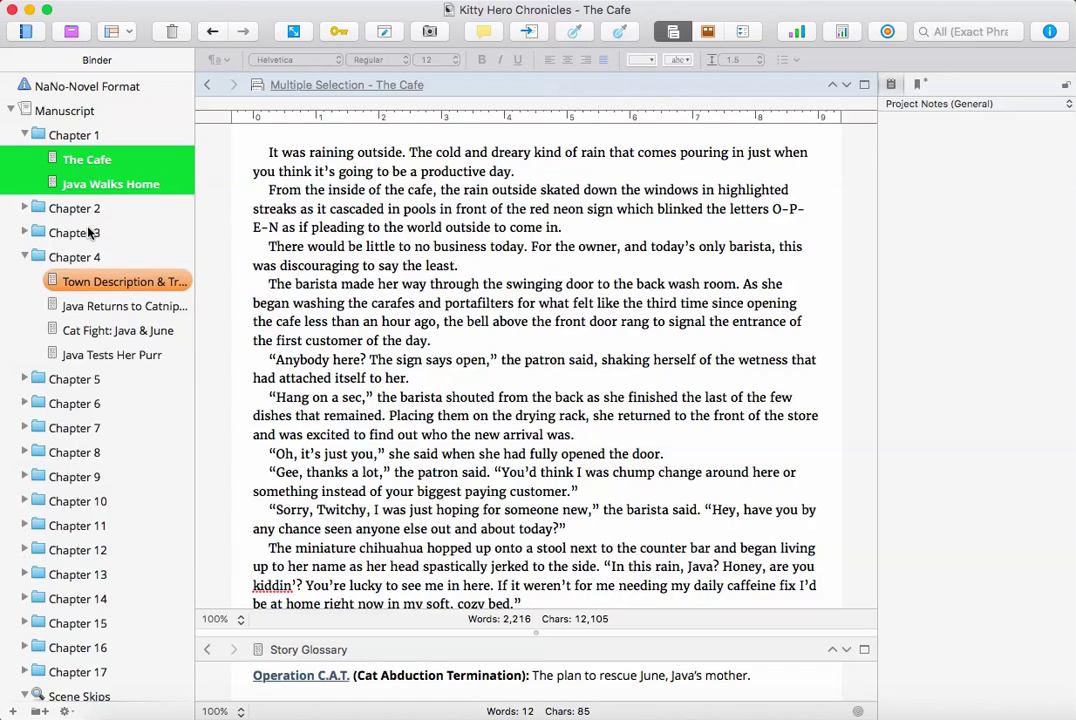
{"action": "left_click", "coordinate": [25, 208]}
{"action": "left_click", "coordinate": [25, 208]}
{"action": "left_click", "coordinate": [25, 232]}
{"action": "left_click", "coordinate": [25, 232]}
{"action": "left_click", "coordinate": [25, 403]}
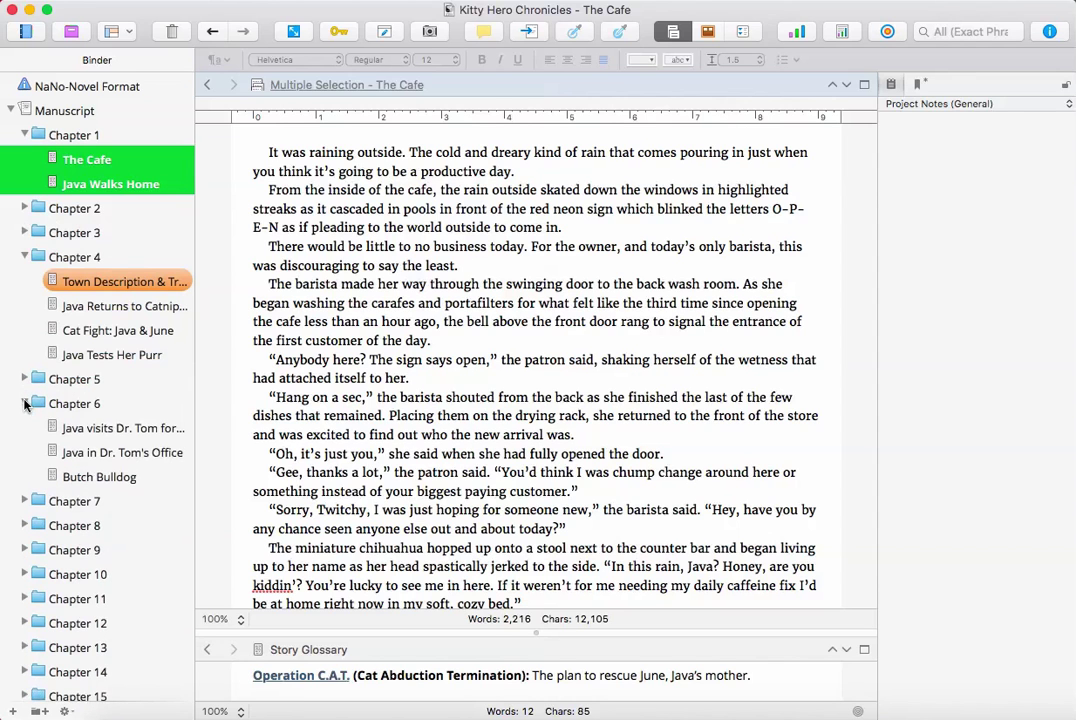
{"action": "left_click", "coordinate": [25, 403]}
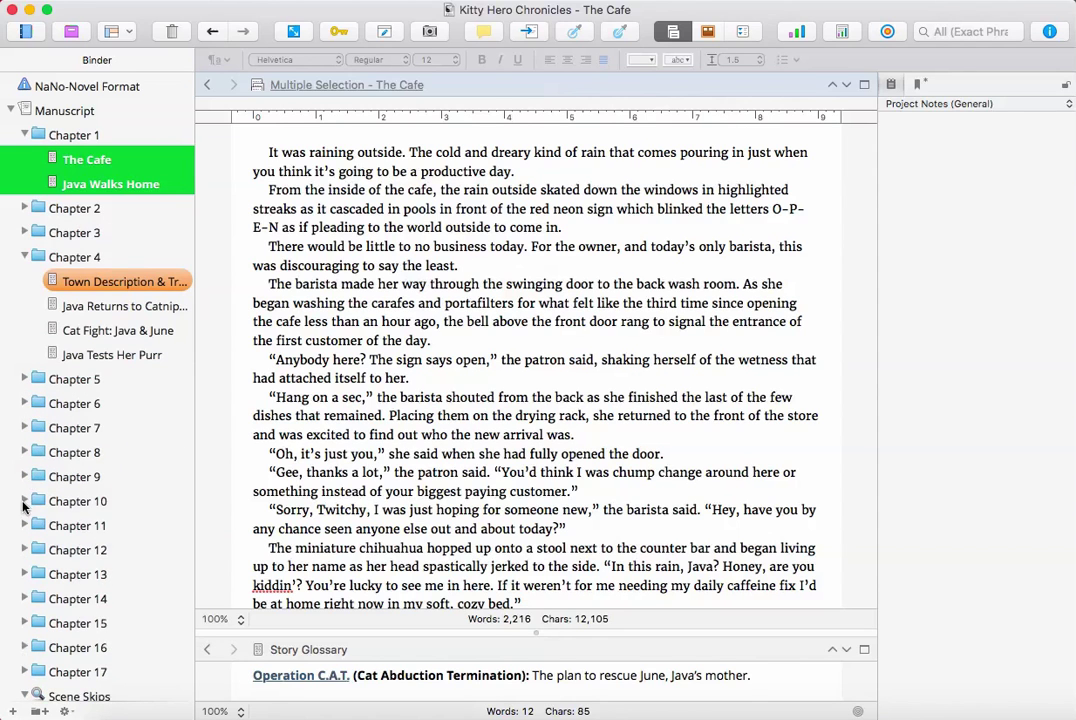
{"action": "left_click", "coordinate": [24, 502]}
{"action": "left_click", "coordinate": [24, 503]}
{"action": "left_click", "coordinate": [21, 573]}
{"action": "left_click", "coordinate": [21, 573]}
View all four Chapter 4 scenes, from Town Description & Trusty Basset to Java Tests Her Purr, together and show their combined text statistics.
{"action": "left_click", "coordinate": [52, 281]}
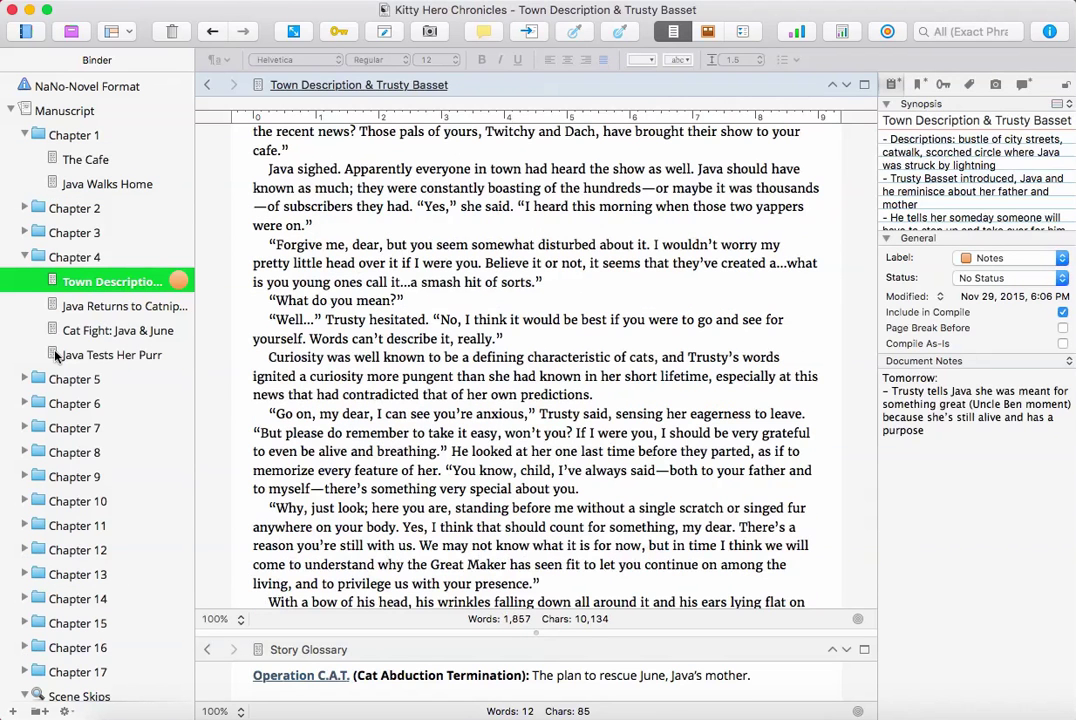
{"action": "left_click", "coordinate": [55, 355], "text": "shift"}
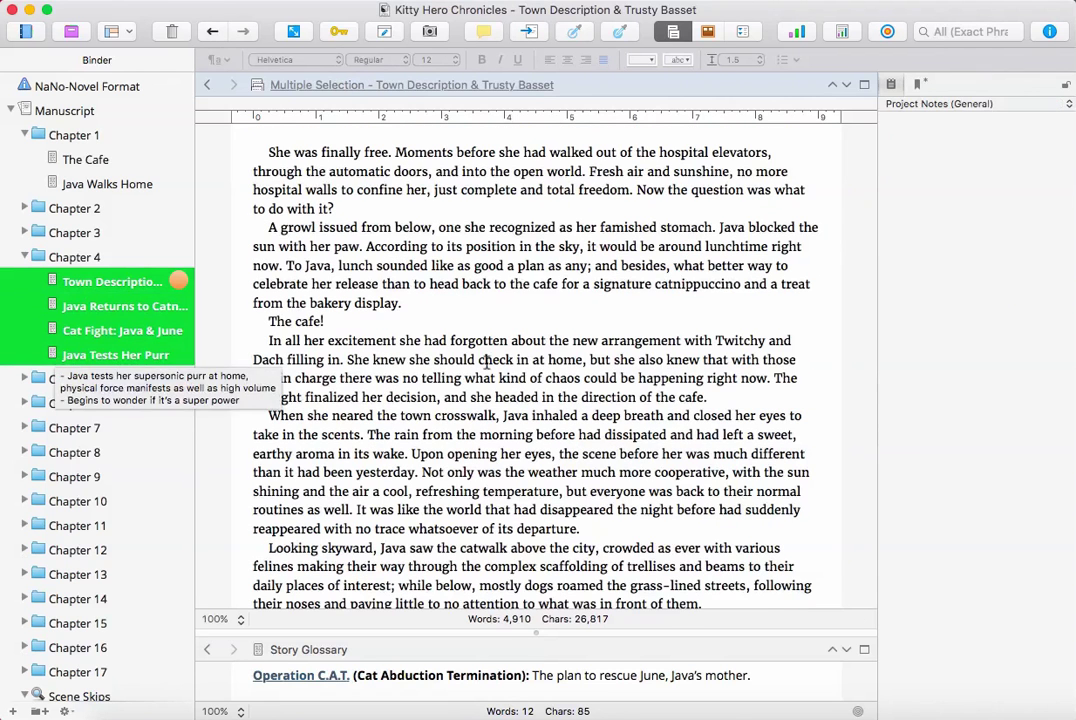
{"action": "left_click", "coordinate": [519, 619]}
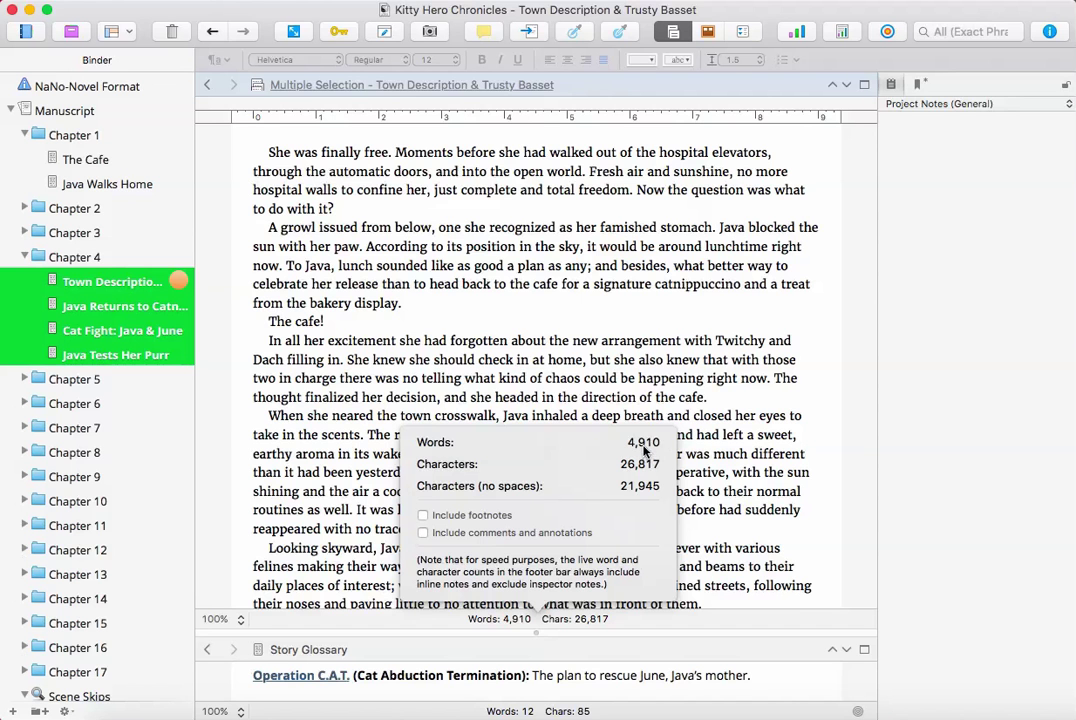
View both Chapter 1 scenes together again, show their combined text statistics, and dismiss the statistics.
{"action": "left_click", "coordinate": [87, 162]}
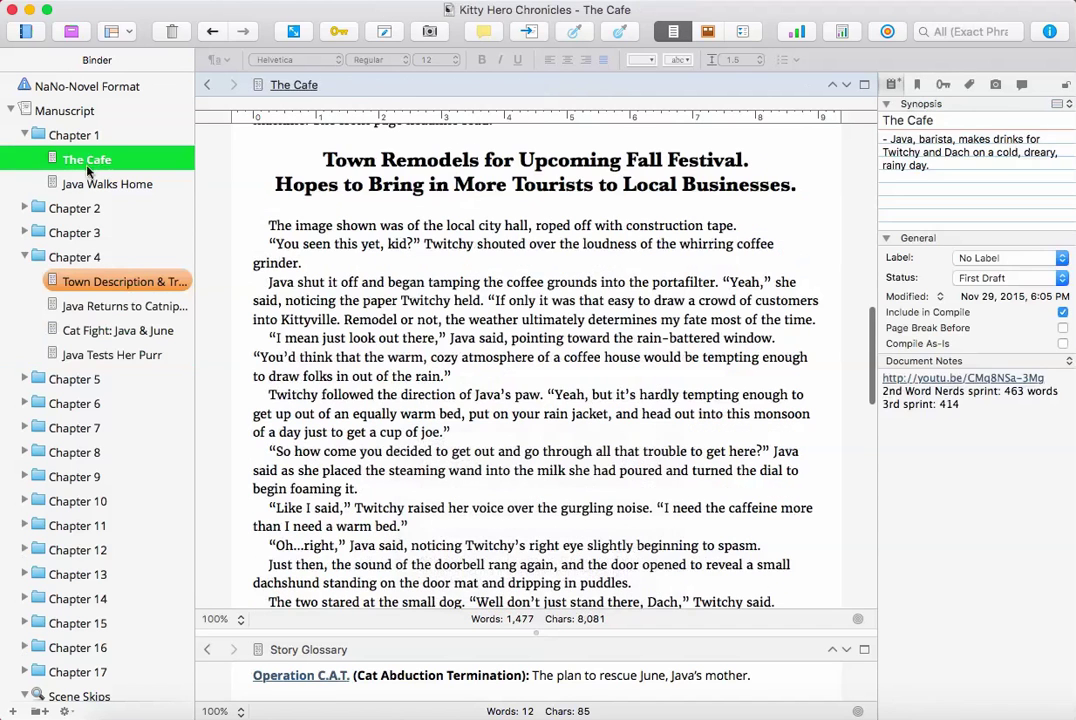
{"action": "left_click", "coordinate": [80, 183], "text": "shift"}
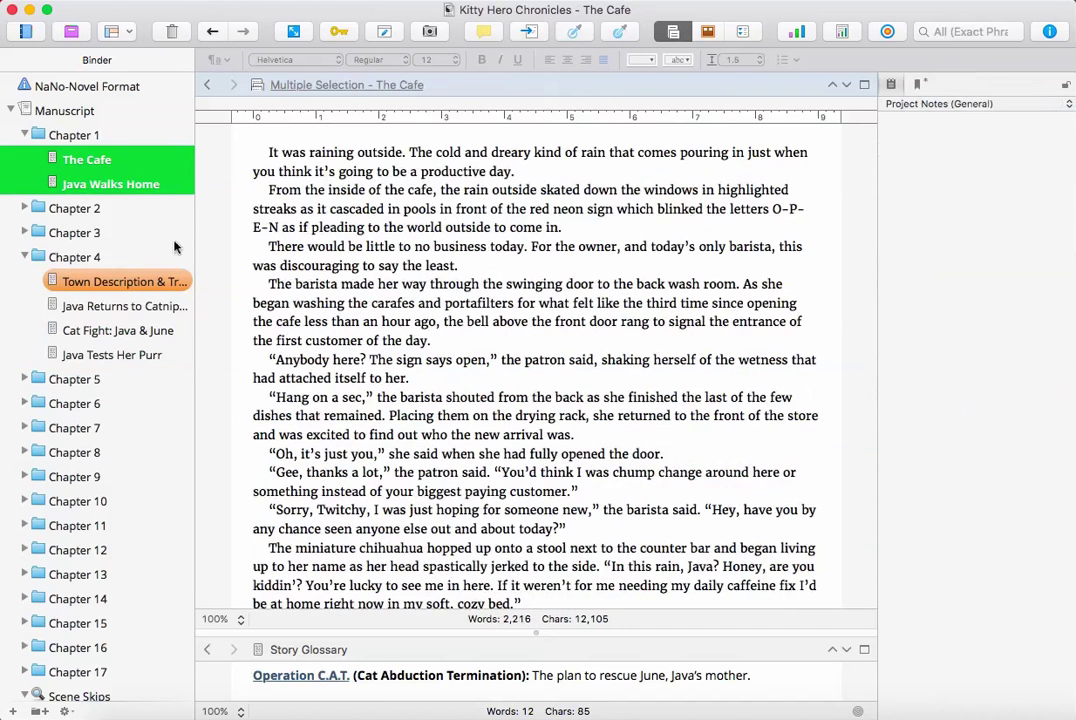
{"action": "left_click", "coordinate": [521, 628]}
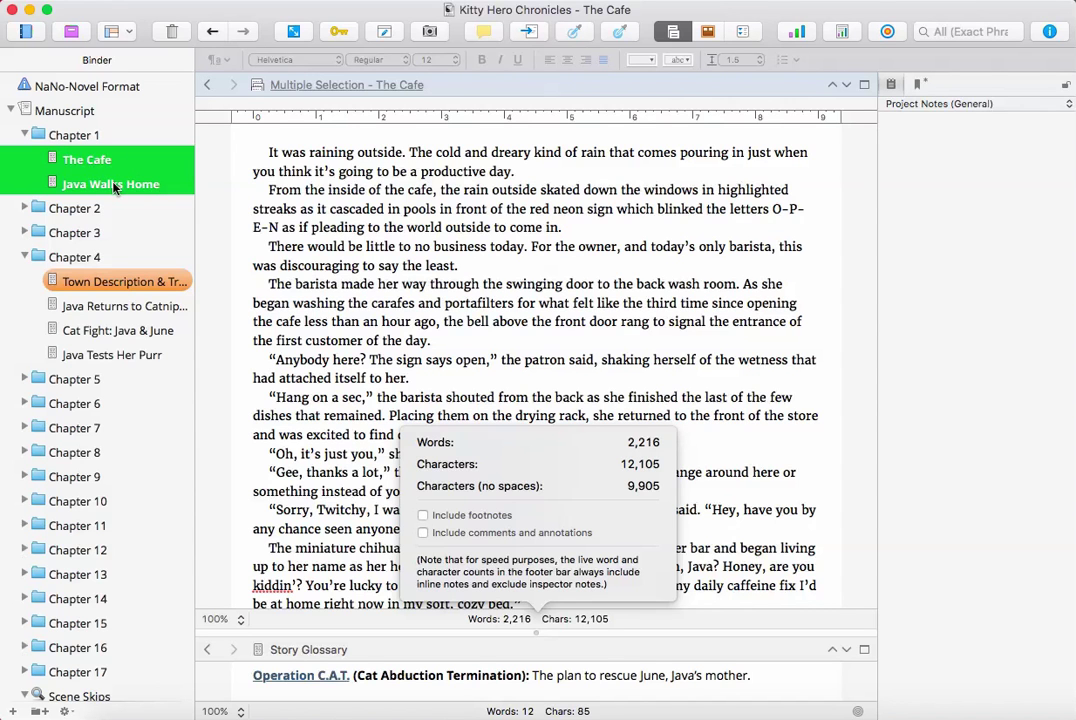
{"action": "mouse_move", "coordinate": [113, 188]}
{"action": "left_click", "coordinate": [376, 267]}
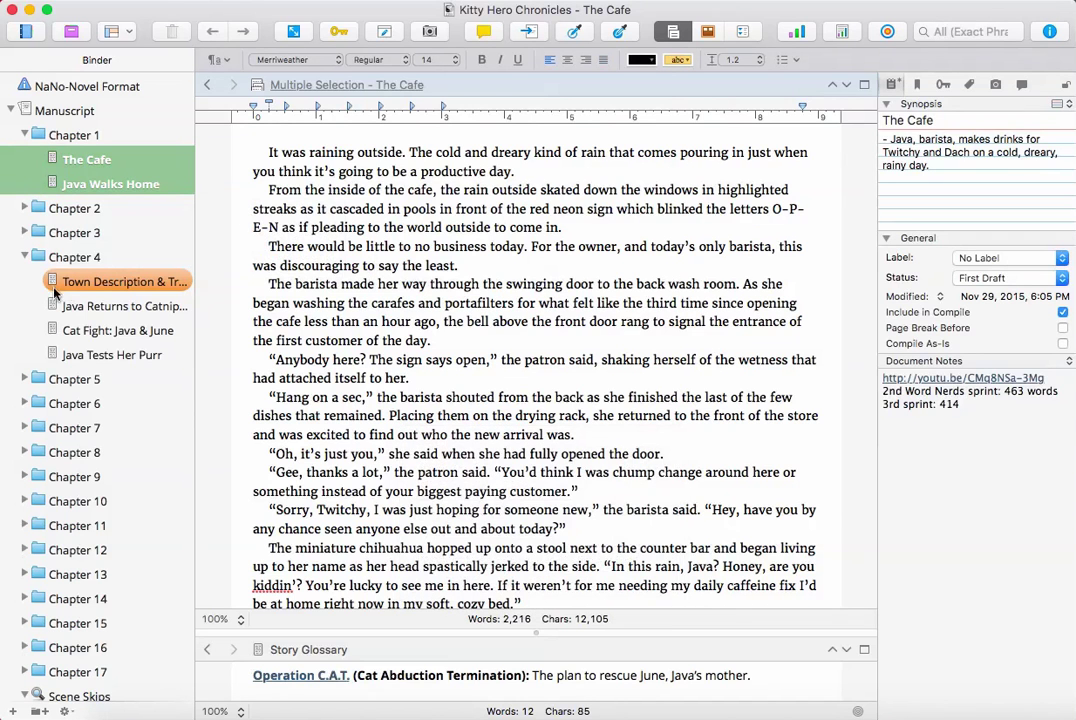
Open the Town Description & Trusty Basset scene at its beginning and check where label colors are used, leaving the settings as they are.
{"action": "left_click", "coordinate": [50, 284]}
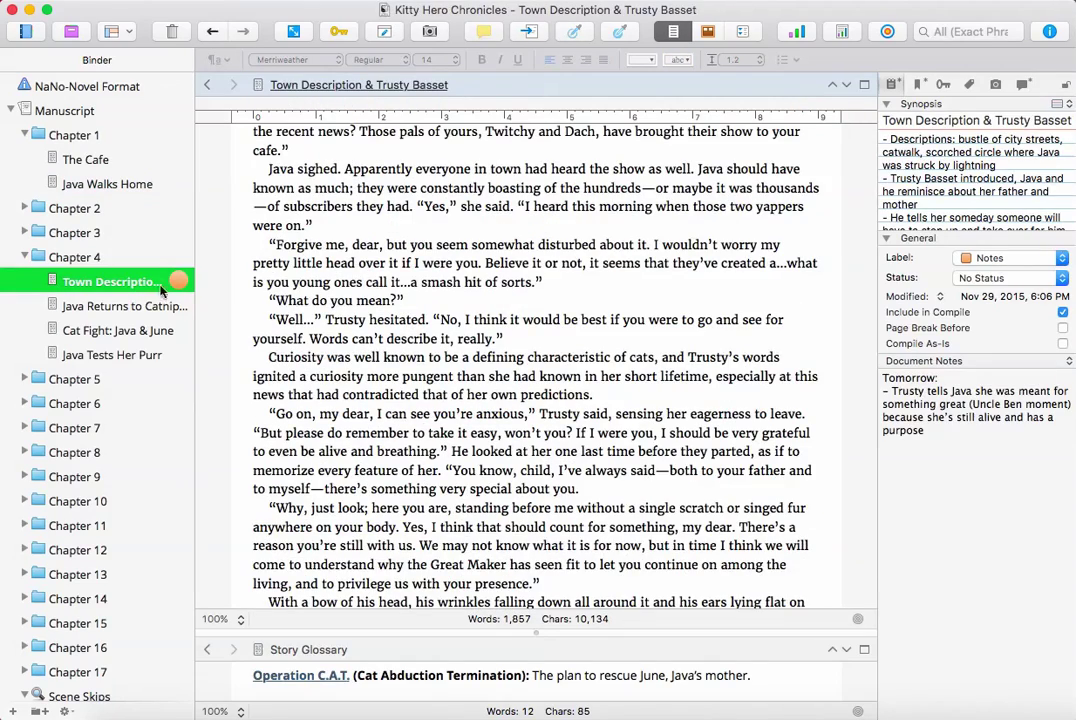
{"action": "scroll", "coordinate": [298, 313], "scroll_direction": "up", "scroll_amount": 15}
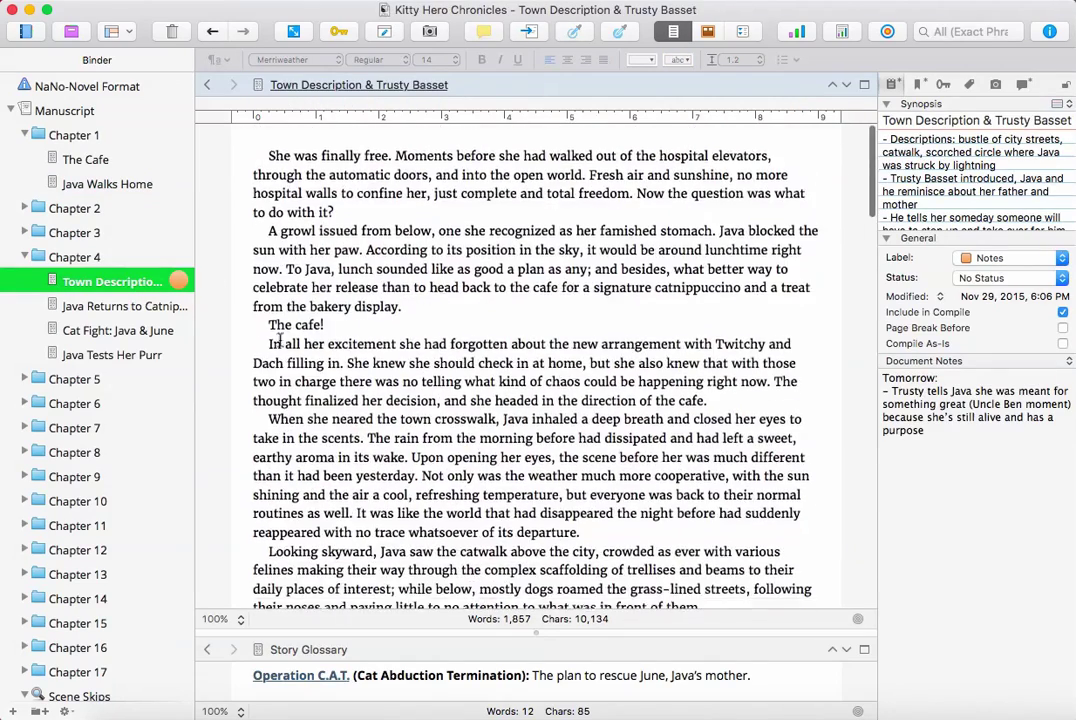
{"action": "left_click", "coordinate": [176, 1]}
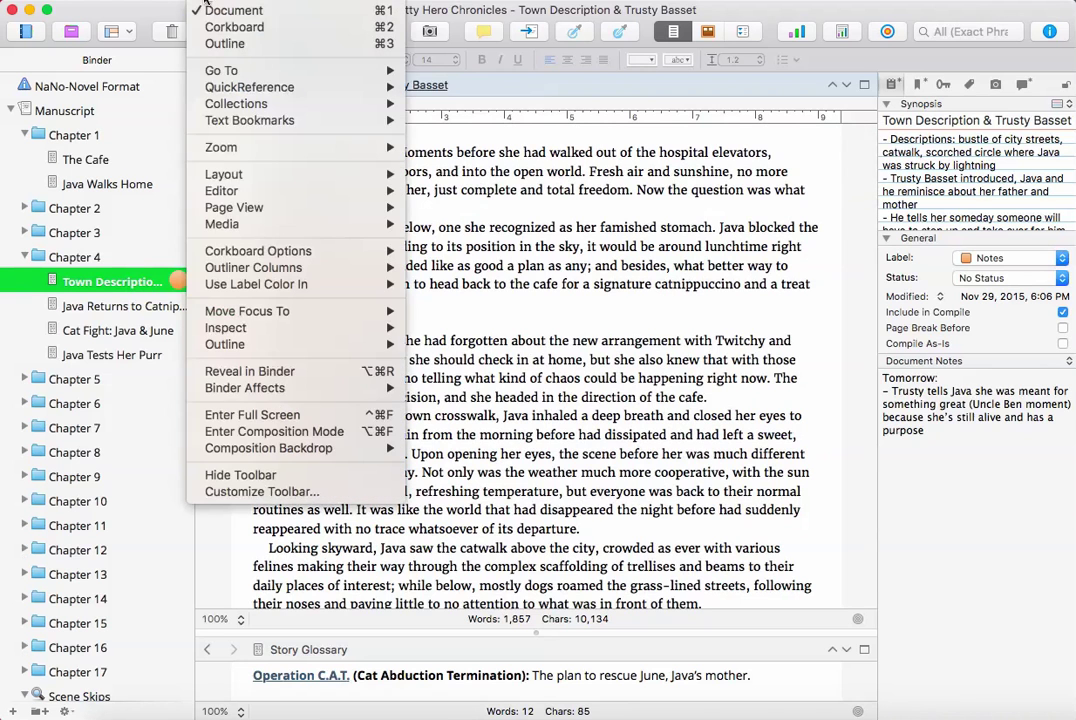
{"action": "mouse_move", "coordinate": [211, 267]}
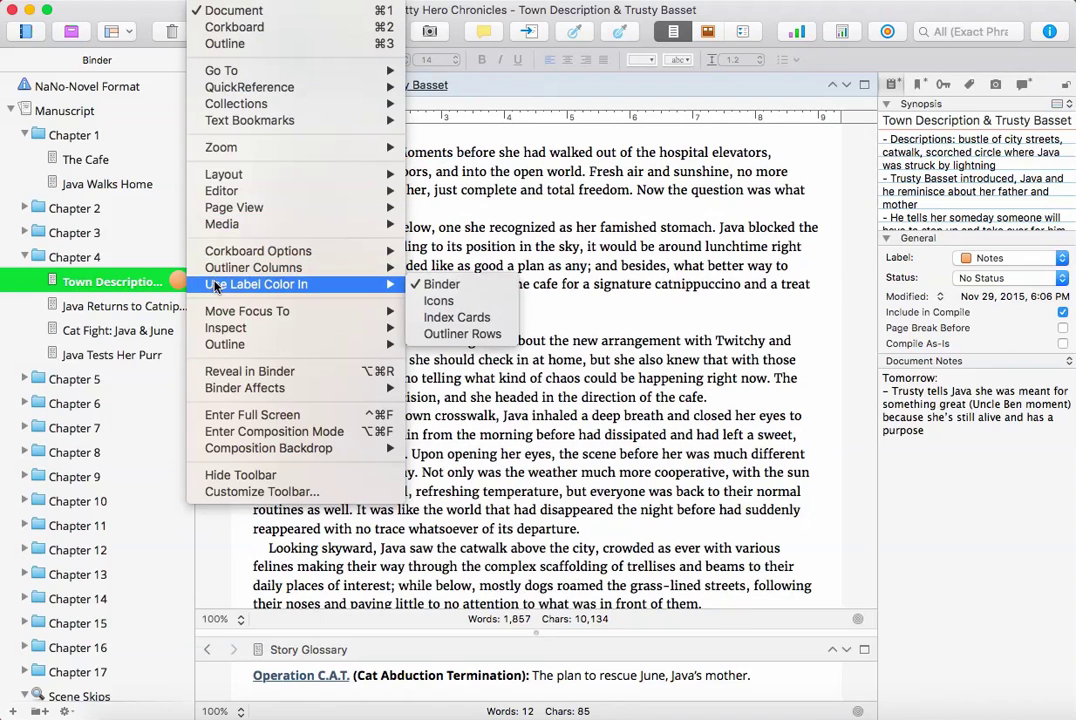
{"action": "left_click", "coordinate": [146, 283]}
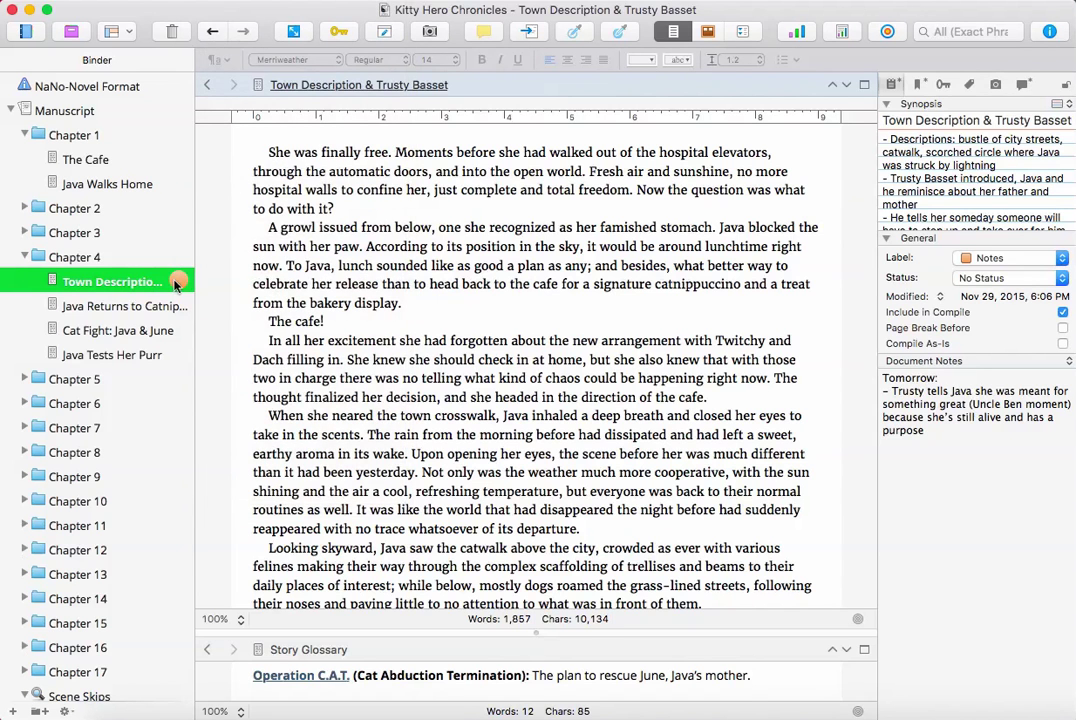
Compare the Java Returns to Catnip Cafe and Town Description & Trusty Basset scenes, and examine the latter's available labels without changing its label.
{"action": "left_click", "coordinate": [138, 310]}
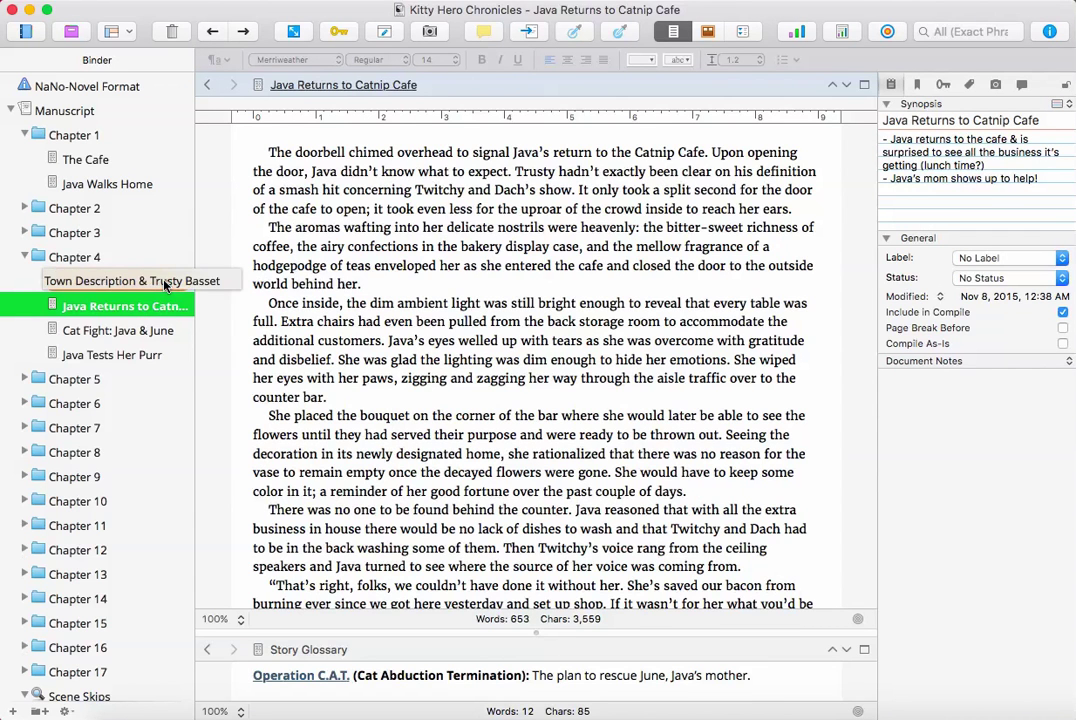
{"action": "left_click", "coordinate": [165, 285]}
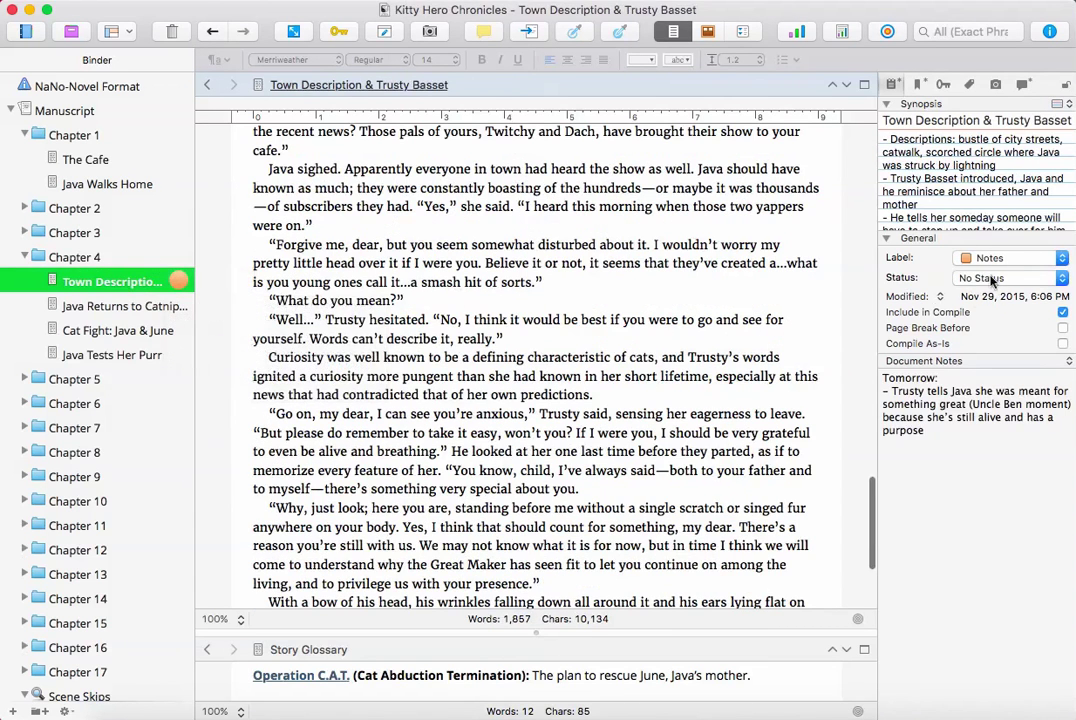
{"action": "left_click", "coordinate": [1016, 259]}
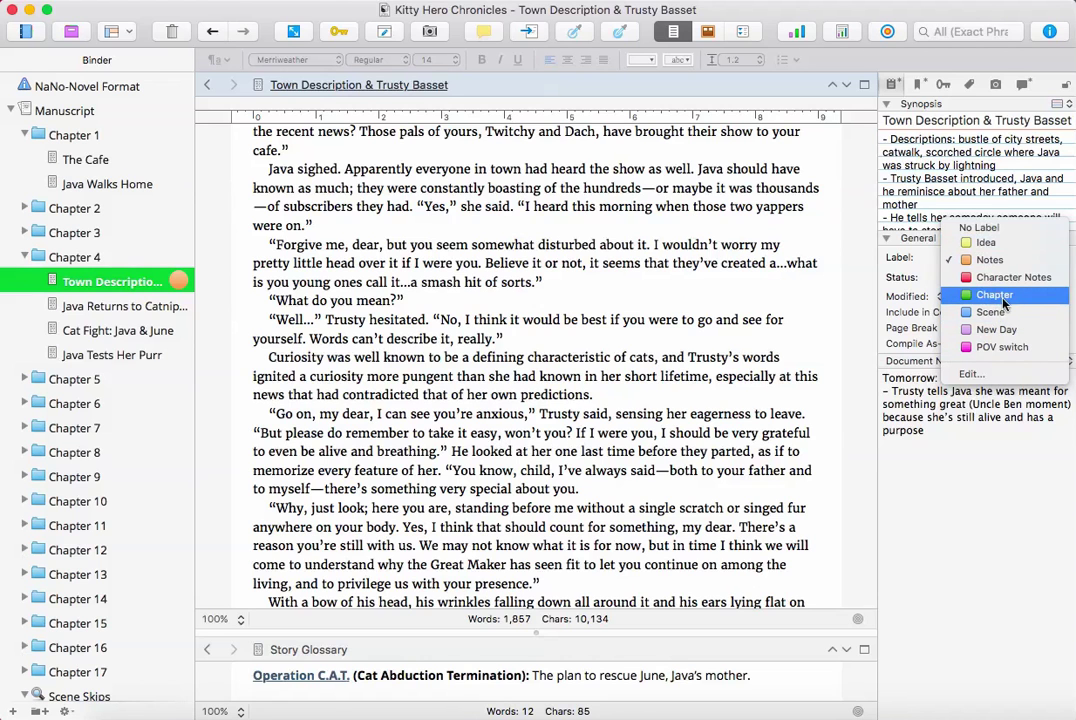
{"action": "key", "text": "Escape"}
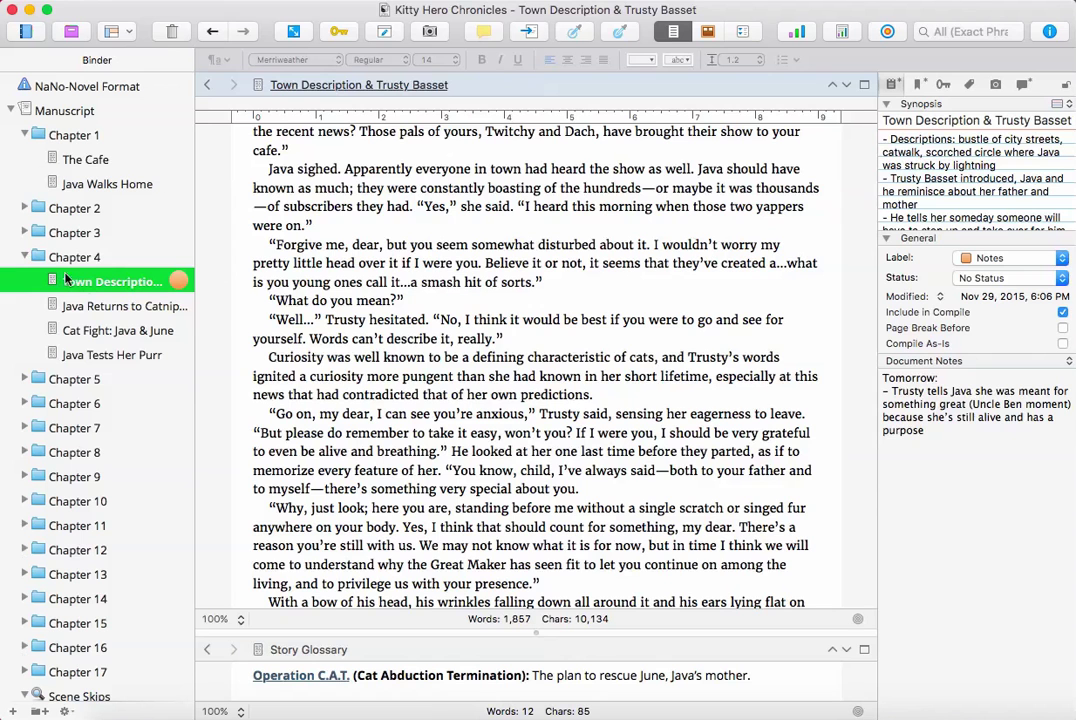
View the four Chapter 4 scenes together, check the Project Targets, and close the targets again.
{"action": "left_click", "coordinate": [60, 354], "text": "shift"}
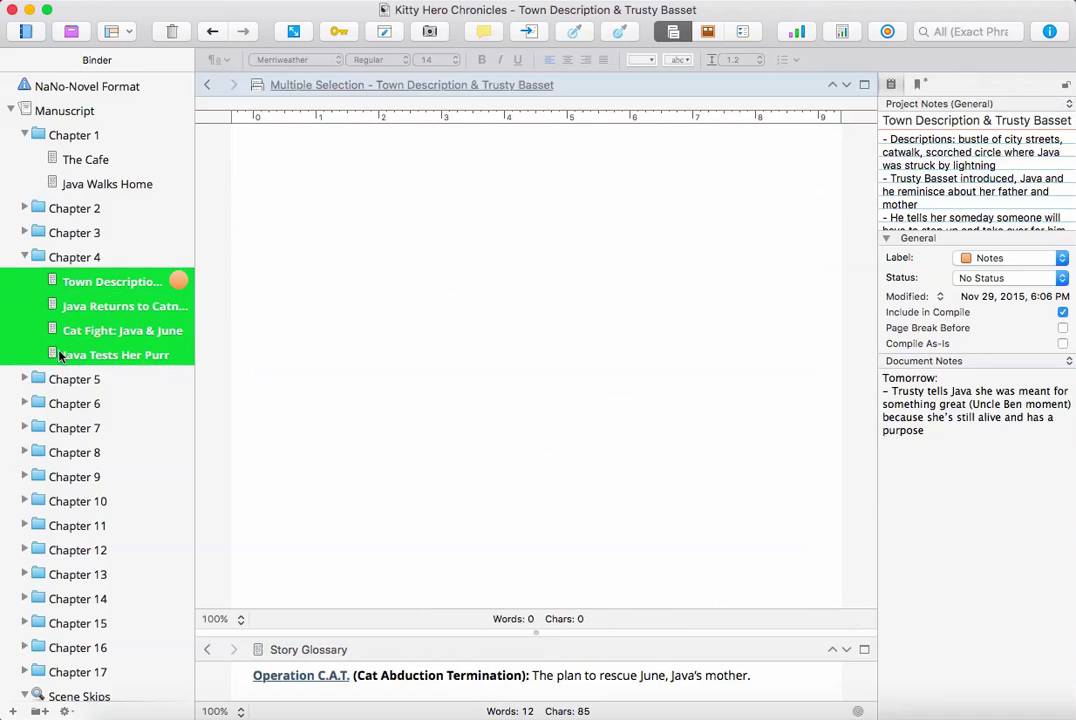
{"action": "left_click", "coordinate": [887, 32]}
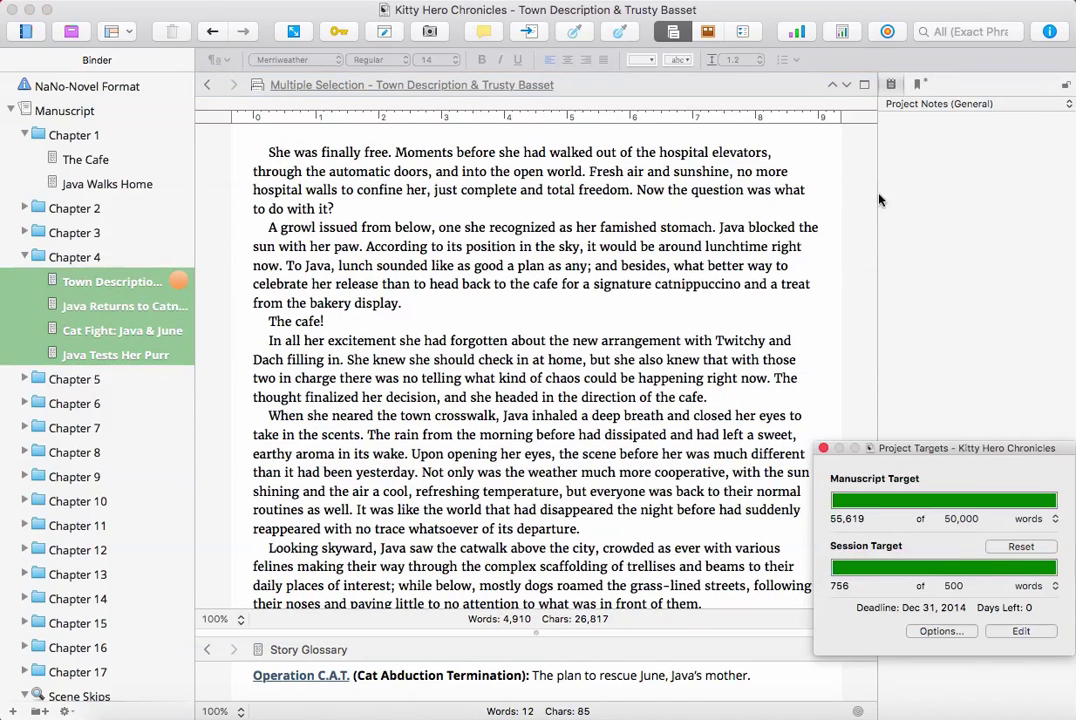
{"action": "left_click", "coordinate": [888, 511]}
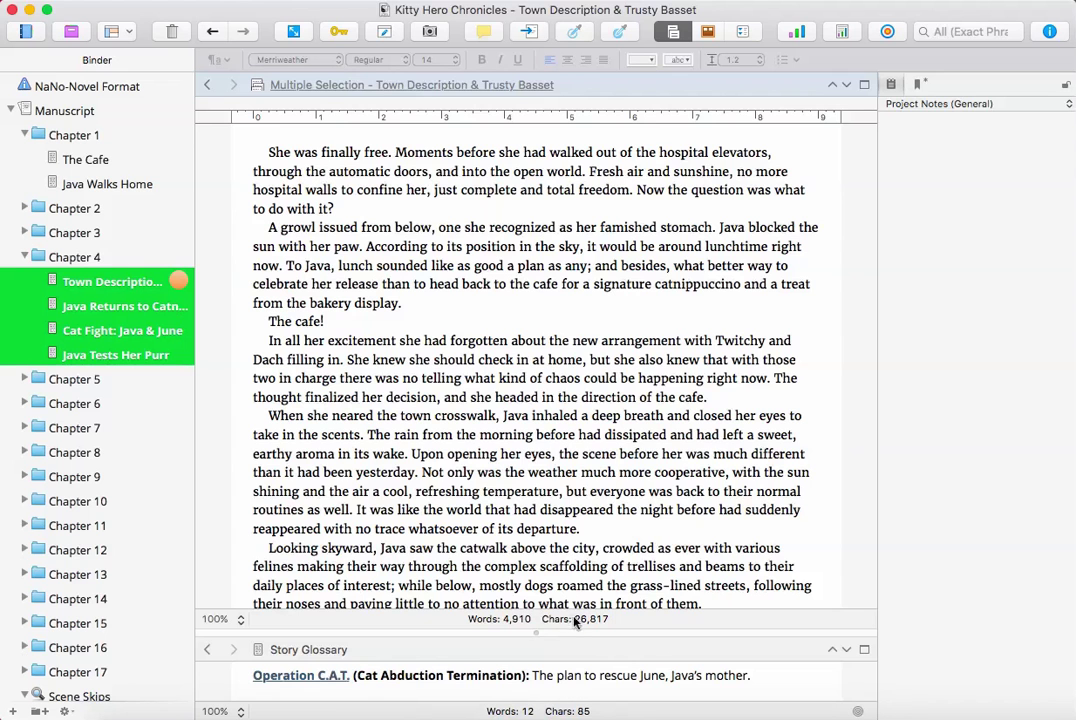
Set a document target of 2,500 words for the Town Description & Trusty Basset scene.
{"action": "left_click", "coordinate": [133, 292]}
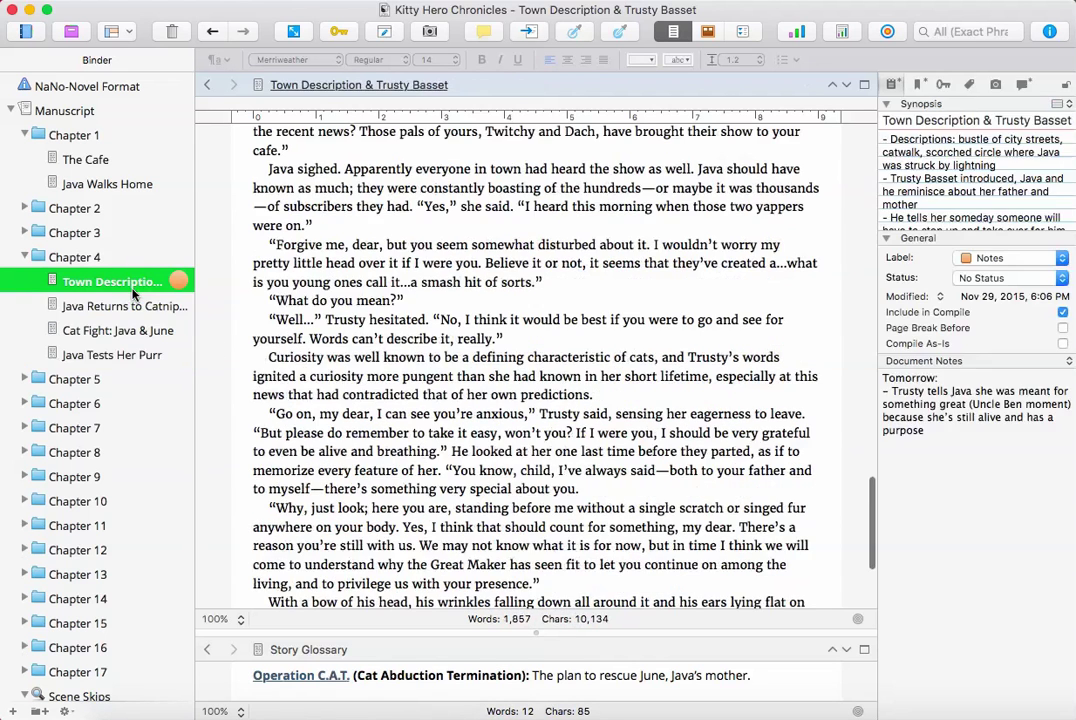
{"action": "left_click", "coordinate": [858, 620]}
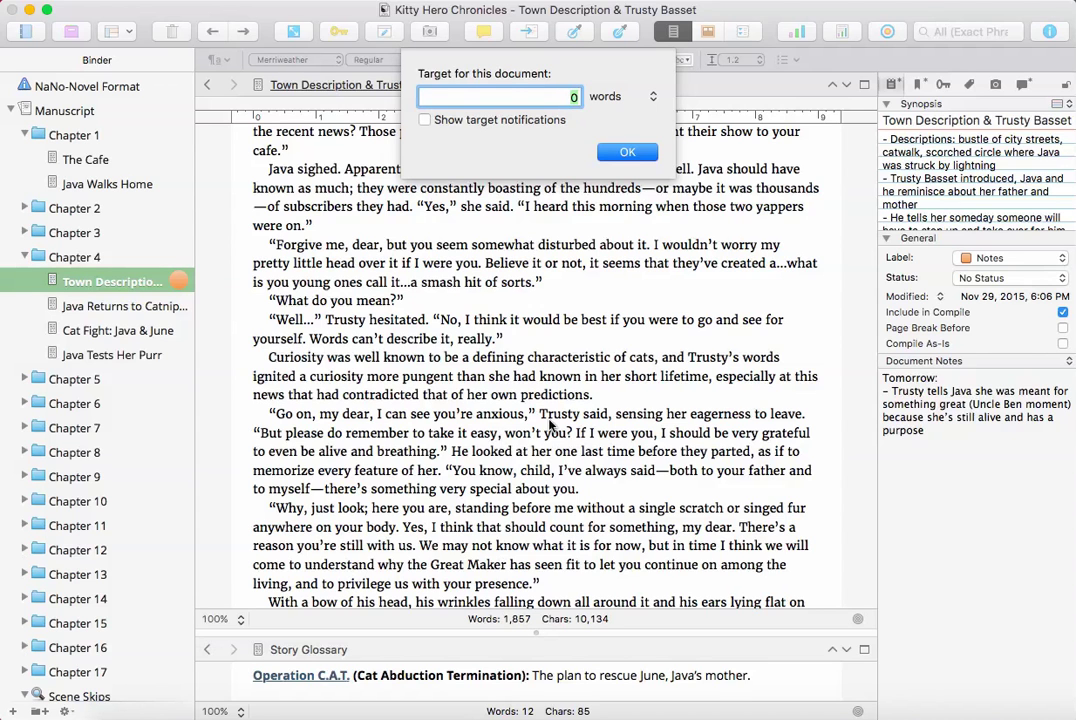
{"action": "type", "text": "2500"}
{"action": "left_click", "coordinate": [615, 155]}
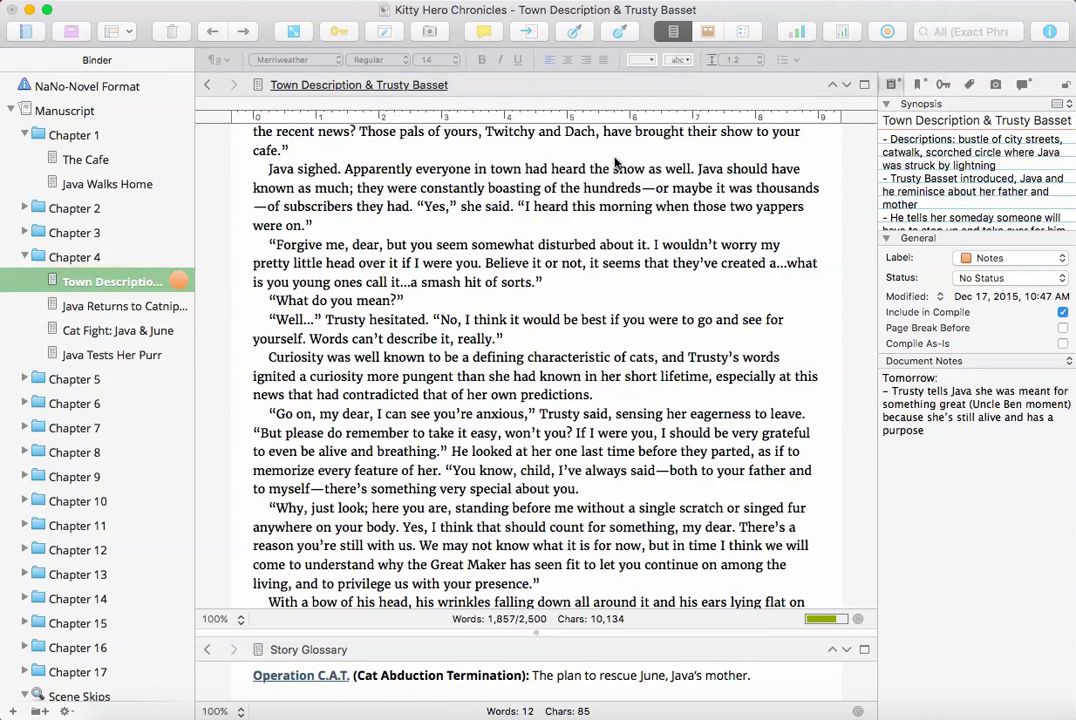
Review the unit and notification options of the scene's word target, confirm the target, and show the scene's text statistics.
{"action": "left_click", "coordinate": [858, 620]}
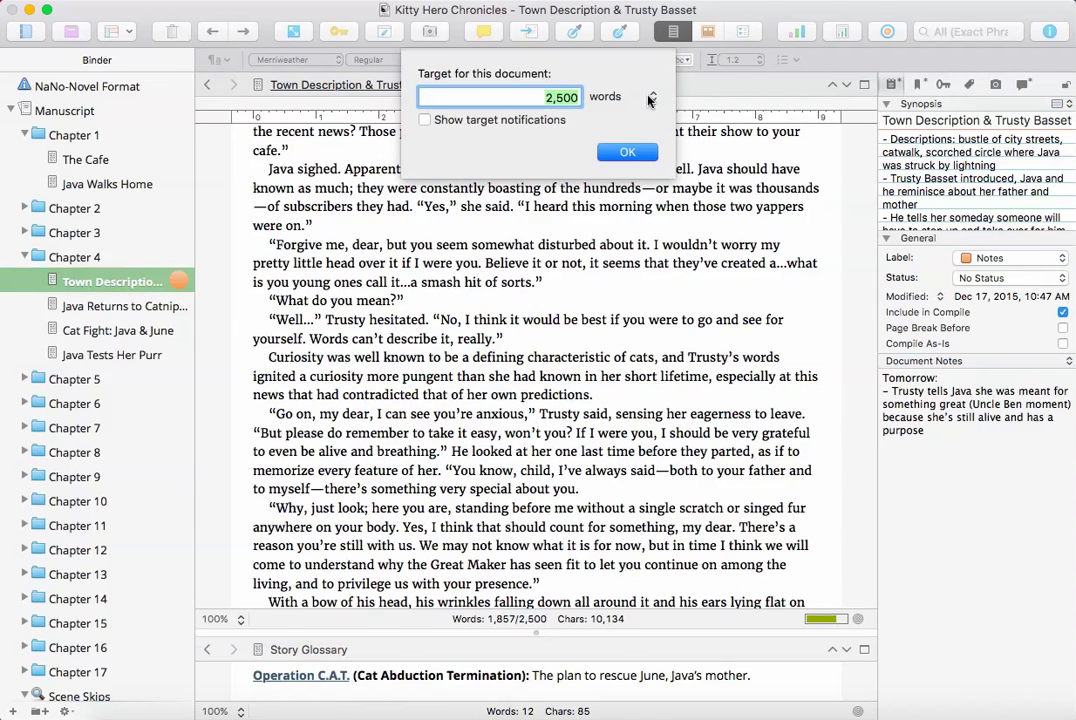
{"action": "left_click", "coordinate": [649, 99]}
{"action": "left_click", "coordinate": [451, 123]}
{"action": "key", "text": "Return"}
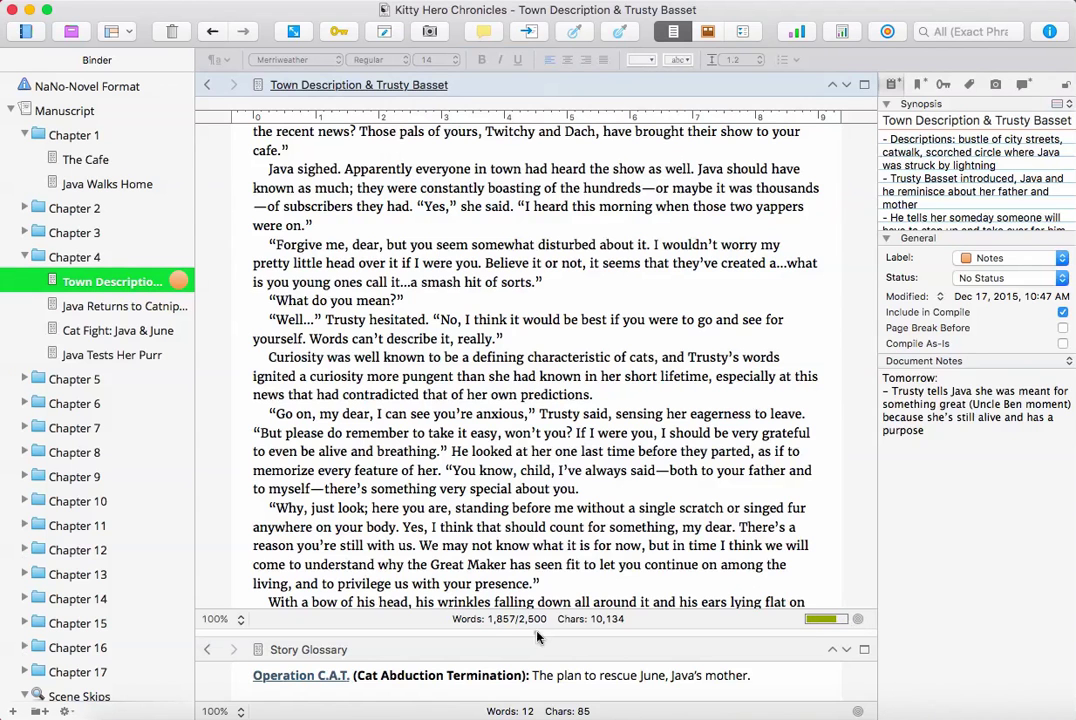
{"action": "left_click", "coordinate": [505, 622]}
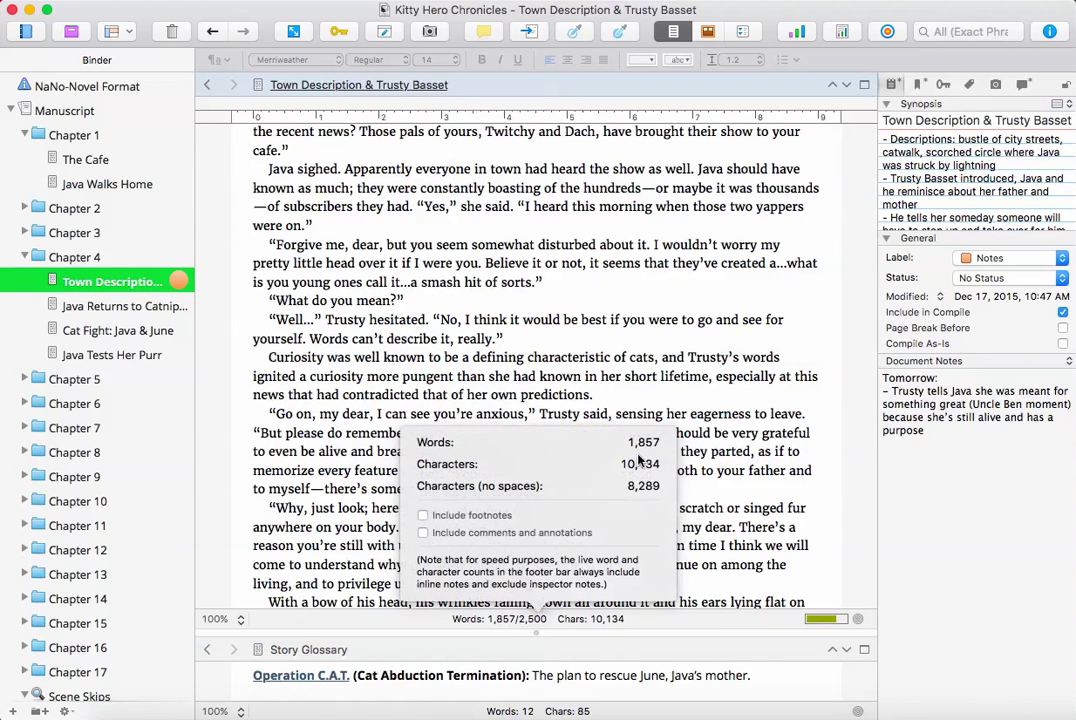
Close the text statistics and set the Town Description & Trusty Basset scene's document target to 1,667 words.
{"action": "left_click", "coordinate": [511, 622]}
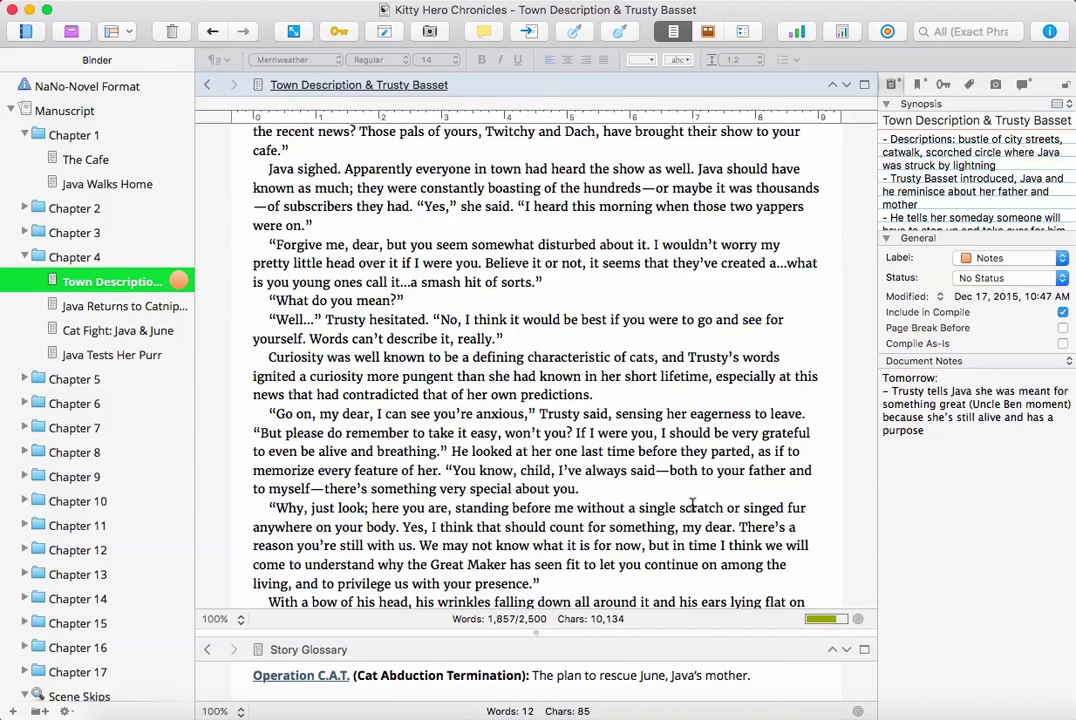
{"action": "left_click", "coordinate": [859, 620]}
{"action": "key", "text": "BackSpace"}
{"action": "type", "text": "1667"}
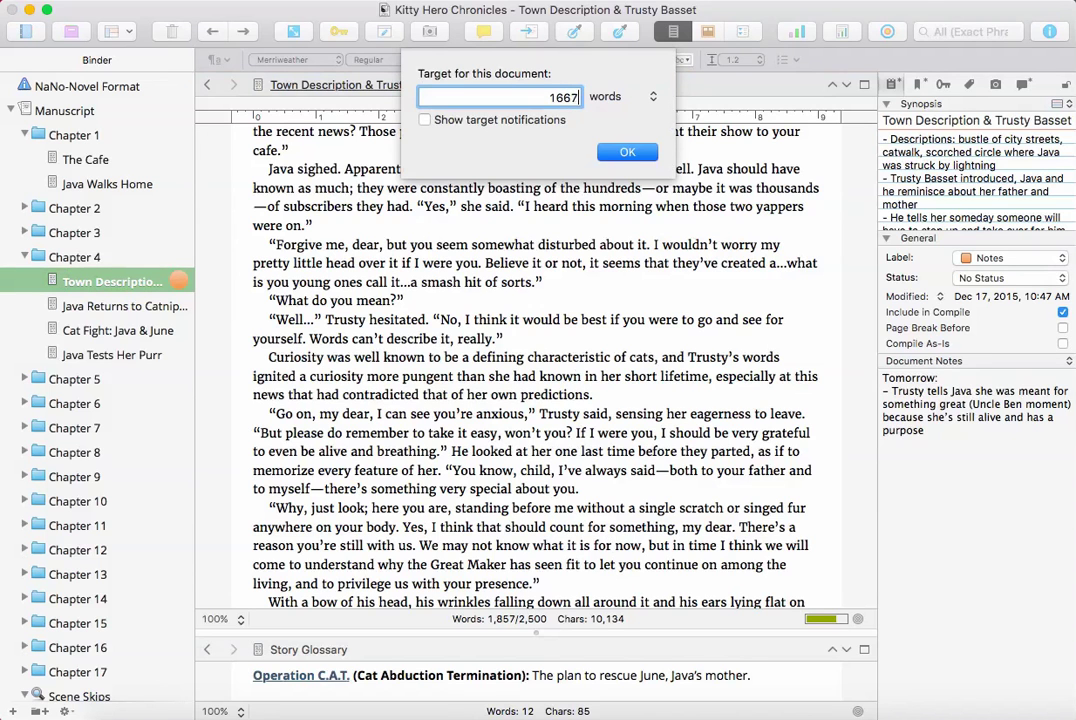
{"action": "left_click", "coordinate": [627, 151]}
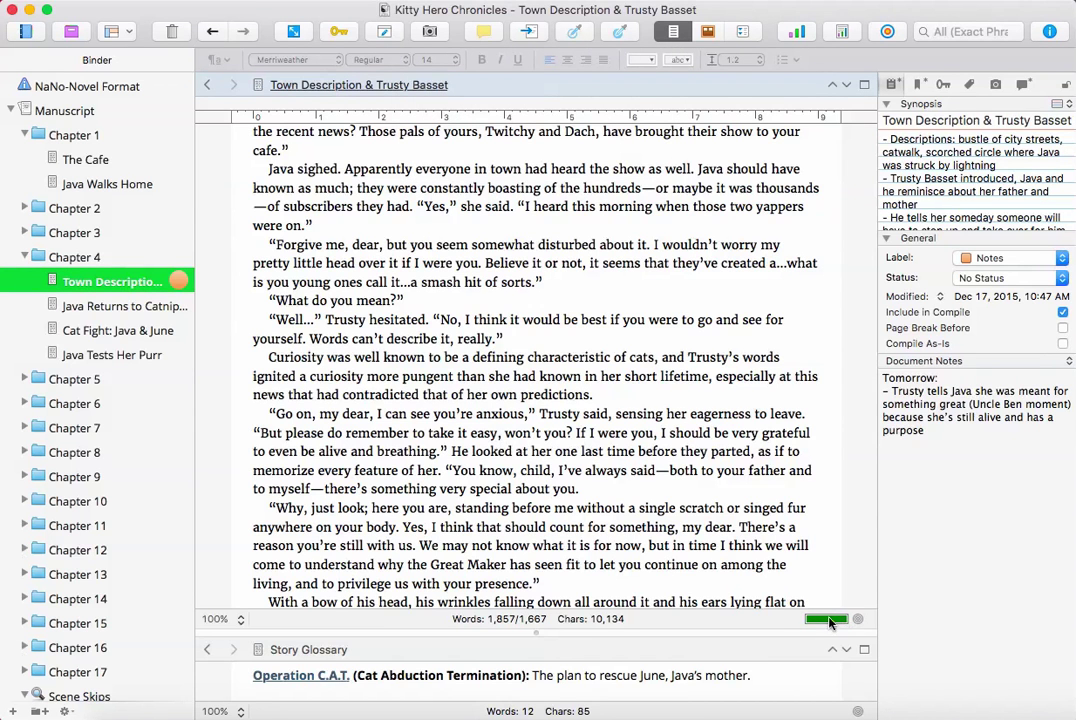
Set the scene's document target to 10,000 words.
{"action": "left_click", "coordinate": [857, 622]}
{"action": "type", "text": "10000"}
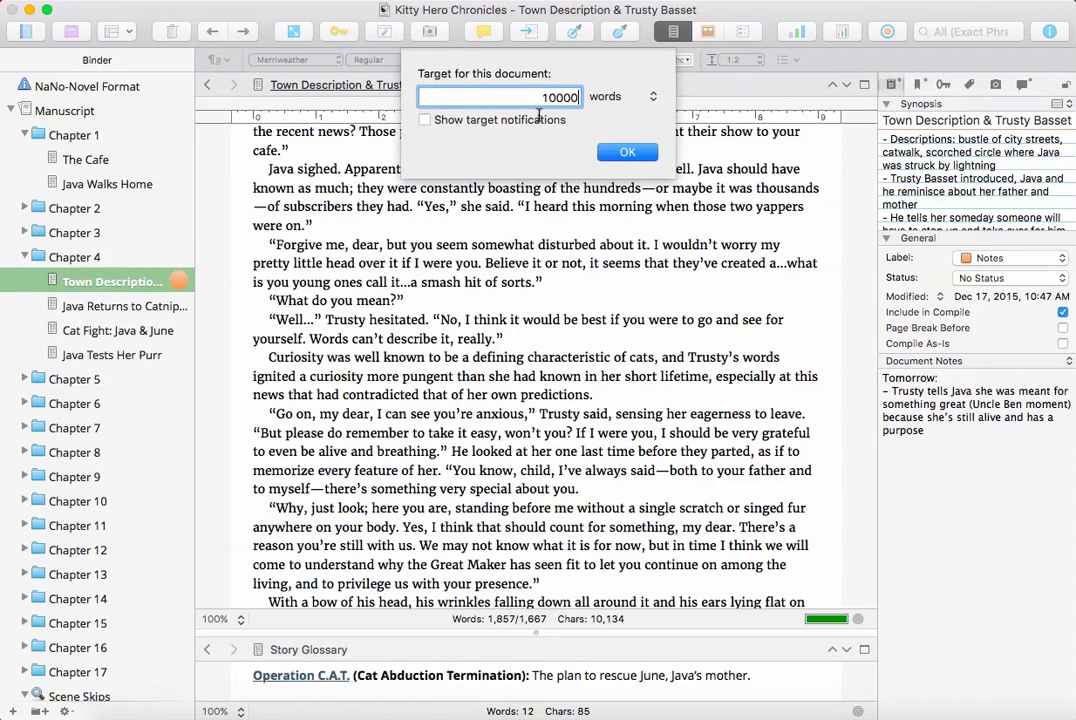
{"action": "left_click", "coordinate": [622, 150]}
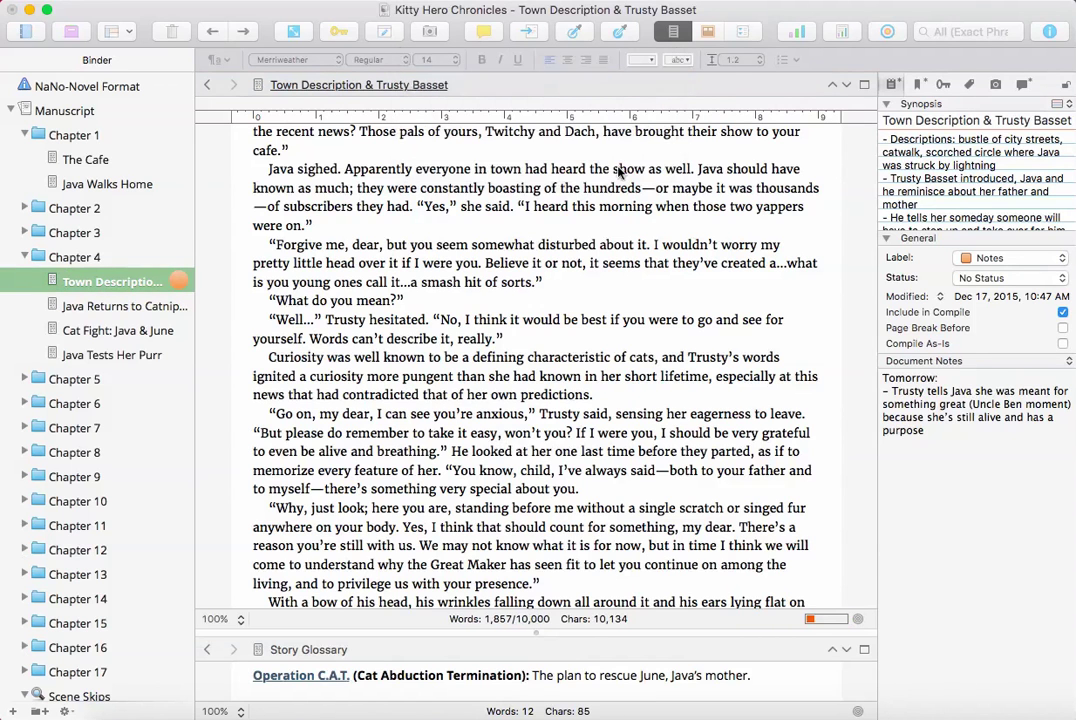
Remove the word target from the Town Description & Trusty Basset scene.
{"action": "left_click", "coordinate": [840, 622]}
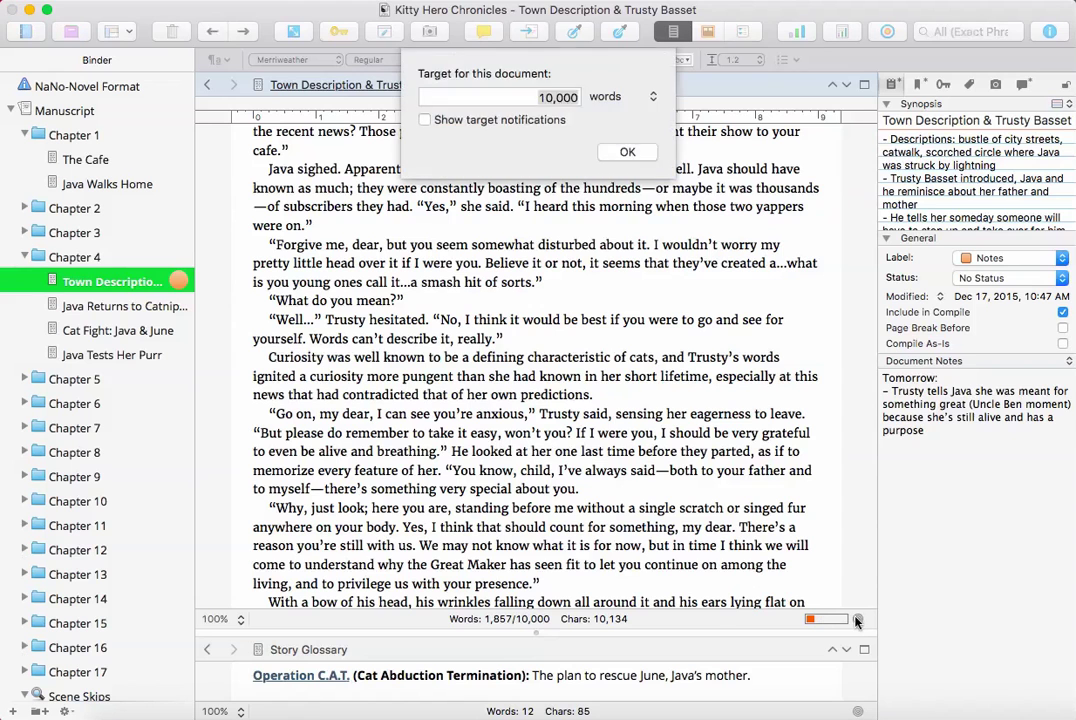
{"action": "key", "text": "BackSpace"}
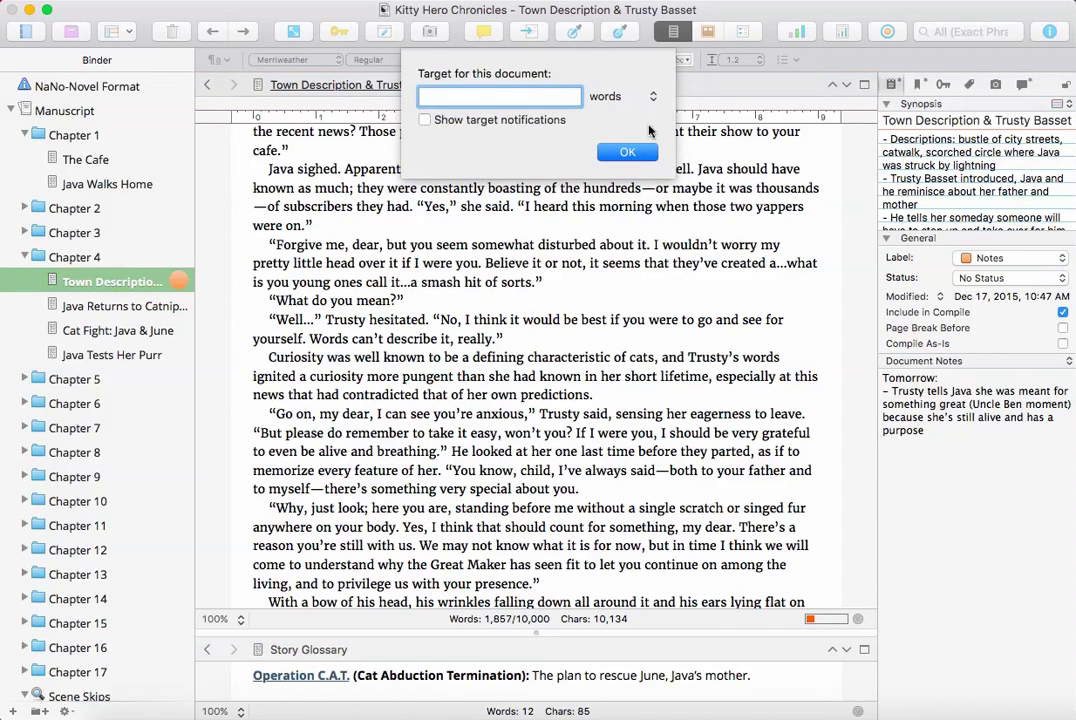
{"action": "left_click", "coordinate": [634, 155]}
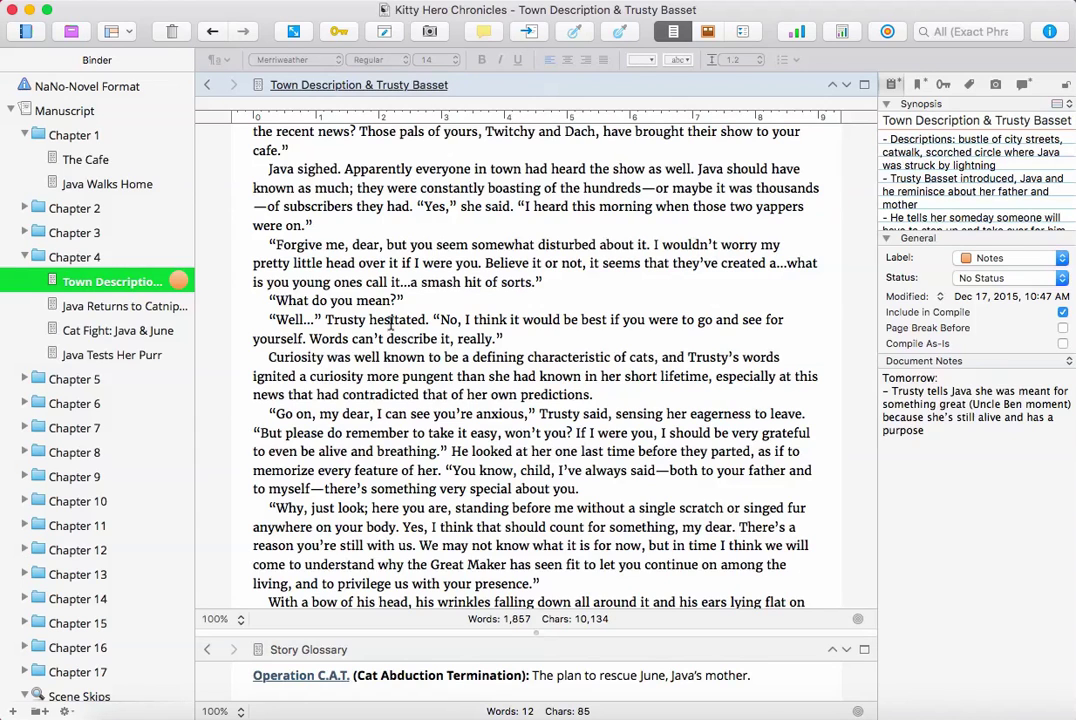
View the other three Chapter 4 scenes one after another, and the Chapter 4 folder itself.
{"action": "left_click", "coordinate": [148, 310]}
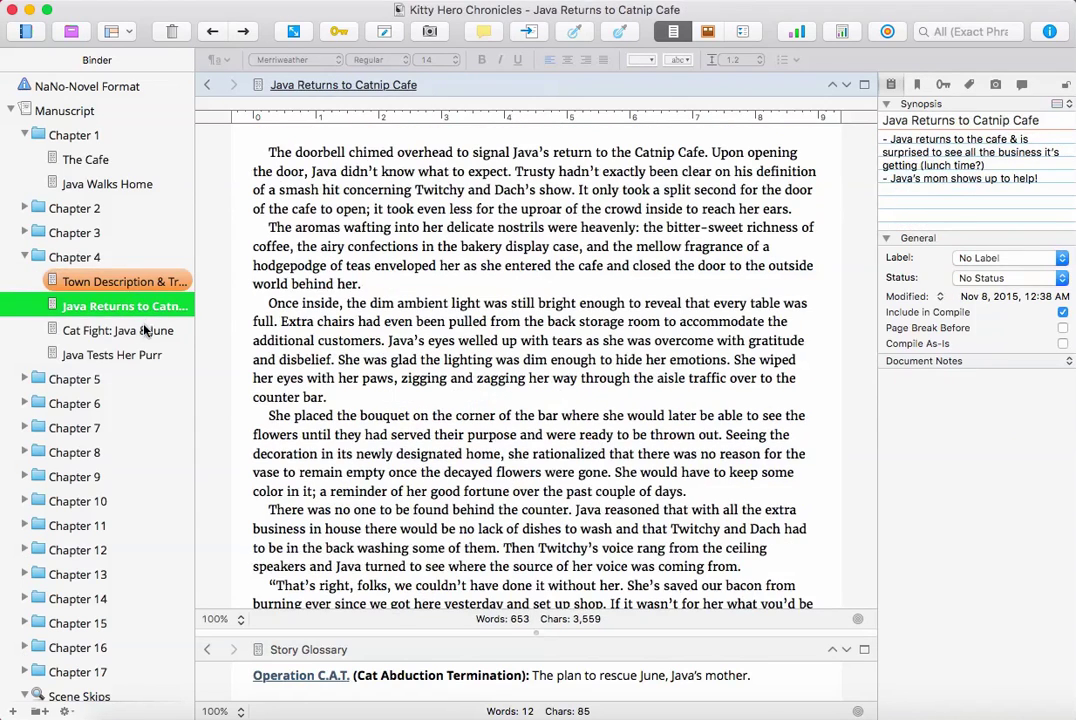
{"action": "left_click", "coordinate": [142, 331]}
{"action": "left_click", "coordinate": [135, 354]}
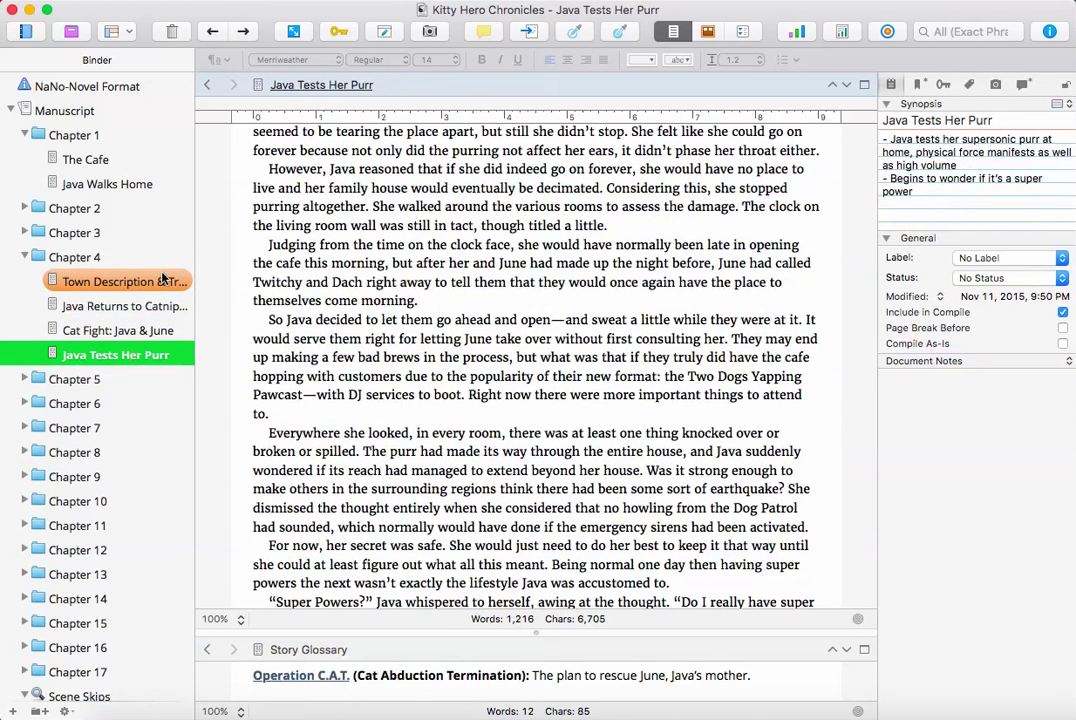
{"action": "left_click", "coordinate": [86, 257]}
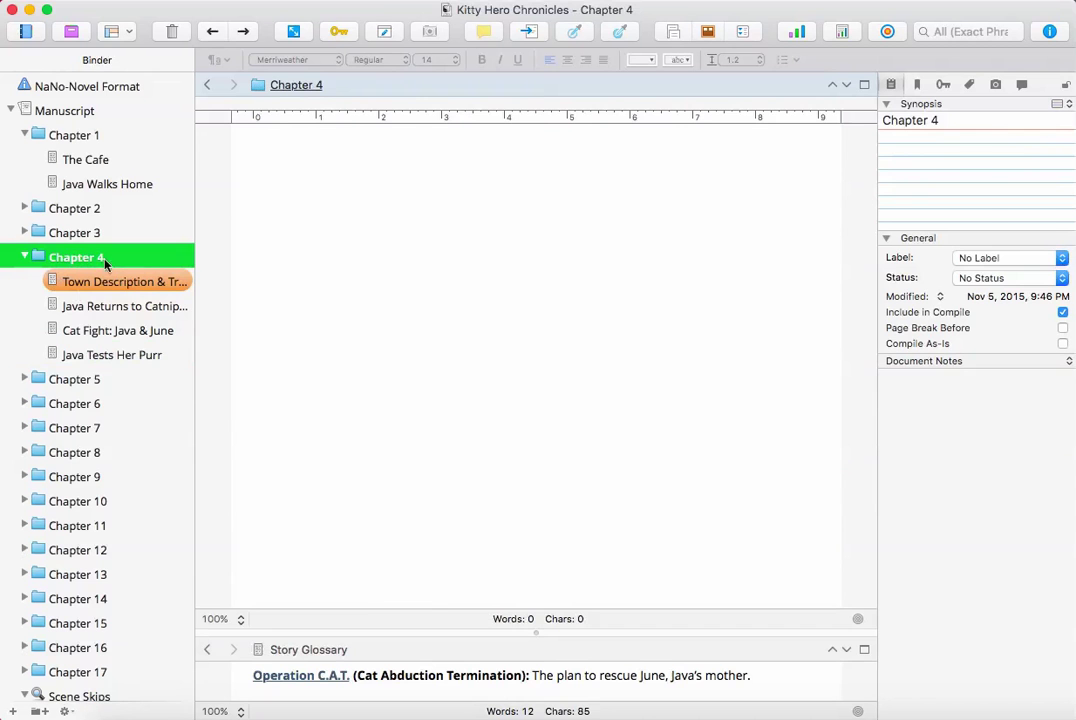
Select all four Chapter 4 scenes, check their combined word count, and look at the Project Targets before closing them.
{"action": "left_click", "coordinate": [66, 284]}
{"action": "left_click", "coordinate": [97, 356], "text": "shift"}
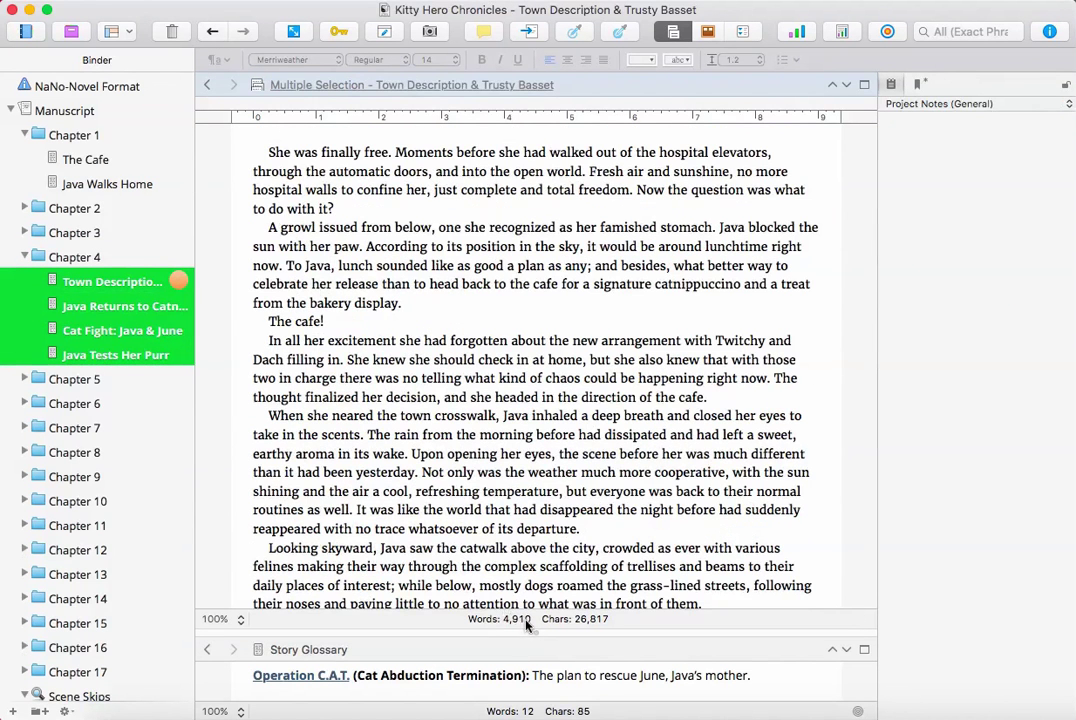
{"action": "mouse_move", "coordinate": [521, 625]}
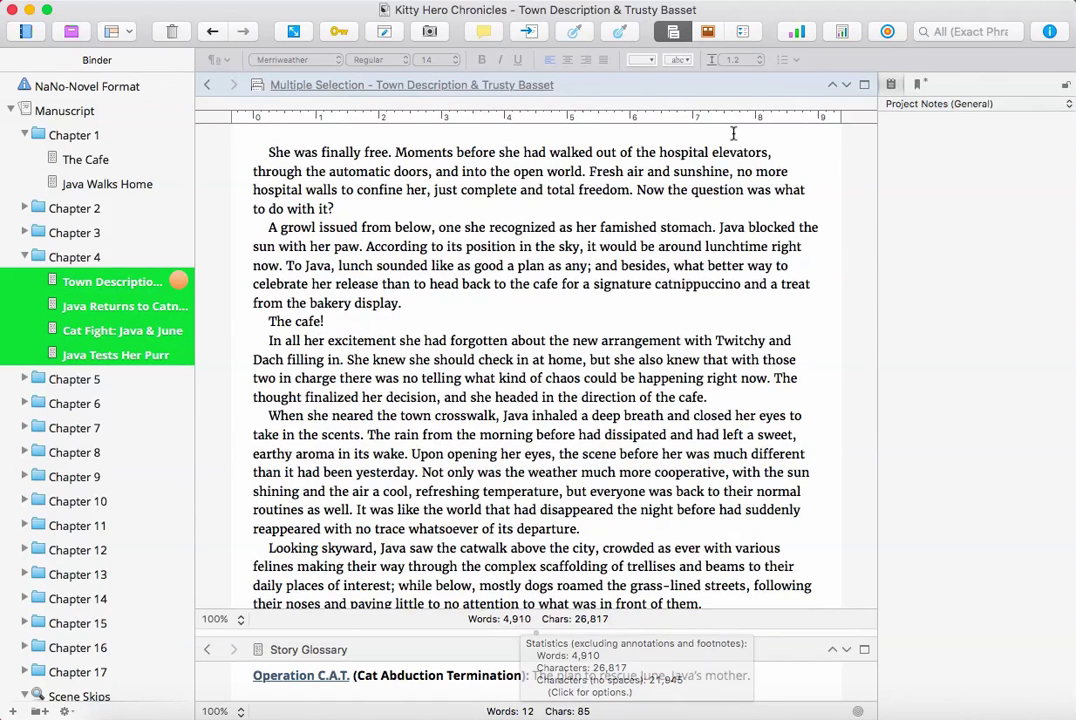
{"action": "left_click", "coordinate": [887, 32]}
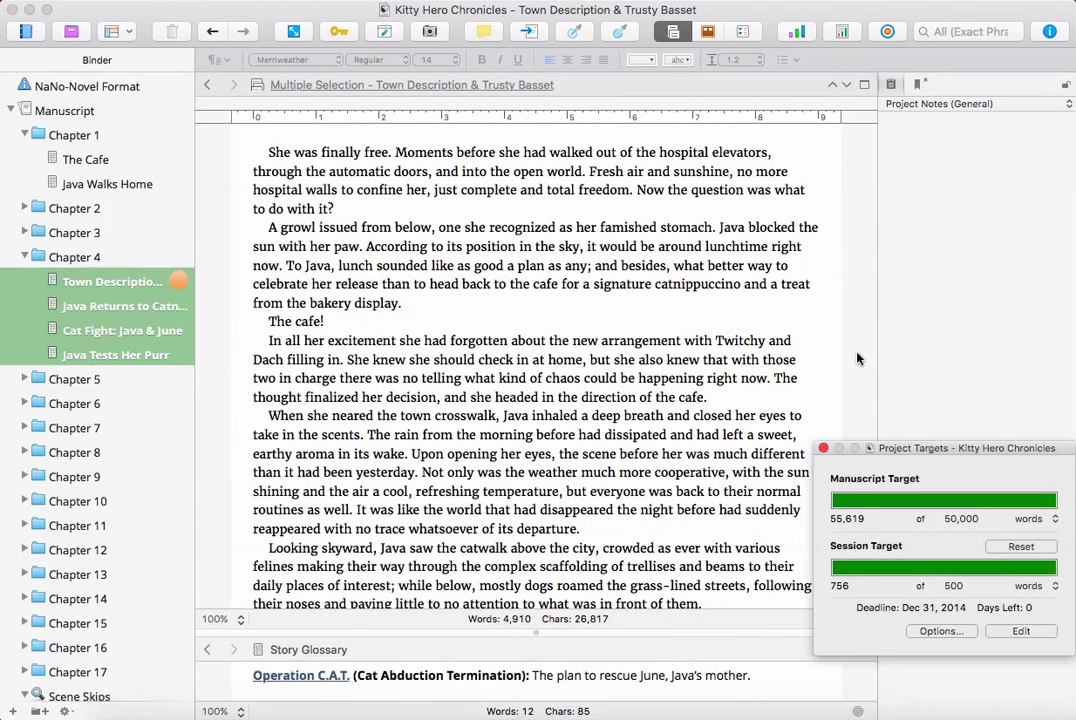
{"action": "left_click", "coordinate": [823, 448]}
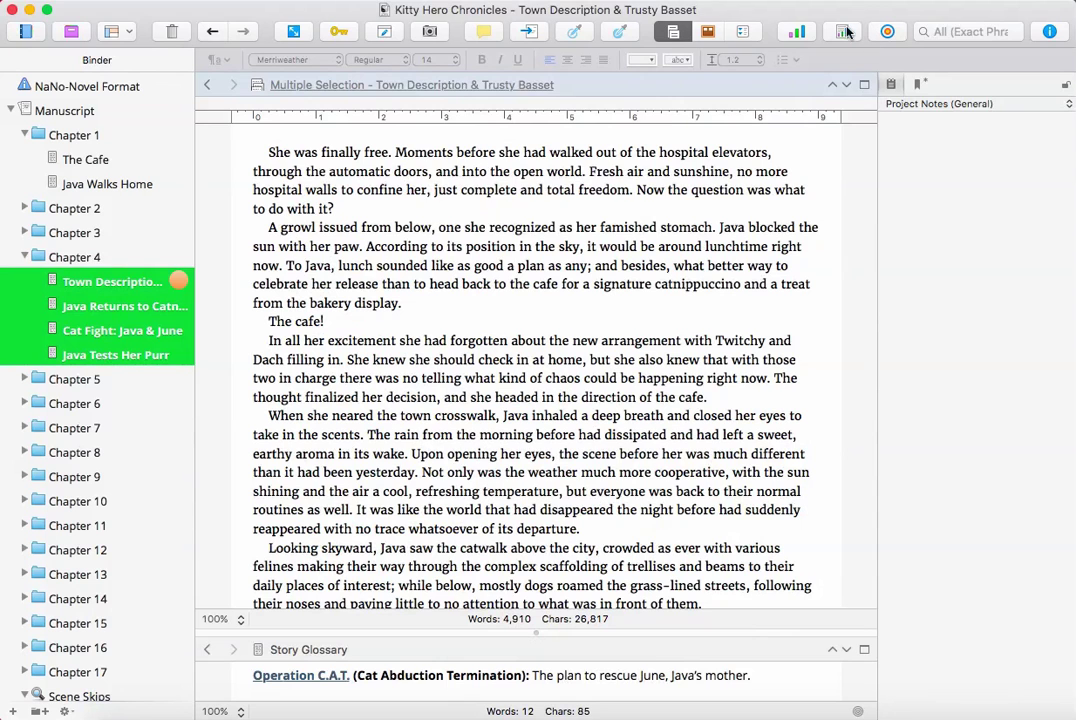
Show the text statistics of the selected Chapter 4 scenes and sort their word frequency list from most to least frequent.
{"action": "left_click", "coordinate": [797, 32]}
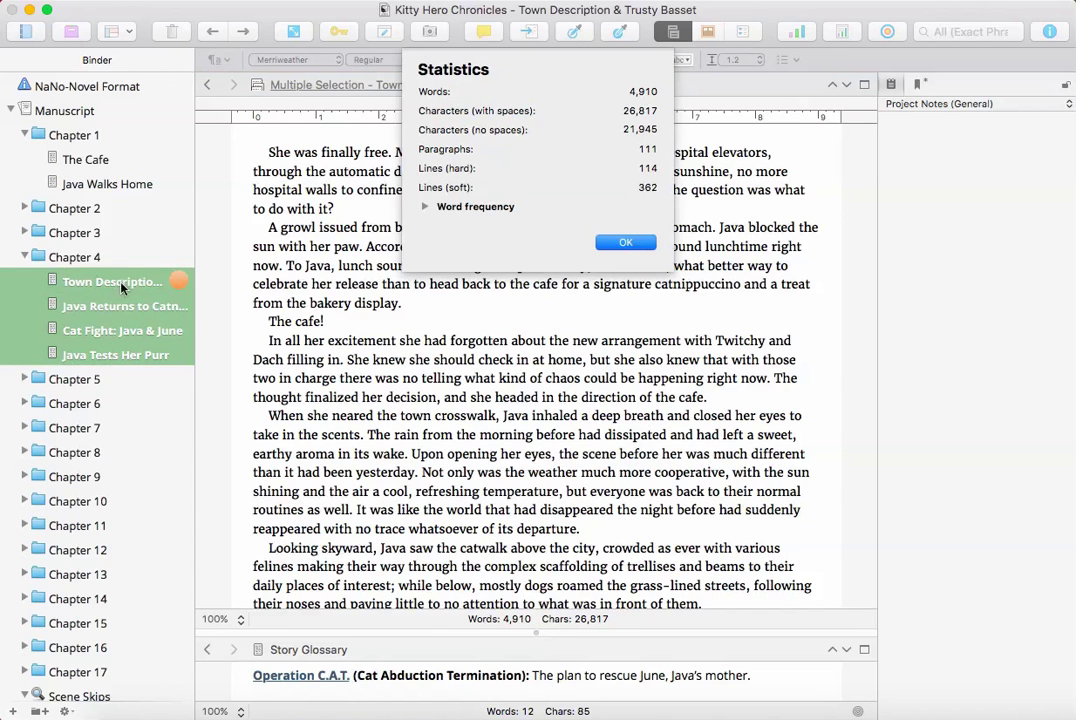
{"action": "left_click", "coordinate": [425, 207]}
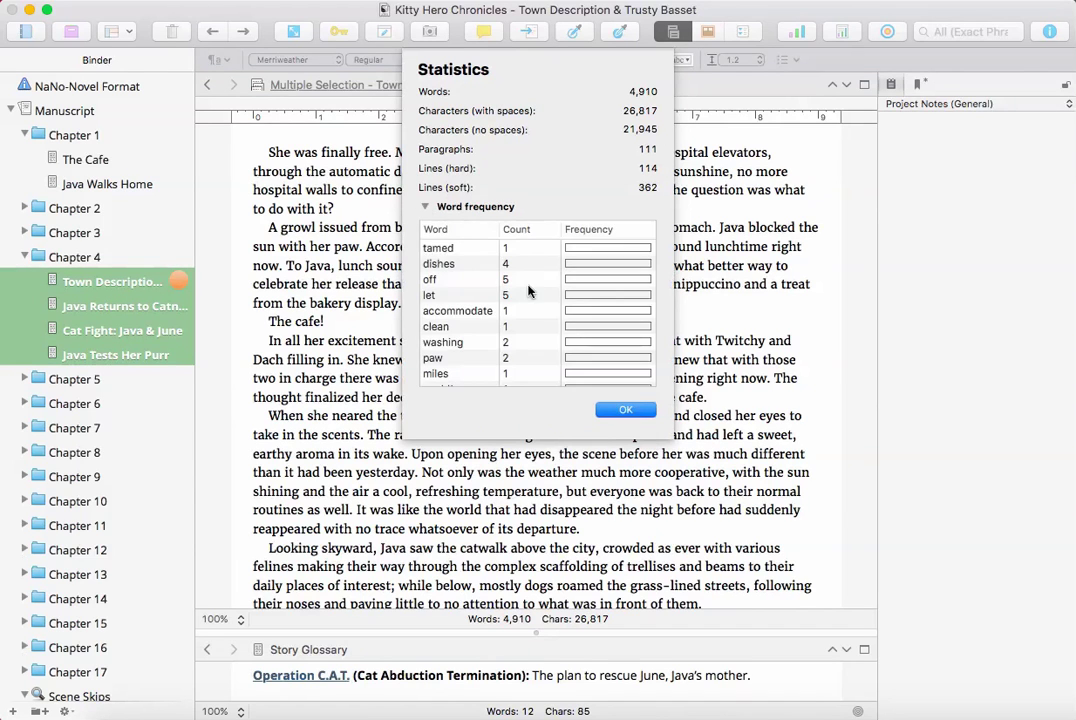
{"action": "scroll", "coordinate": [464, 268], "scroll_direction": "down", "scroll_amount": 10}
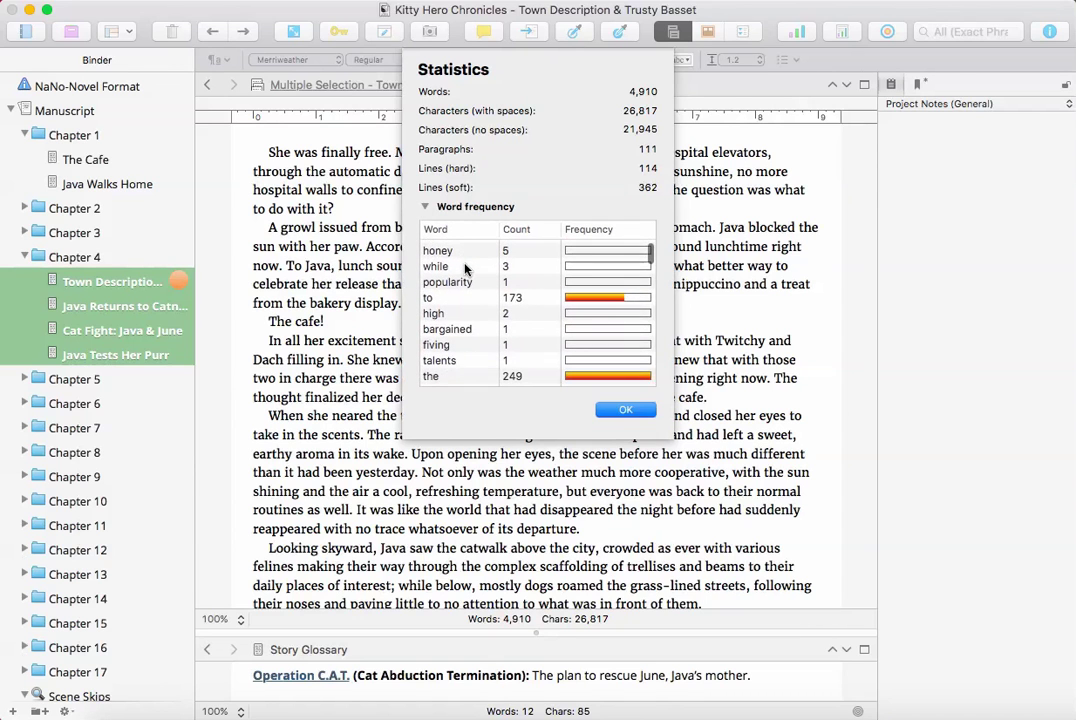
{"action": "scroll", "coordinate": [470, 280], "scroll_direction": "down", "scroll_amount": 2}
{"action": "scroll", "coordinate": [469, 322], "scroll_direction": "down", "scroll_amount": 5}
{"action": "left_click", "coordinate": [590, 229]}
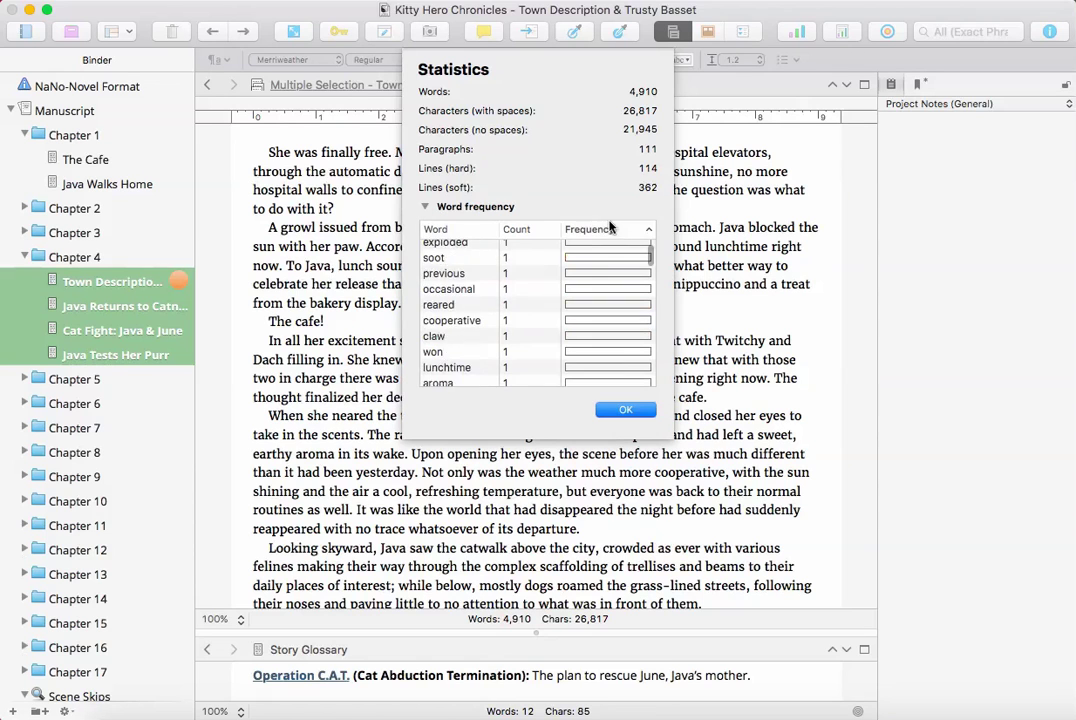
{"action": "left_click", "coordinate": [572, 230]}
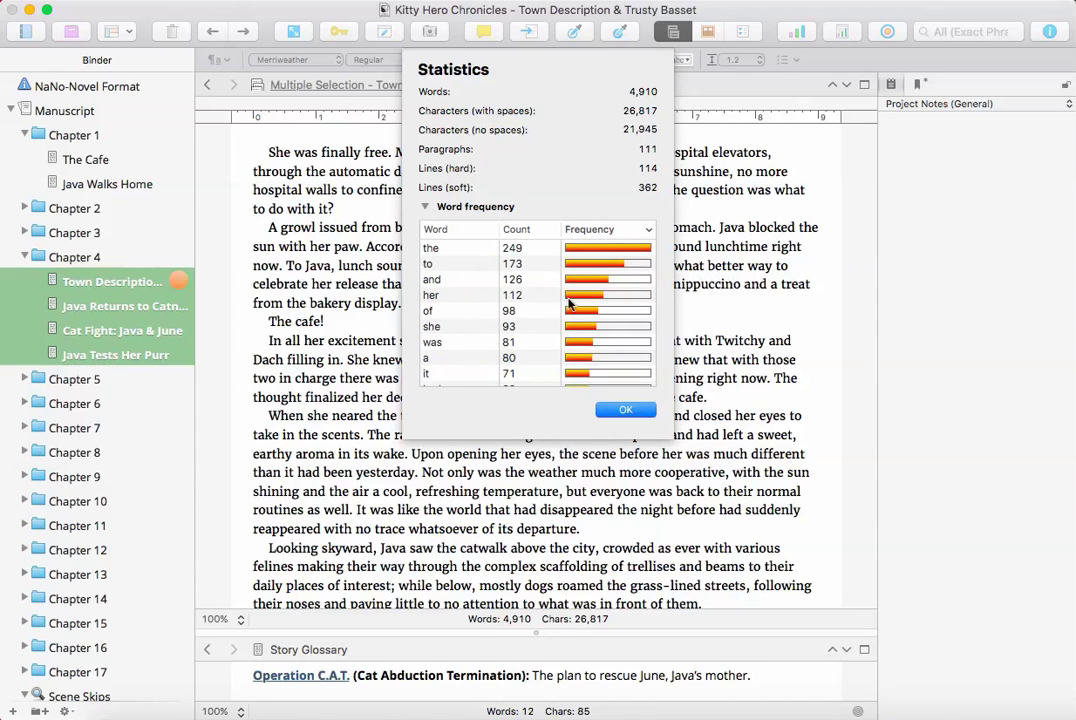
Review the most frequent words in the sorted list and close the text statistics.
{"action": "scroll", "coordinate": [484, 311], "scroll_direction": "down", "scroll_amount": 2}
{"action": "scroll", "coordinate": [484, 311], "scroll_direction": "up", "scroll_amount": 2}
{"action": "scroll", "coordinate": [484, 311], "scroll_direction": "down", "scroll_amount": 4}
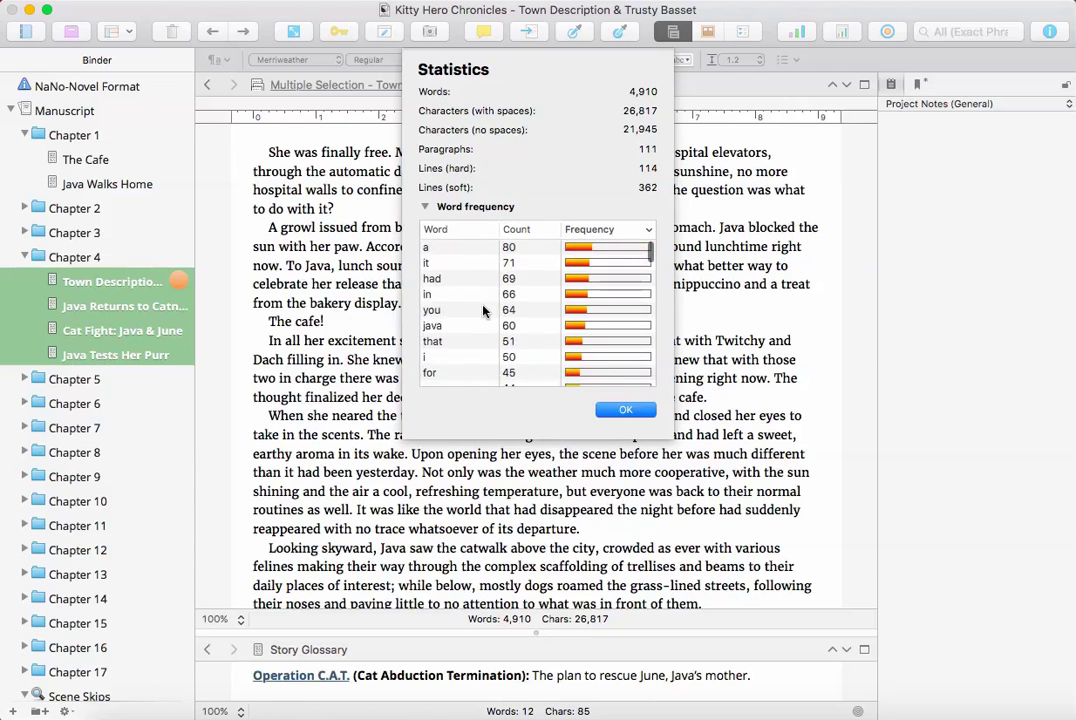
{"action": "scroll", "coordinate": [483, 311], "scroll_direction": "up", "scroll_amount": 4}
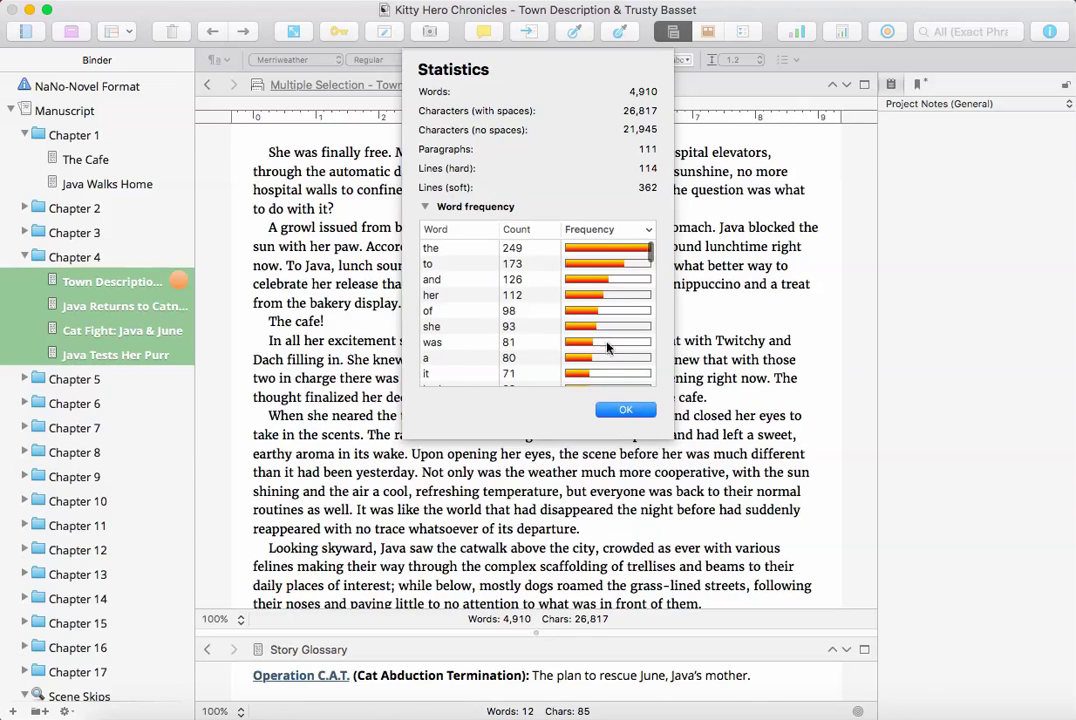
{"action": "left_click", "coordinate": [616, 420]}
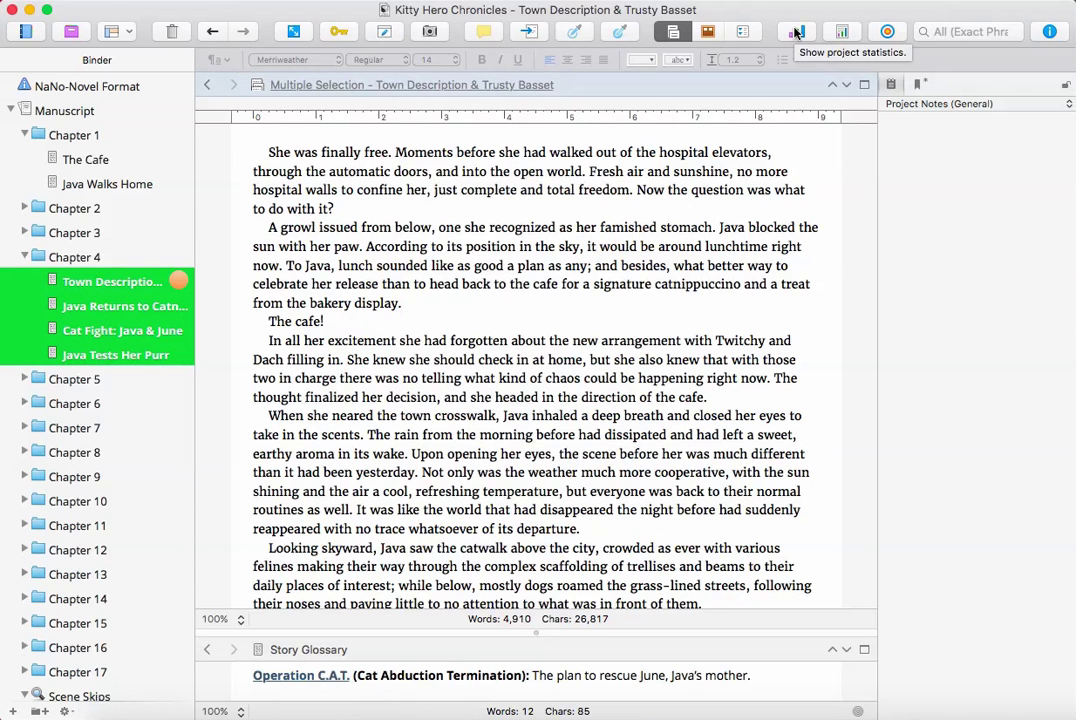
Examine the Project Statistics for the words and page counts of the manuscript and the Chapter 4 selection, and close them.
{"action": "left_click", "coordinate": [795, 33]}
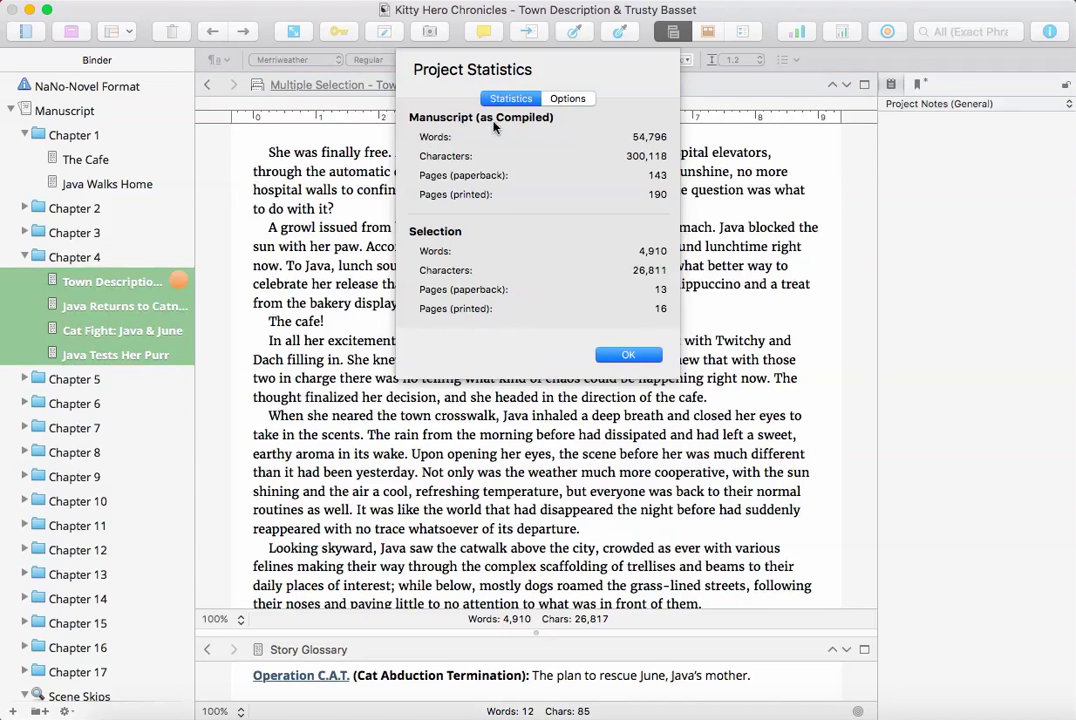
{"action": "left_click_drag", "start_coordinate": [636, 137], "coordinate": [667, 136]}
{"action": "left_click_drag", "start_coordinate": [651, 175], "coordinate": [668, 196]}
{"action": "left_click", "coordinate": [640, 253]}
{"action": "double_click", "coordinate": [640, 253]}
{"action": "left_click", "coordinate": [656, 294]}
{"action": "double_click", "coordinate": [660, 289]}
{"action": "double_click", "coordinate": [659, 308]}
{"action": "left_click", "coordinate": [624, 355]}
Select The Cafe and Java Walks Home together and check their selection figures in the Project Statistics.
{"action": "left_click", "coordinate": [74, 152]}
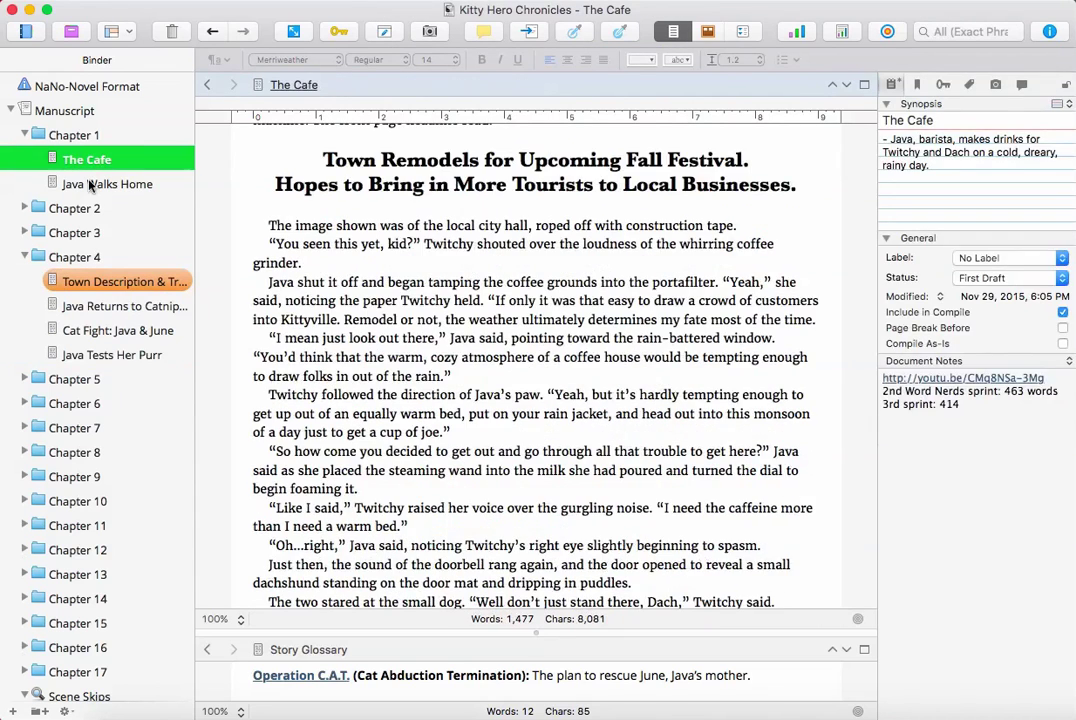
{"action": "key", "text": "shift+Down"}
{"action": "left_click", "coordinate": [840, 33]}
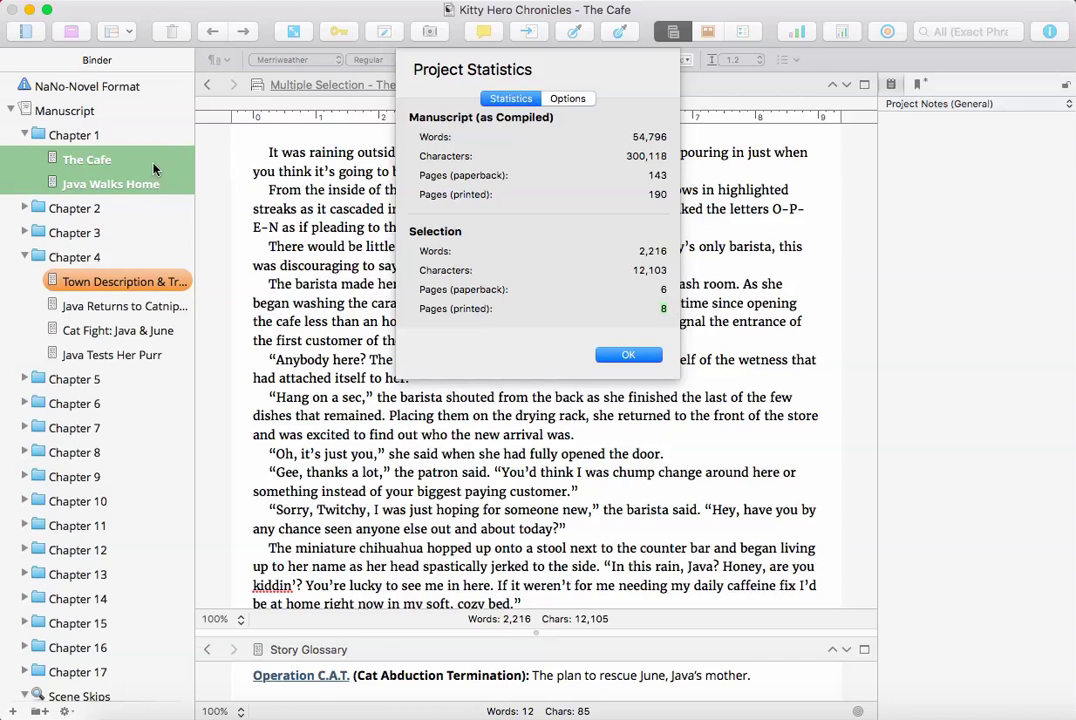
{"action": "left_click", "coordinate": [628, 355]}
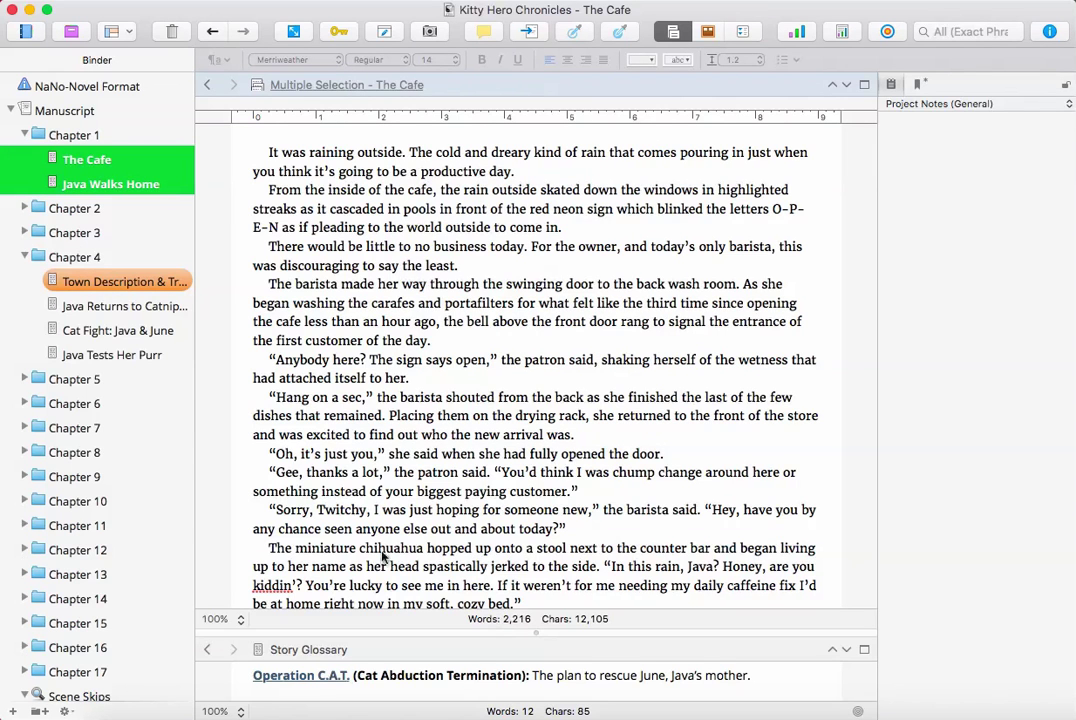
View the four Chapter 4 scenes as one continuous text, and return to the Town Description & Trusty Basset scene alone.
{"action": "left_click", "coordinate": [50, 281]}
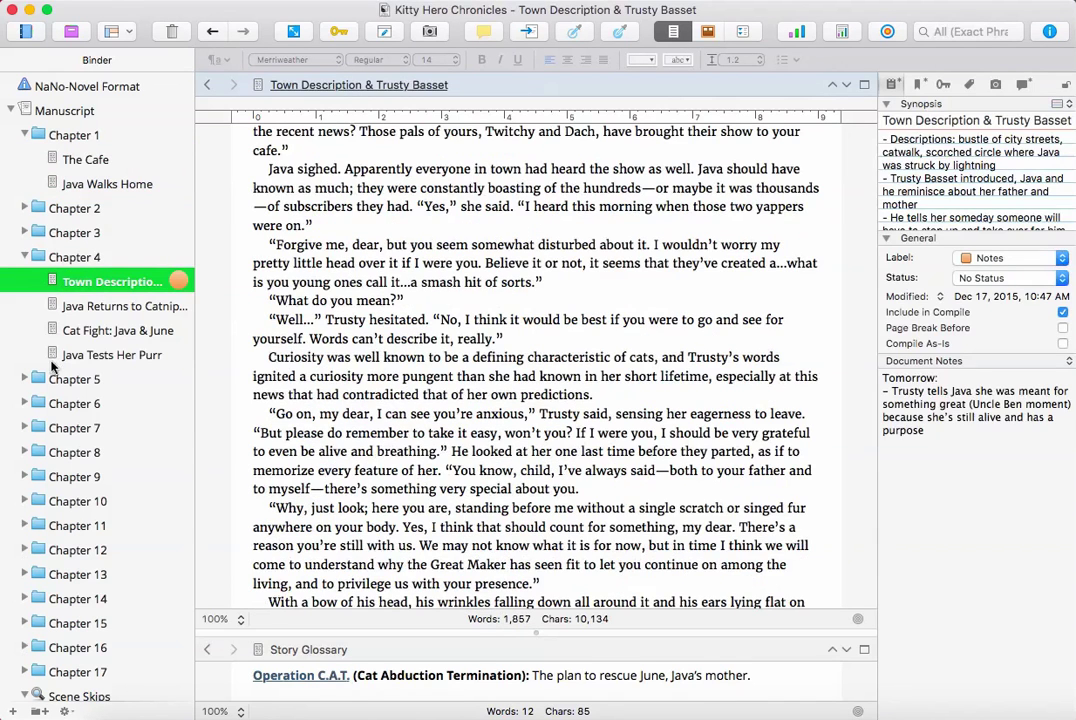
{"action": "left_click", "coordinate": [52, 357], "text": "shift"}
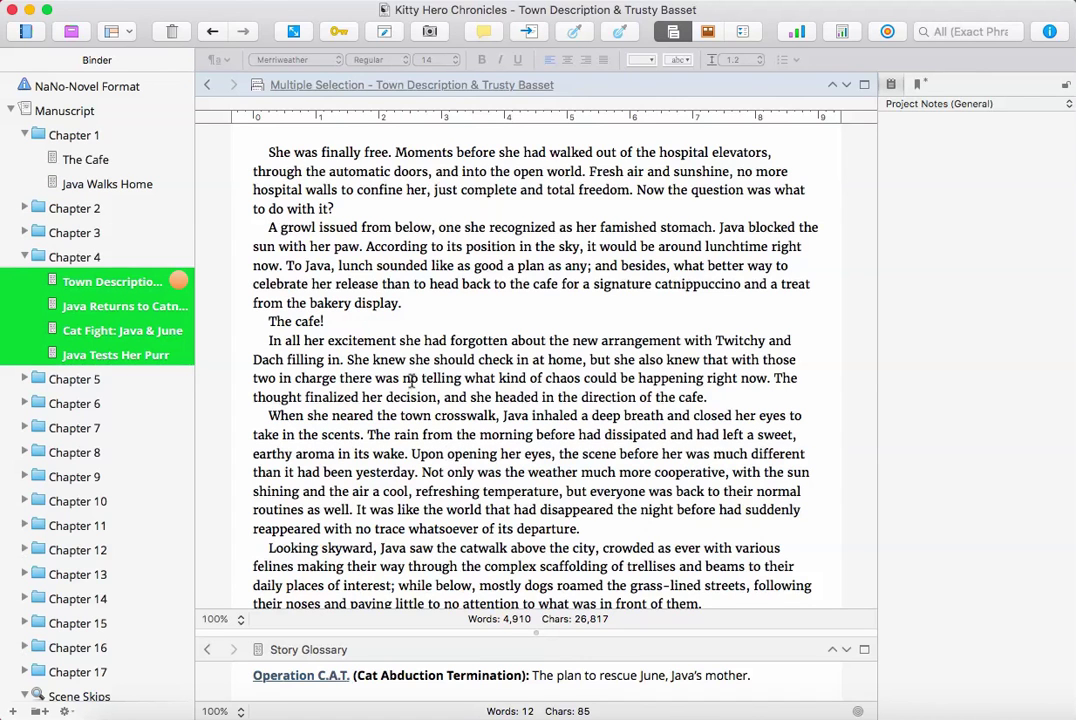
{"action": "left_click", "coordinate": [257, 340]}
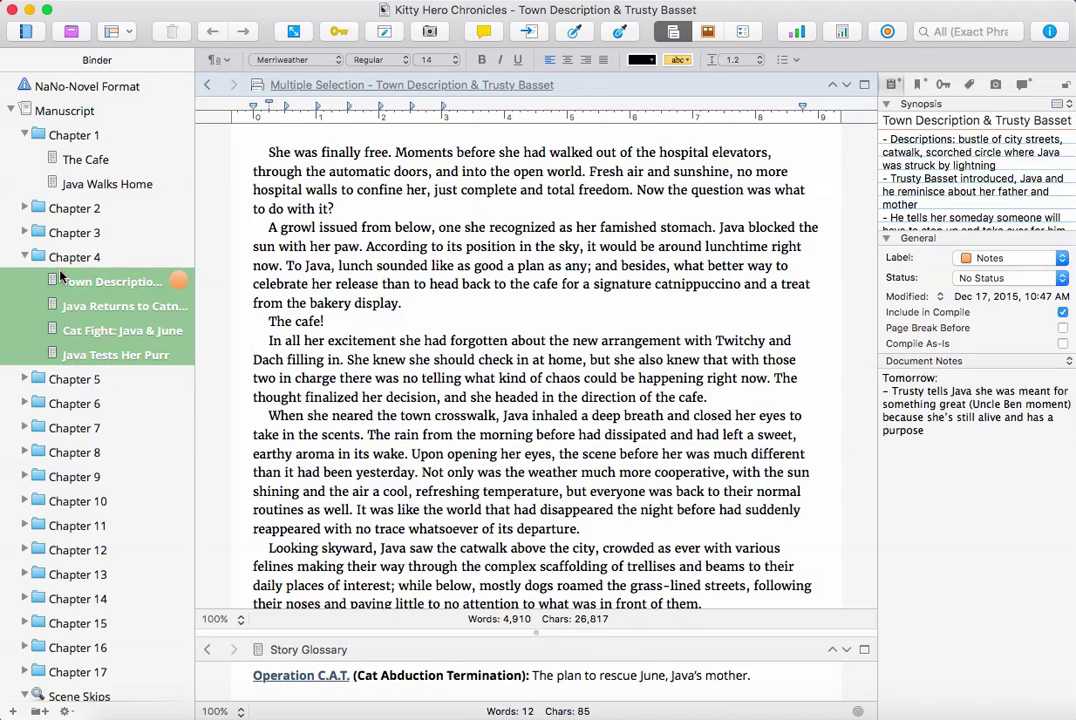
{"action": "left_click", "coordinate": [60, 276]}
{"action": "left_click", "coordinate": [60, 276]}
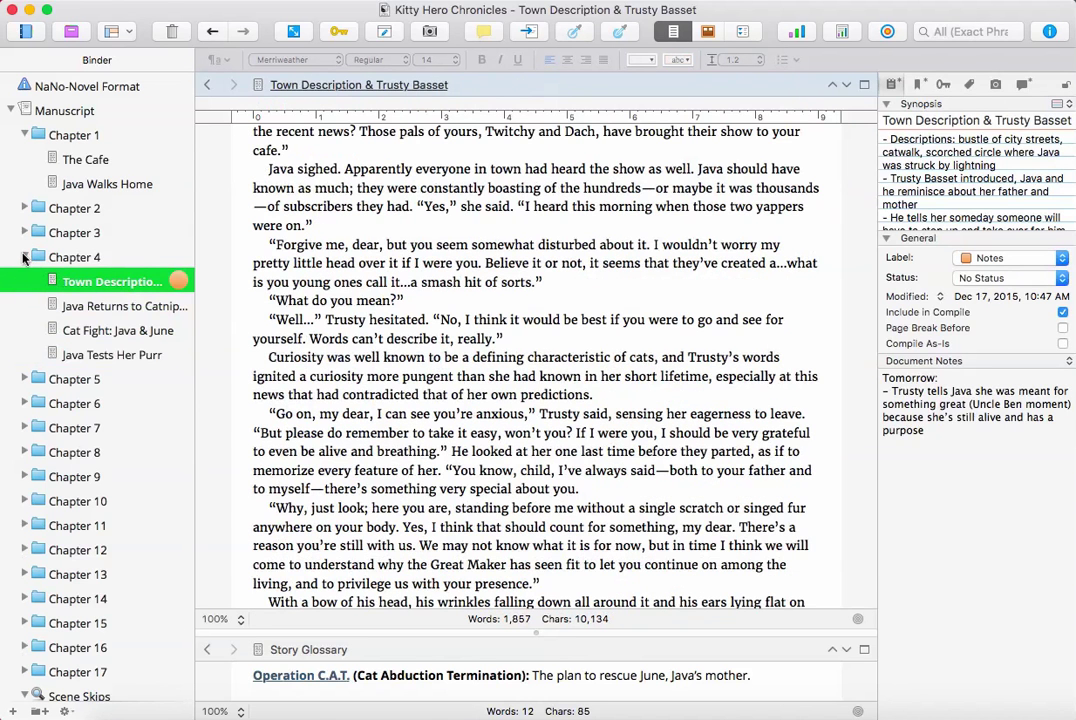
Collapse Chapter 4 and Chapter 1 in the binder and look over the Scene Skips and Musings for Writer's Block sections.
{"action": "left_click", "coordinate": [25, 257]}
{"action": "left_click", "coordinate": [24, 135]}
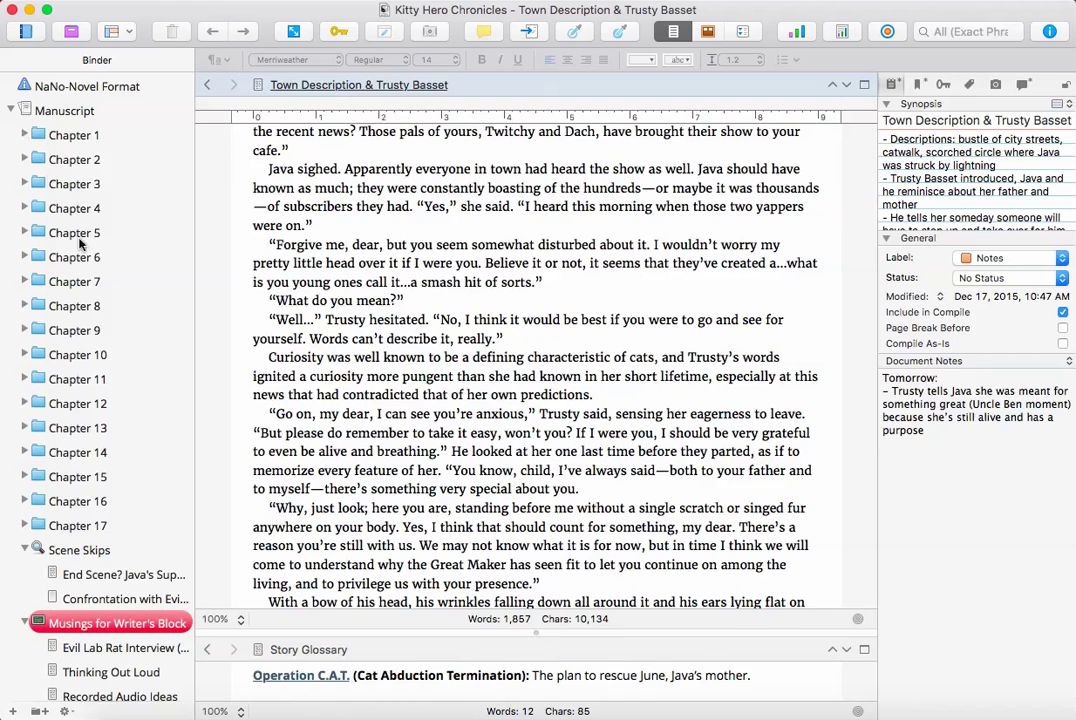
{"action": "scroll", "coordinate": [86, 295], "scroll_direction": "down", "scroll_amount": 5}
{"action": "scroll", "coordinate": [86, 295], "scroll_direction": "down", "scroll_amount": 5}
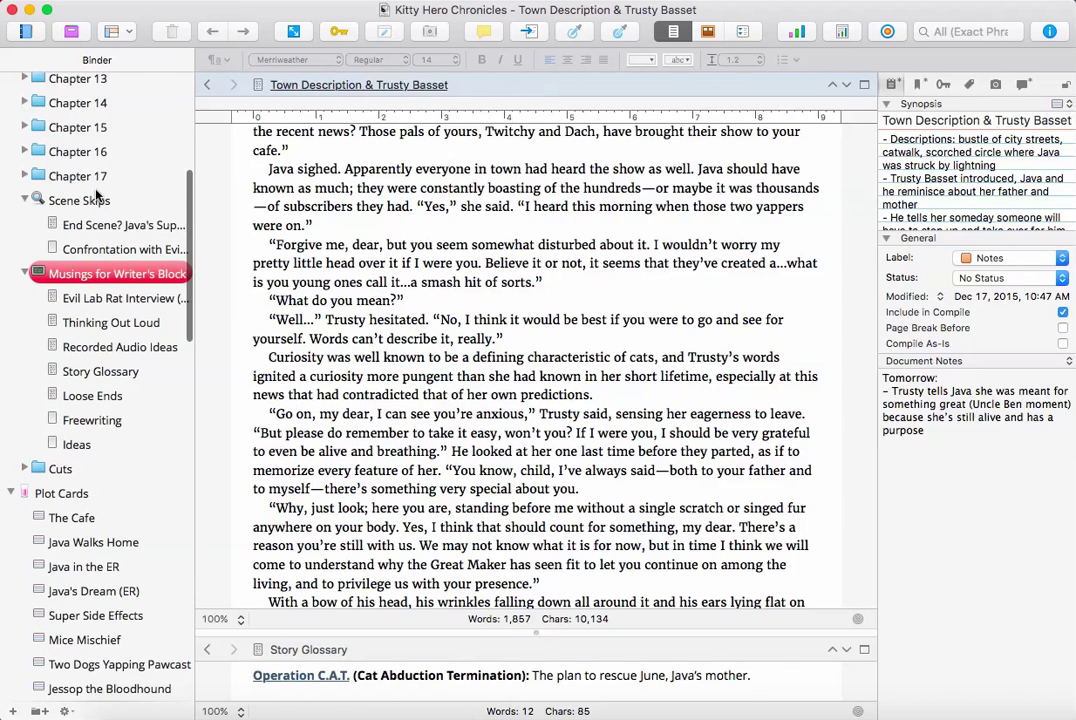
{"action": "scroll", "coordinate": [97, 197], "scroll_direction": "up", "scroll_amount": 10}
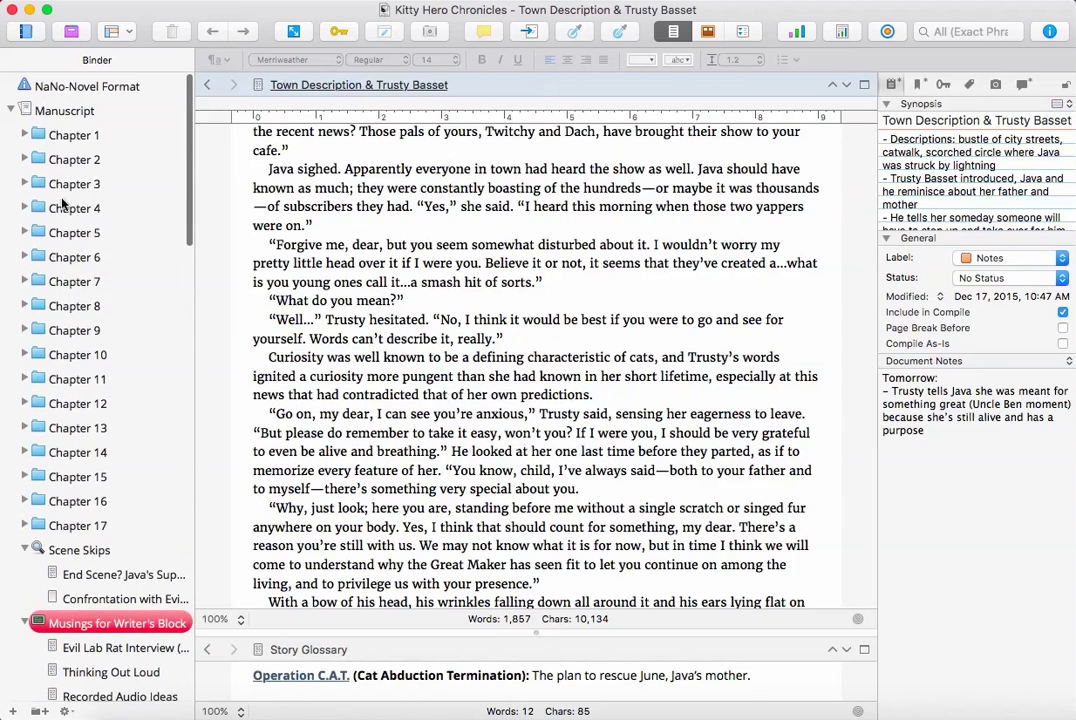
{"action": "scroll", "coordinate": [62, 230], "scroll_direction": "down", "scroll_amount": 10}
{"action": "scroll", "coordinate": [99, 250], "scroll_direction": "down", "scroll_amount": 3}
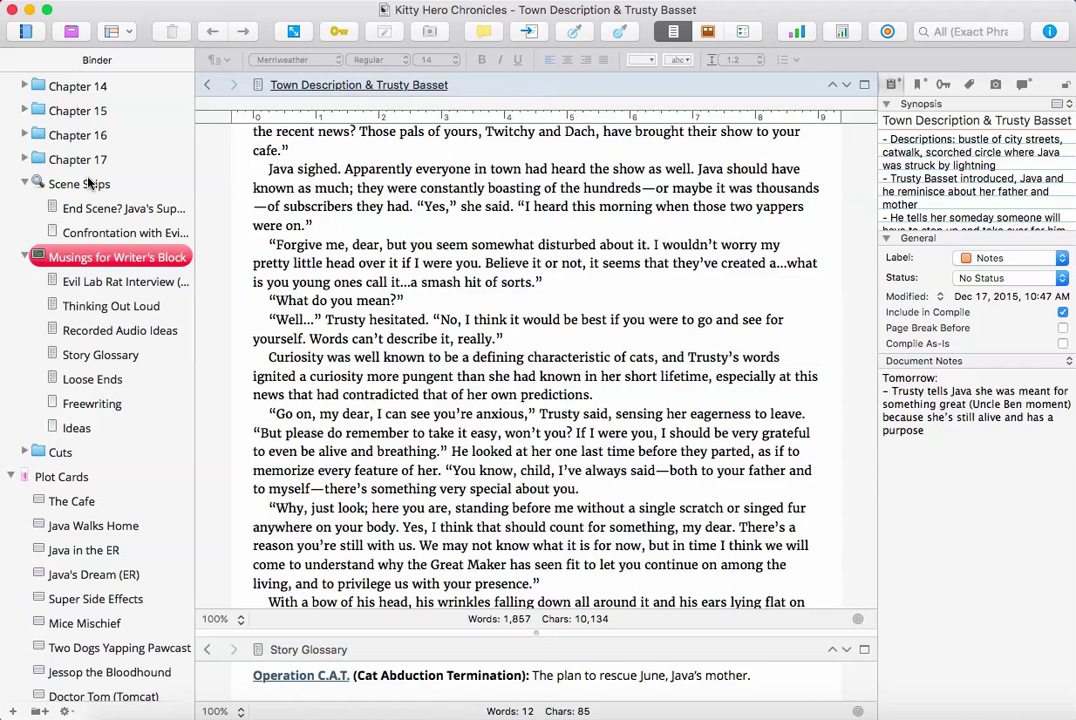
Show the Scene Skips section, collapse it in the binder, and look over the documents under Musings for Writer's Block.
{"action": "left_click", "coordinate": [53, 186]}
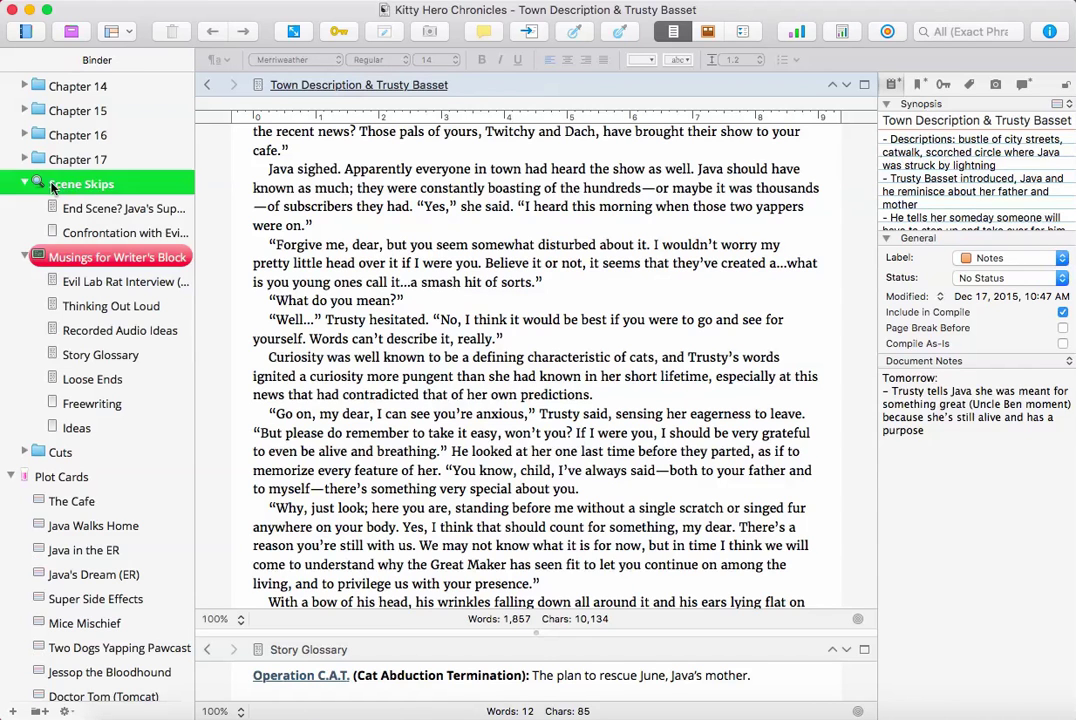
{"action": "scroll", "coordinate": [60, 150], "scroll_direction": "up", "scroll_amount": 10}
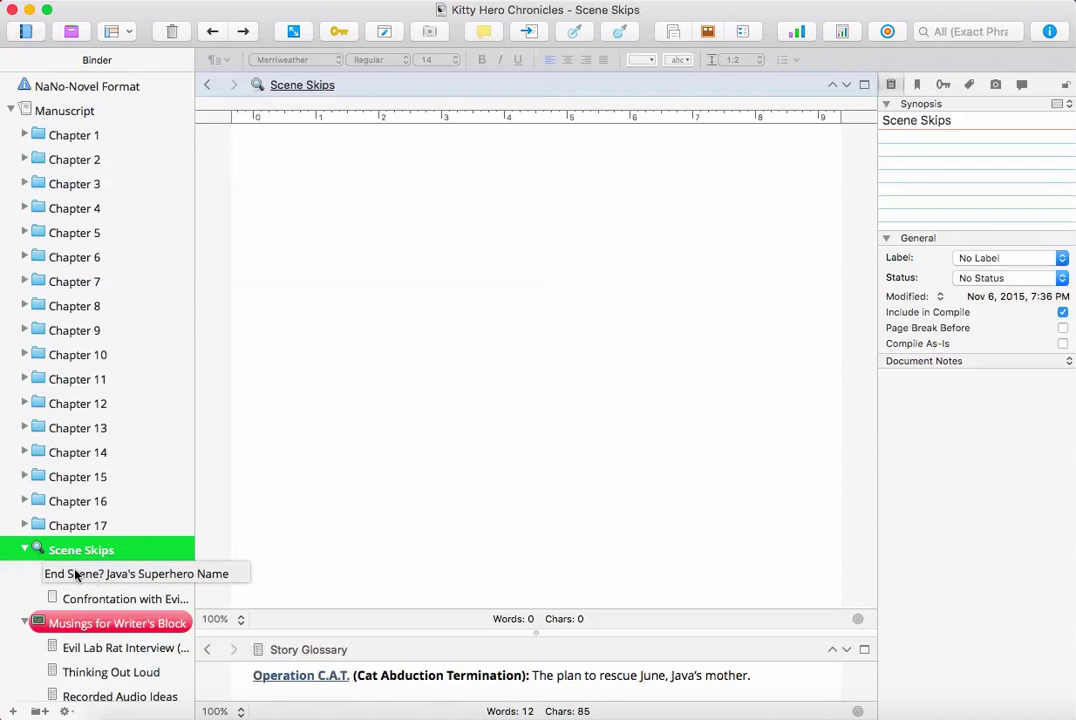
{"action": "scroll", "coordinate": [96, 384], "scroll_direction": "down", "scroll_amount": 5}
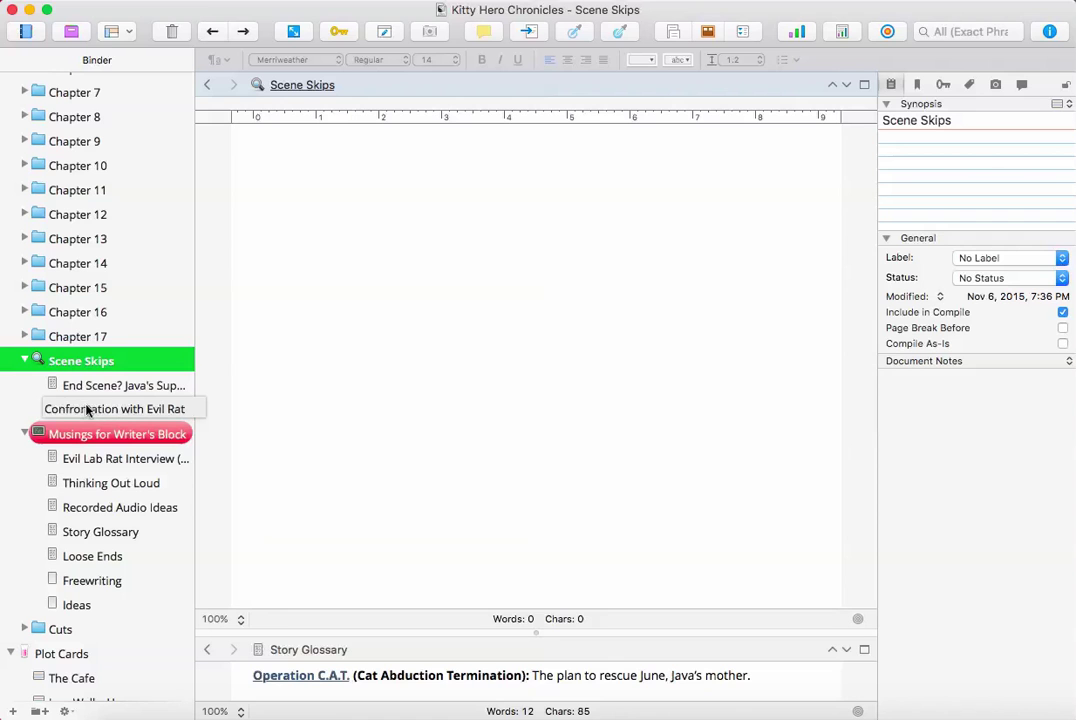
{"action": "left_click", "coordinate": [24, 360]}
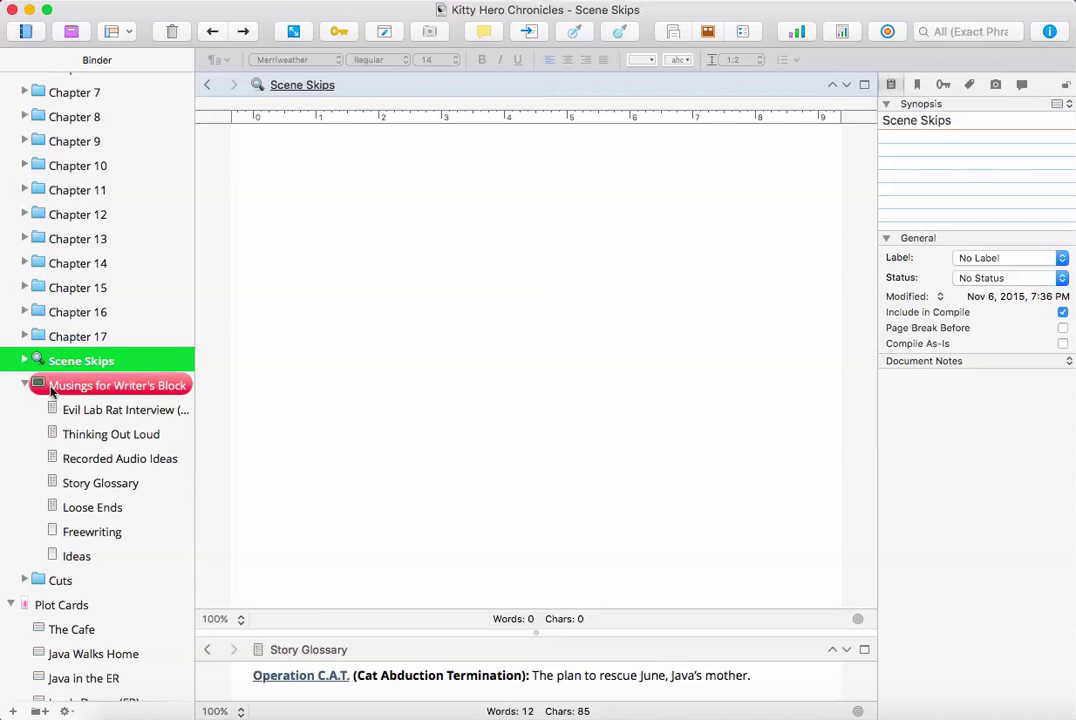
{"action": "scroll", "coordinate": [62, 142], "scroll_direction": "up", "scroll_amount": 5}
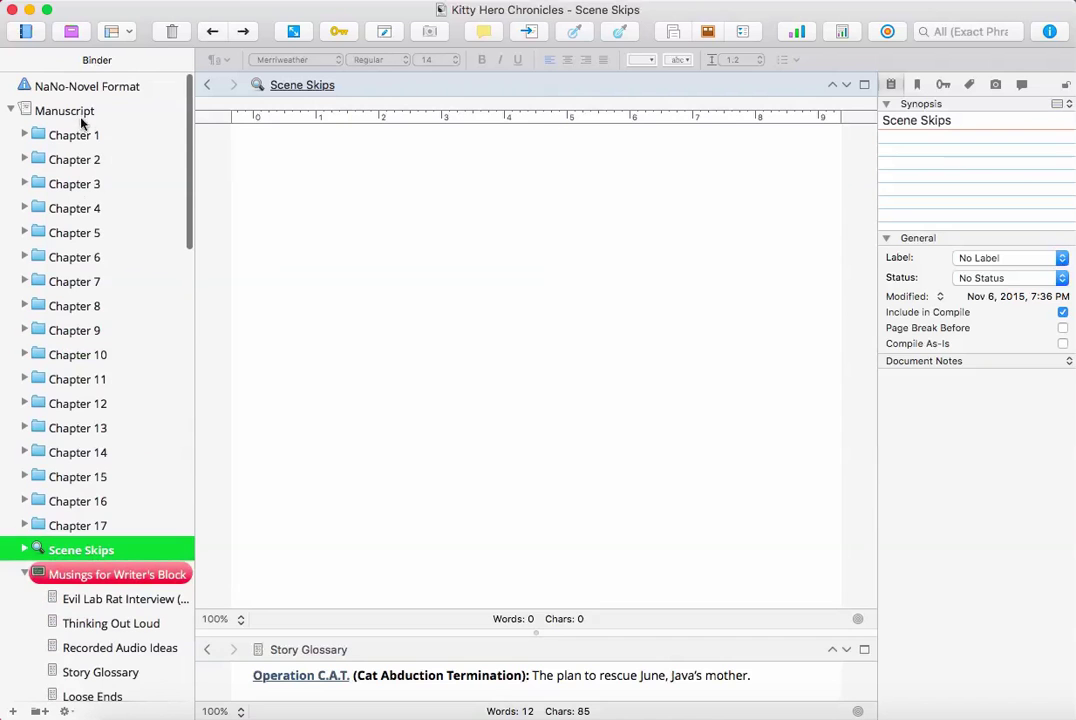
{"action": "scroll", "coordinate": [52, 415], "scroll_direction": "down", "scroll_amount": 5}
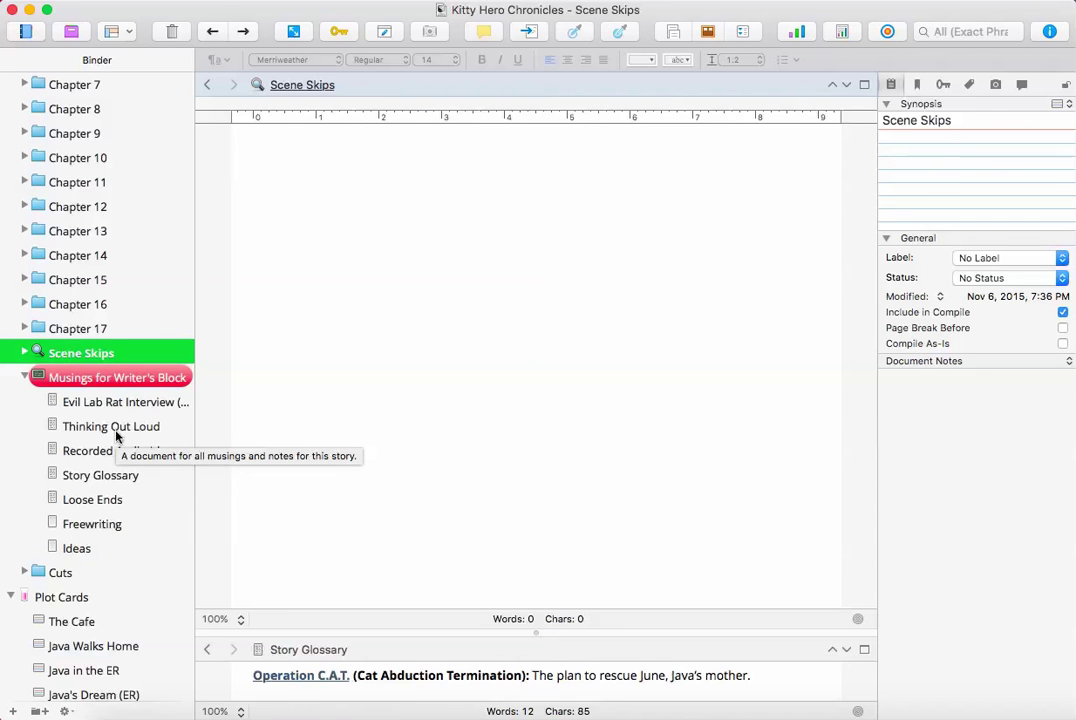
{"action": "left_click", "coordinate": [951, 393]}
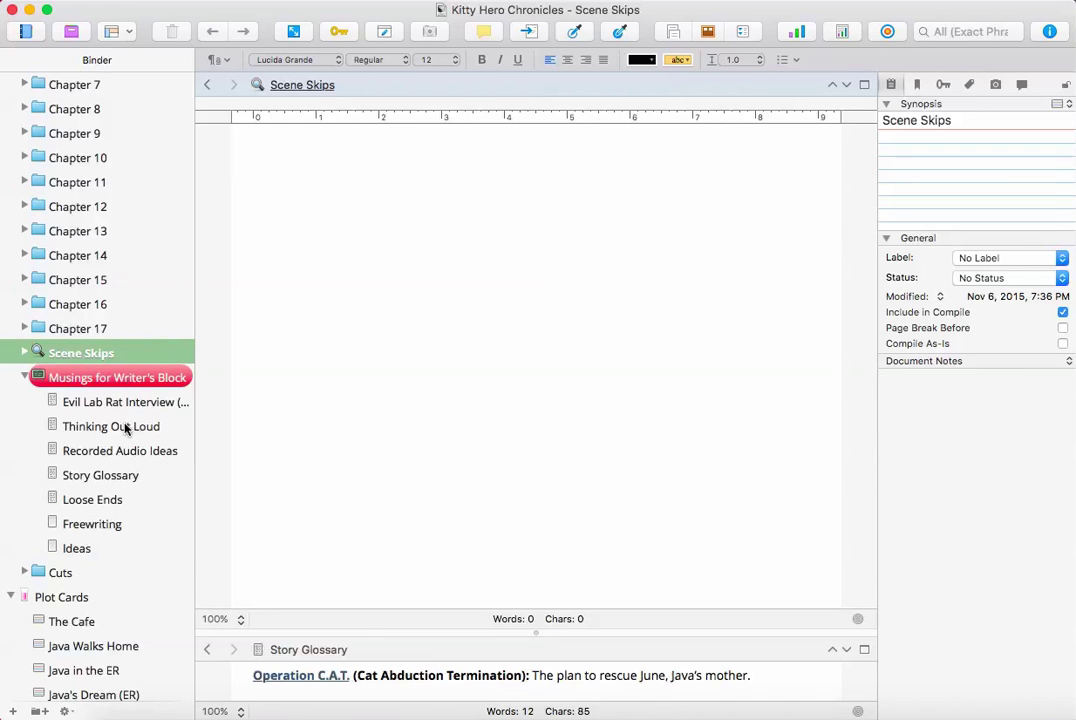
Open the Thinking Out Loud document and go to its beginning.
{"action": "left_click", "coordinate": [68, 426]}
{"action": "scroll", "coordinate": [425, 421], "scroll_direction": "up", "scroll_amount": 5}
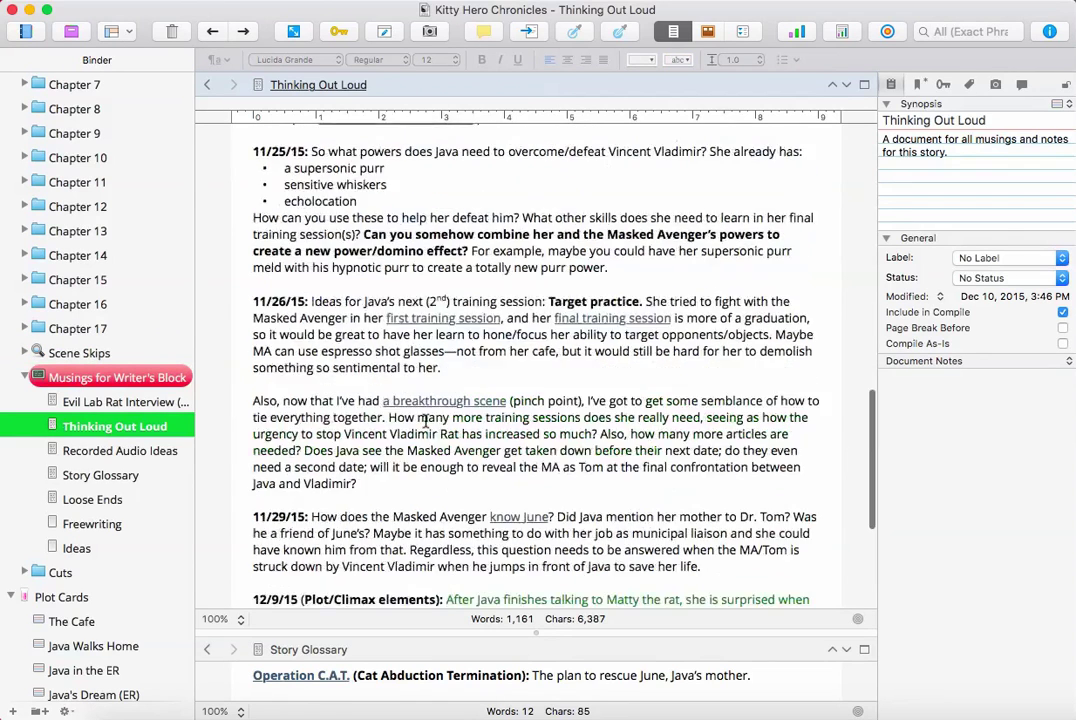
{"action": "scroll", "coordinate": [425, 421], "scroll_direction": "up", "scroll_amount": 10}
{"action": "left_click", "coordinate": [525, 196]}
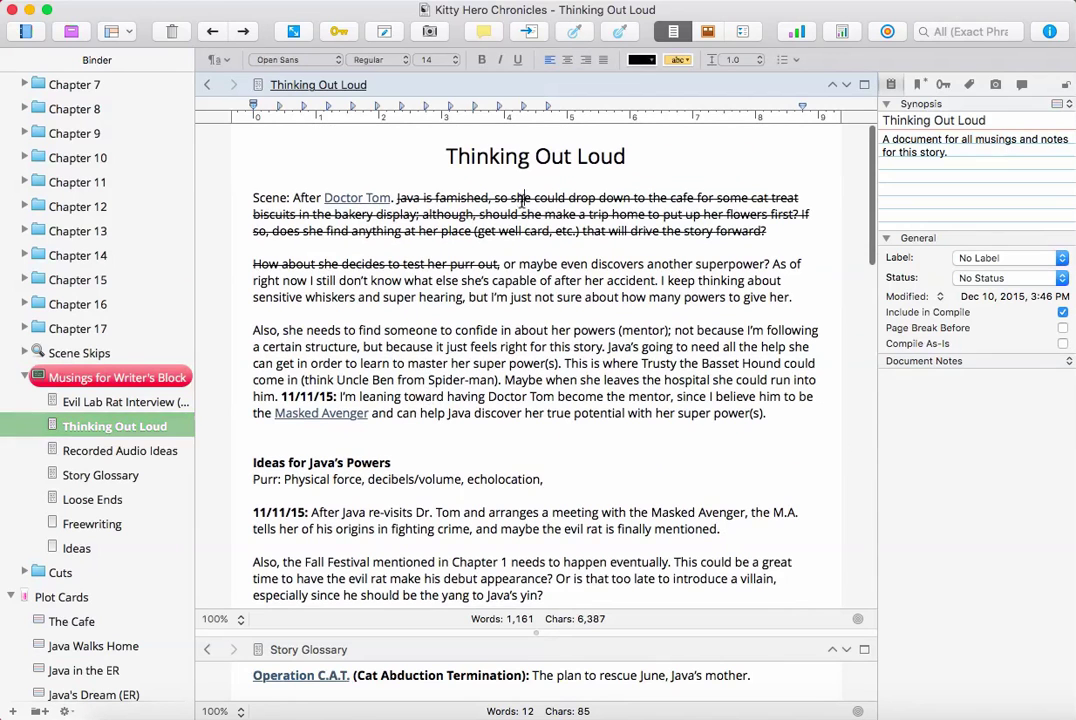
Select the struck-out text beginning "Java is famished" and find the Strikethrough option in the font formatting commands.
{"action": "left_click_drag", "start_coordinate": [397, 197], "coordinate": [558, 225]}
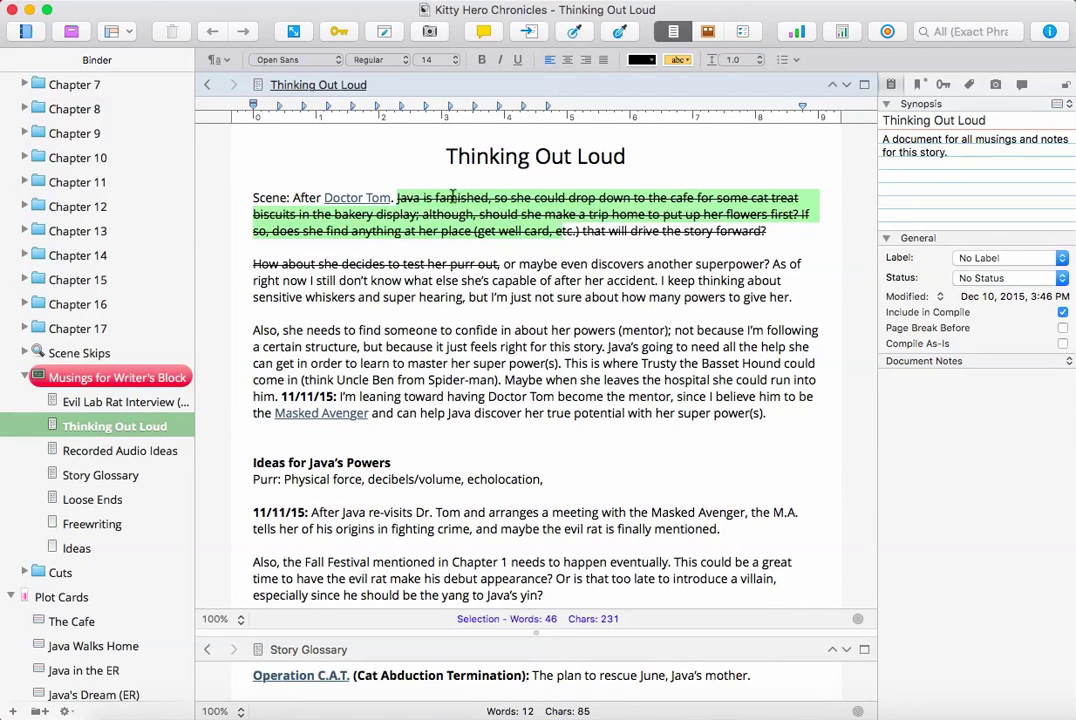
{"action": "left_click", "coordinate": [395, 0]}
{"action": "mouse_move", "coordinate": [398, 26]}
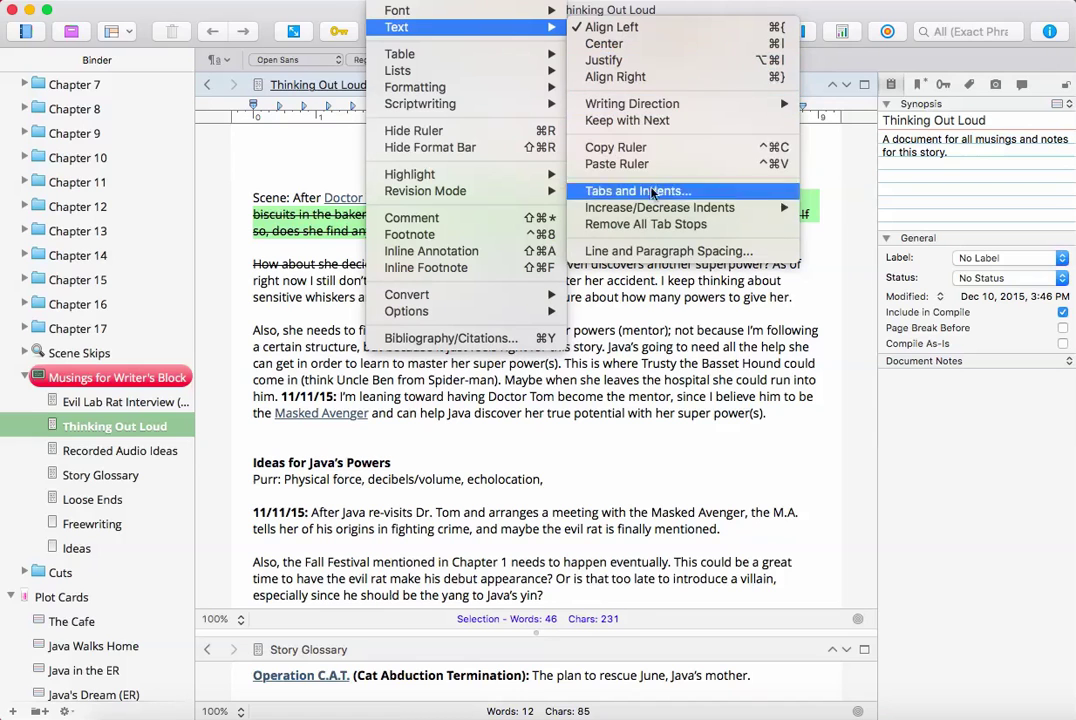
{"action": "mouse_move", "coordinate": [474, 12]}
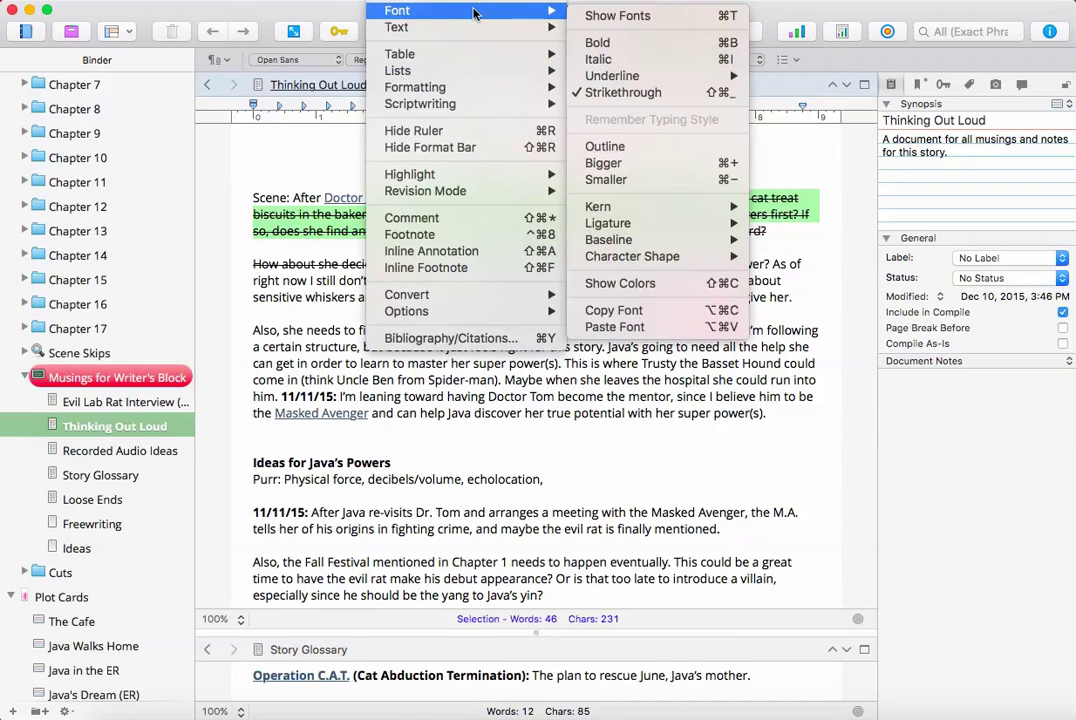
{"action": "left_click", "coordinate": [645, 93]}
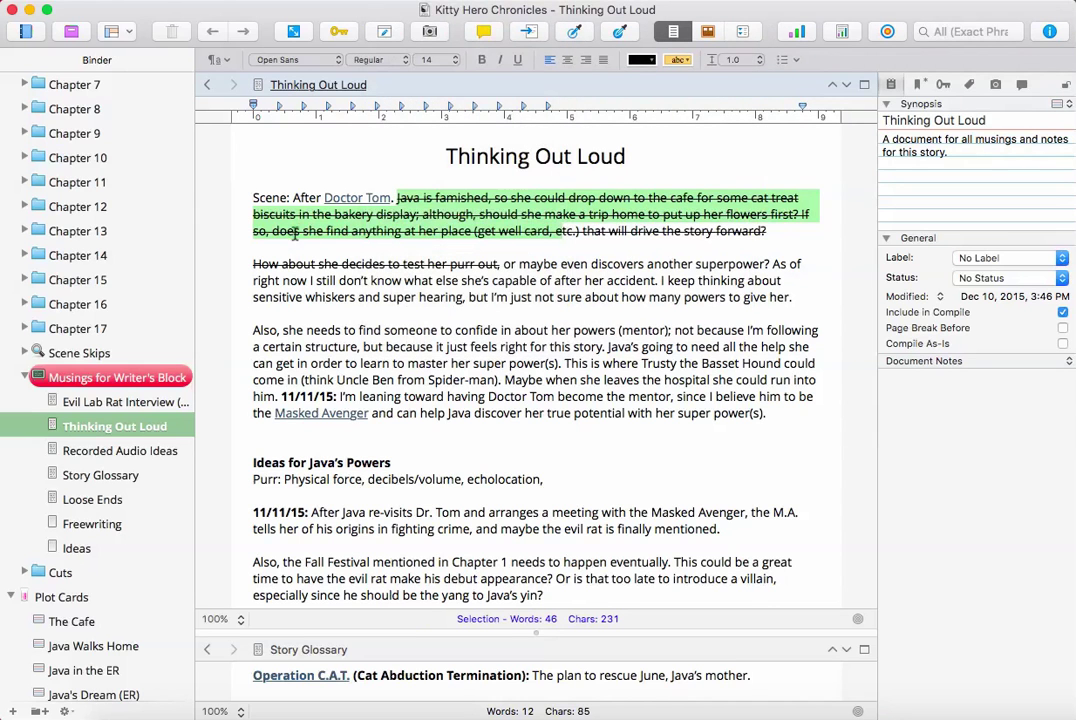
Look up Strikethrough in the selected text's own font options, and highlight the whole struck-out passage about Java.
{"action": "right_click", "coordinate": [503, 221]}
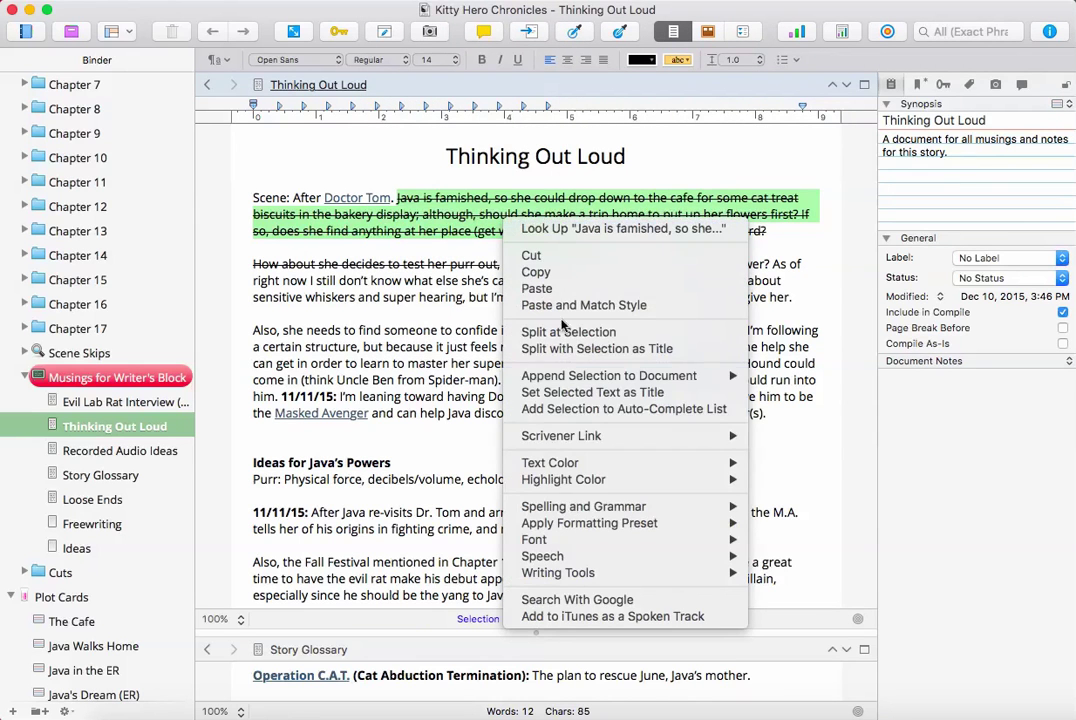
{"action": "mouse_move", "coordinate": [590, 539]}
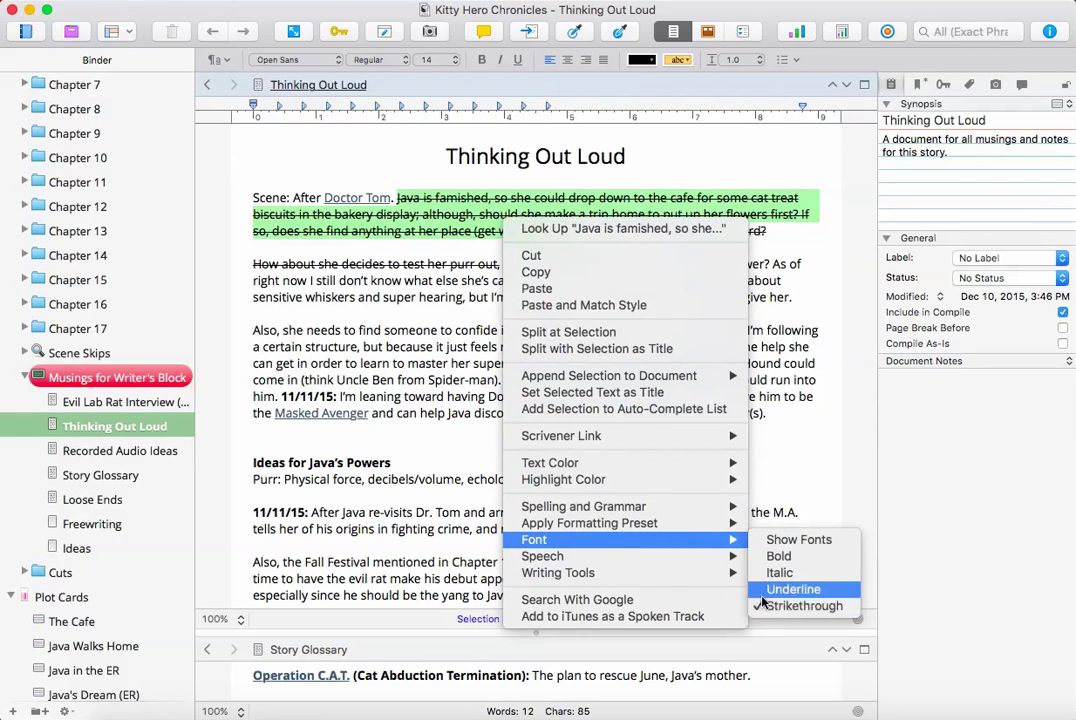
{"action": "left_click", "coordinate": [460, 214]}
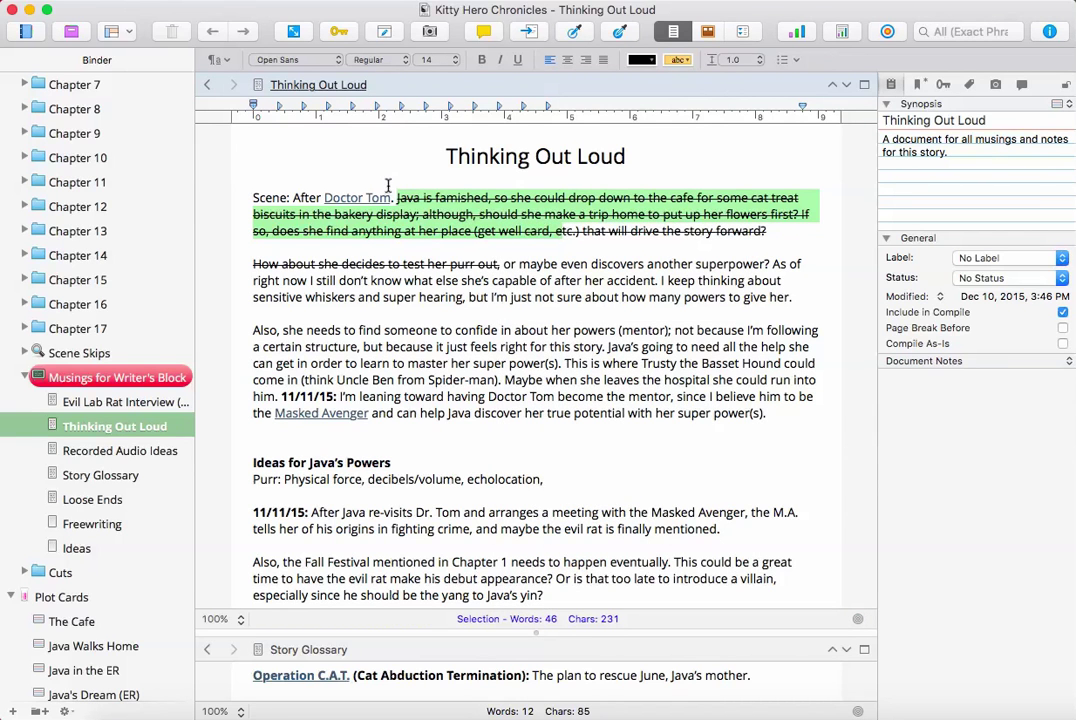
{"action": "left_click", "coordinate": [533, 207]}
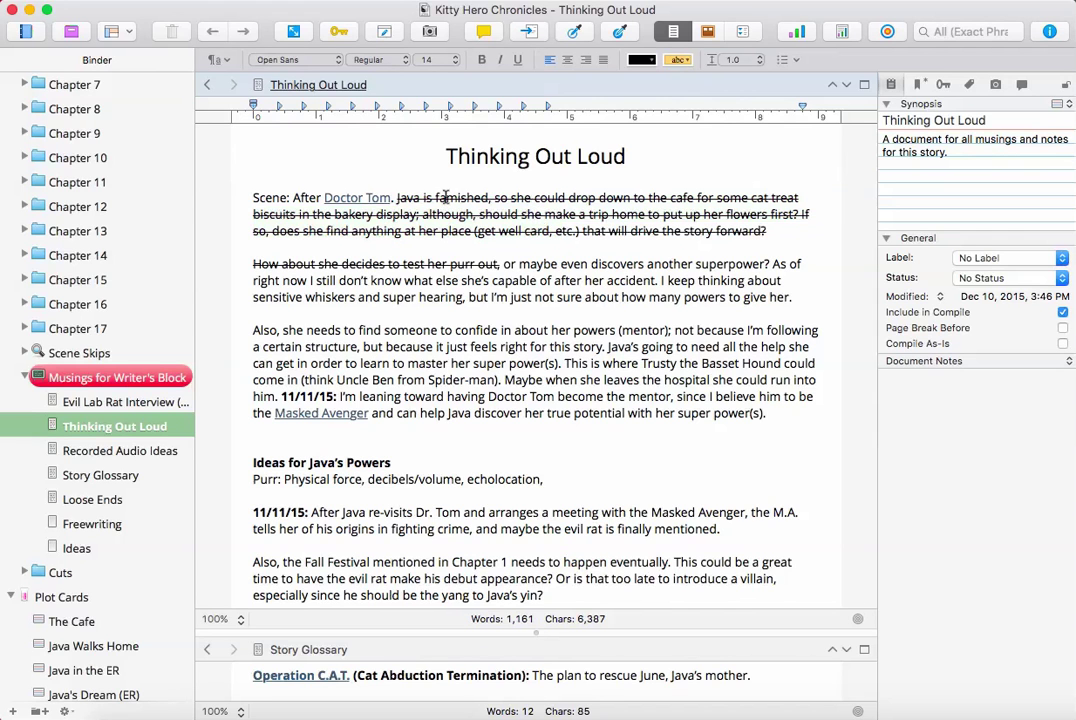
{"action": "left_click_drag", "start_coordinate": [395, 197], "coordinate": [770, 231]}
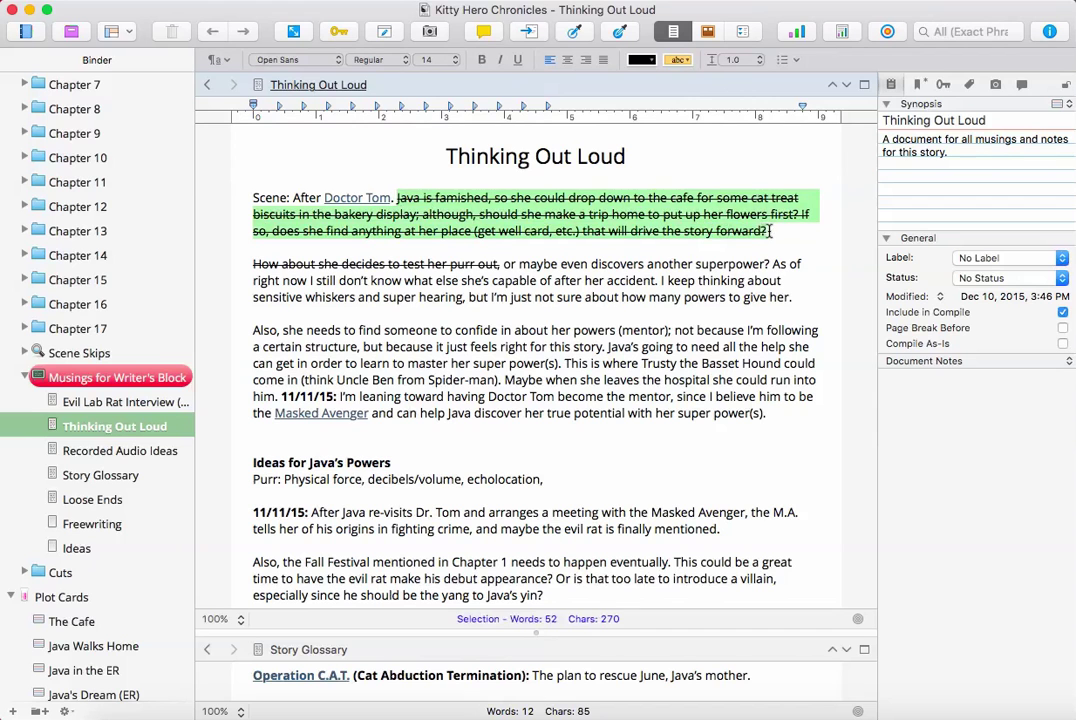
{"action": "left_click", "coordinate": [550, 247]}
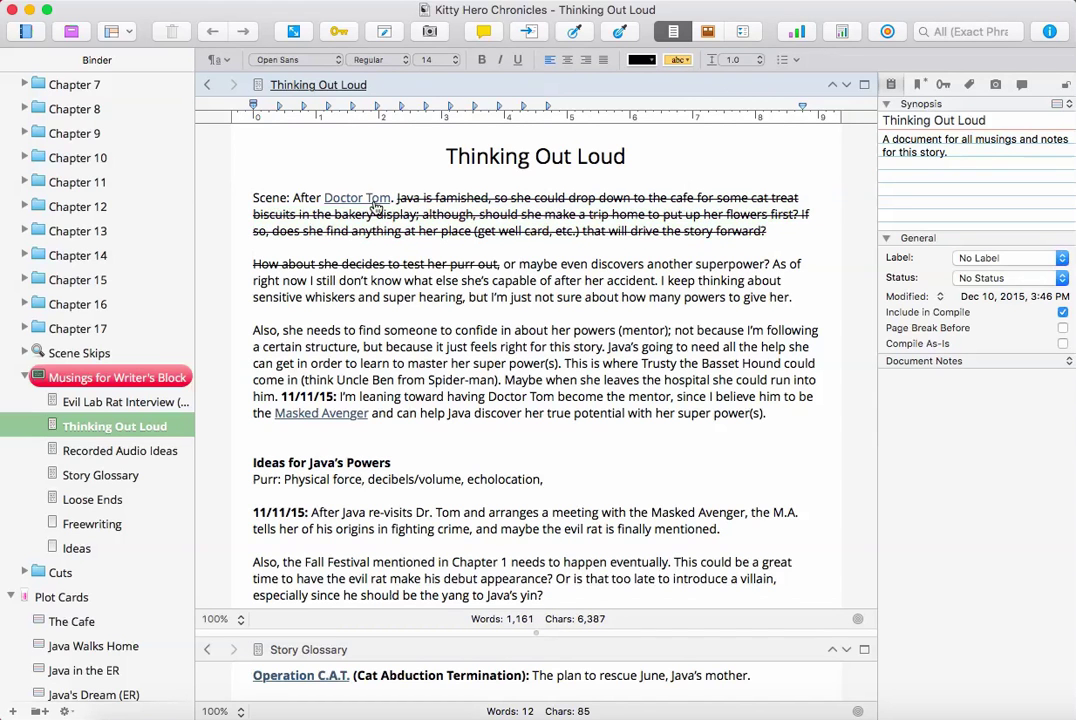
Examine the dated entries in Thinking Out Loud, highlighting the 11/11/15 date and continuing through the 12/9/15 entry.
{"action": "scroll", "coordinate": [453, 318], "scroll_direction": "down", "scroll_amount": 3}
{"action": "scroll", "coordinate": [453, 318], "scroll_direction": "down", "scroll_amount": 4}
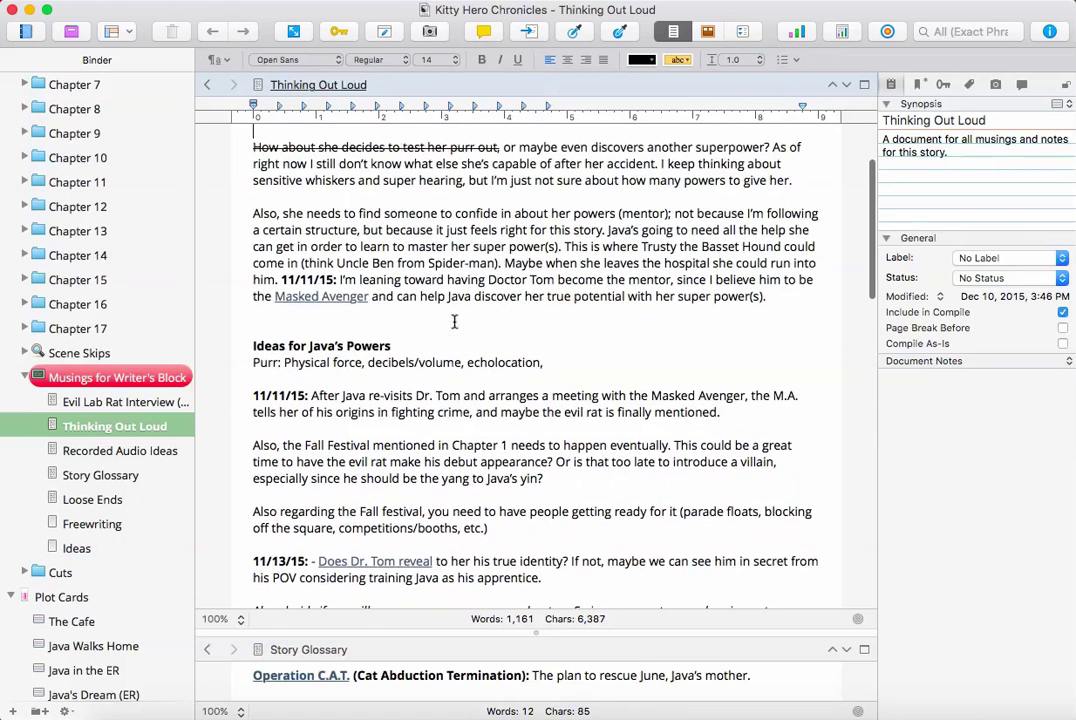
{"action": "left_click_drag", "start_coordinate": [305, 395], "coordinate": [253, 395]}
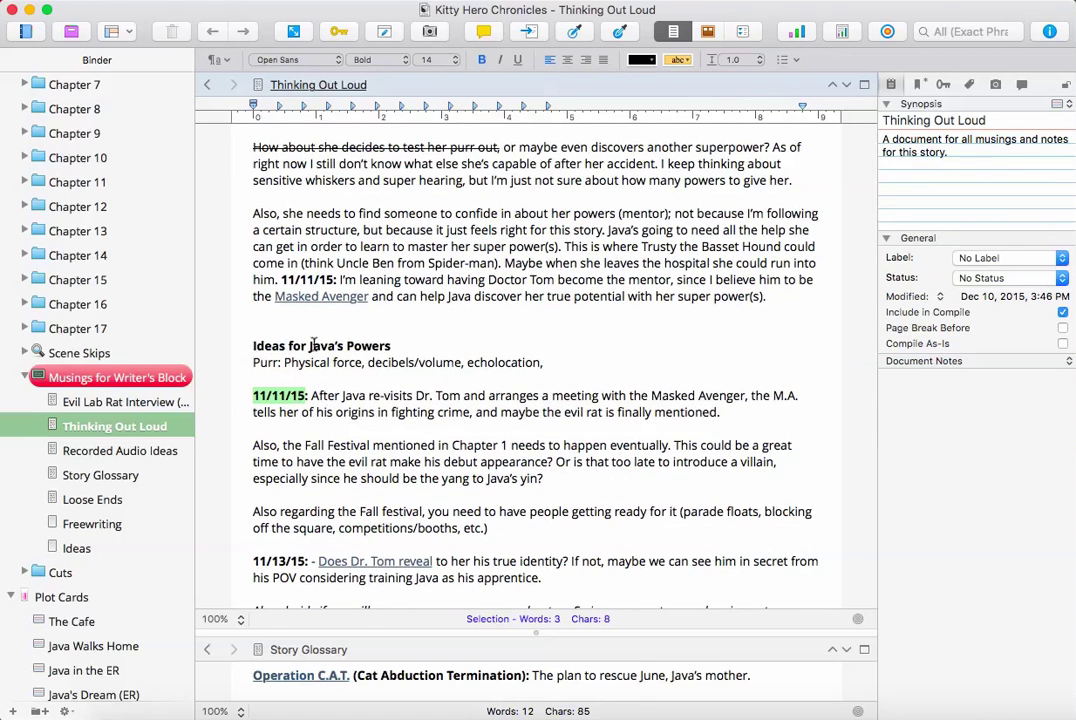
{"action": "scroll", "coordinate": [345, 380], "scroll_direction": "down", "scroll_amount": 4}
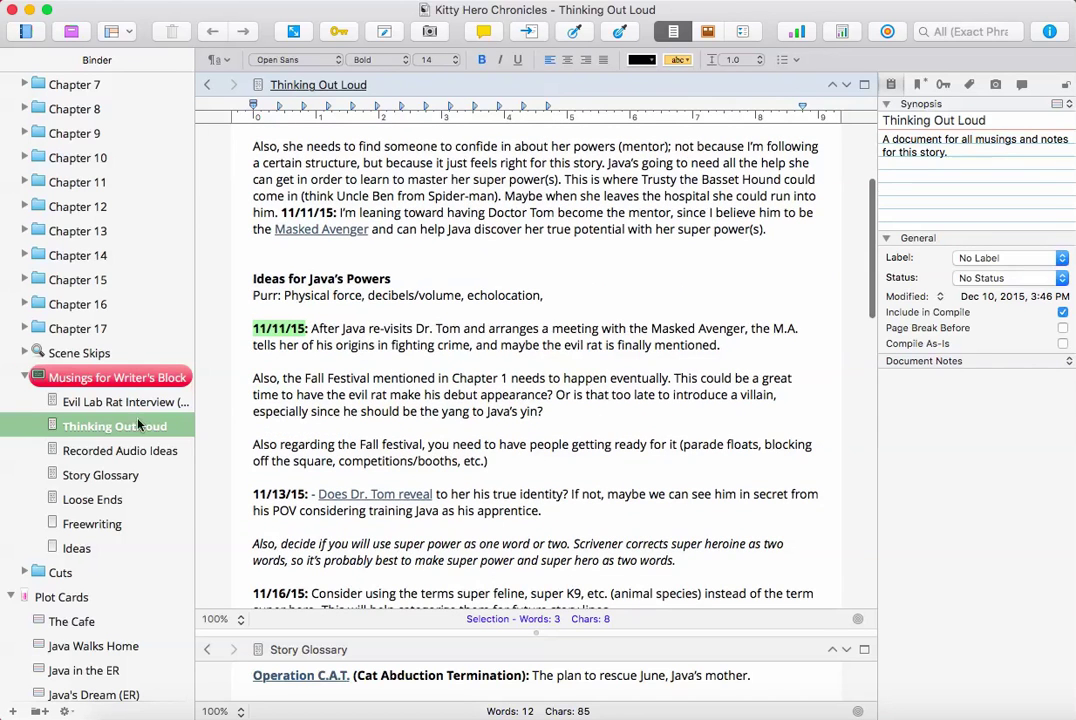
{"action": "scroll", "coordinate": [502, 325], "scroll_direction": "down", "scroll_amount": 10}
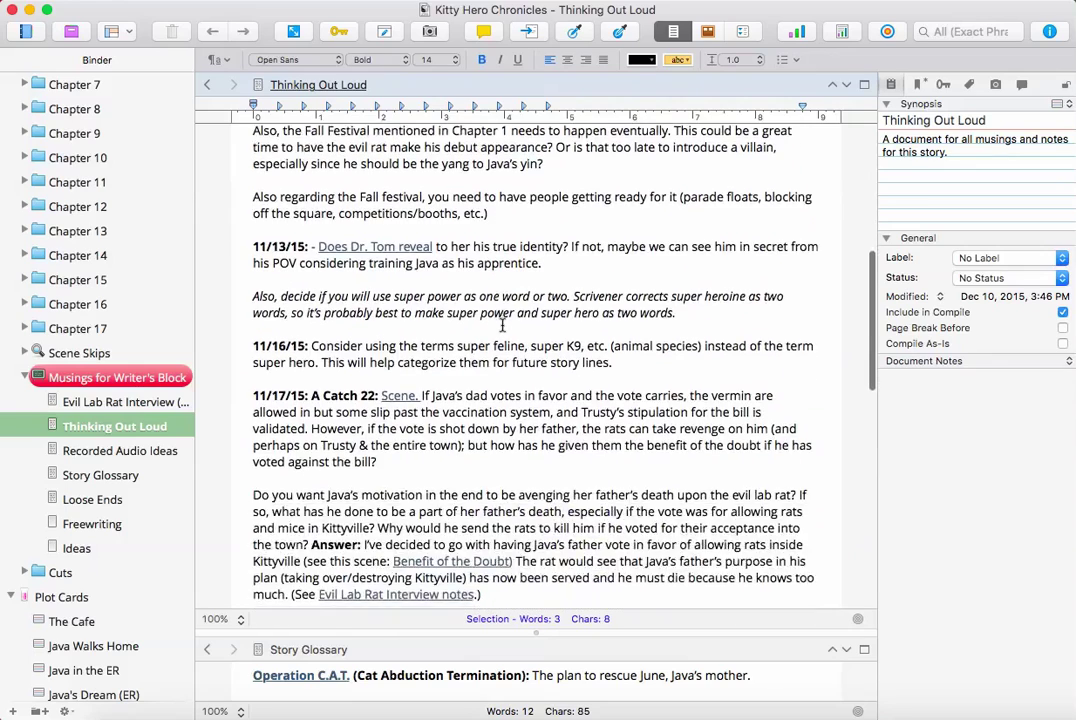
{"action": "scroll", "coordinate": [503, 318], "scroll_direction": "down", "scroll_amount": 2}
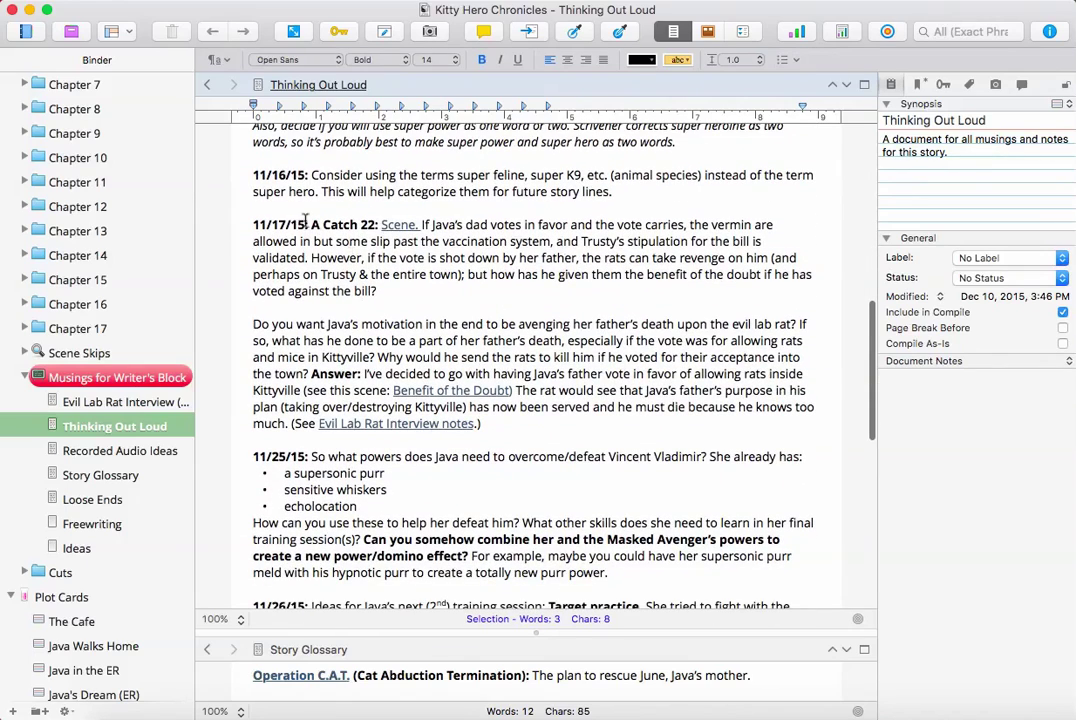
{"action": "scroll", "coordinate": [300, 349], "scroll_direction": "down", "scroll_amount": 12}
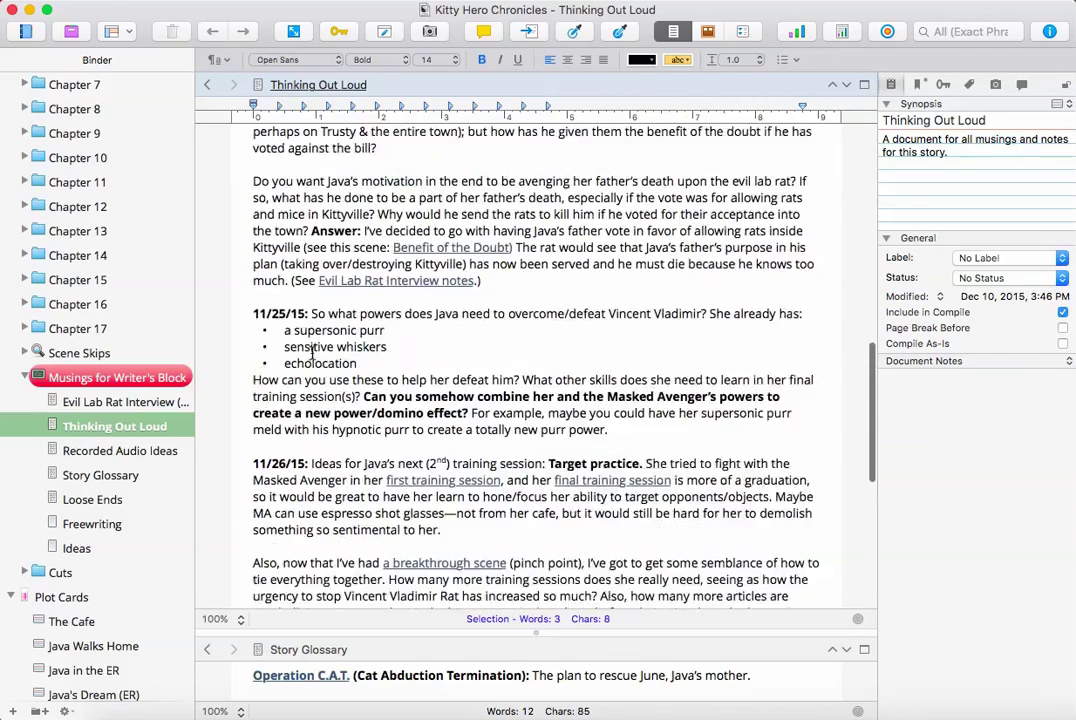
{"action": "scroll", "coordinate": [311, 353], "scroll_direction": "down", "scroll_amount": 1}
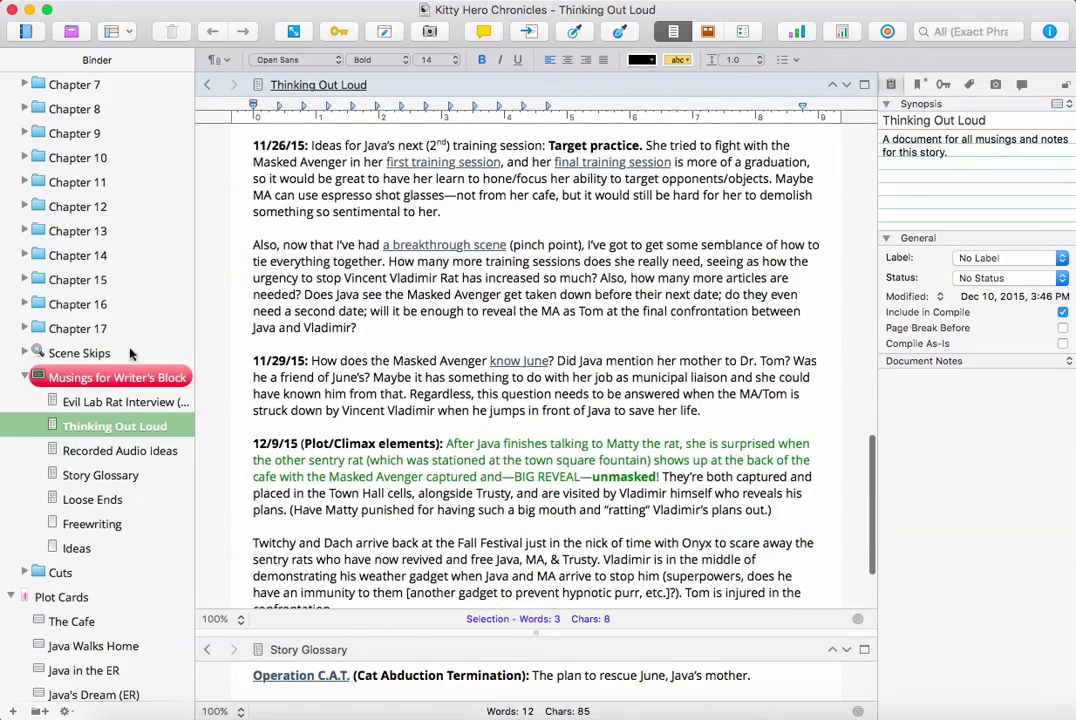
Check the word and character counts of Thinking Out Loud, and highlight the green text in the 12/9/15 entry.
{"action": "left_click", "coordinate": [374, 377]}
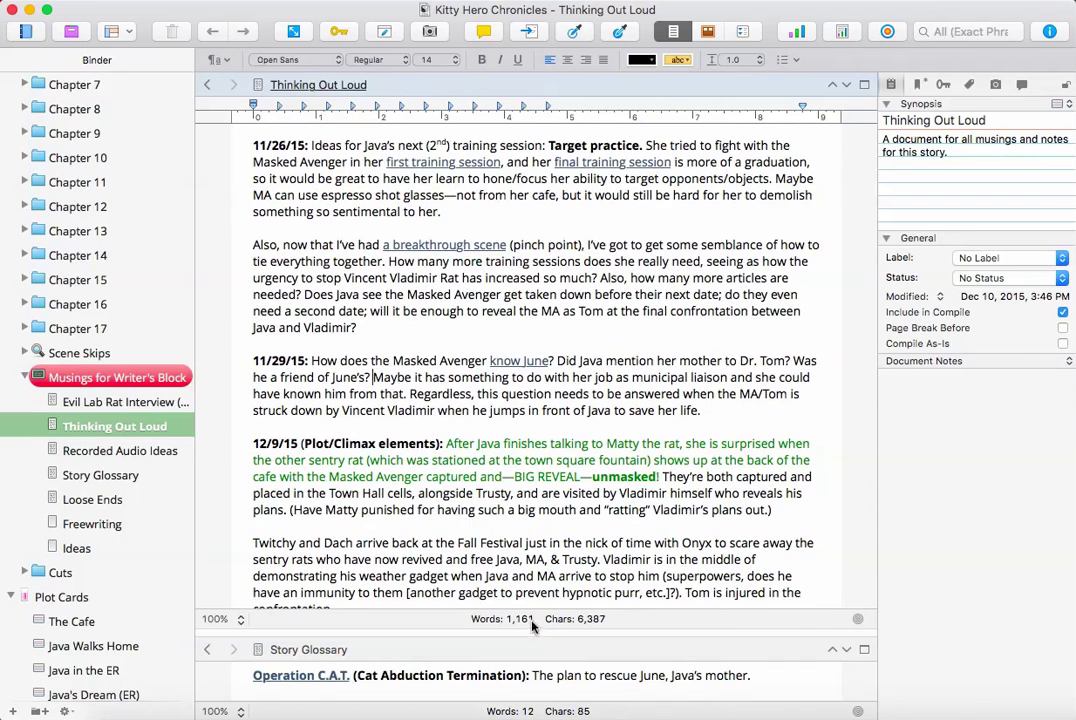
{"action": "left_click", "coordinate": [536, 618]}
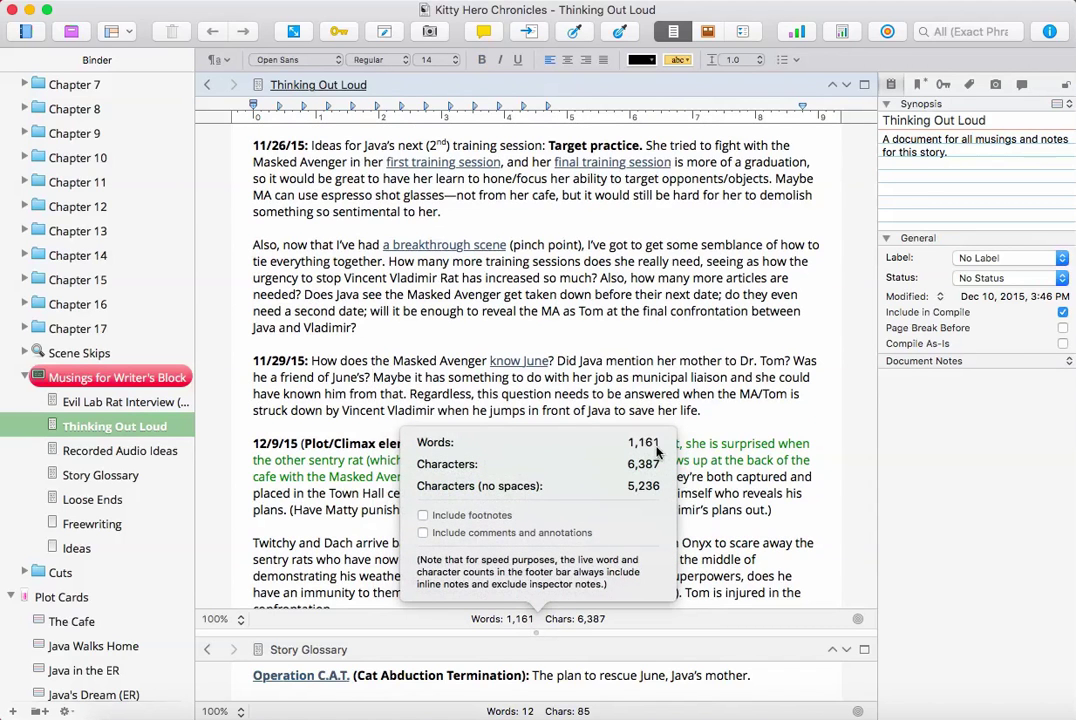
{"action": "left_click", "coordinate": [447, 443]}
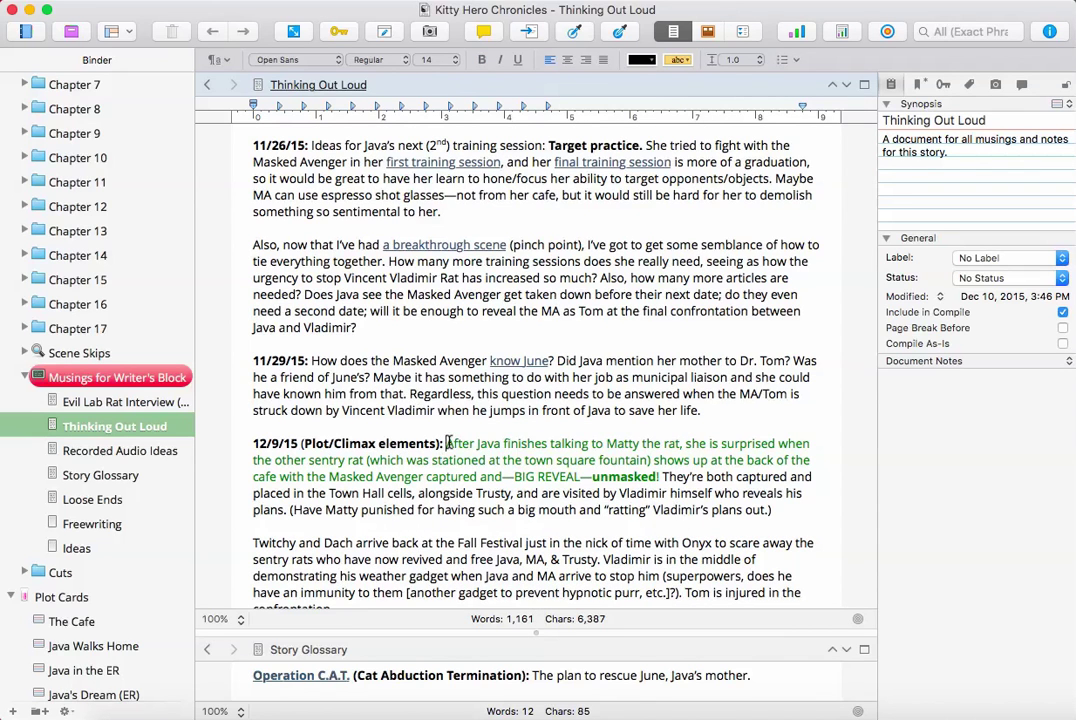
{"action": "left_click_drag", "start_coordinate": [449, 443], "coordinate": [659, 476]}
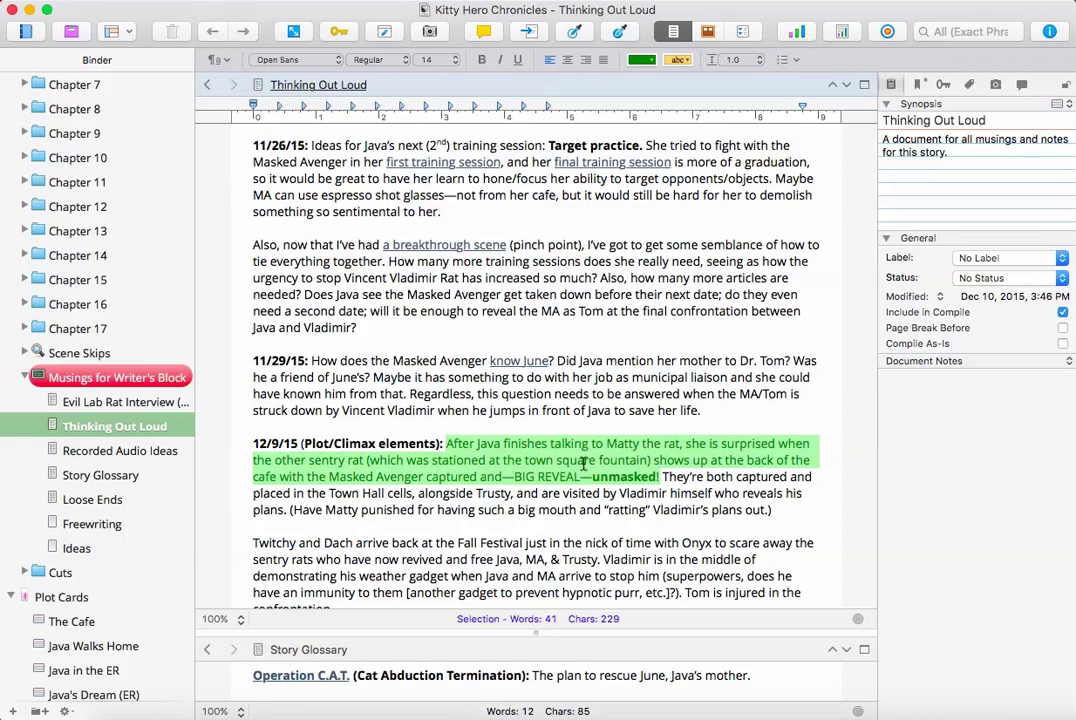
{"action": "left_click", "coordinate": [390, 333]}
Link the words "er father's death" in the 11/17/15 entry to the Chapter 10 scene "Java meets Tom at Eva's Restaurant".
{"action": "scroll", "coordinate": [463, 397], "scroll_direction": "up", "scroll_amount": 5}
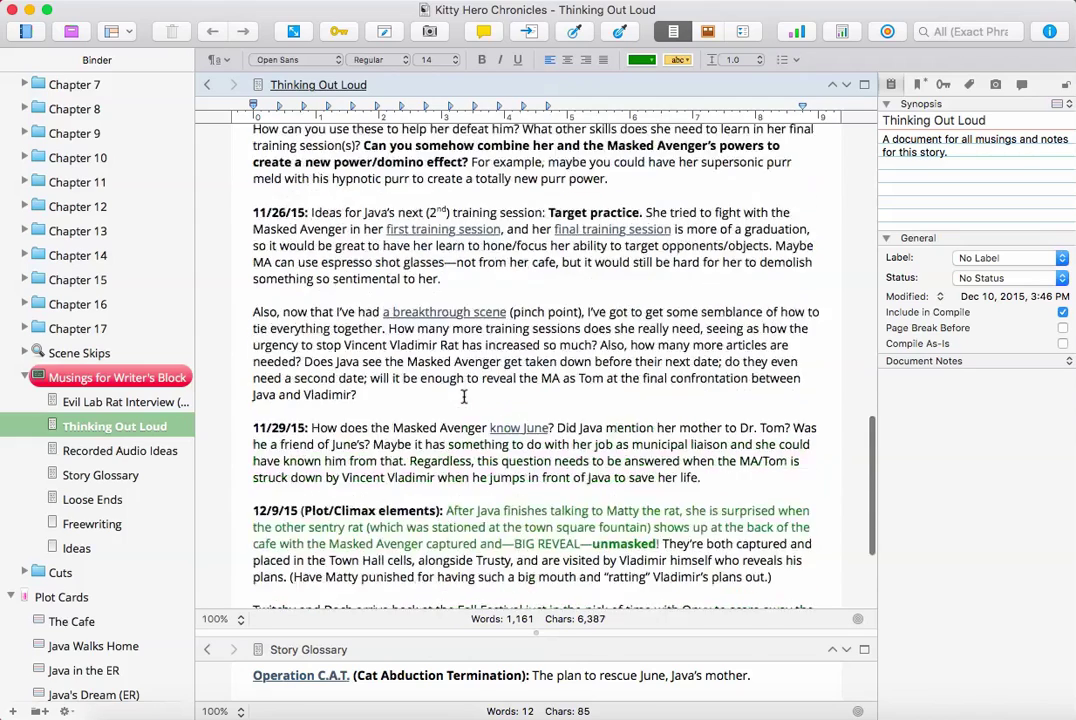
{"action": "scroll", "coordinate": [463, 397], "scroll_direction": "up", "scroll_amount": 2}
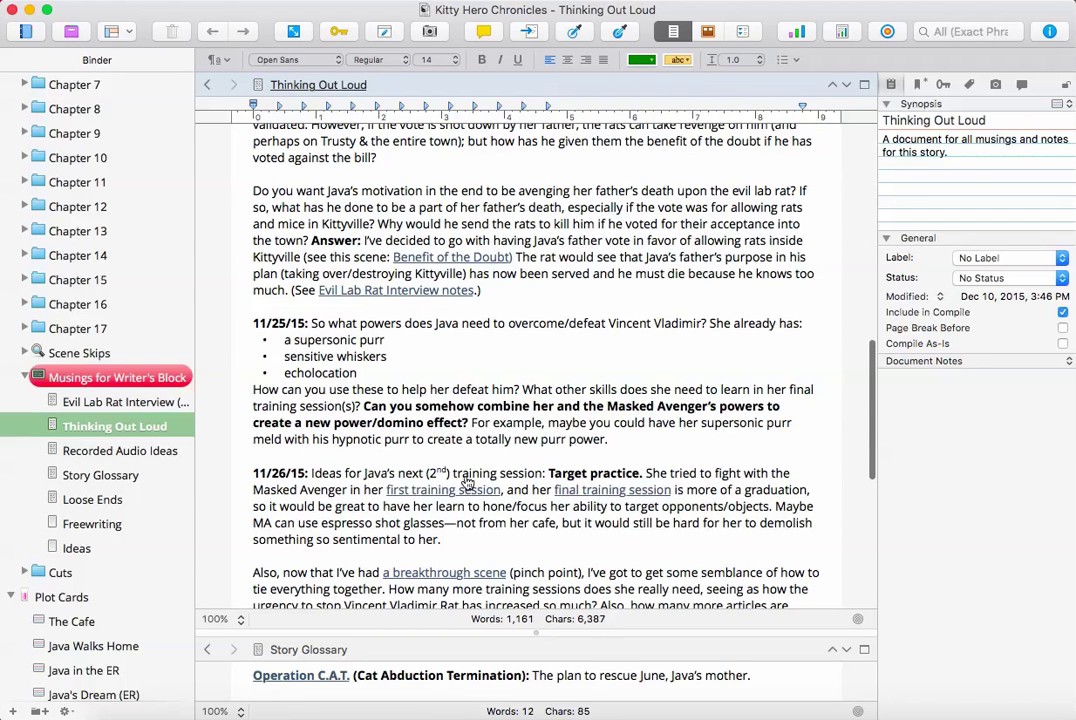
{"action": "scroll", "coordinate": [521, 397], "scroll_direction": "up", "scroll_amount": 2}
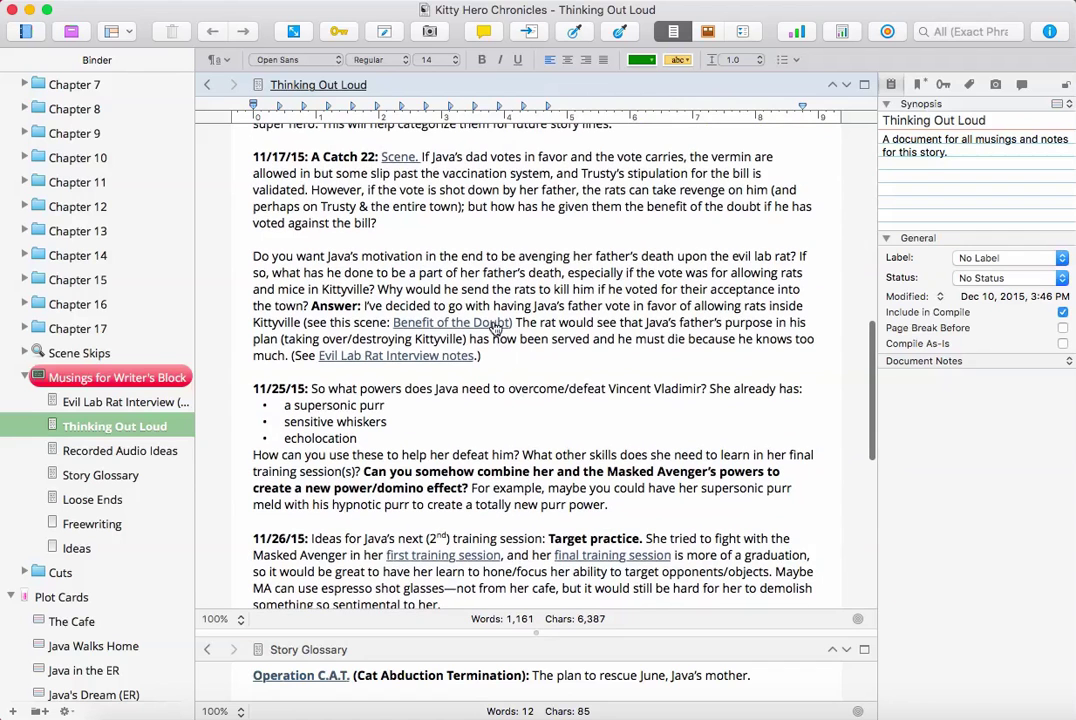
{"action": "left_click_drag", "start_coordinate": [468, 272], "coordinate": [560, 273]}
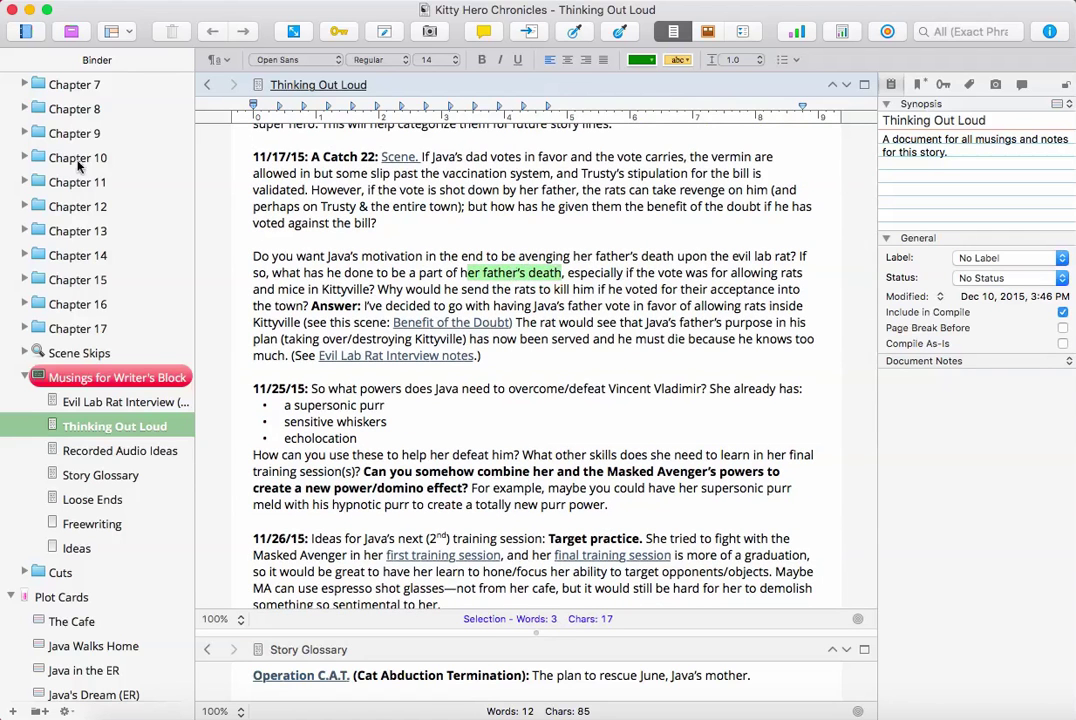
{"action": "right_click", "coordinate": [525, 274]}
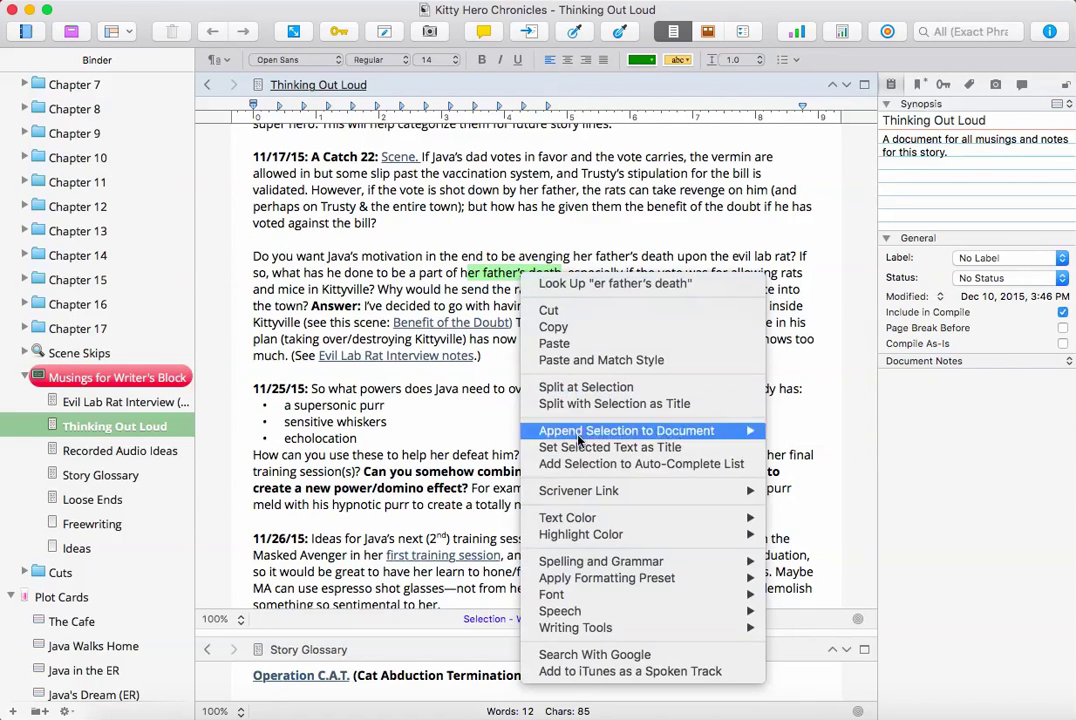
{"action": "mouse_move", "coordinate": [577, 491]}
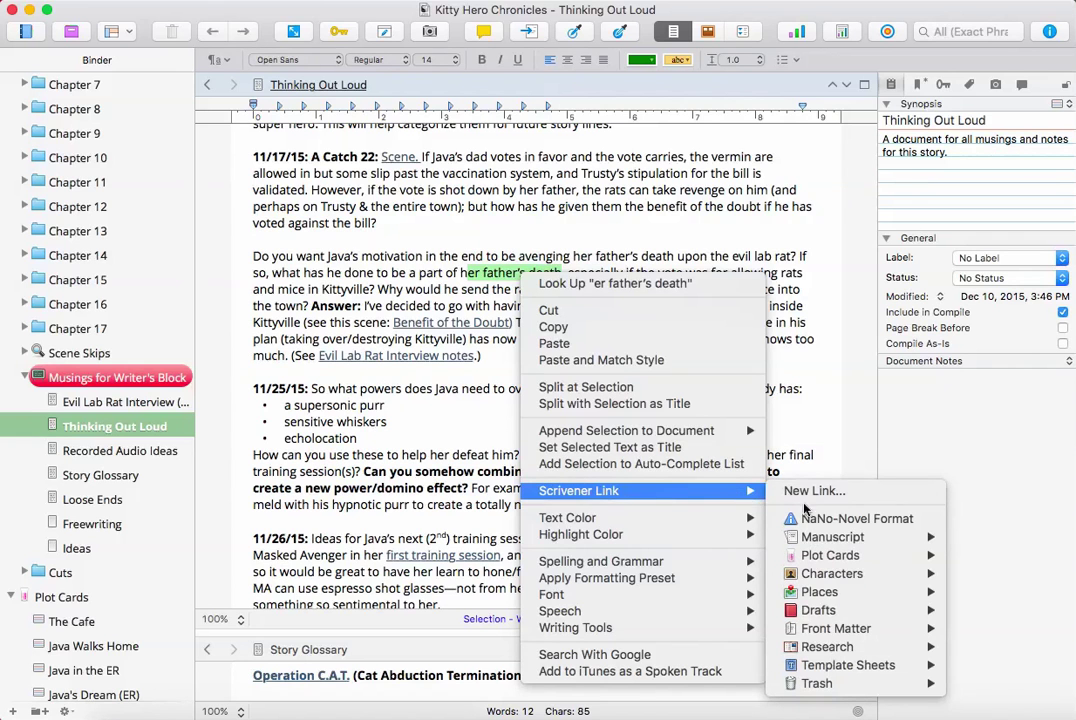
{"action": "mouse_move", "coordinate": [816, 540]}
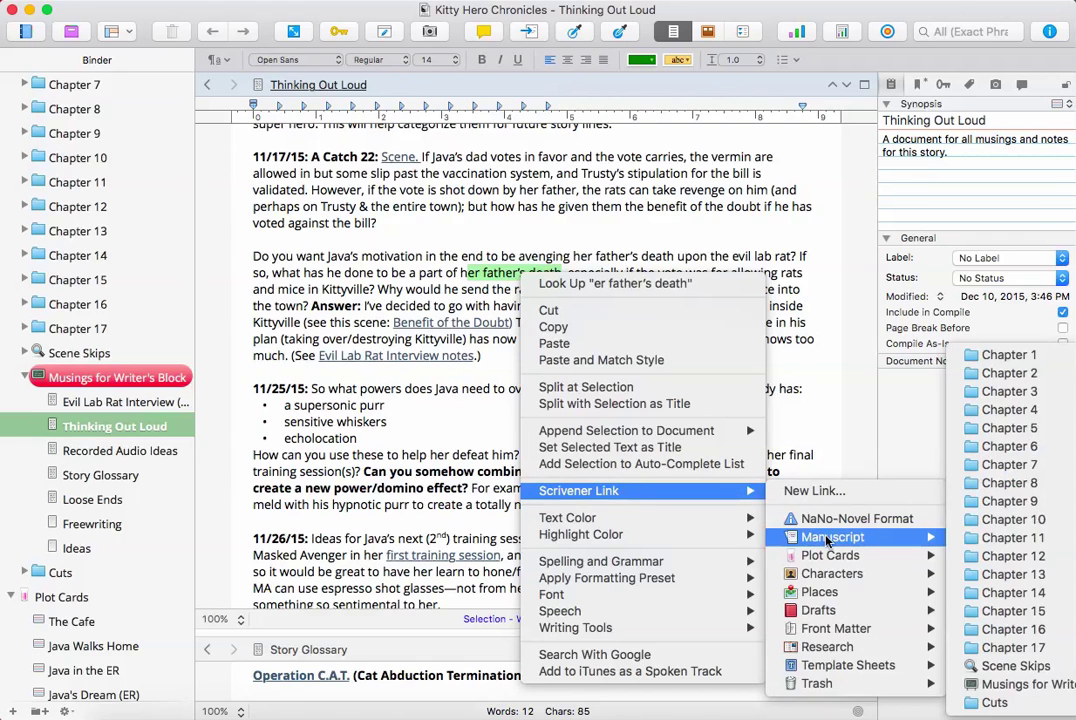
{"action": "mouse_move", "coordinate": [978, 521]}
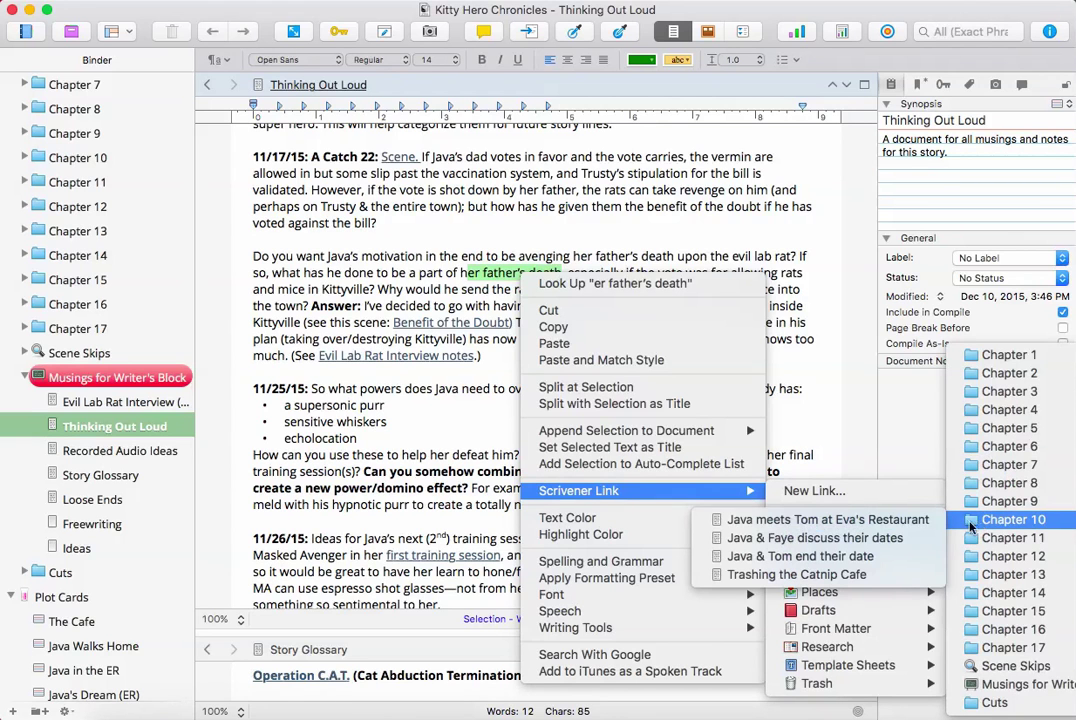
{"action": "left_click", "coordinate": [895, 520]}
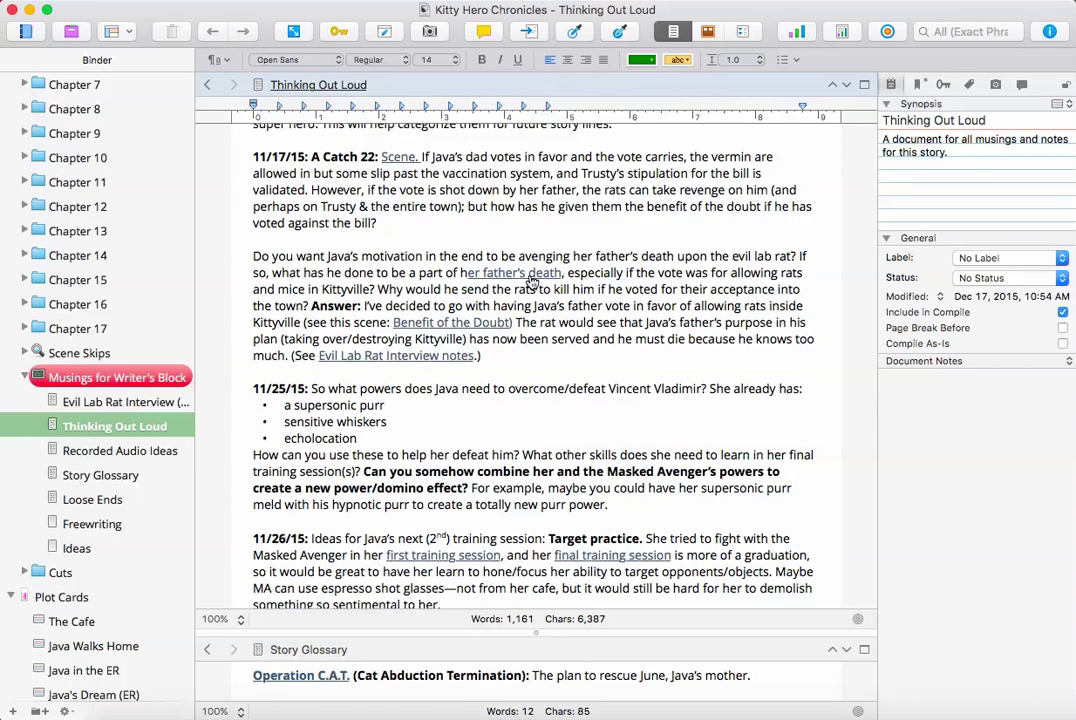
Follow the "er father's death" link to view its scene, close that scene's window, and remove the link from the text.
{"action": "left_click", "coordinate": [532, 283]}
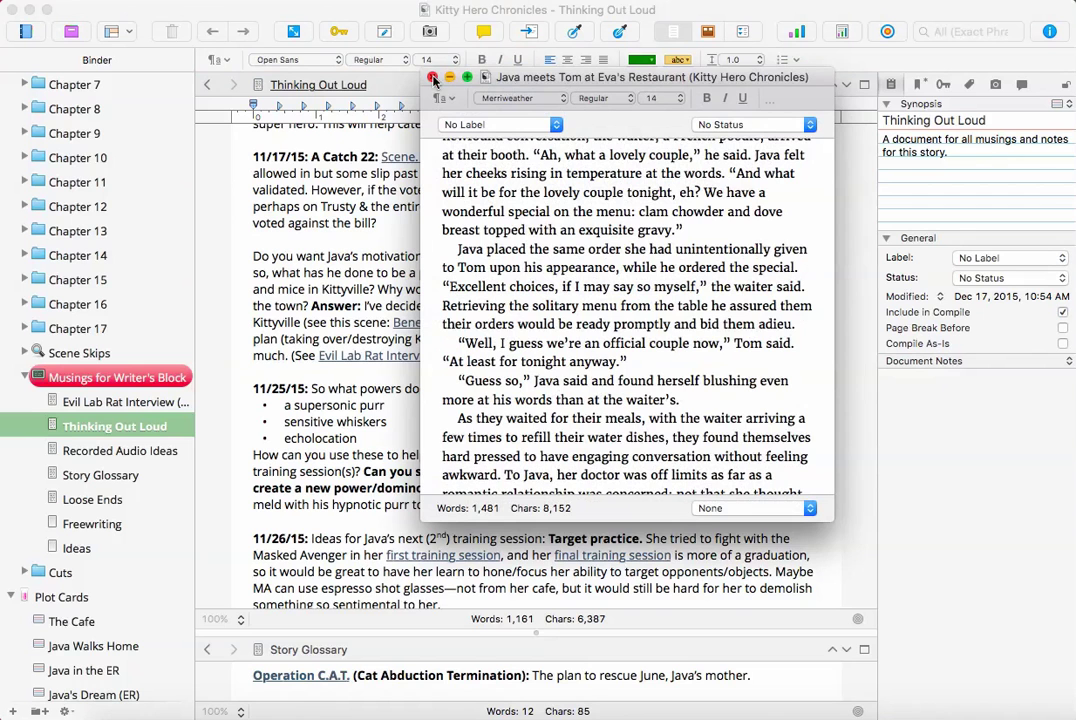
{"action": "left_click", "coordinate": [433, 78]}
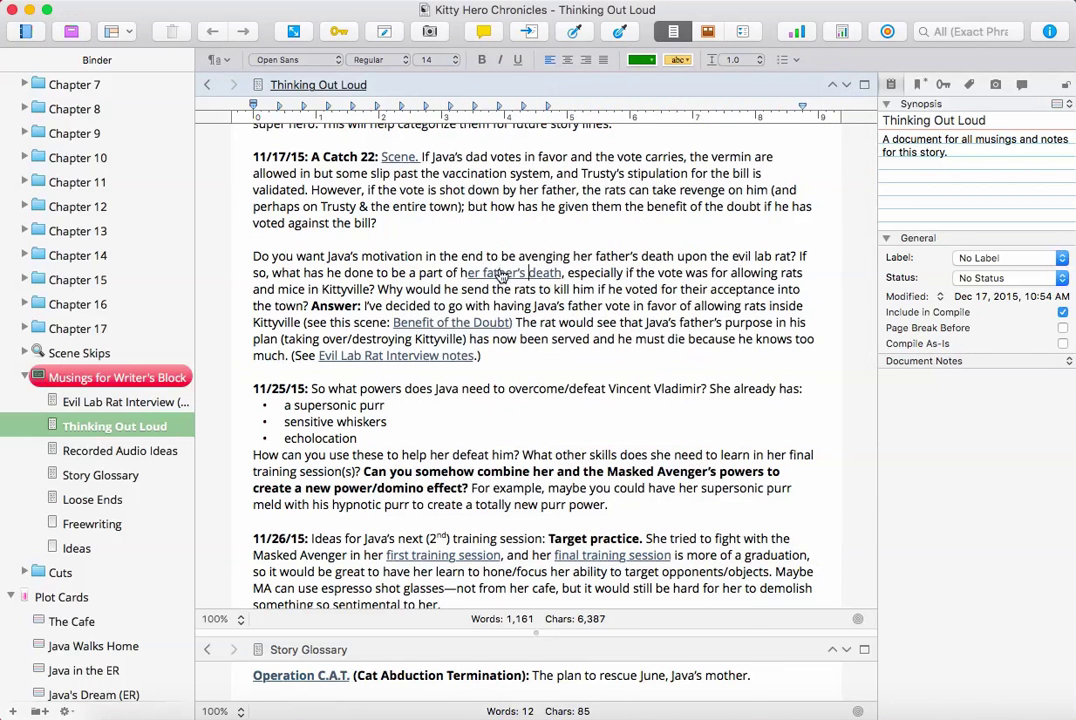
{"action": "right_click", "coordinate": [499, 270]}
{"action": "left_click", "coordinate": [580, 258]}
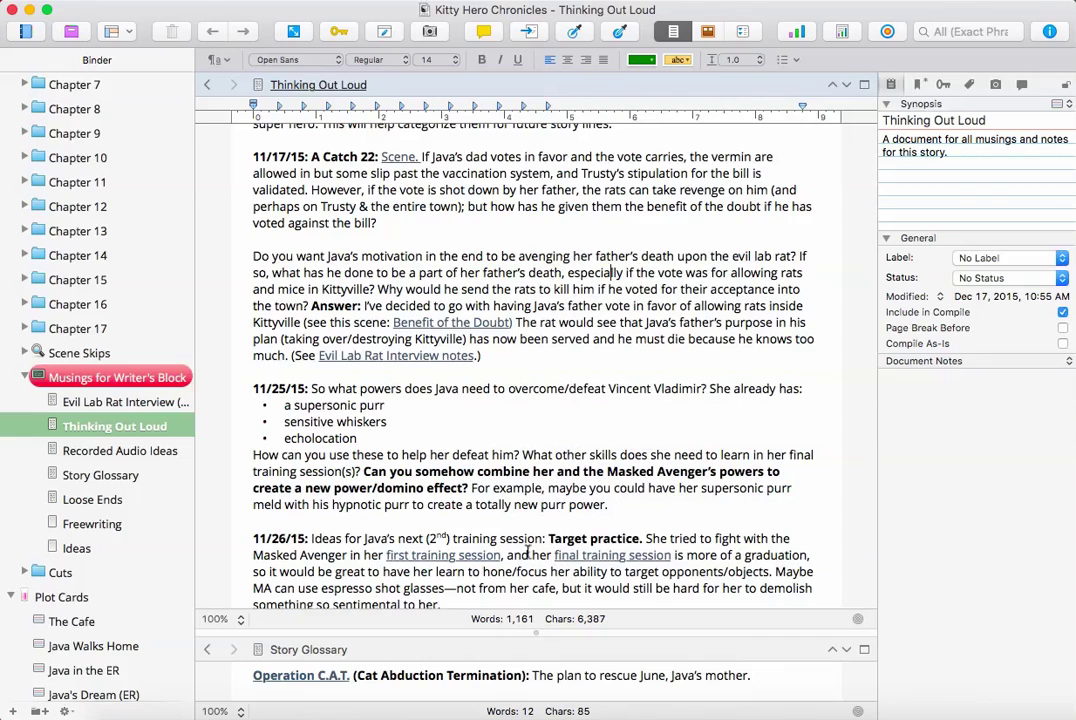
Collapse the Plot Cards in the Binder, and view the contents of Characters before collapsing it too.
{"action": "scroll", "coordinate": [536, 408], "scroll_direction": "up", "scroll_amount": 15}
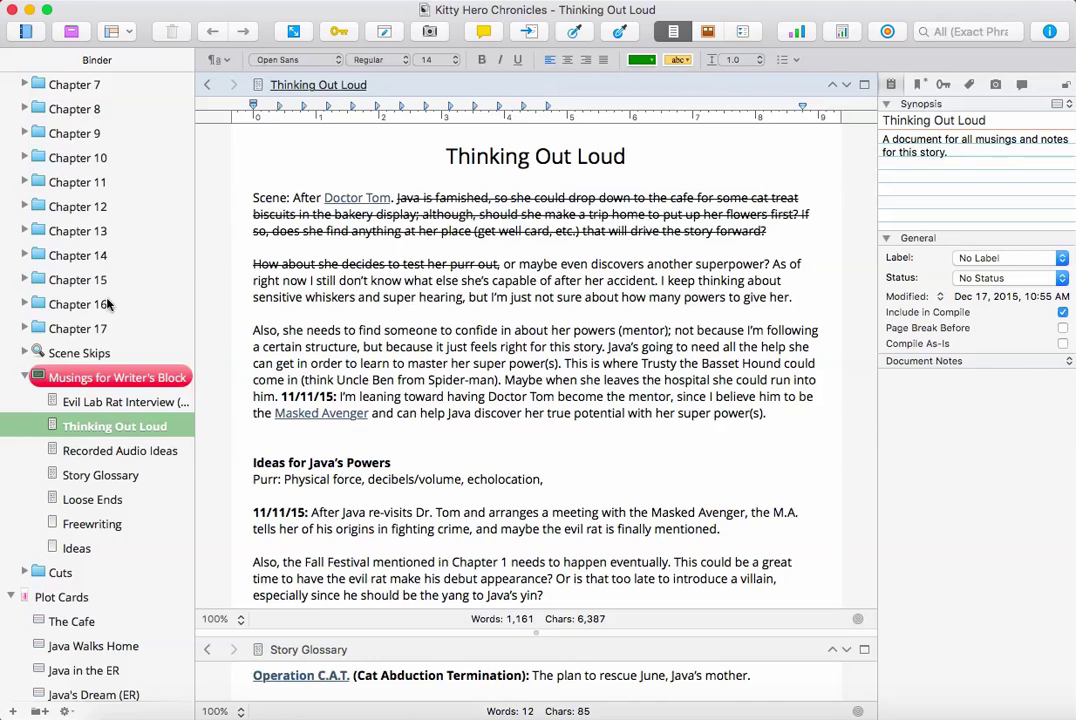
{"action": "scroll", "coordinate": [55, 420], "scroll_direction": "down", "scroll_amount": 10}
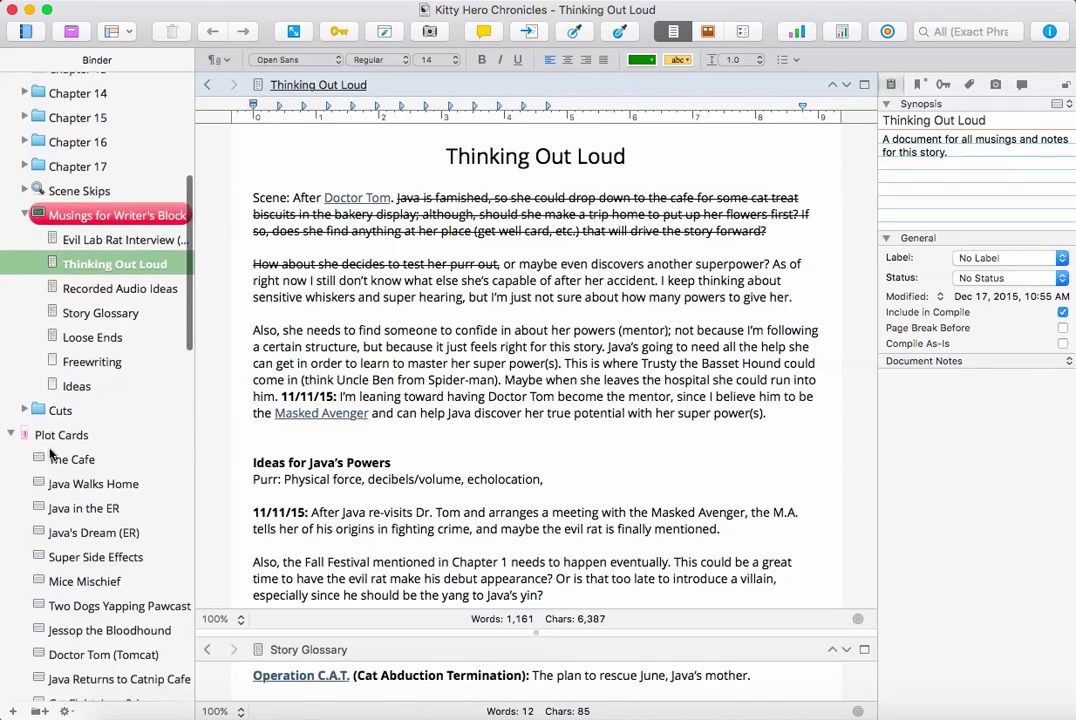
{"action": "scroll", "coordinate": [45, 440], "scroll_direction": "down", "scroll_amount": 10}
{"action": "scroll", "coordinate": [20, 260], "scroll_direction": "up", "scroll_amount": 12}
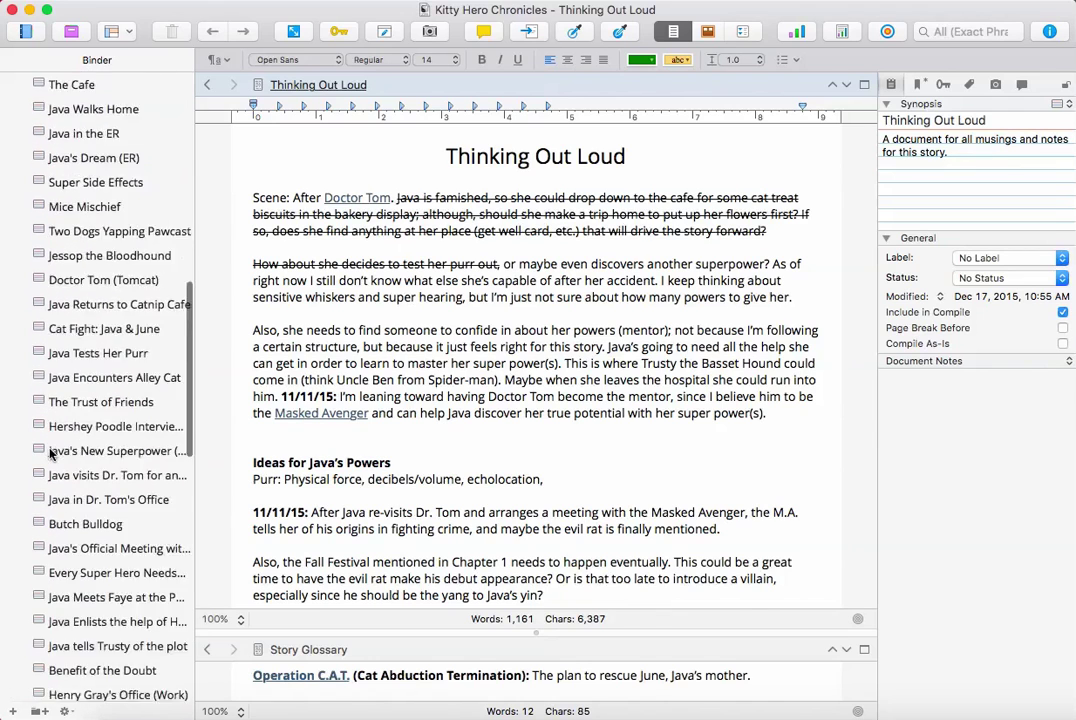
{"action": "left_click", "coordinate": [11, 102]}
{"action": "scroll", "coordinate": [40, 414], "scroll_direction": "up", "scroll_amount": 2}
{"action": "left_click", "coordinate": [11, 397]}
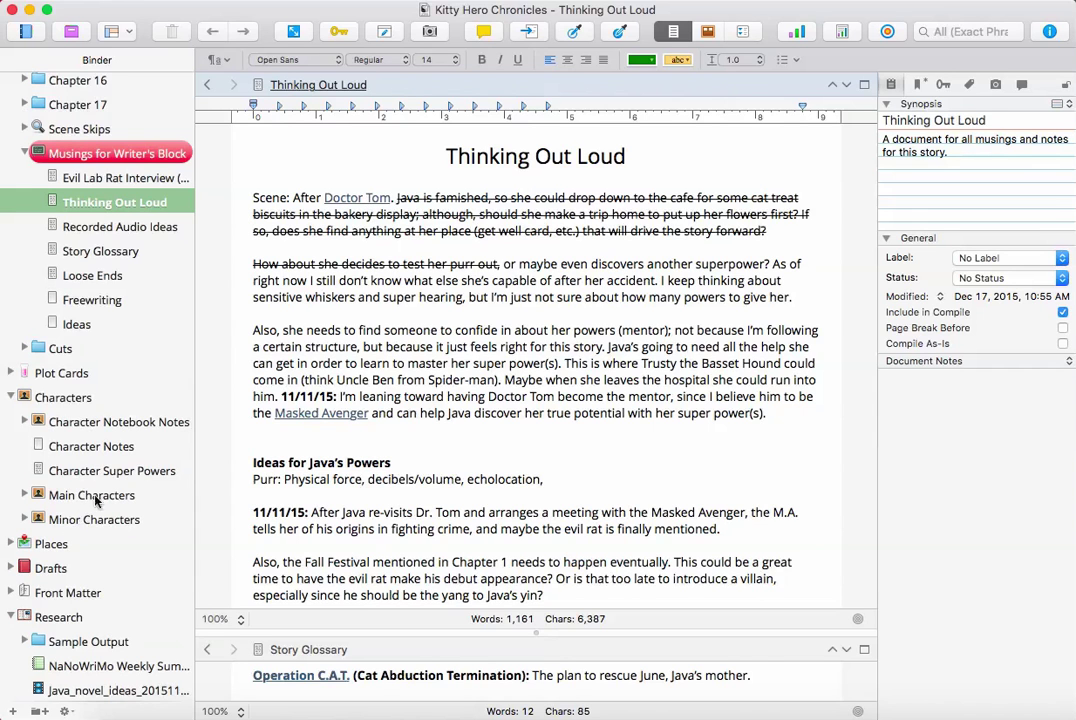
{"action": "left_click", "coordinate": [12, 397]}
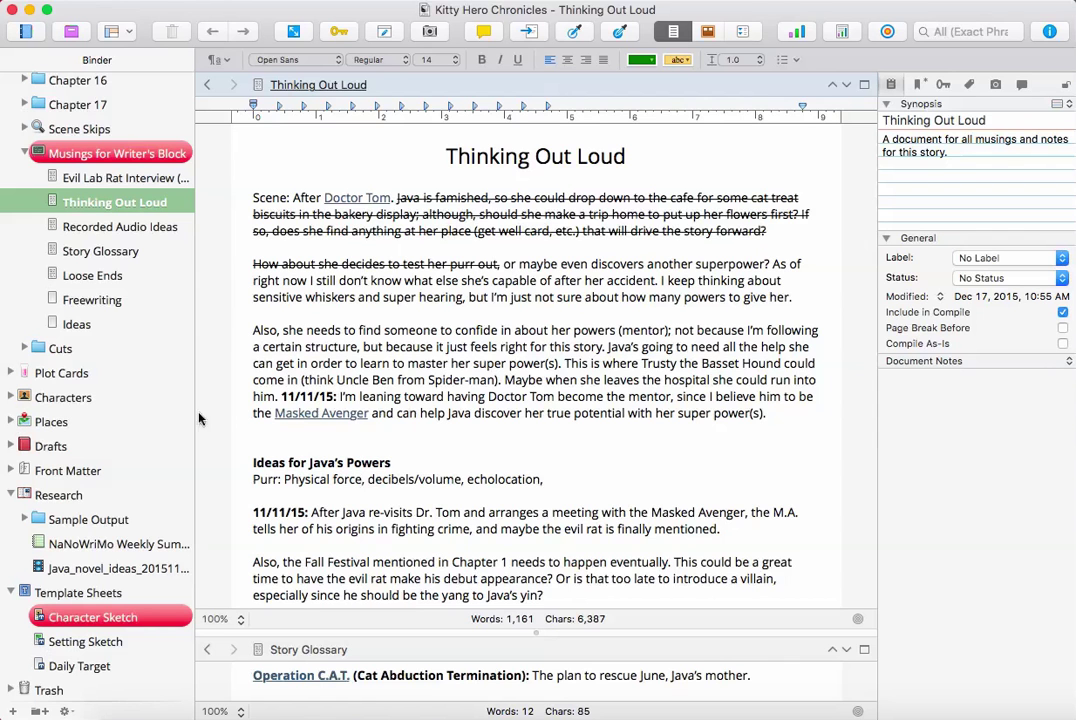
Open the Evil Lab Rat Interview document from the writer's block musings and view its struck-out green passage.
{"action": "scroll", "coordinate": [312, 382], "scroll_direction": "up", "scroll_amount": 2}
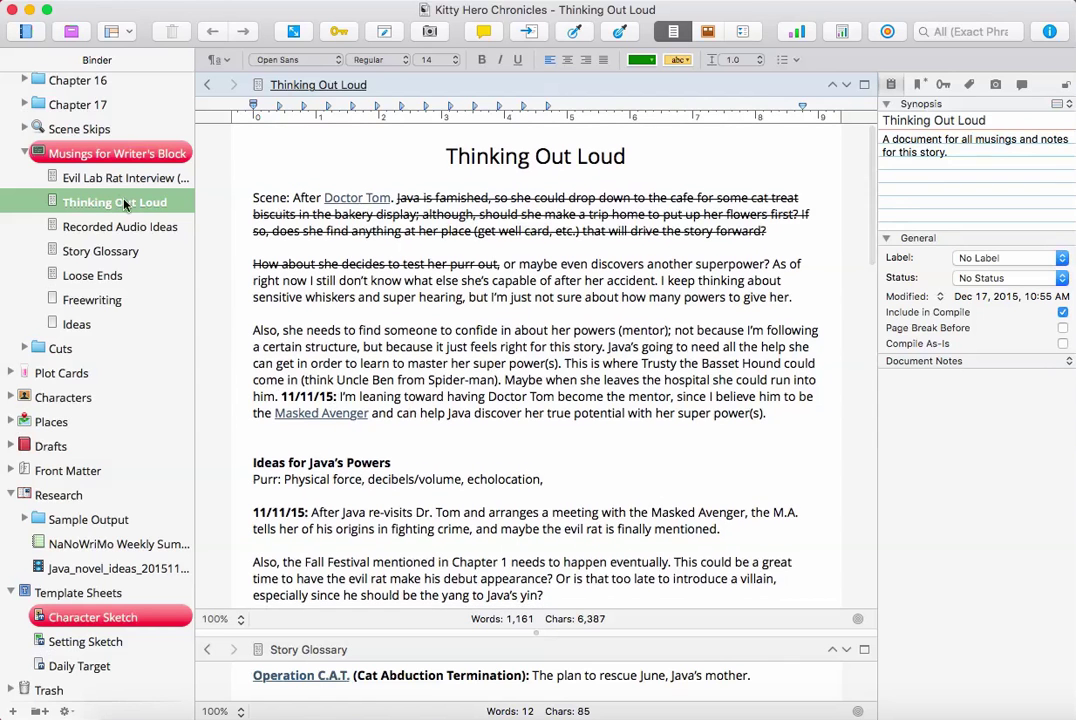
{"action": "left_click", "coordinate": [120, 180]}
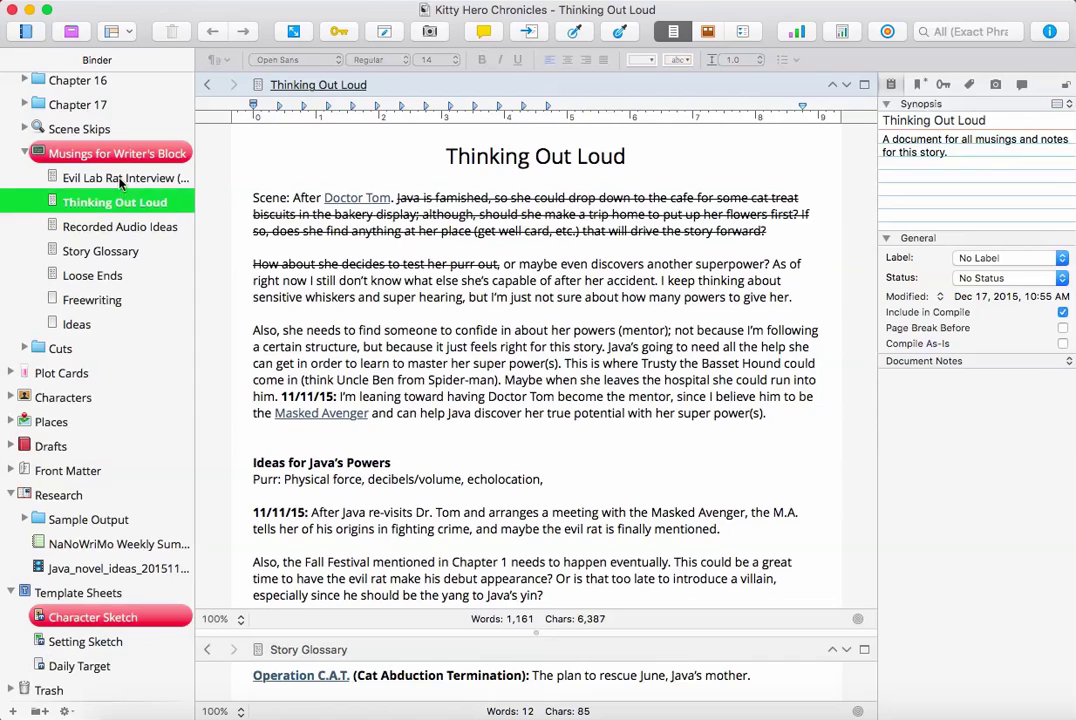
{"action": "scroll", "coordinate": [542, 367], "scroll_direction": "up", "scroll_amount": 1}
{"action": "scroll", "coordinate": [542, 367], "scroll_direction": "up", "scroll_amount": 5}
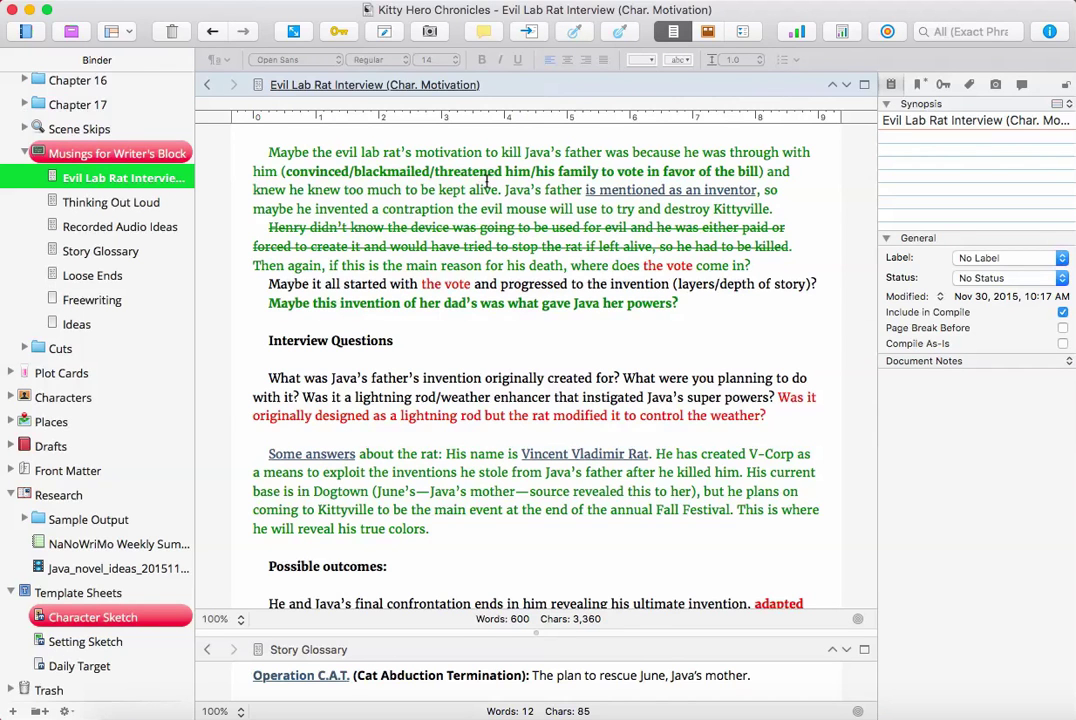
{"action": "mouse_move", "coordinate": [269, 226]}
{"action": "left_mouse_down"}
{"action": "mouse_move", "coordinate": [410, 228]}
{"action": "mouse_move", "coordinate": [545, 160]}
{"action": "mouse_move", "coordinate": [640, 246]}
{"action": "mouse_move", "coordinate": [795, 246]}
{"action": "mouse_move", "coordinate": [326, 246]}
{"action": "mouse_move", "coordinate": [266, 229]}
{"action": "left_mouse_up"}
Select the red words "the vote" in the line "Maybe it all started with" and view the available text colors without changing them.
{"action": "left_click_drag", "start_coordinate": [422, 284], "coordinate": [470, 283]}
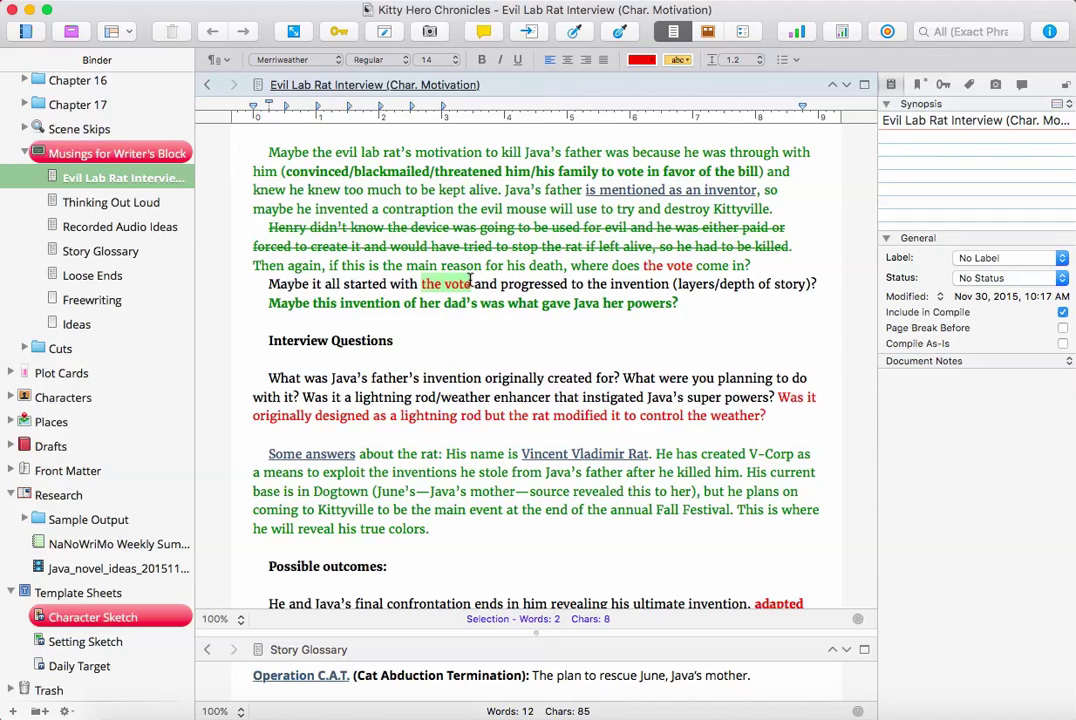
{"action": "scroll", "coordinate": [420, 255], "scroll_direction": "down", "scroll_amount": 3}
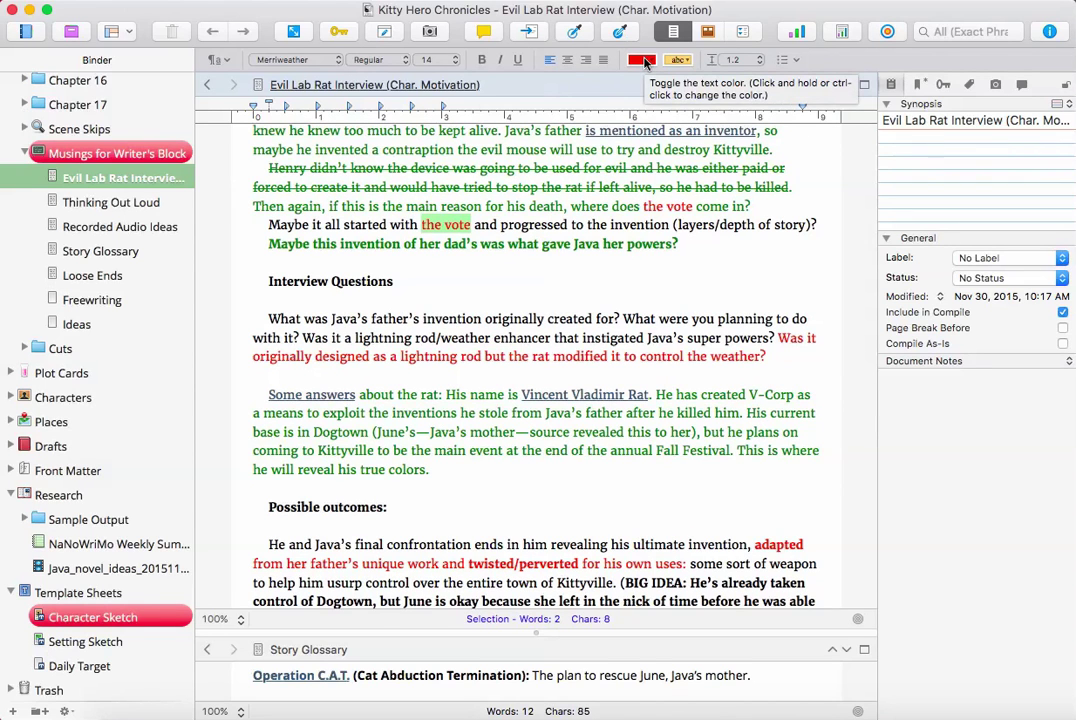
{"action": "left_click", "coordinate": [645, 62]}
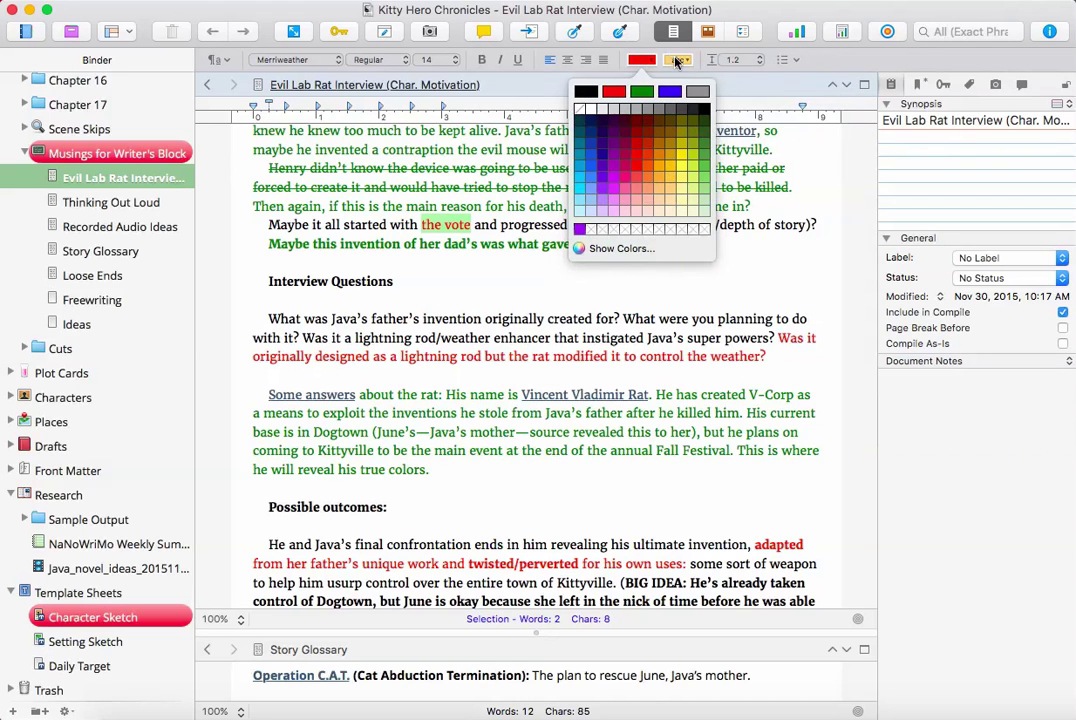
{"action": "left_click", "coordinate": [789, 179]}
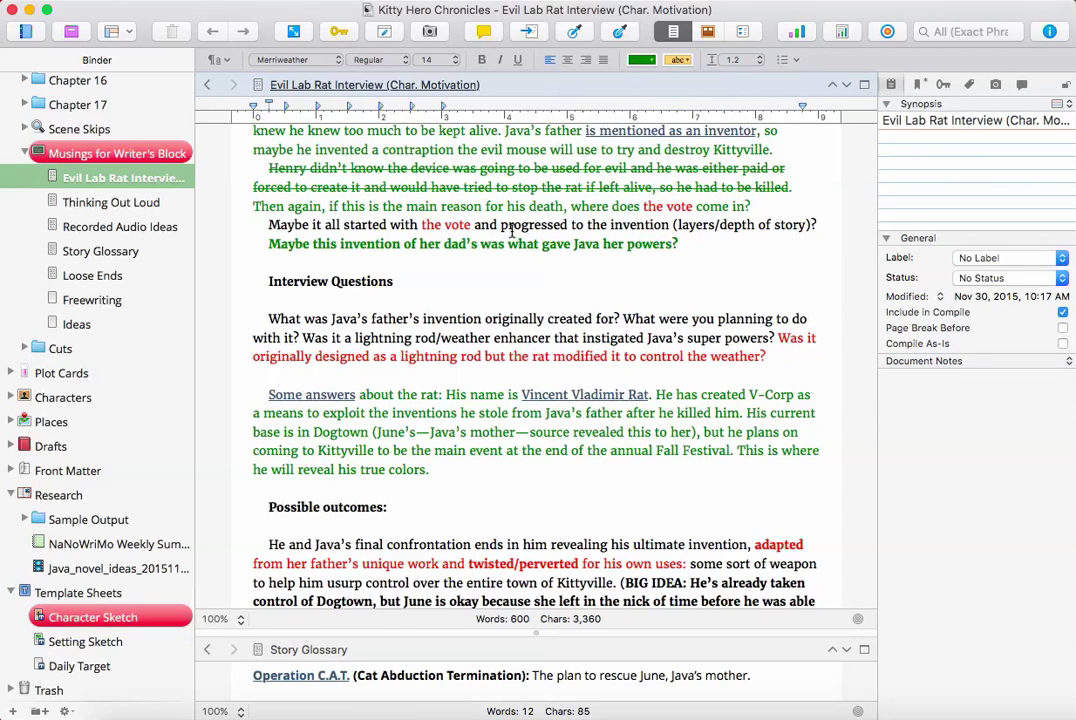
{"action": "left_click", "coordinate": [686, 60]}
{"action": "left_click", "coordinate": [446, 222]}
Examine the colored, bold and struck-out notes in the Interview Questions and Possible outcomes sections of the Evil Lab Rat Interview.
{"action": "scroll", "coordinate": [481, 215], "scroll_direction": "down", "scroll_amount": 5}
{"action": "scroll", "coordinate": [481, 215], "scroll_direction": "down", "scroll_amount": 3}
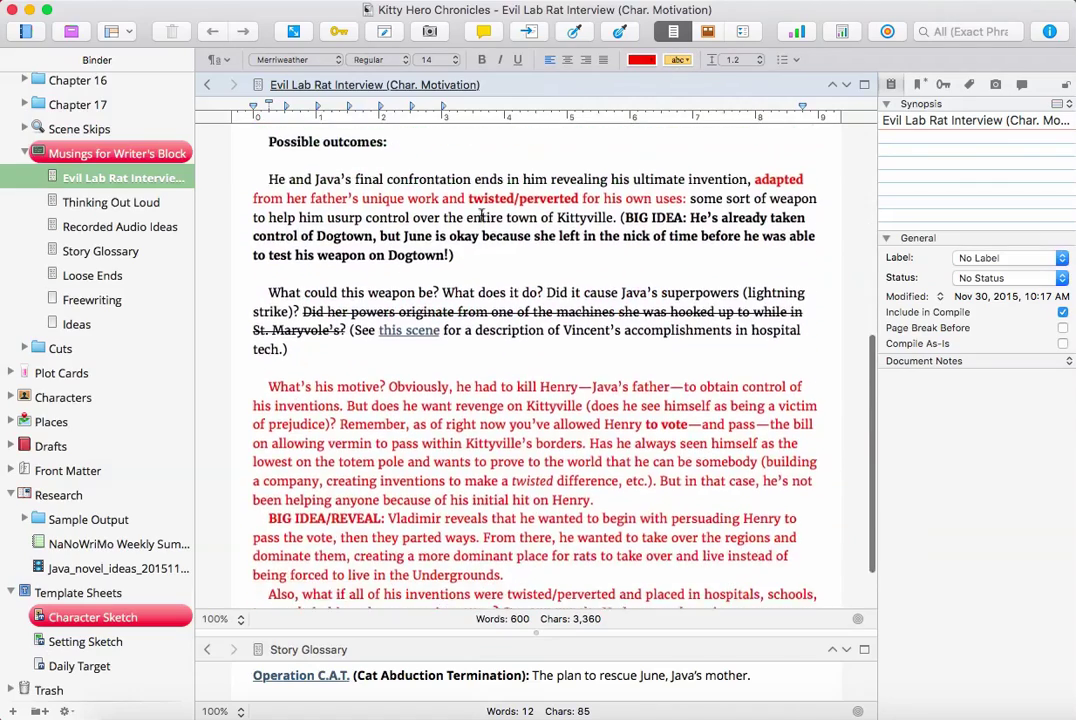
{"action": "left_click_drag", "start_coordinate": [290, 319], "coordinate": [384, 289]}
{"action": "scroll", "coordinate": [384, 289], "scroll_direction": "up", "scroll_amount": 6}
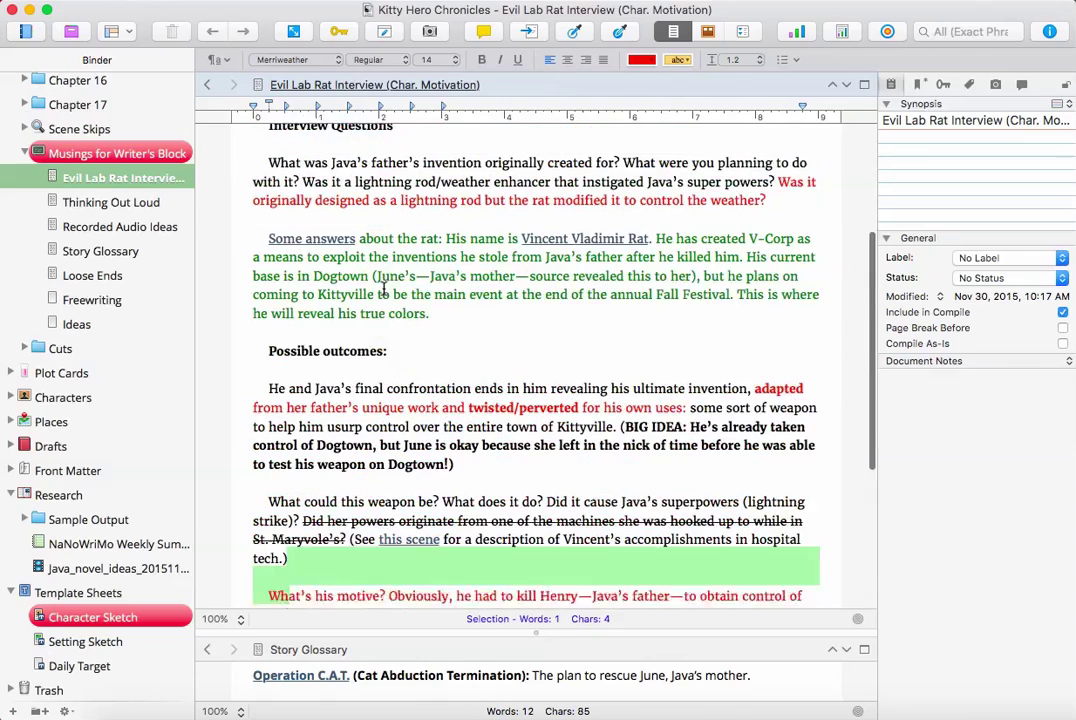
{"action": "left_click", "coordinate": [489, 360]}
{"action": "scroll", "coordinate": [489, 360], "scroll_direction": "up", "scroll_amount": 3}
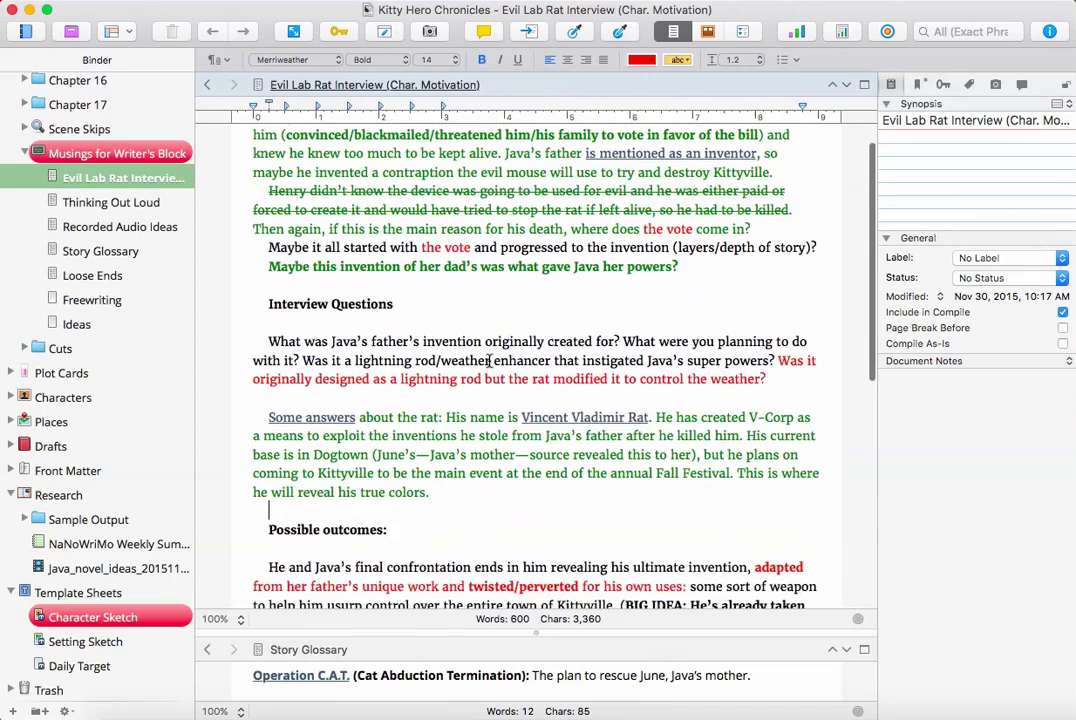
{"action": "scroll", "coordinate": [489, 360], "scroll_direction": "down", "scroll_amount": 5}
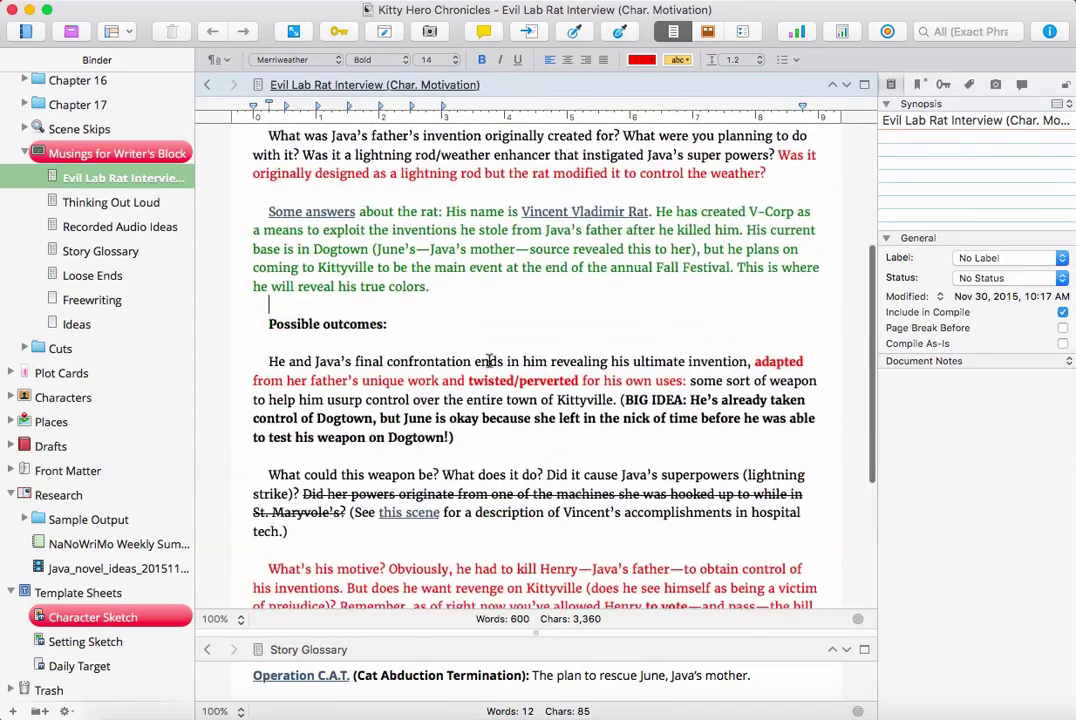
{"action": "scroll", "coordinate": [489, 360], "scroll_direction": "up", "scroll_amount": 5}
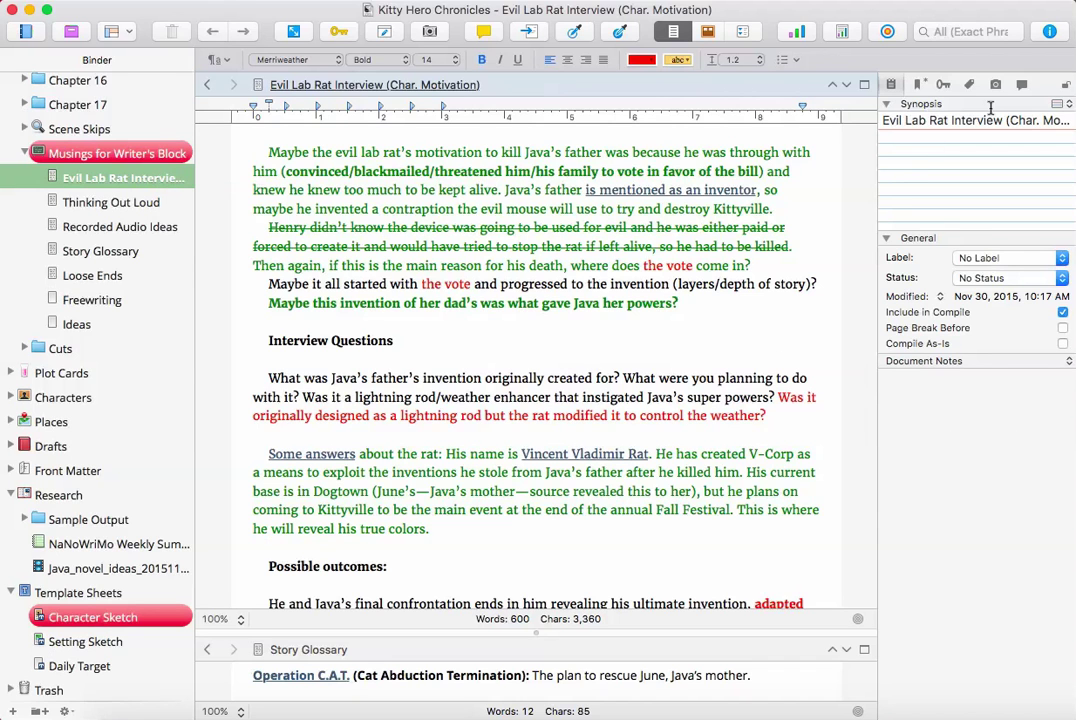
Check the interview document's comments and footnotes, and show the project references alongside Thinking Out Loud.
{"action": "left_click", "coordinate": [1021, 85]}
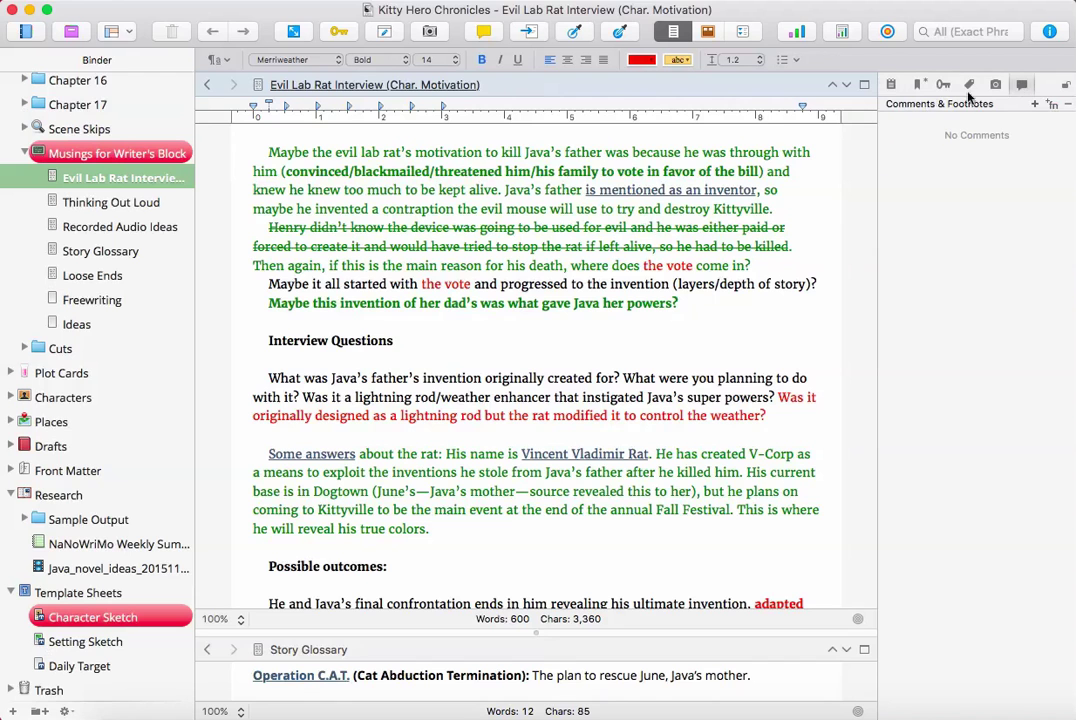
{"action": "left_click", "coordinate": [892, 84]}
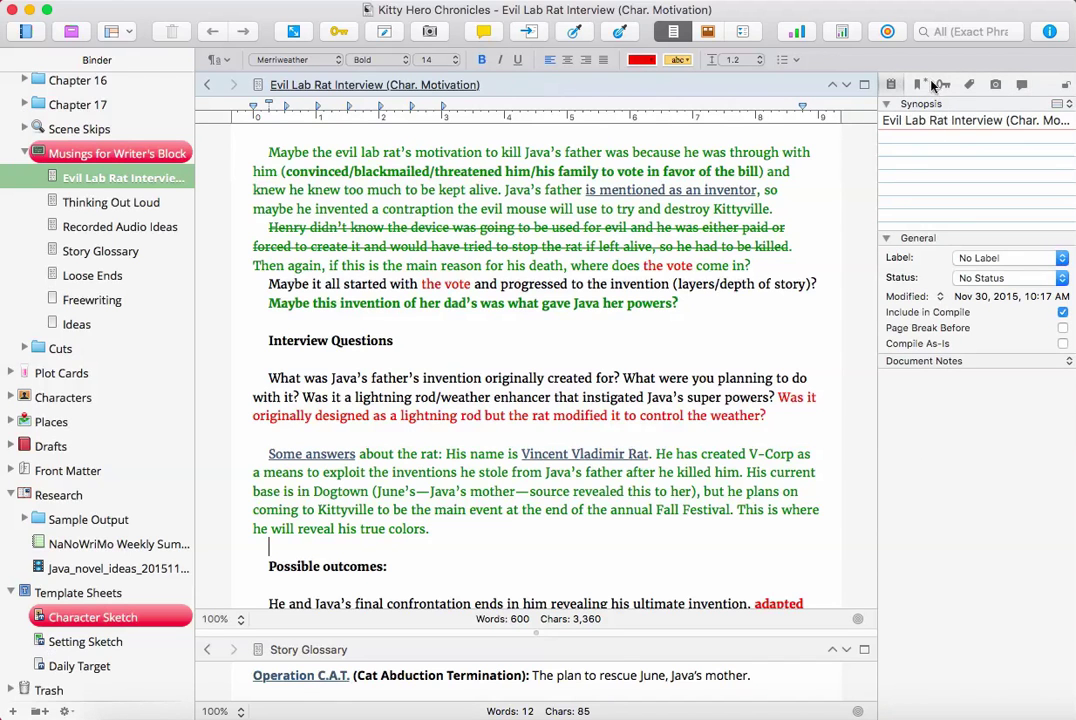
{"action": "left_click", "coordinate": [914, 86]}
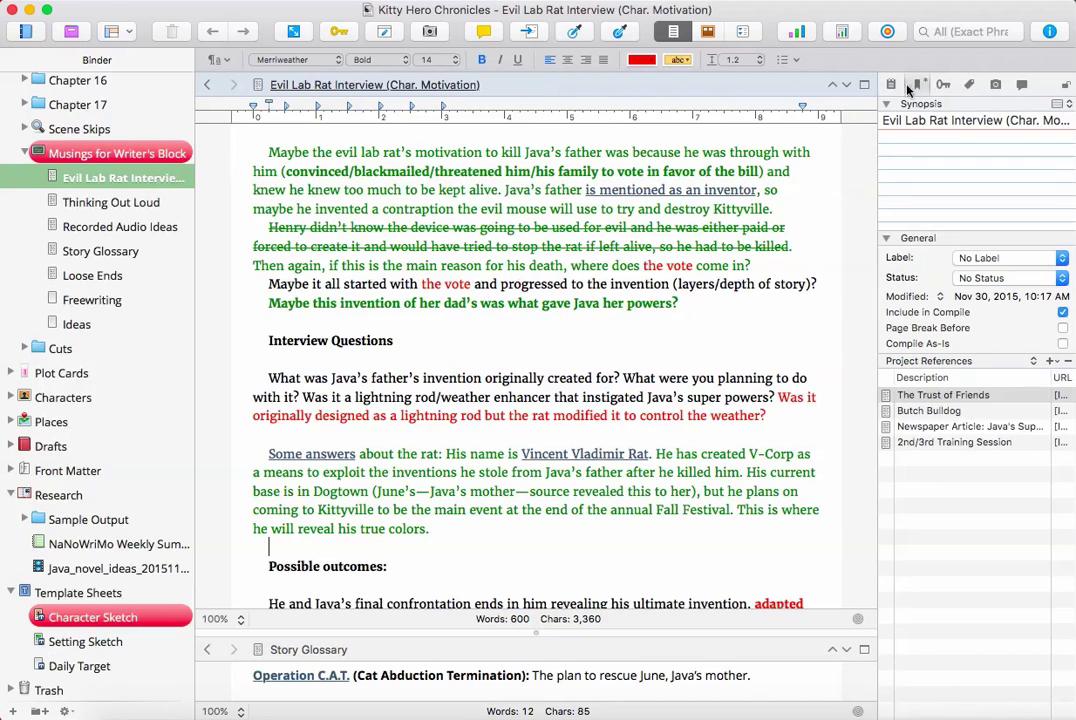
{"action": "left_click", "coordinate": [889, 86]}
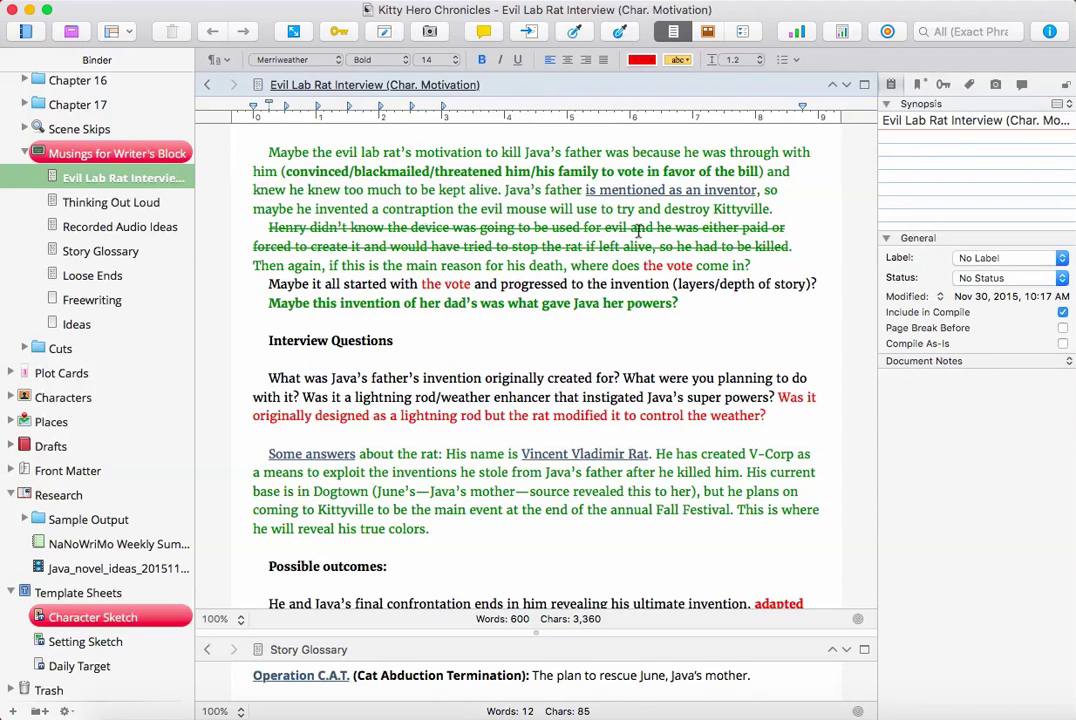
{"action": "left_click", "coordinate": [920, 87]}
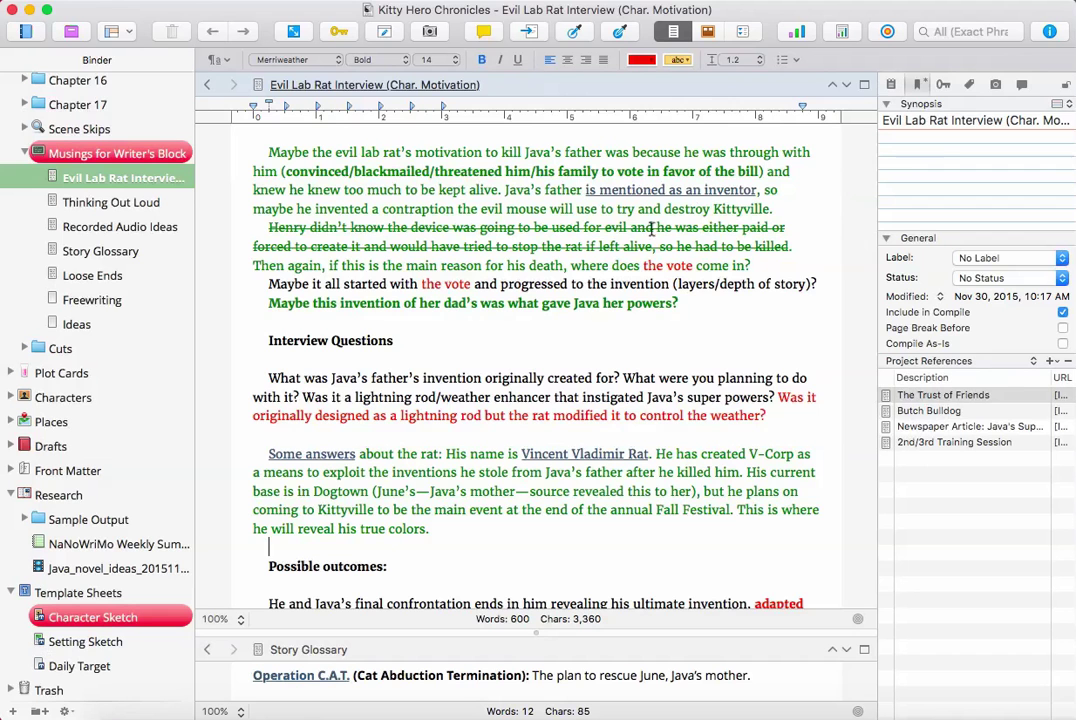
{"action": "left_click", "coordinate": [150, 203]}
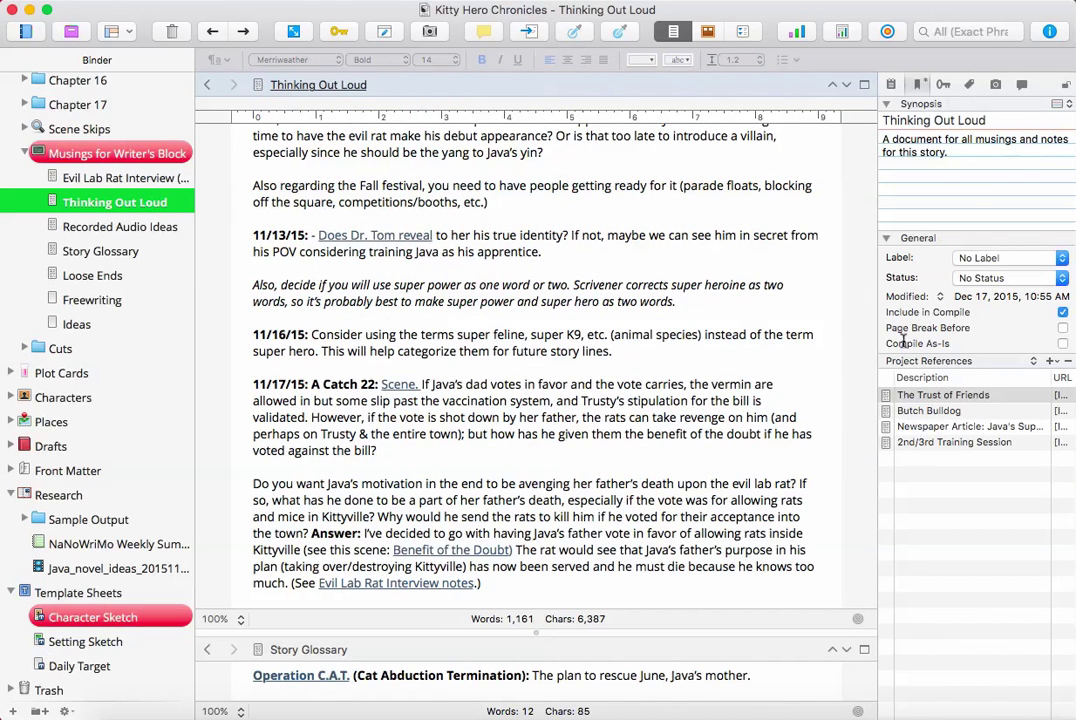
Show the document notes for Thinking Out Loud, and open the Java_novel_ideas_20151118_144932 recording from the Research section.
{"action": "left_click", "coordinate": [731, 417]}
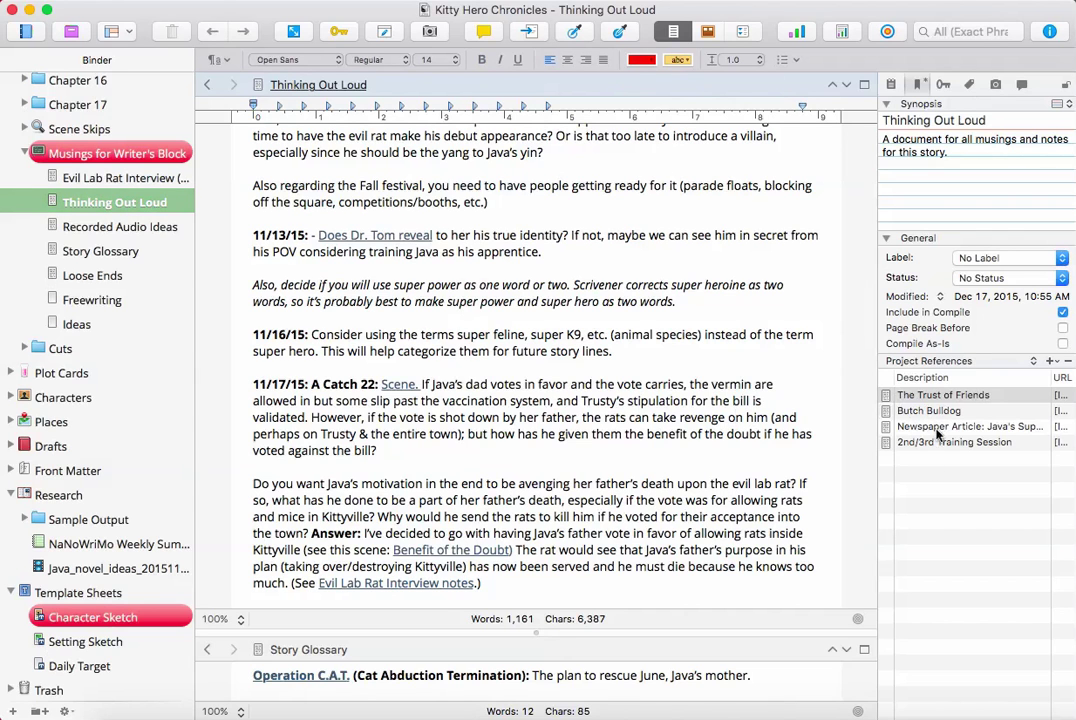
{"action": "left_click", "coordinate": [888, 82]}
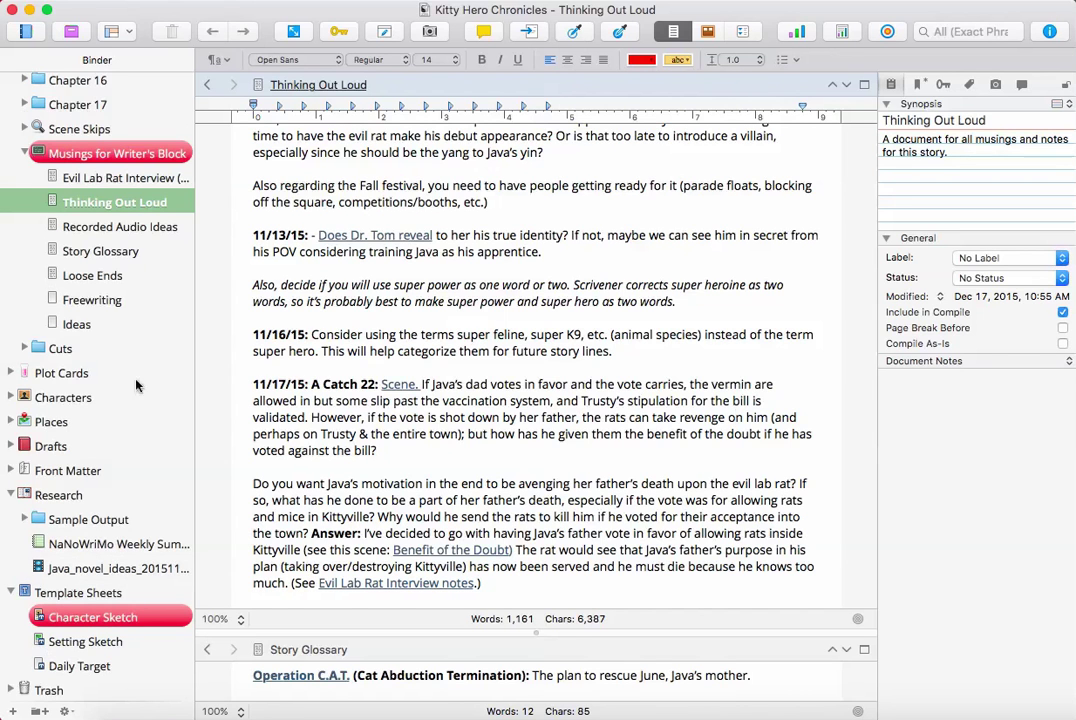
{"action": "scroll", "coordinate": [85, 440], "scroll_direction": "up", "scroll_amount": 10}
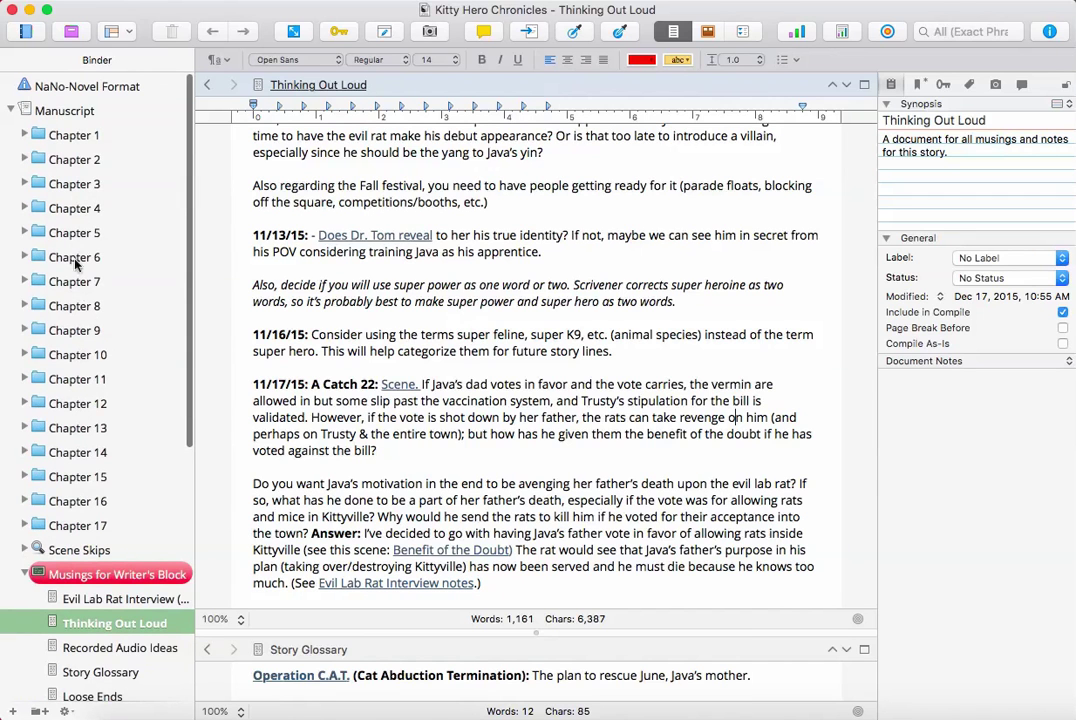
{"action": "scroll", "coordinate": [68, 258], "scroll_direction": "down", "scroll_amount": 10}
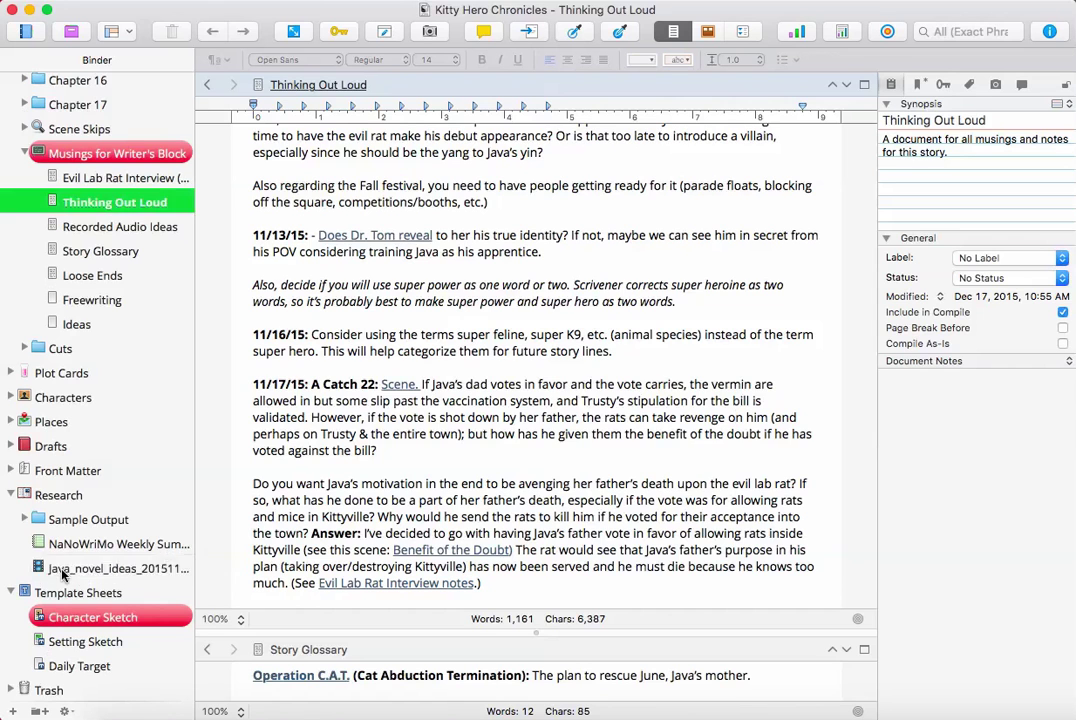
{"action": "left_click", "coordinate": [62, 571]}
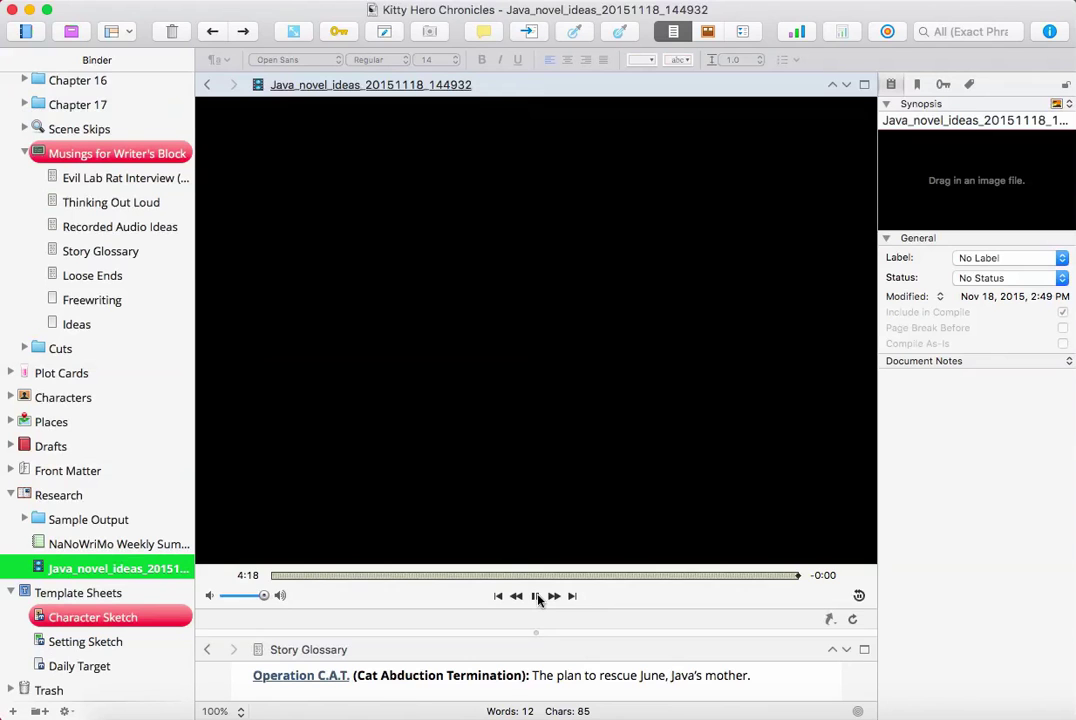
Play the recording at about half volume, pause it, and turn on automatic rewinding whenever playback is paused.
{"action": "left_click", "coordinate": [536, 596]}
{"action": "left_click", "coordinate": [249, 595]}
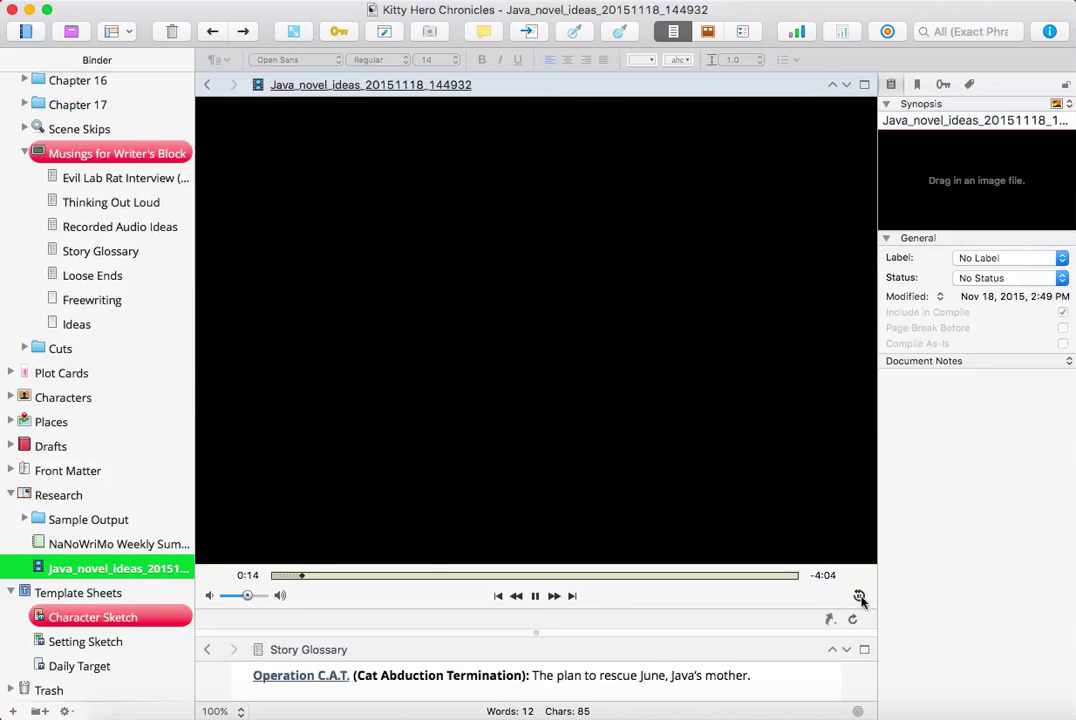
{"action": "left_click", "coordinate": [535, 596]}
{"action": "left_click", "coordinate": [536, 597]}
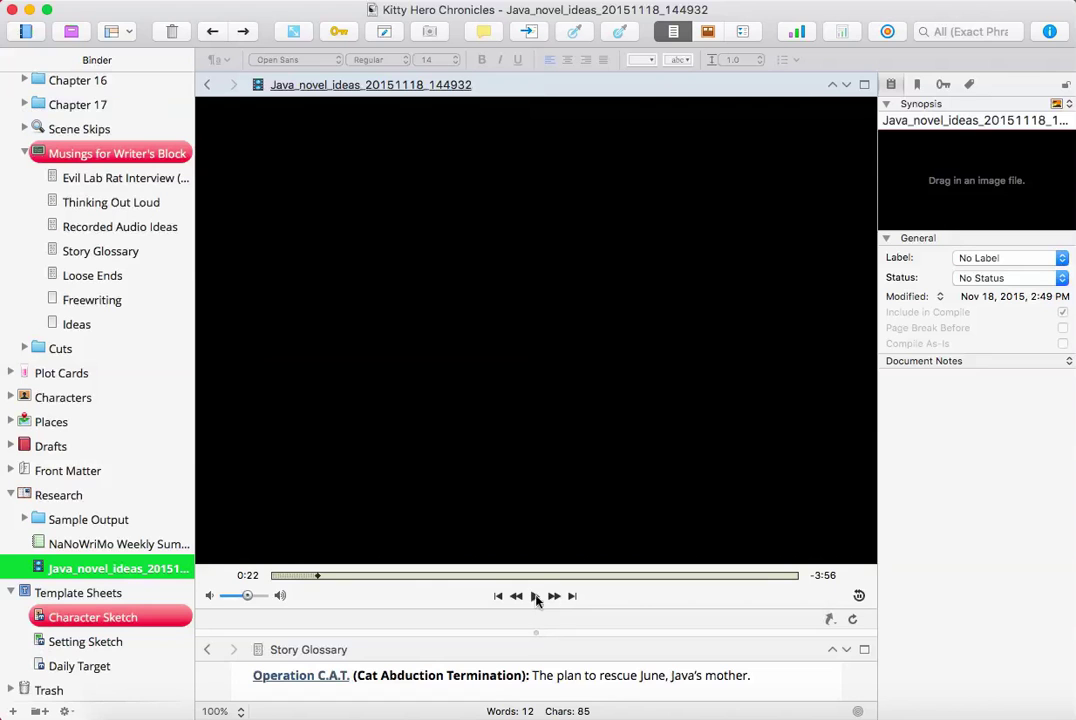
{"action": "left_click", "coordinate": [860, 597]}
Remove the editor split and restore it with the recording in both panes, shrinking the lower pane to its playback controls.
{"action": "left_click", "coordinate": [862, 88]}
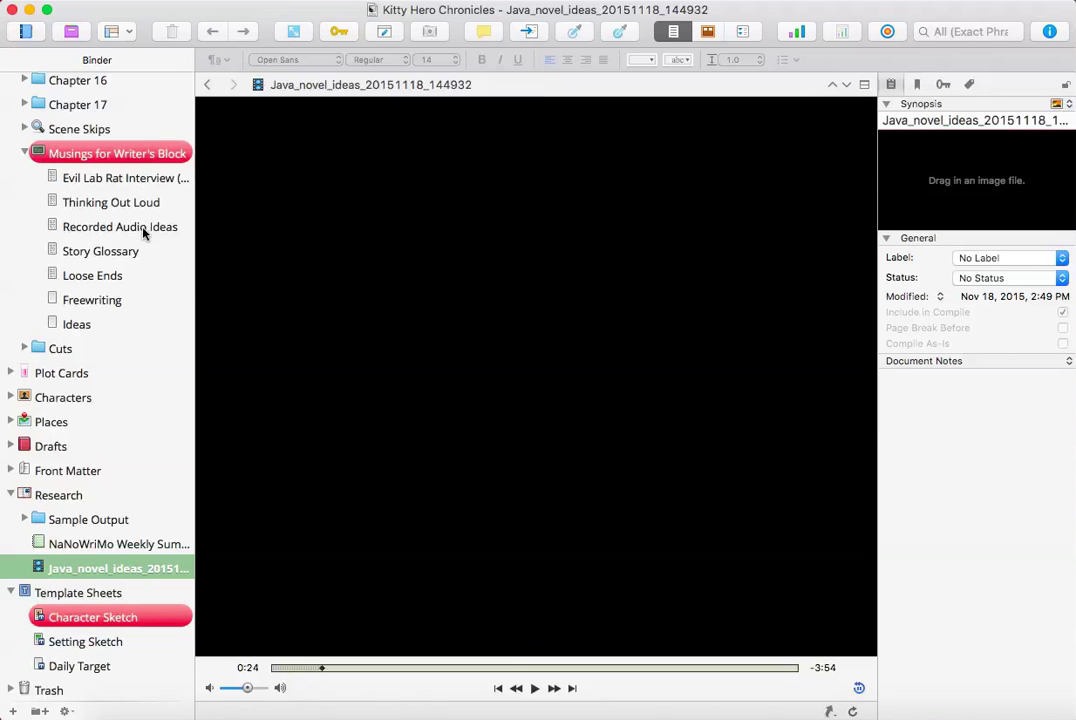
{"action": "left_click", "coordinate": [864, 86]}
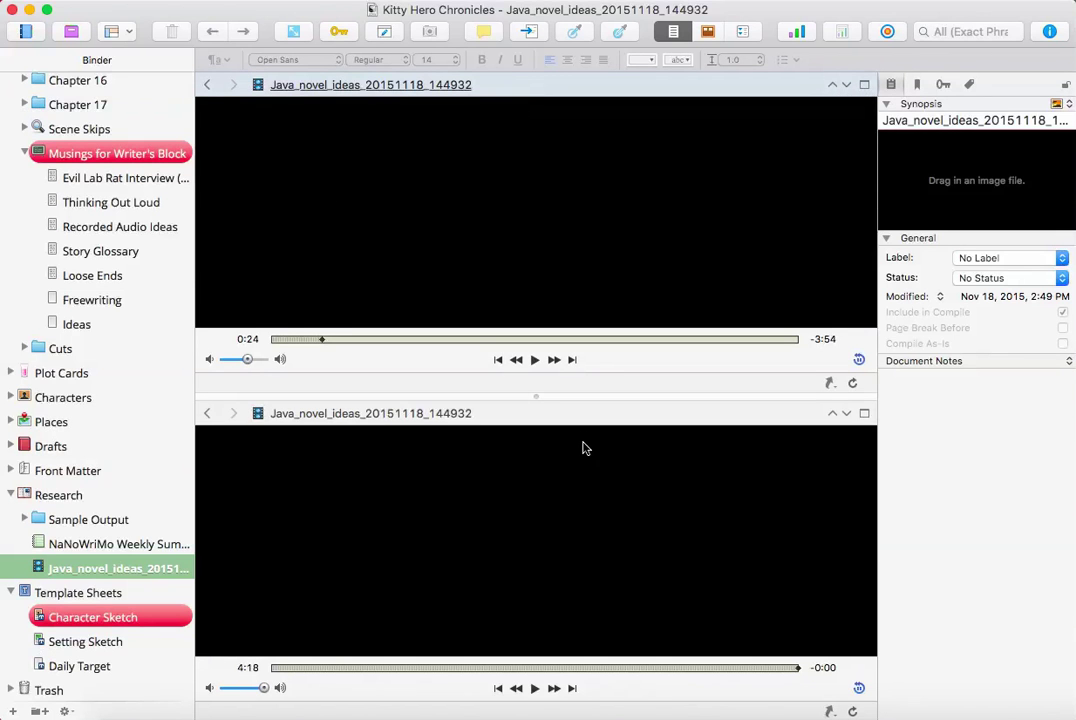
{"action": "left_click", "coordinate": [560, 413]}
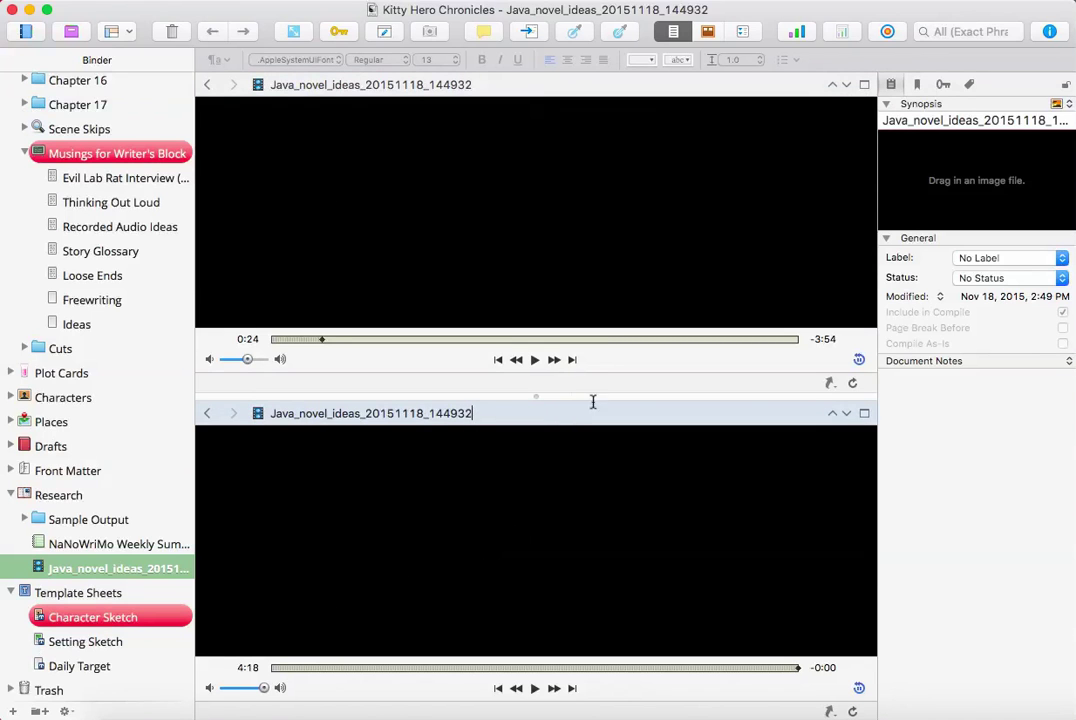
{"action": "left_click_drag", "start_coordinate": [540, 395], "coordinate": [530, 644]}
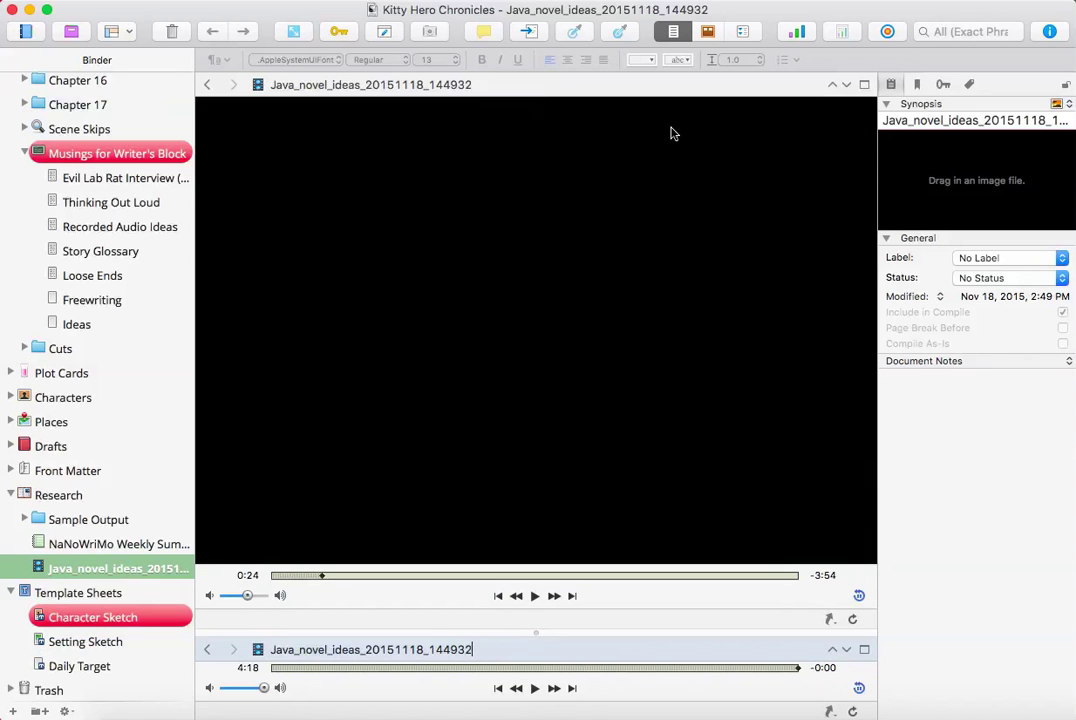
Load the Recorded Audio Ideas document into the upper editor while keeping the recording in the lower one.
{"action": "left_click", "coordinate": [653, 86]}
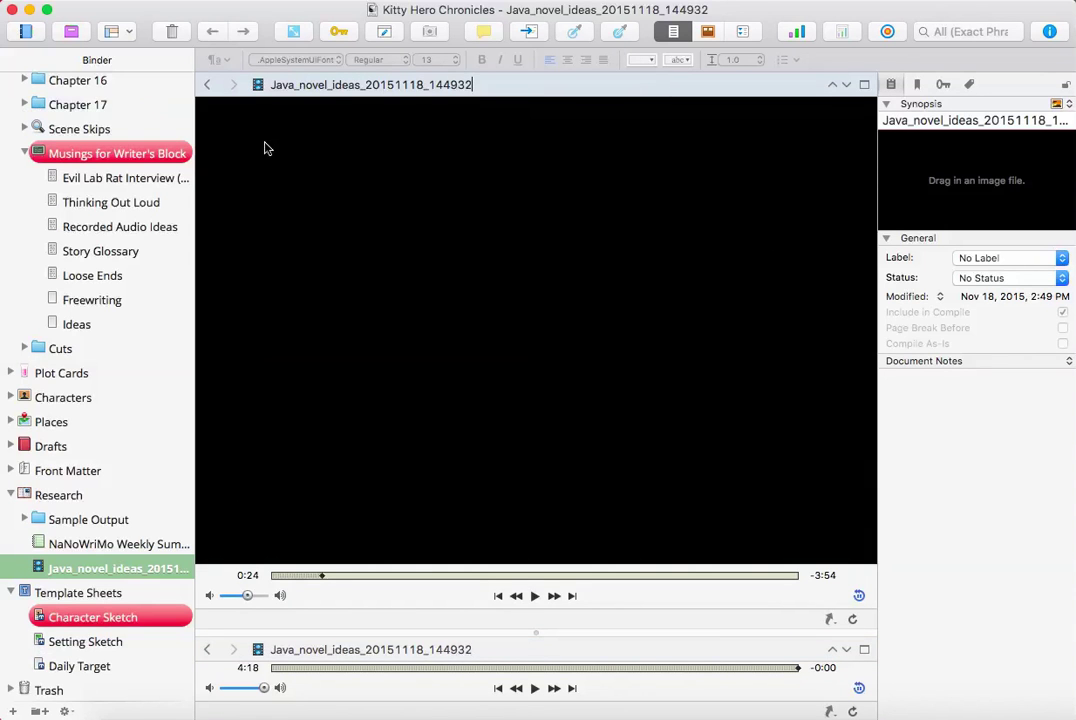
{"action": "left_click", "coordinate": [86, 228]}
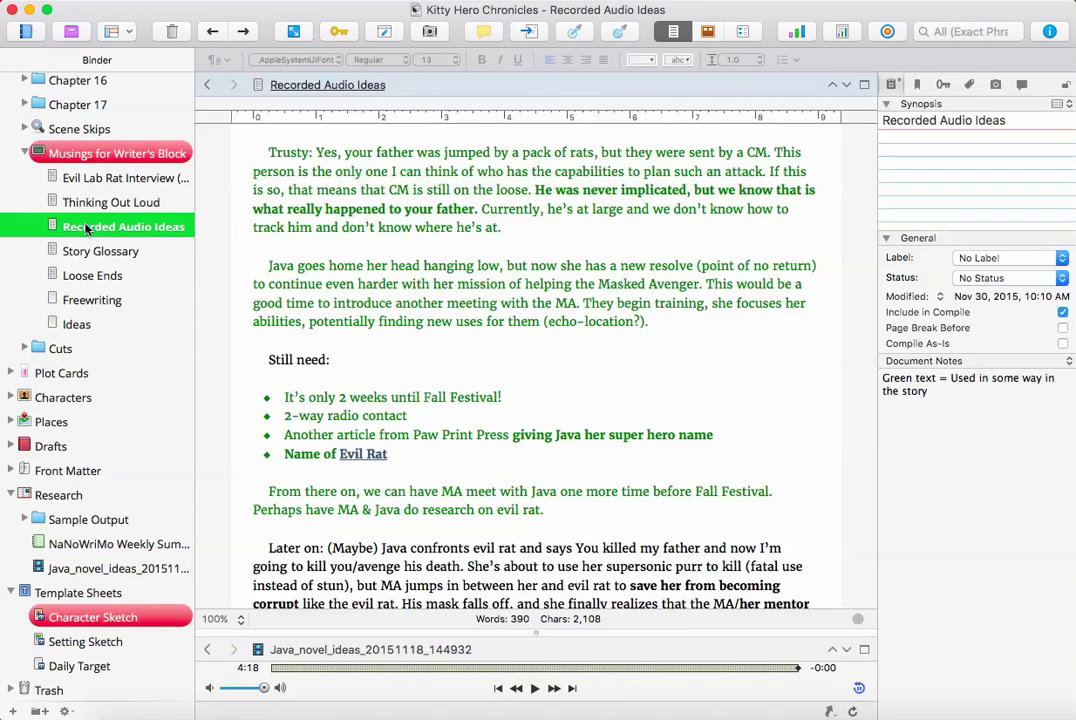
{"action": "scroll", "coordinate": [450, 300], "scroll_direction": "up", "scroll_amount": 2}
Start the recording and add the line "Recorded ideas." above the first Trusty paragraph in Recorded Audio Ideas.
{"action": "left_click", "coordinate": [266, 152]}
{"action": "key", "text": "Return"}
{"action": "key", "text": "Return"}
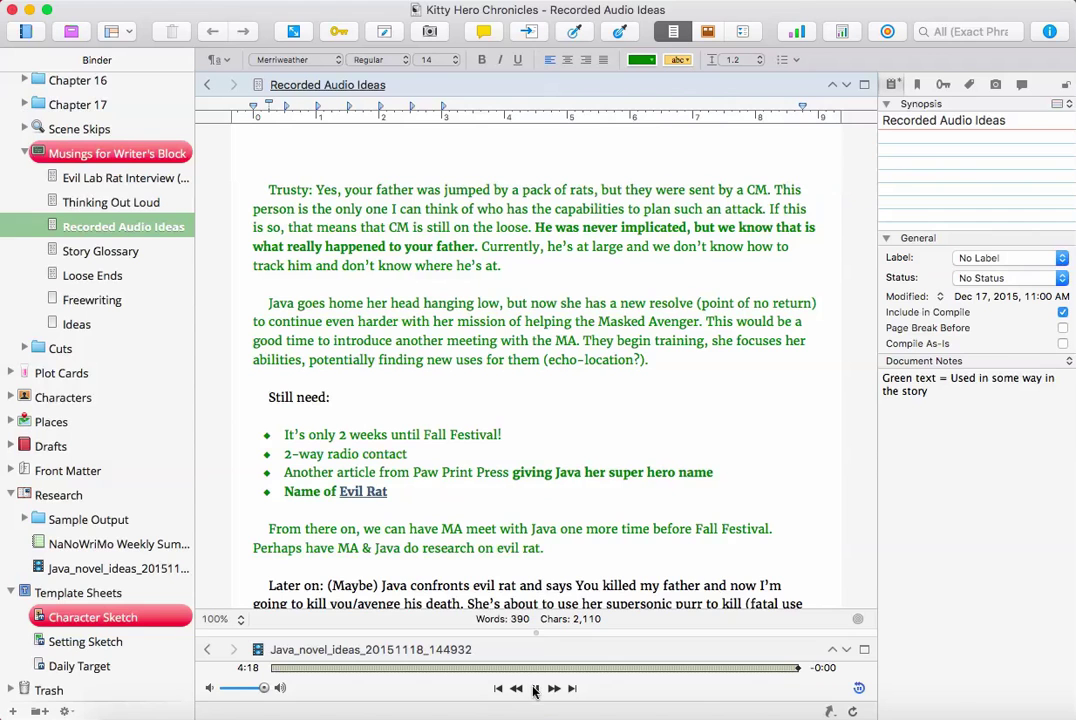
{"action": "left_click", "coordinate": [535, 688]}
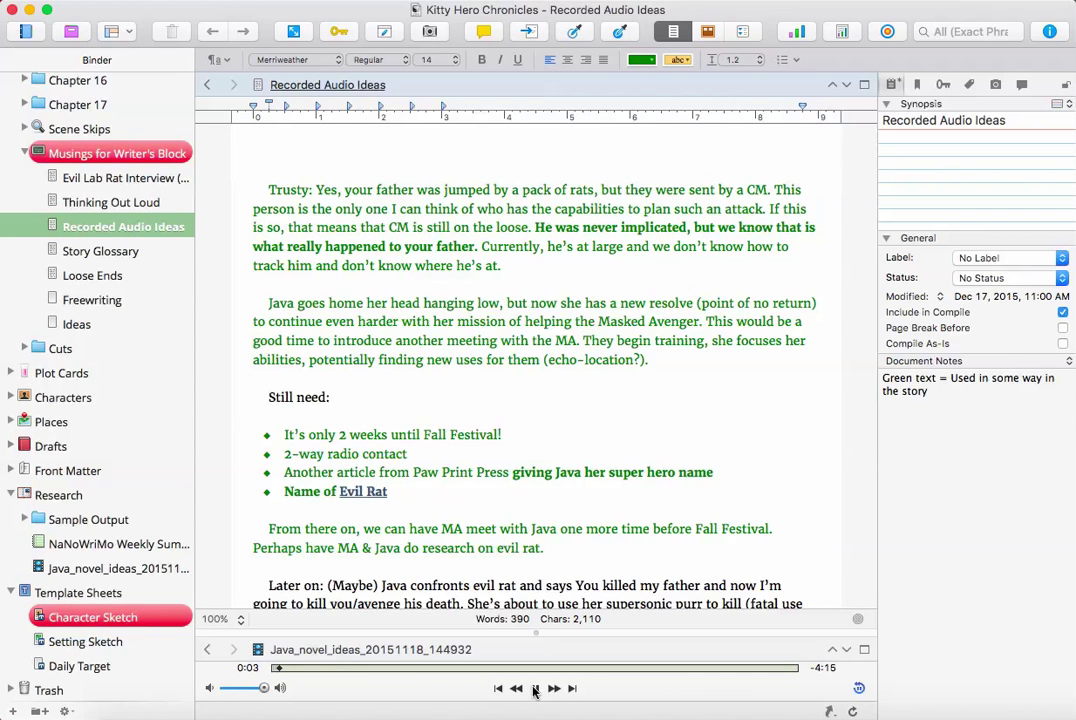
{"action": "type", "text": "Record"}
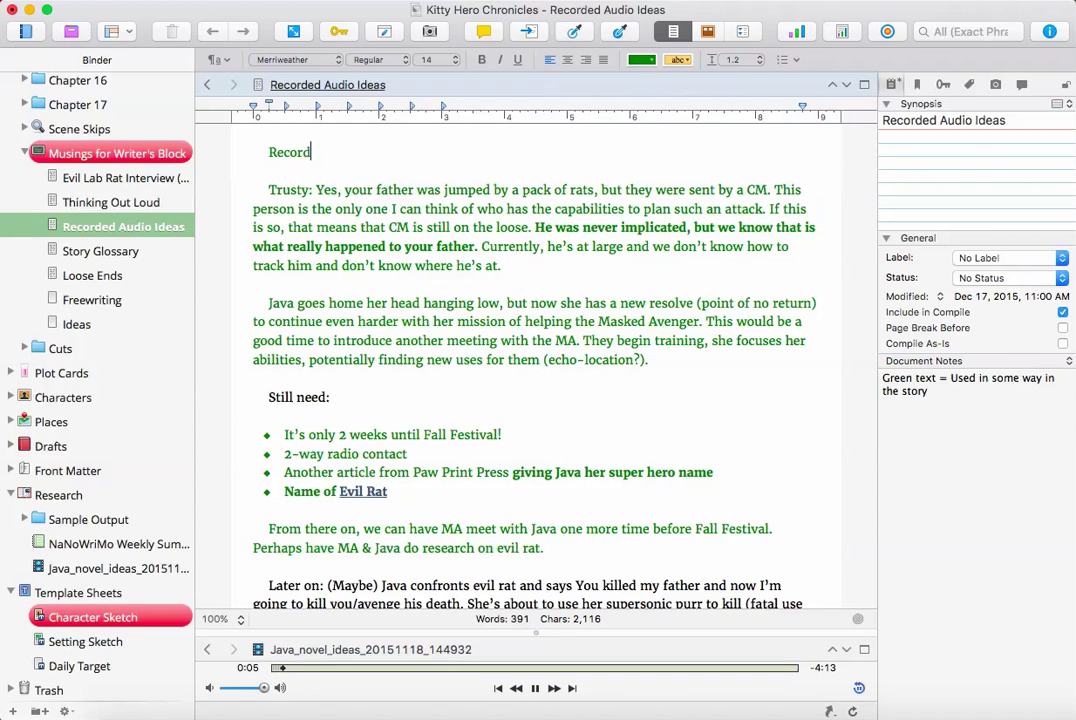
{"action": "type", "text": "ed ideas"}
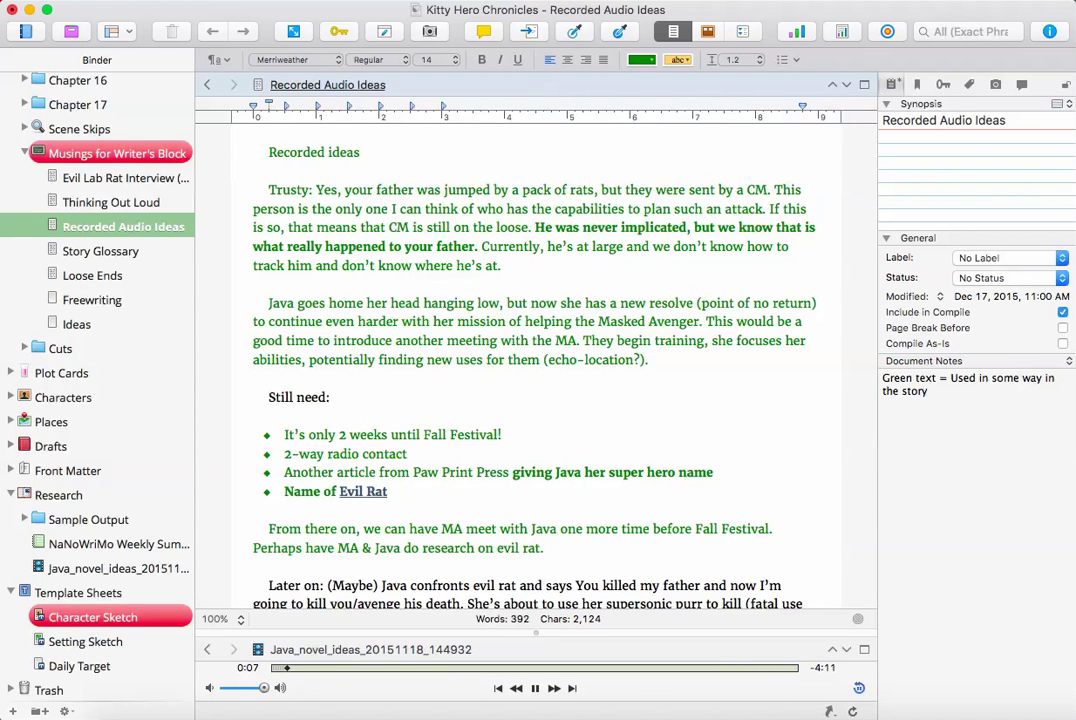
{"action": "type", "text": "."}
{"action": "key", "text": "Return"}
{"action": "key", "text": "Return"}
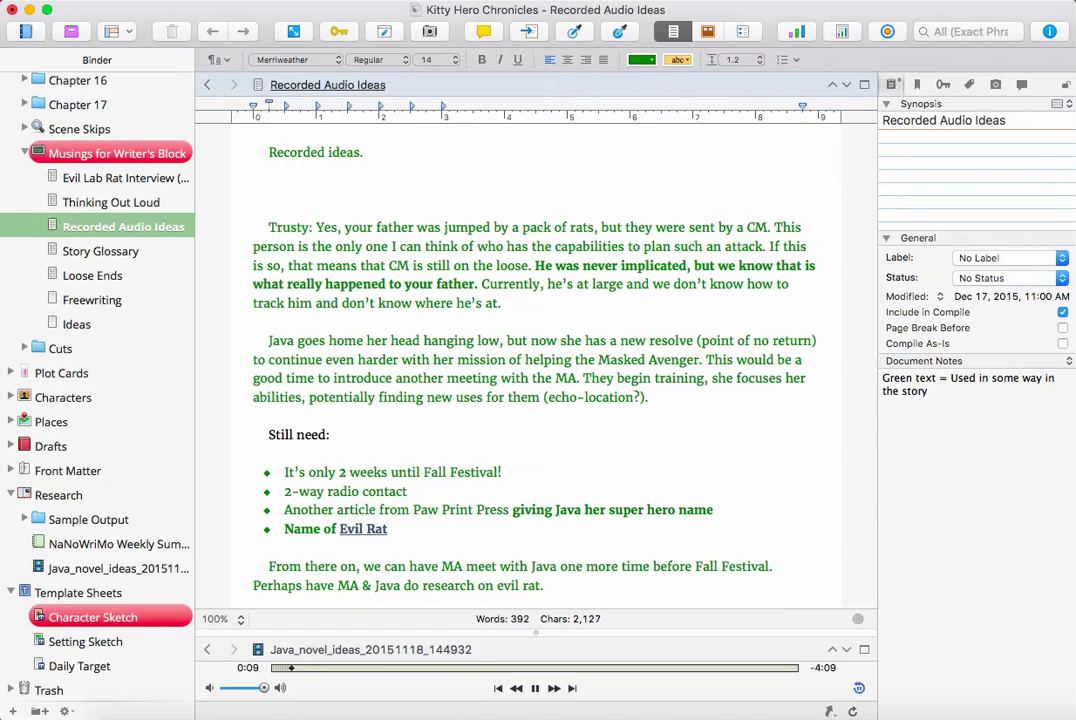
Transcribe "Trusty: Java has just" under the Recorded ideas line, pause the recording, and continue the line with filler letters.
{"action": "type", "text": "Trusty: Jav"}
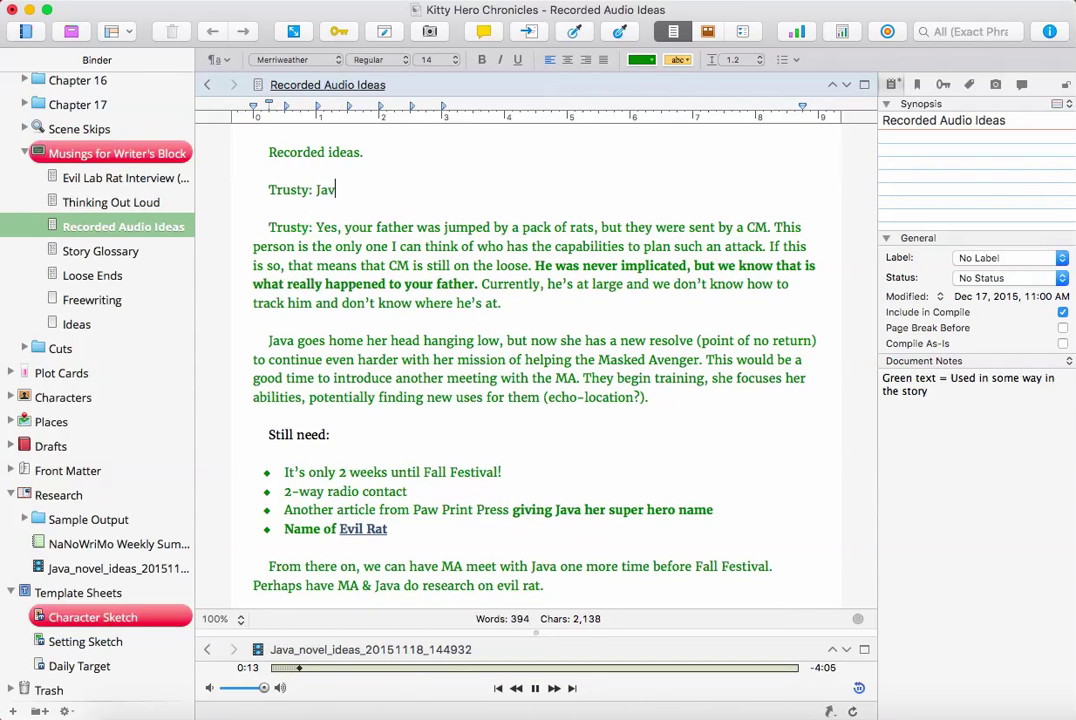
{"action": "type", "text": "a has just"}
{"action": "left_click", "coordinate": [541, 688]}
{"action": "type", "text": "jjfkldajfklasdfjlasjdlkfjaslkdfl;"}
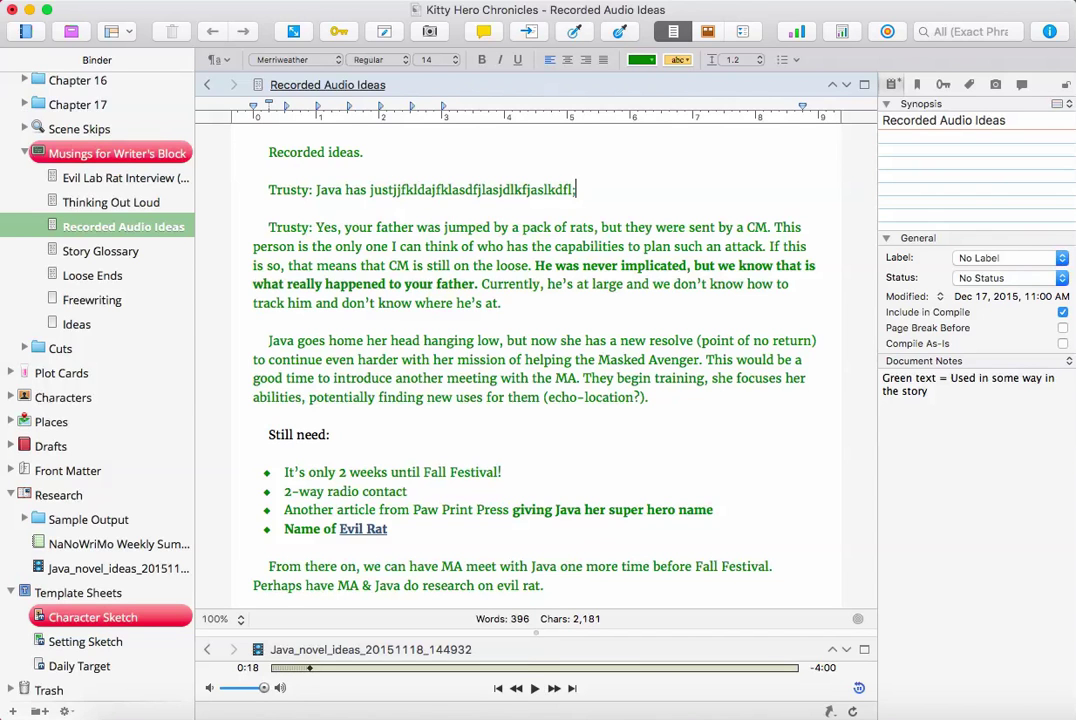
Resume the recording, add the paragraph "Blah blah blah blah blah blah...." below the Trusty line, and pause playback.
{"action": "left_click", "coordinate": [536, 689]}
{"action": "key", "text": "Return"}
{"action": "key", "text": "Return"}
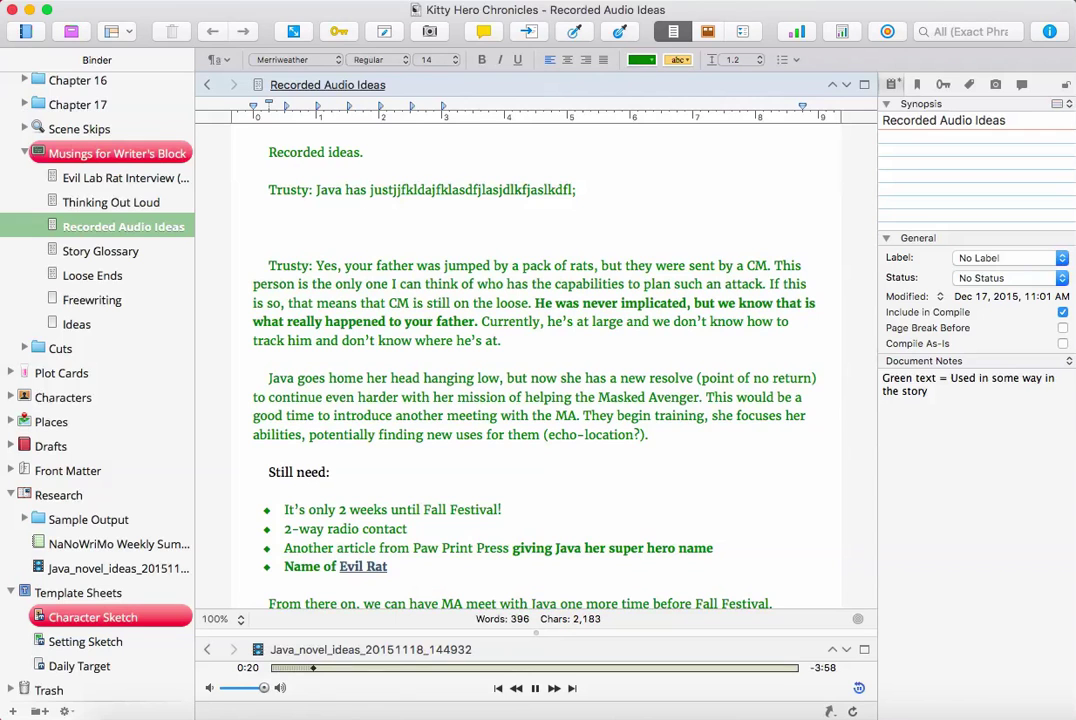
{"action": "type", "text": "Blah blah "}
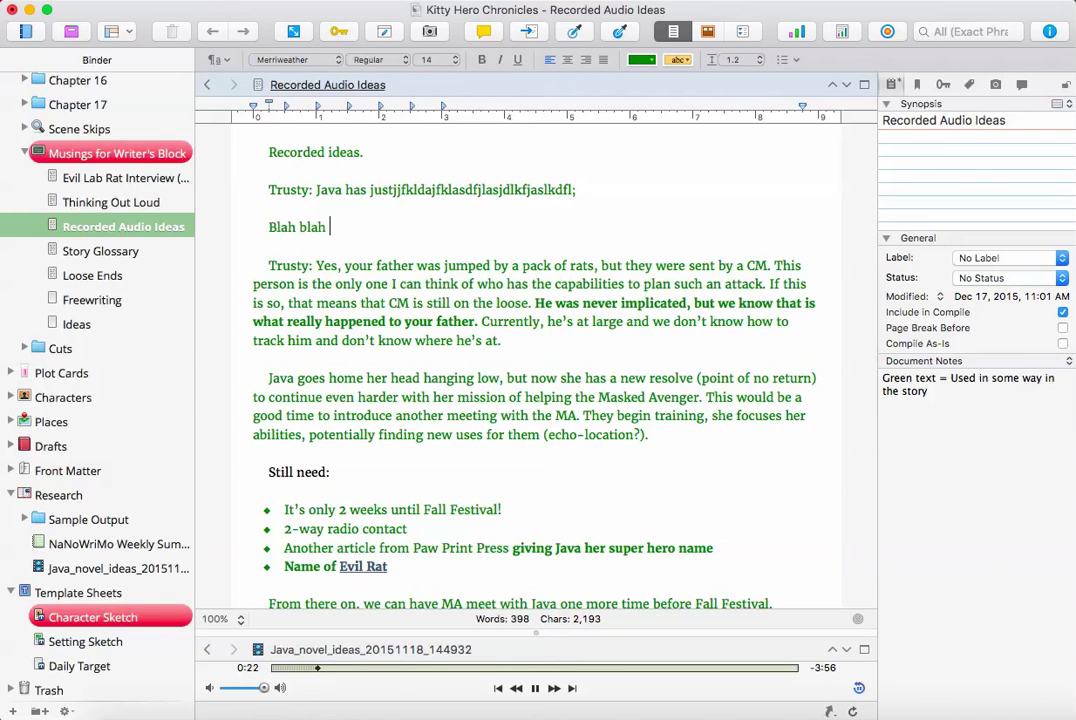
{"action": "type", "text": "blah blah blah balh"}
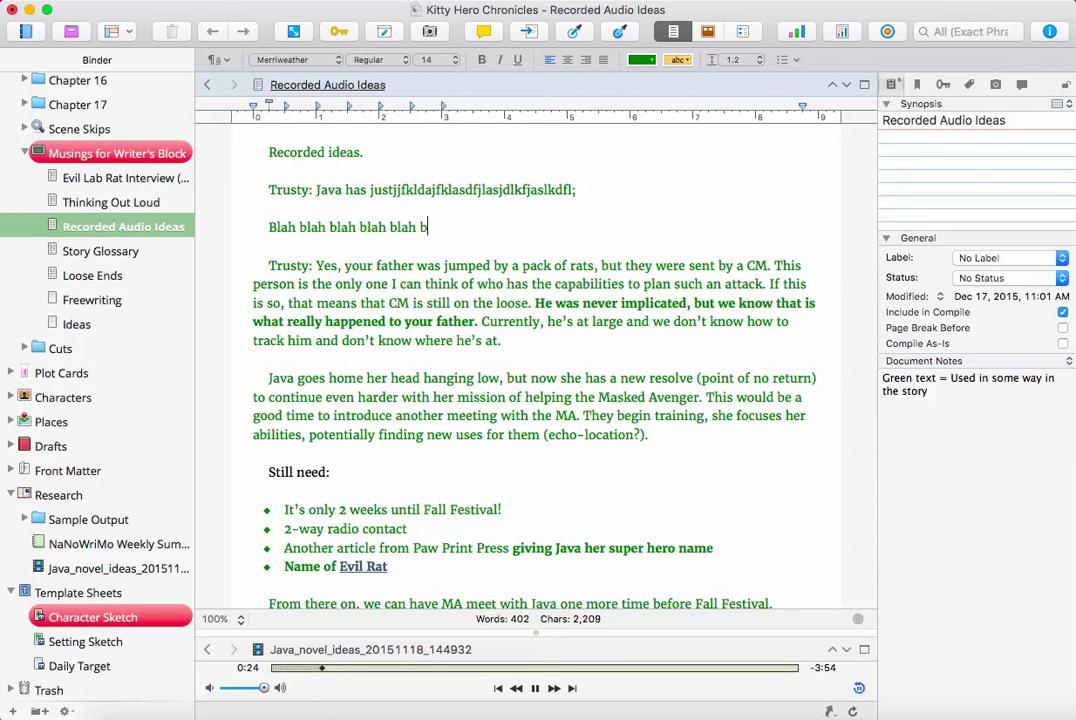
{"action": "key", "text": "BackSpace"}
{"action": "key", "text": "BackSpace"}
{"action": "key", "text": "BackSpace"}
{"action": "type", "text": "lah...."}
{"action": "left_click", "coordinate": [535, 688]}
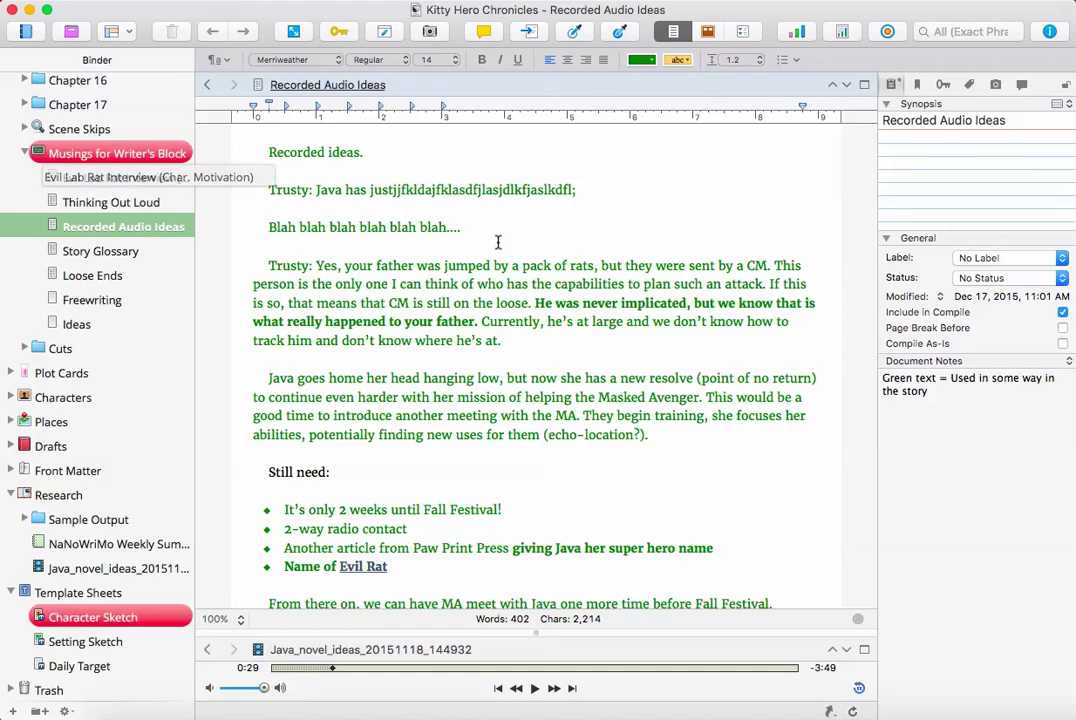
Delete the three practice transcription lines above the original first Trusty paragraph in Recorded Audio Ideas.
{"action": "left_click_drag", "start_coordinate": [434, 267], "coordinate": [501, 341]}
{"action": "scroll", "coordinate": [532, 446], "scroll_direction": "down", "scroll_amount": 10}
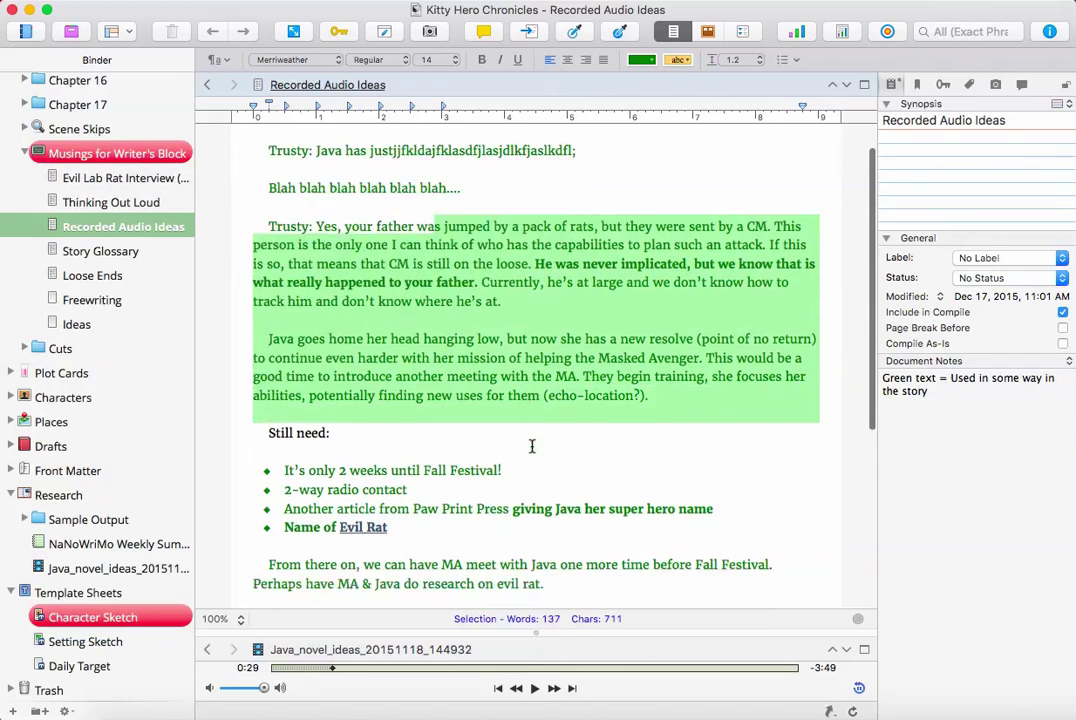
{"action": "scroll", "coordinate": [532, 446], "scroll_direction": "up", "scroll_amount": 10}
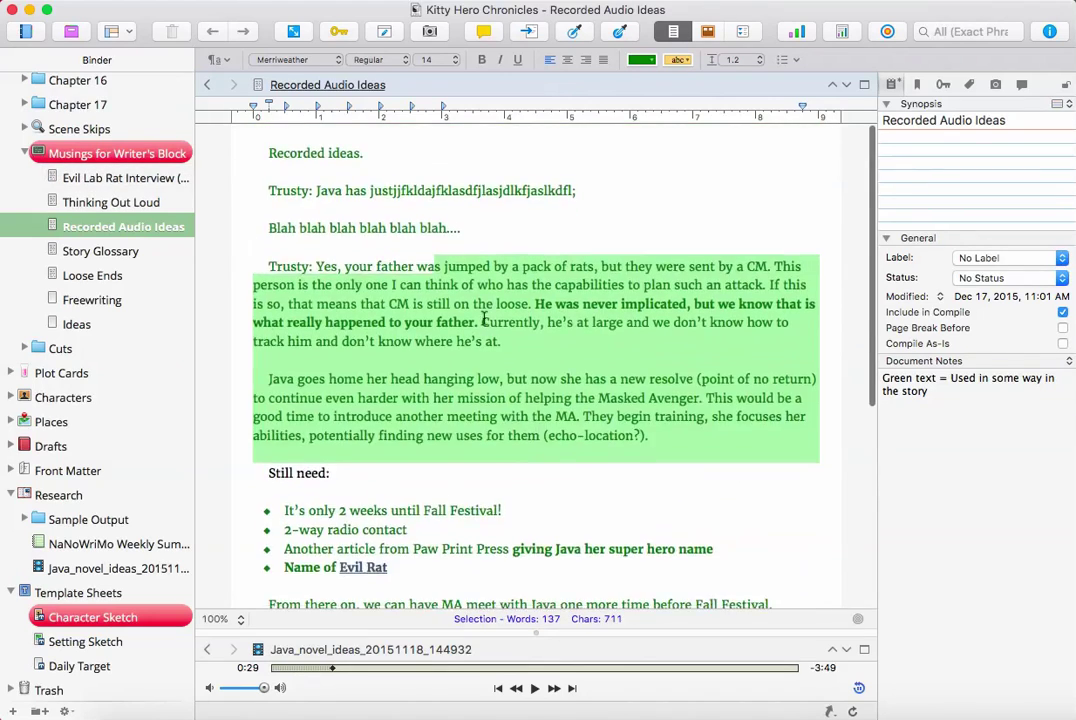
{"action": "left_click_drag", "start_coordinate": [266, 259], "coordinate": [258, 135]}
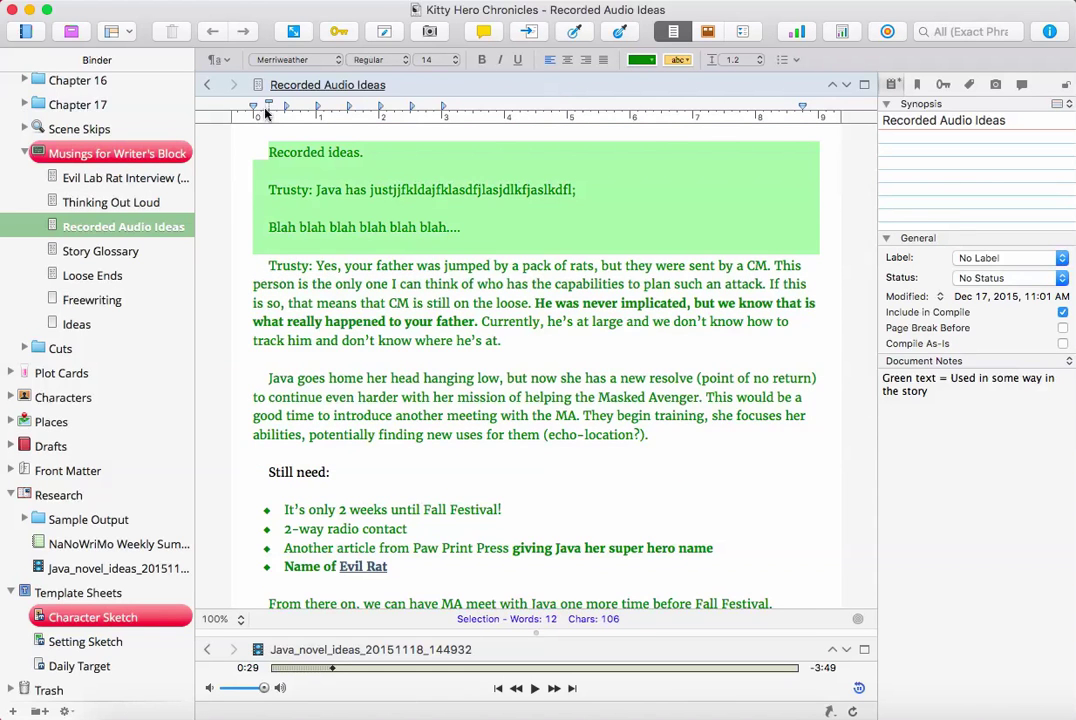
{"action": "key", "text": "BackSpace"}
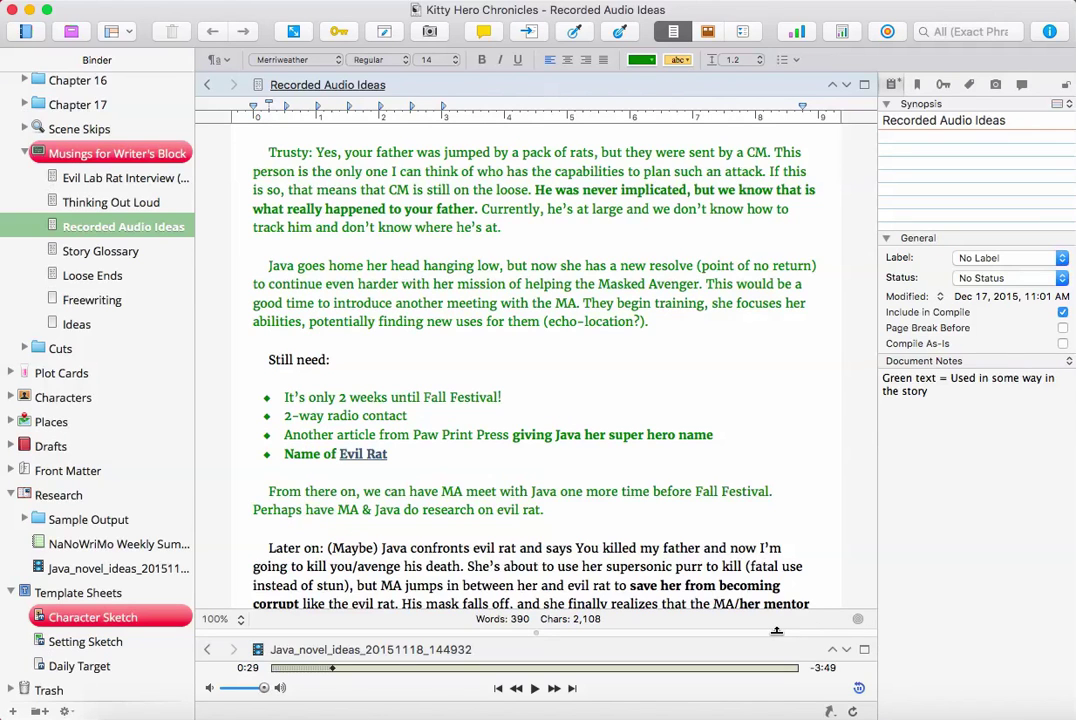
Load Thinking Out Loud into the lower editor, reduce that pane's height, and view the notes about Java visiting St. Maryvole's hospital.
{"action": "left_click_drag", "start_coordinate": [776, 631], "coordinate": [773, 377]}
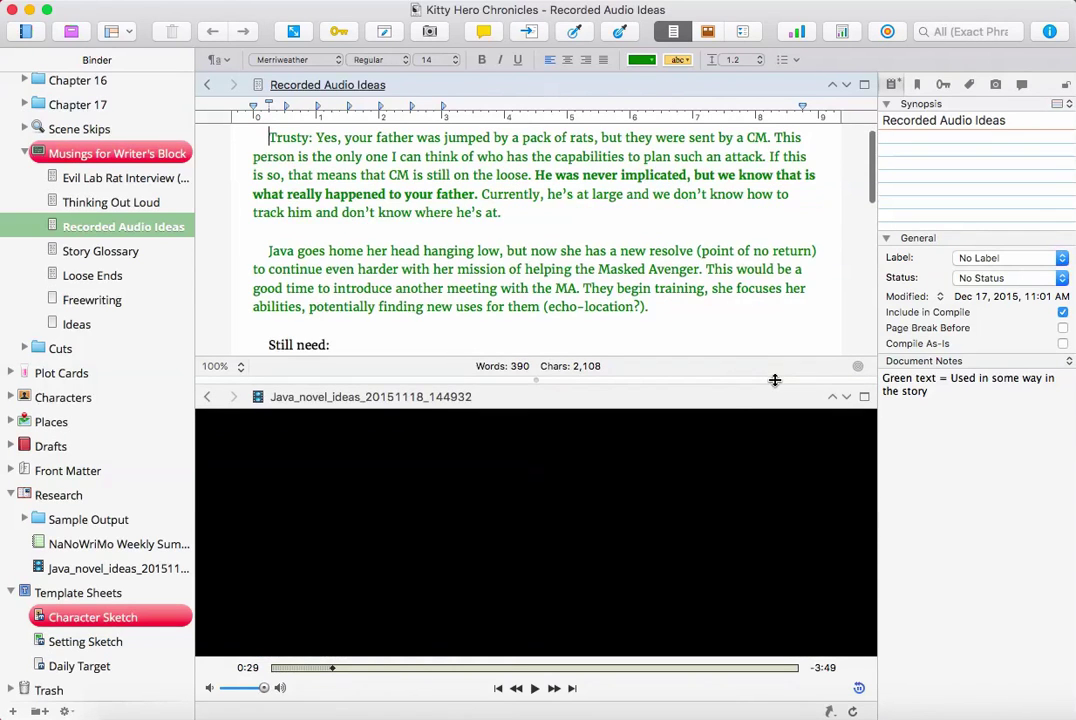
{"action": "left_click", "coordinate": [653, 400]}
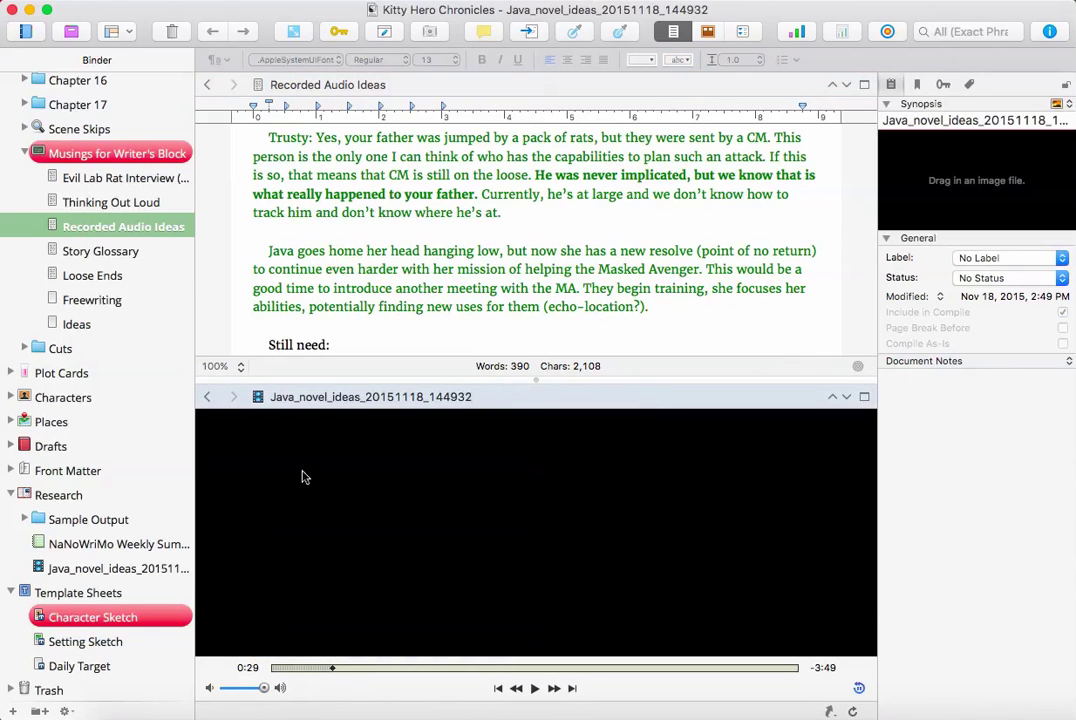
{"action": "left_click", "coordinate": [122, 204]}
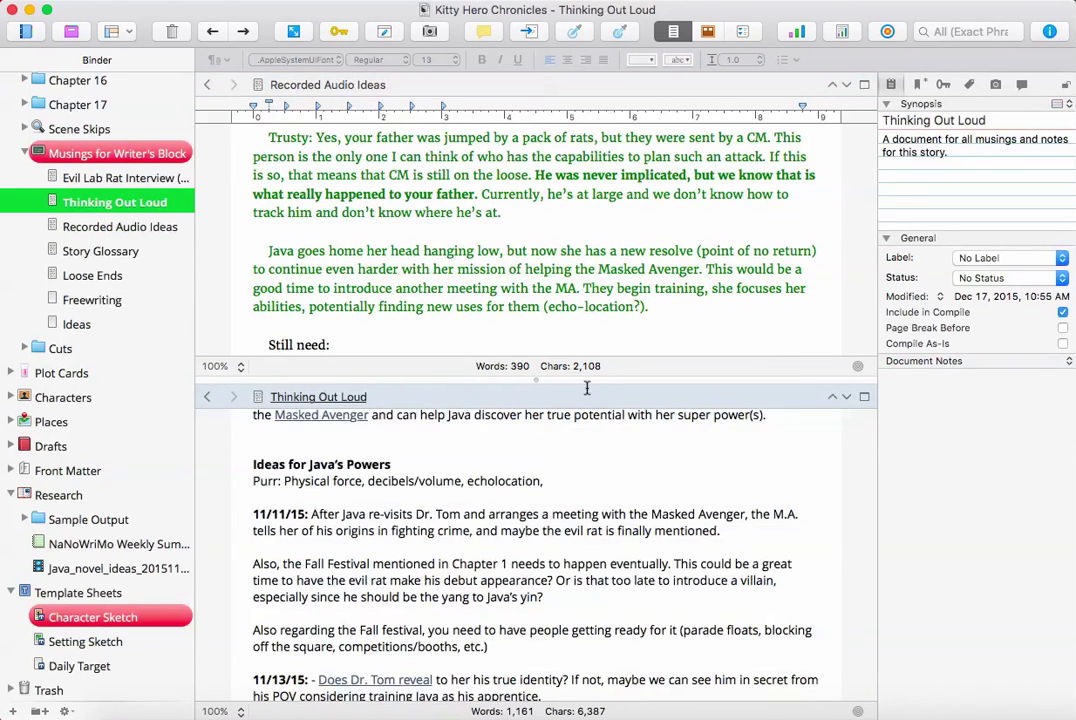
{"action": "left_click_drag", "start_coordinate": [587, 388], "coordinate": [602, 594]}
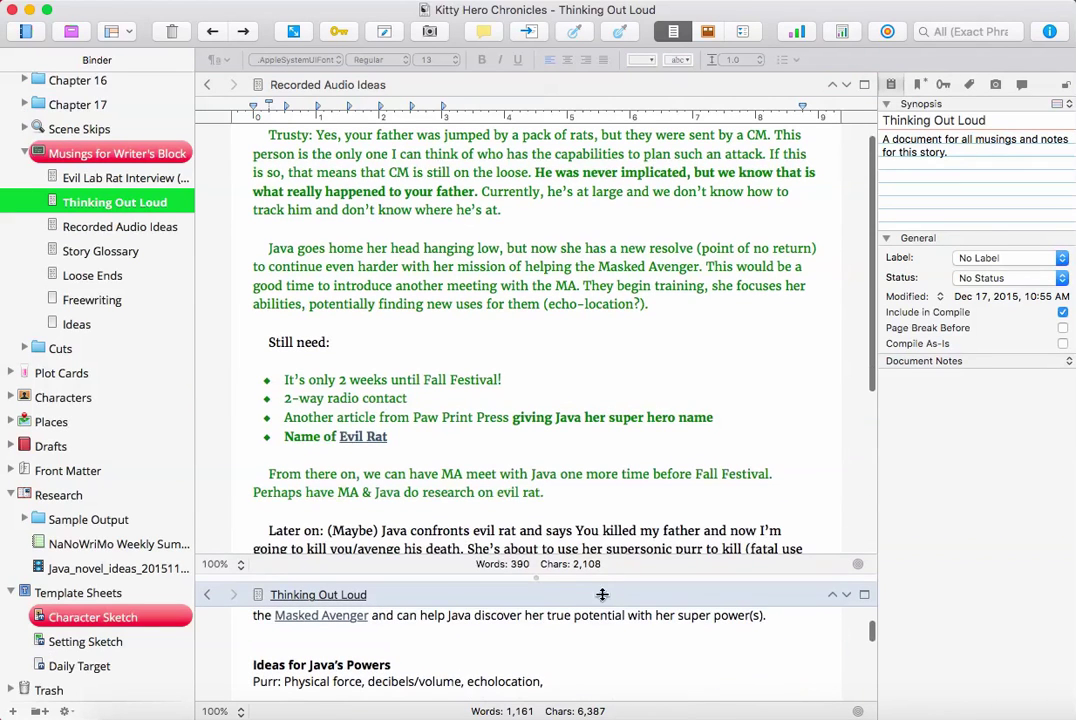
{"action": "left_click", "coordinate": [543, 666]}
{"action": "scroll", "coordinate": [593, 654], "scroll_direction": "down", "scroll_amount": 10}
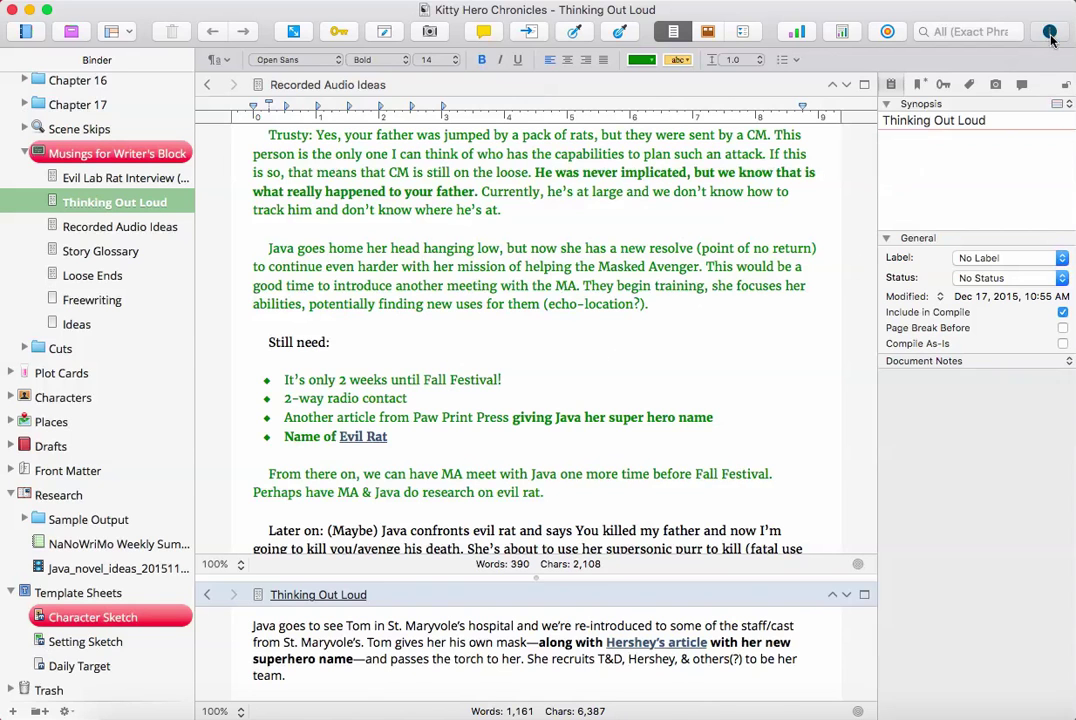
Hide the inspector and the binder so only the two split editors remain in view.
{"action": "left_click", "coordinate": [1049, 33]}
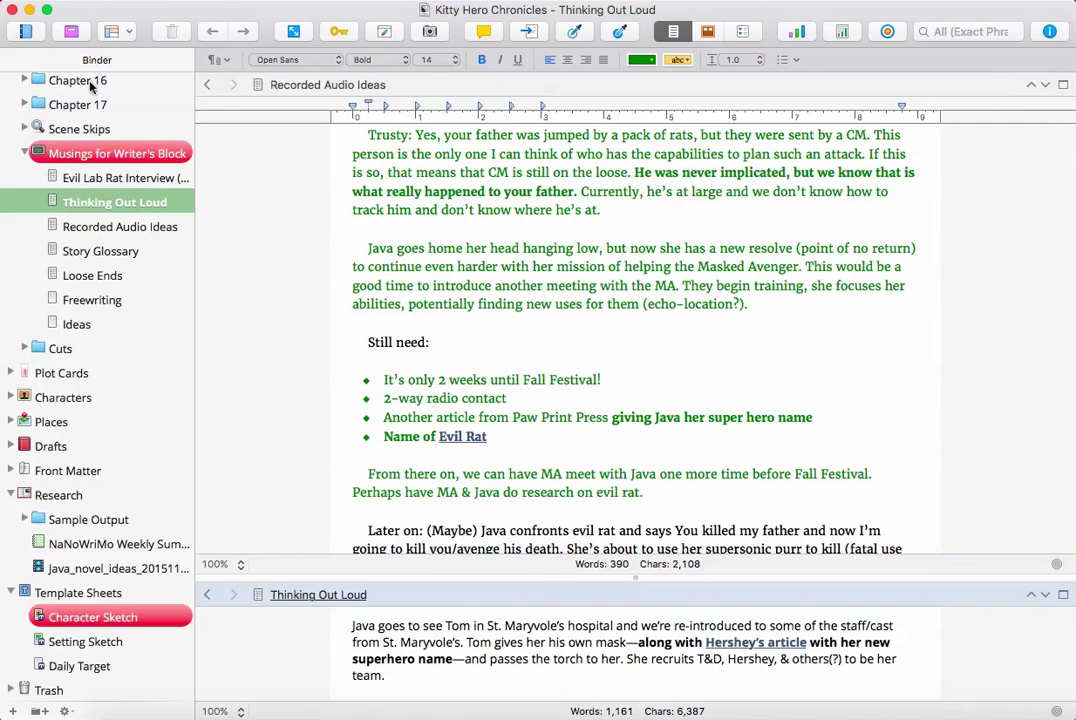
{"action": "left_click", "coordinate": [27, 33]}
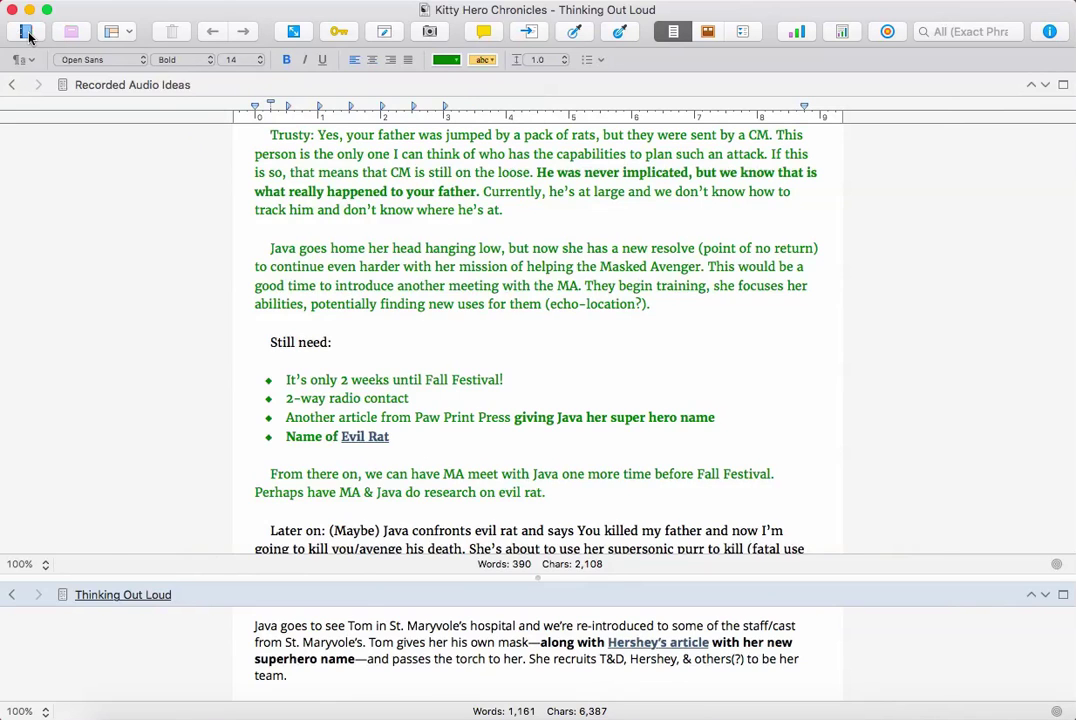
Show the binder and the inspector again and make the Recorded Audio Ideas editor active.
{"action": "left_click", "coordinate": [27, 33]}
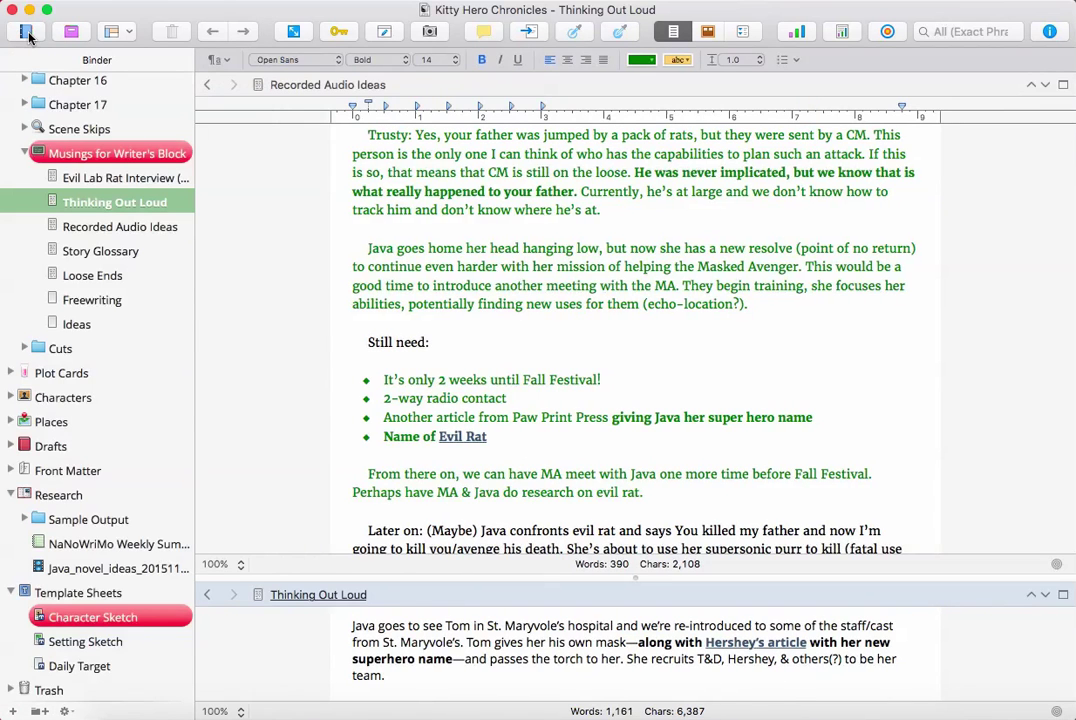
{"action": "left_click", "coordinate": [1048, 31]}
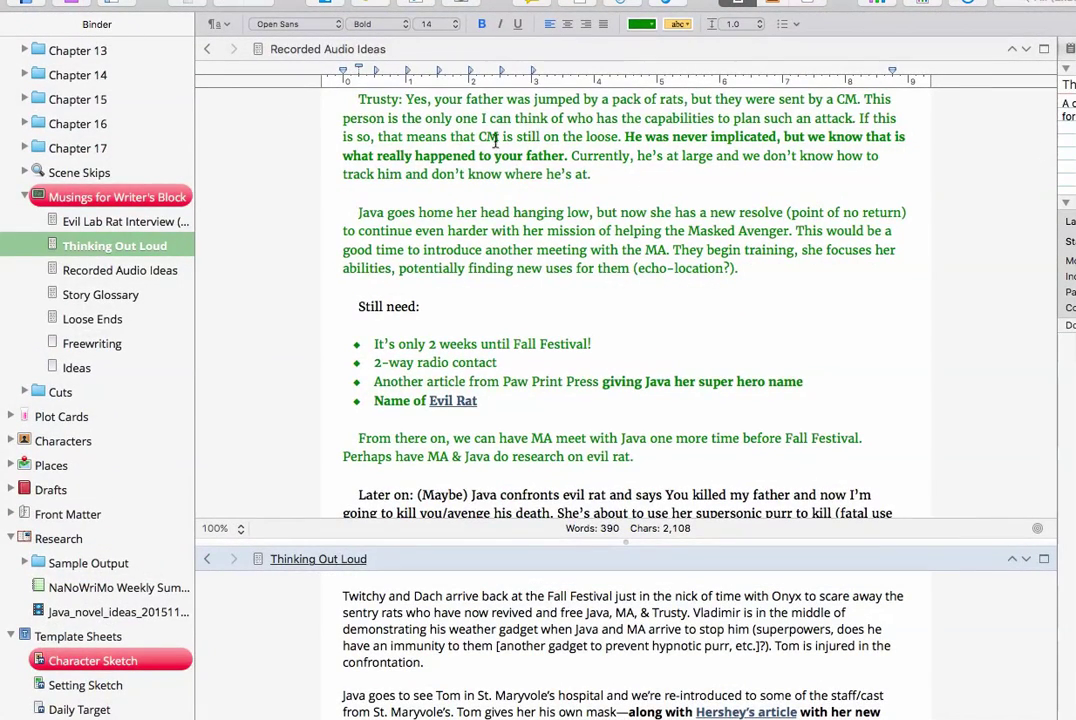
{"action": "mouse_move", "coordinate": [134, 1]}
{"action": "left_click", "coordinate": [45, 10]}
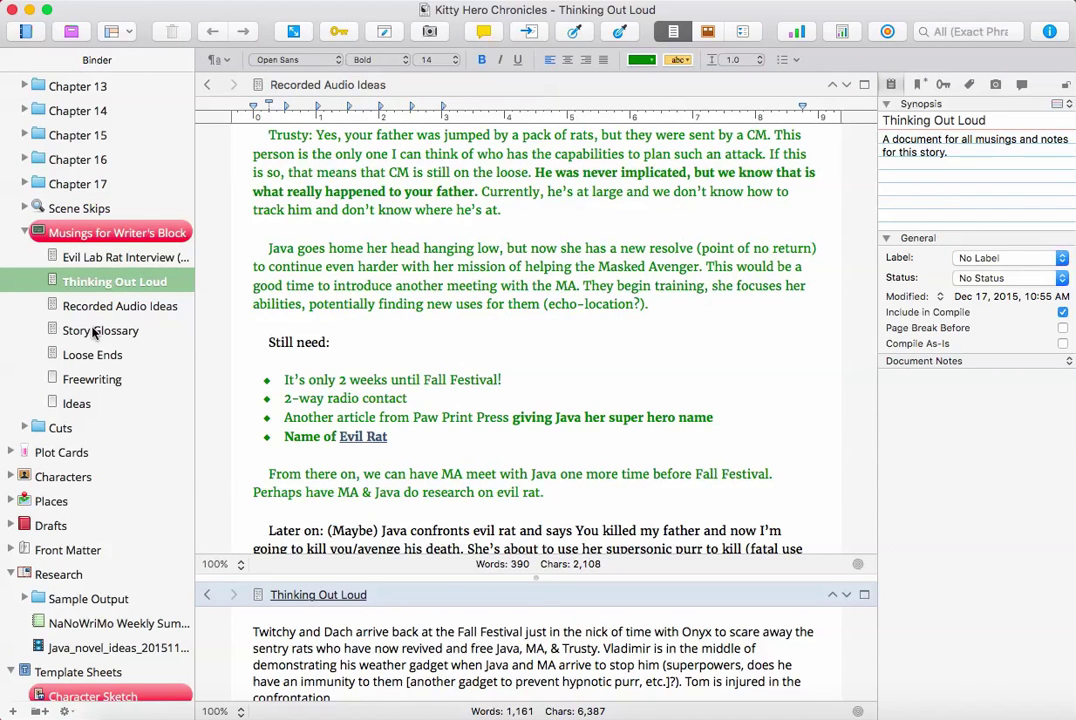
{"action": "left_click", "coordinate": [547, 191]}
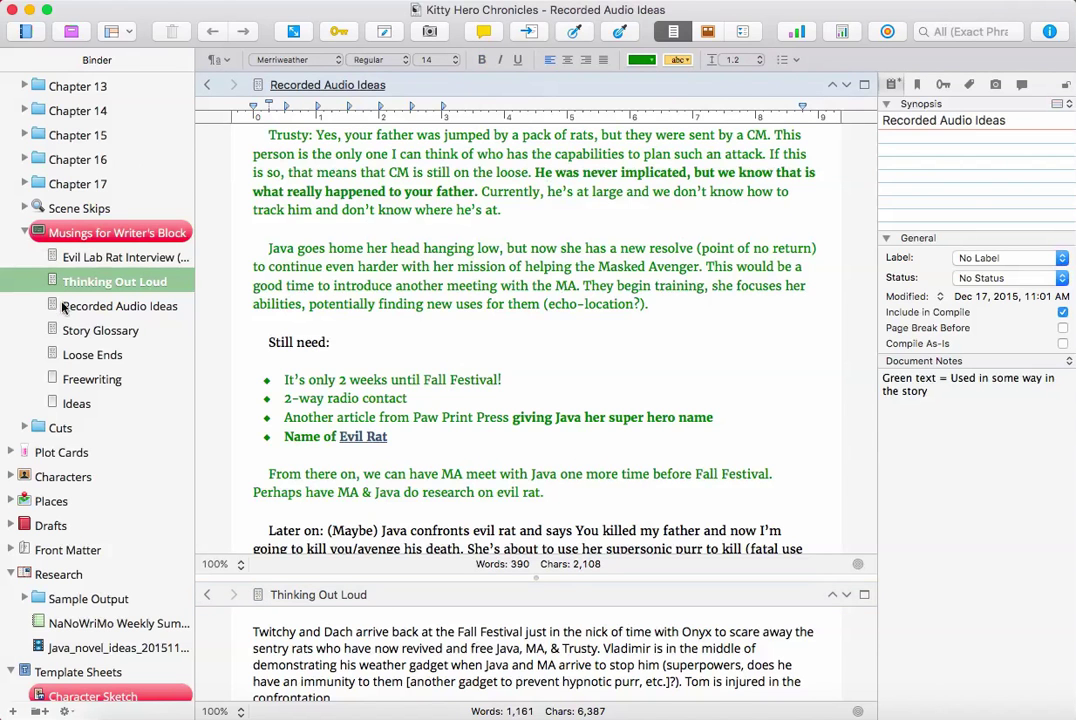
View the Story Glossary, Loose Ends, Freewriting and Ideas documents in turn in the upper editor.
{"action": "left_click", "coordinate": [71, 335]}
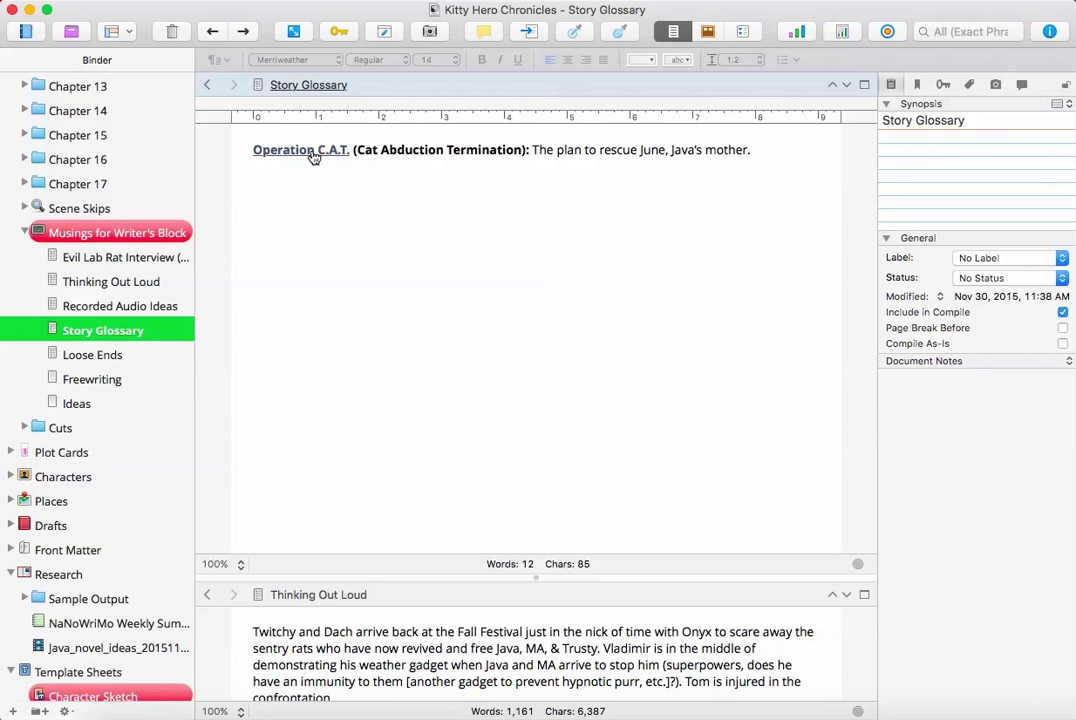
{"action": "left_click", "coordinate": [128, 357]}
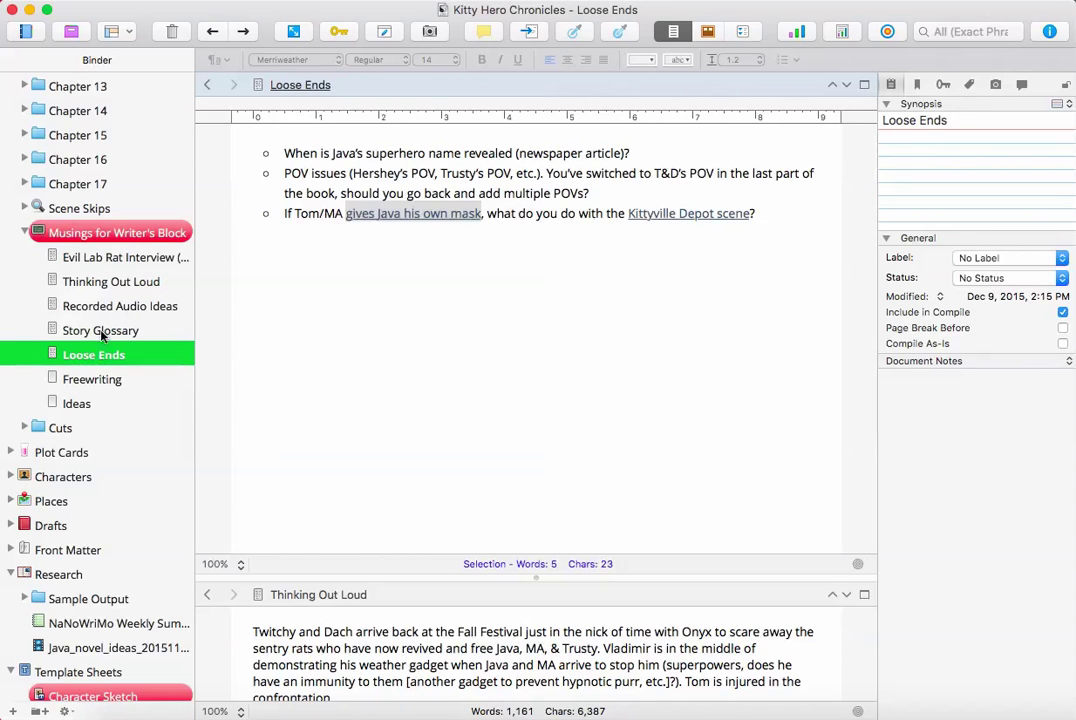
{"action": "left_click", "coordinate": [84, 381]}
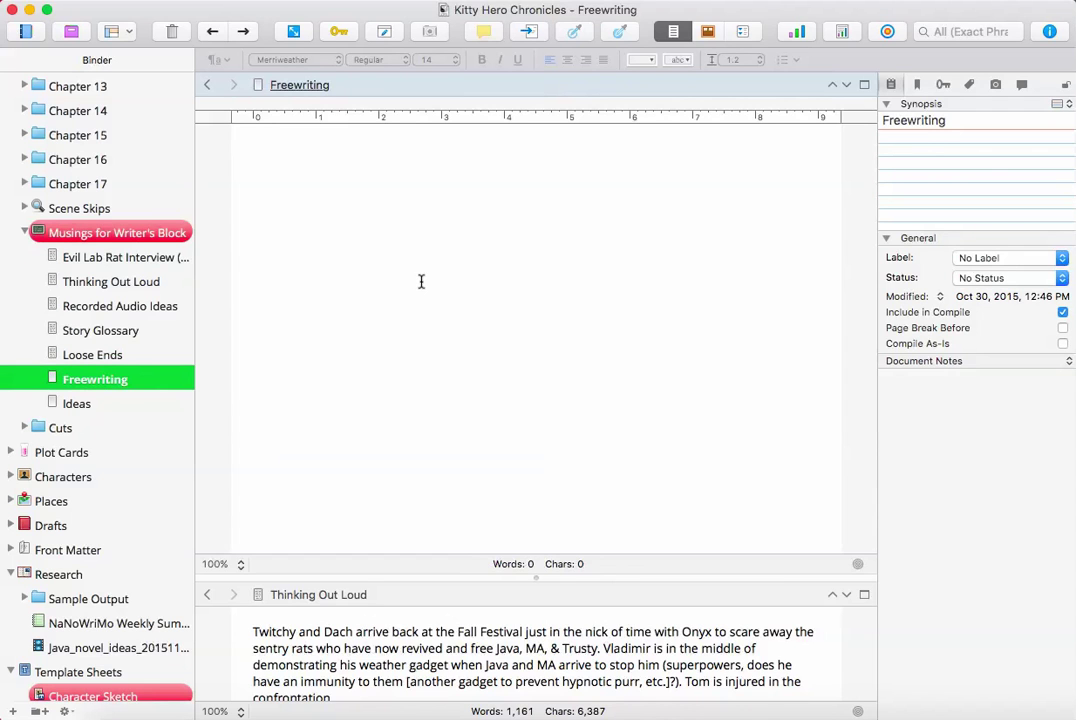
{"action": "left_click", "coordinate": [85, 401]}
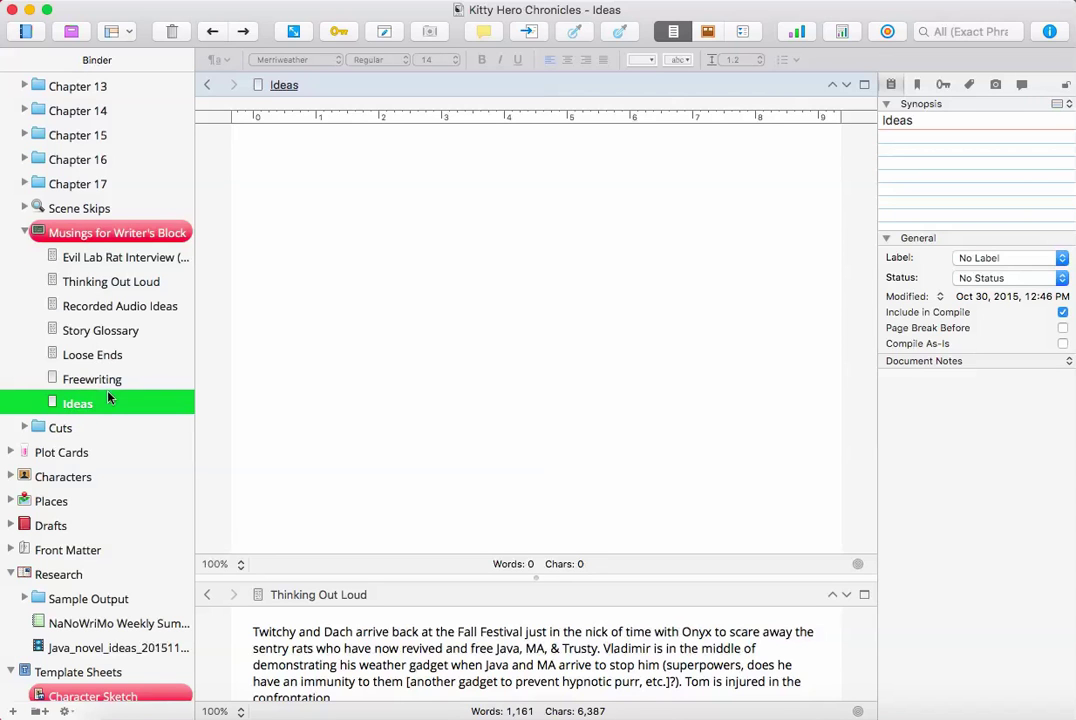
View the Chapter 8 Cuts document inside the Cuts folder, and collapse Cuts and Musings for Writer's Block in the binder.
{"action": "left_click", "coordinate": [45, 428]}
{"action": "left_click", "coordinate": [24, 428]}
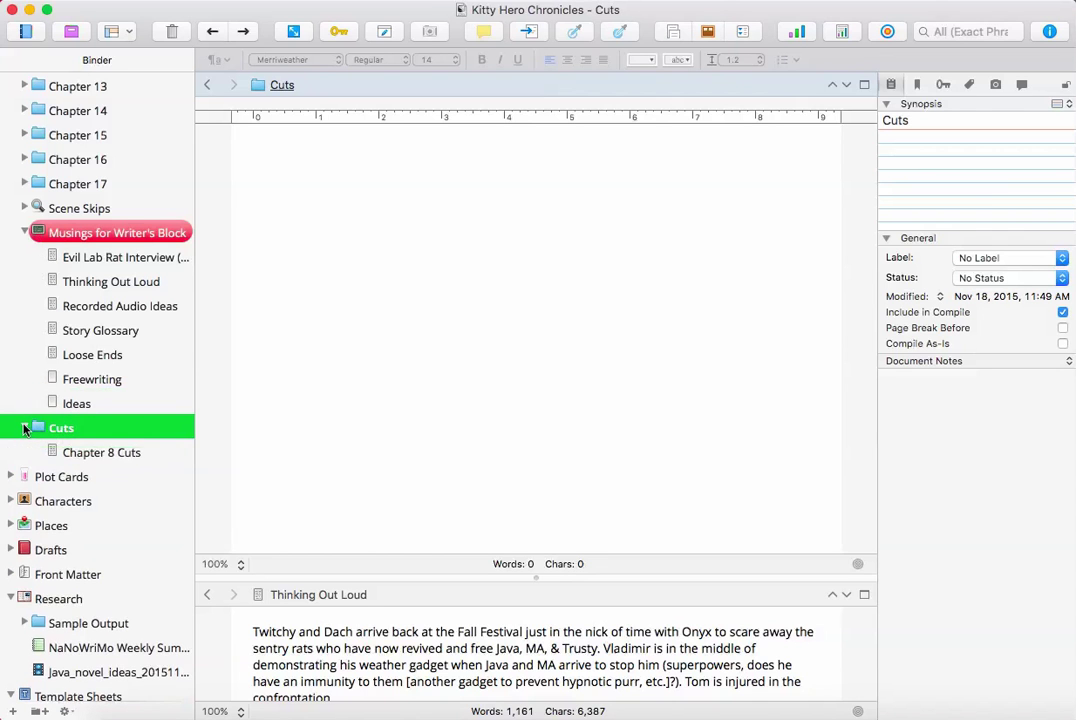
{"action": "left_click", "coordinate": [80, 452]}
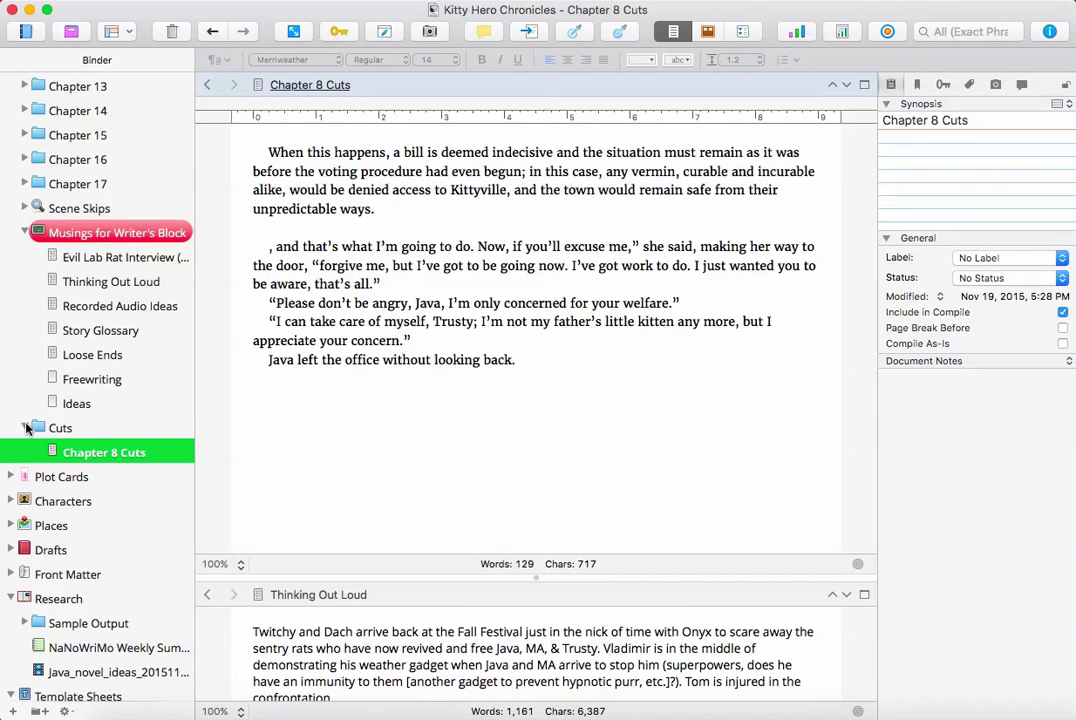
{"action": "left_click", "coordinate": [24, 428]}
{"action": "scroll", "coordinate": [40, 400], "scroll_direction": "up", "scroll_amount": 8}
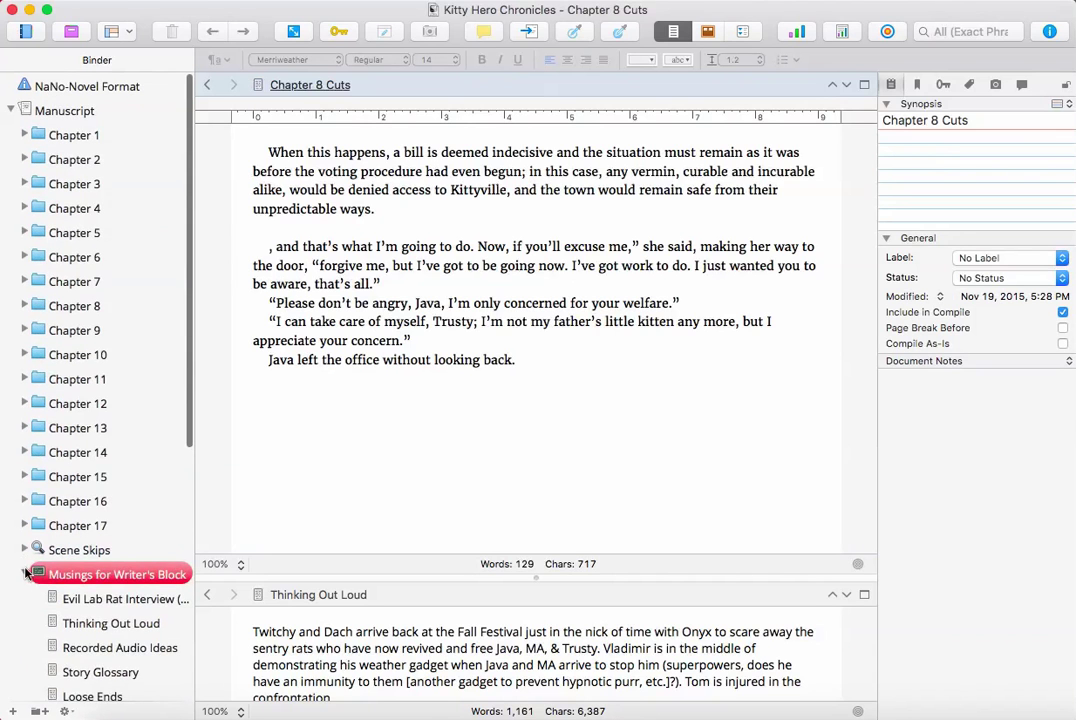
{"action": "left_click", "coordinate": [24, 577]}
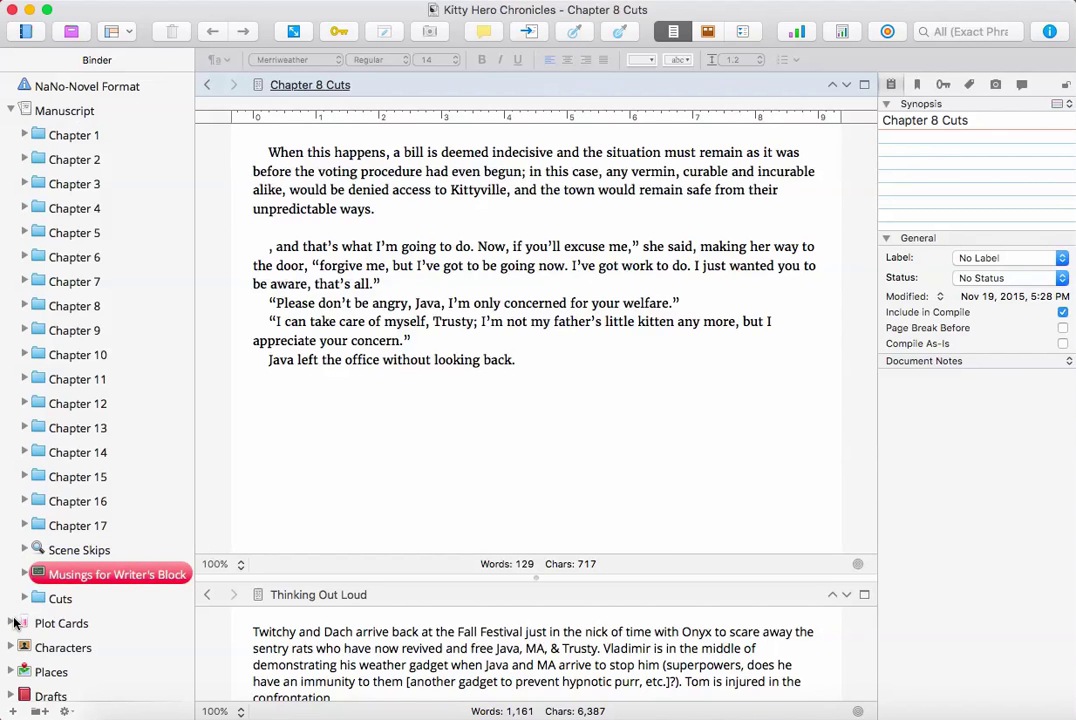
Open NaNoWriMo Weekly Summaries from the Research folder and read through the notes from Week 1 to Week 4.
{"action": "scroll", "coordinate": [11, 484], "scroll_direction": "down", "scroll_amount": 5}
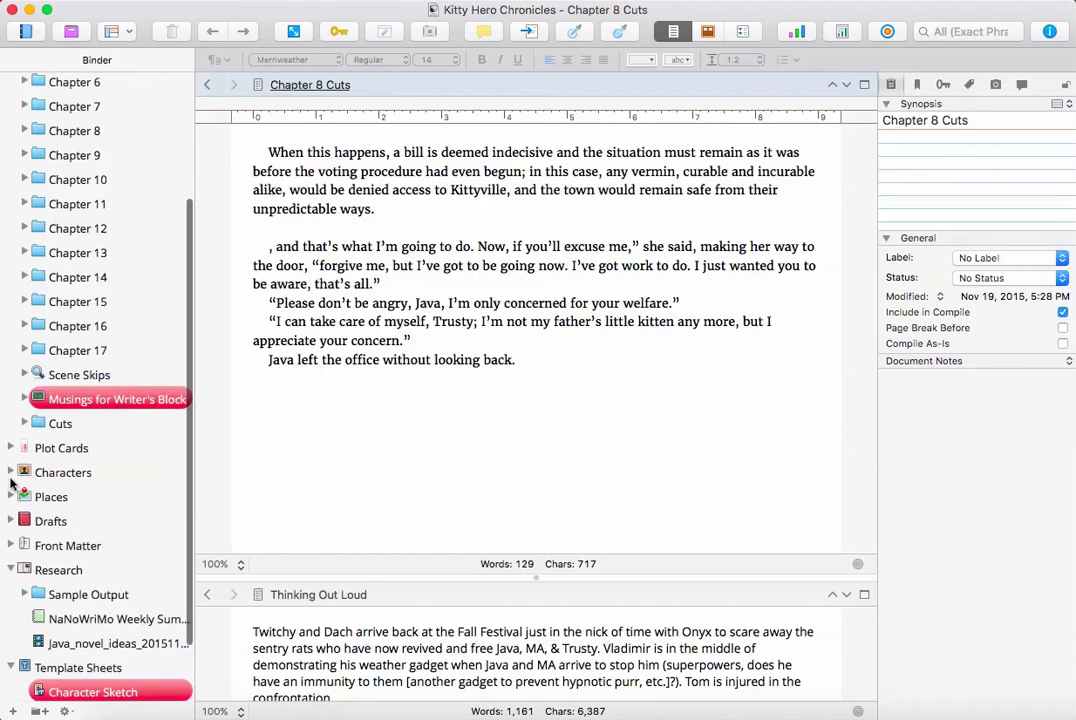
{"action": "scroll", "coordinate": [14, 490], "scroll_direction": "down", "scroll_amount": 3}
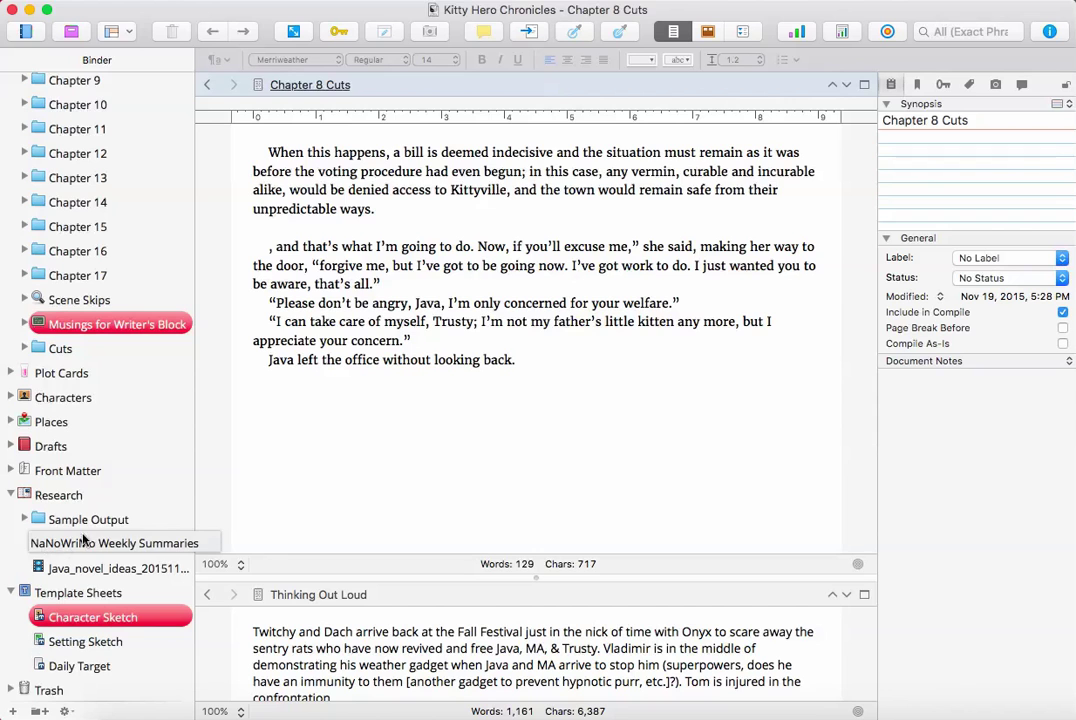
{"action": "left_click", "coordinate": [42, 544]}
{"action": "scroll", "coordinate": [434, 397], "scroll_direction": "up", "scroll_amount": 15}
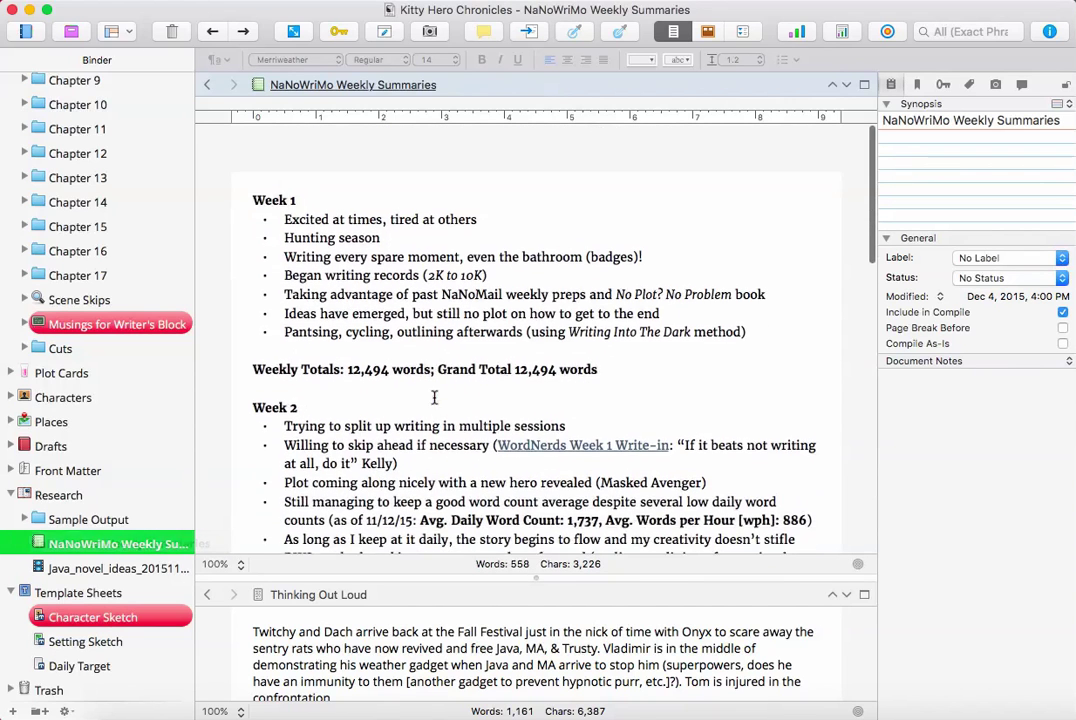
{"action": "scroll", "coordinate": [434, 397], "scroll_direction": "down", "scroll_amount": 2}
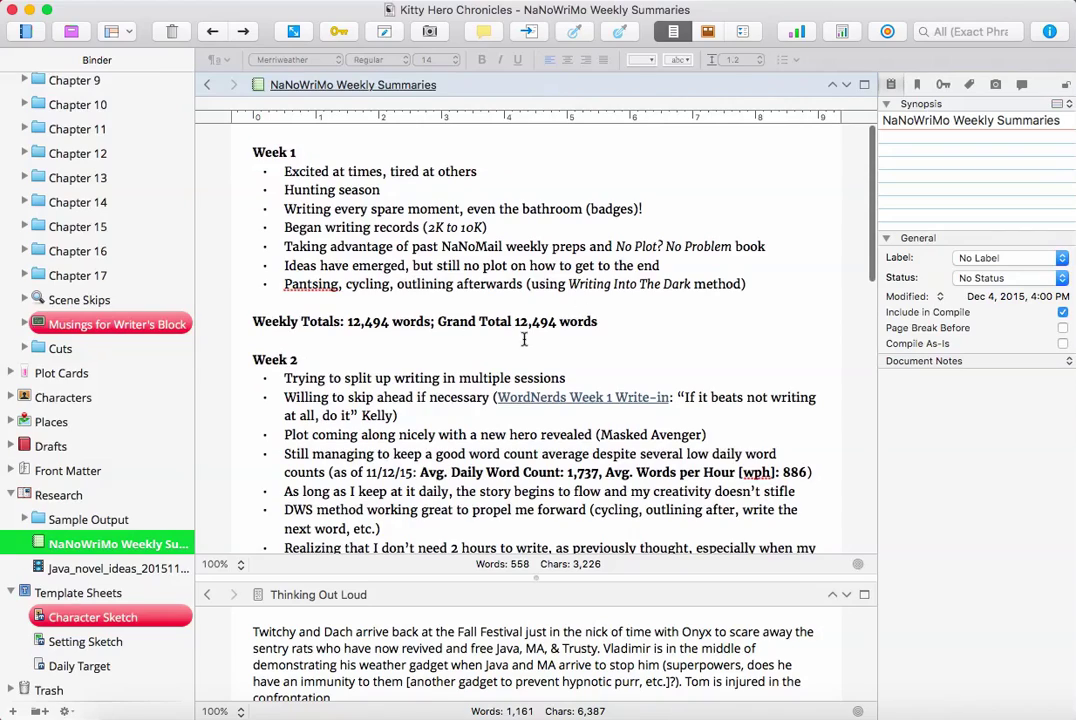
{"action": "scroll", "coordinate": [356, 277], "scroll_direction": "down", "scroll_amount": 20}
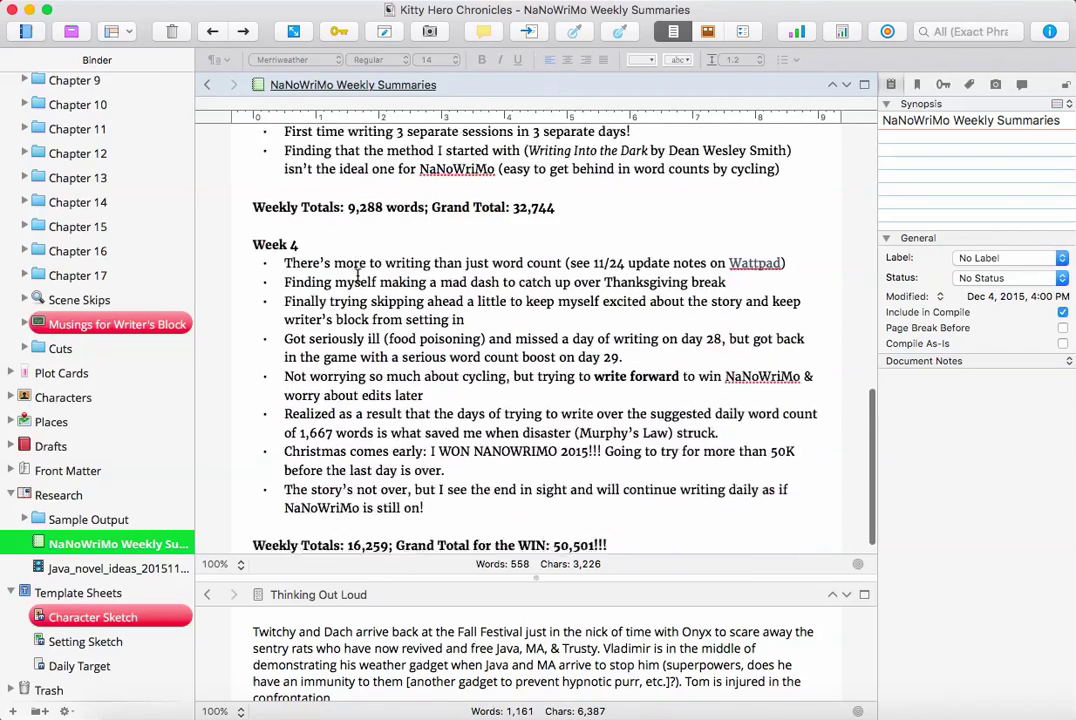
{"action": "scroll", "coordinate": [357, 277], "scroll_direction": "up", "scroll_amount": 20}
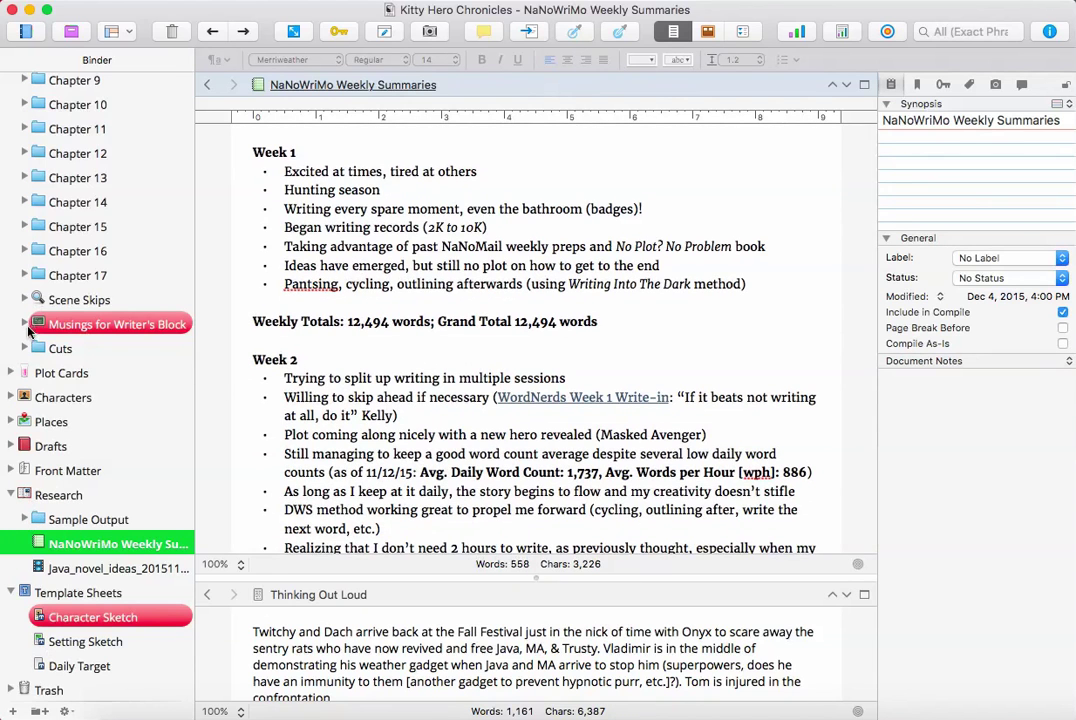
Open the Chapter 13 folder and look over the manuscript's chapter list in the binder.
{"action": "left_click", "coordinate": [80, 177]}
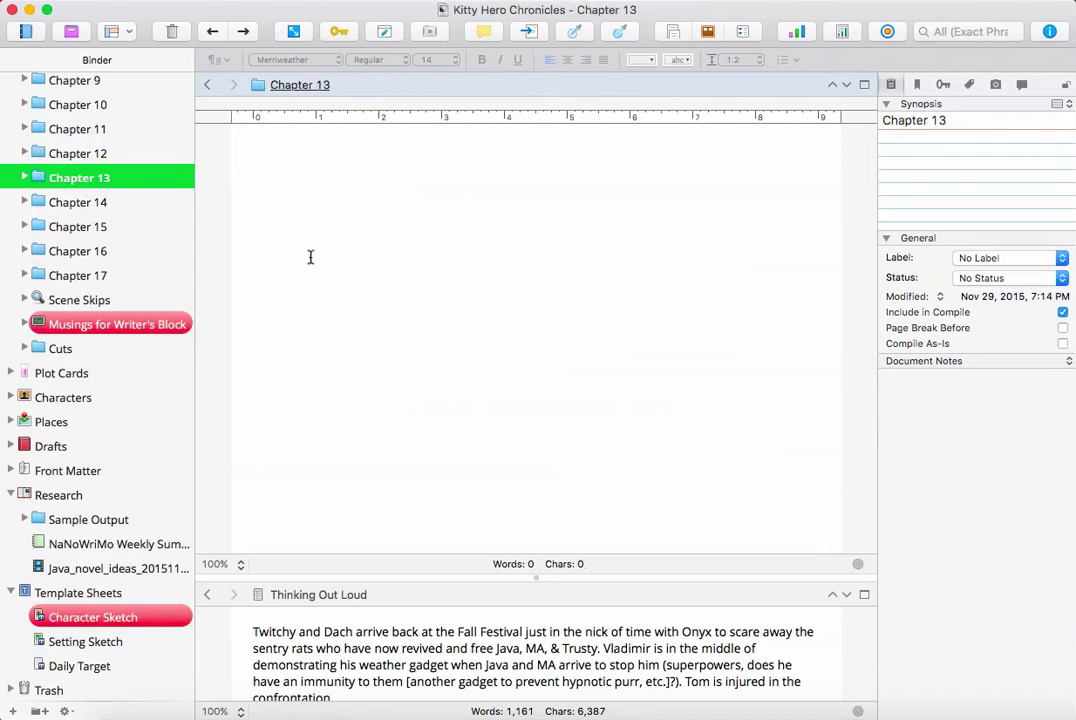
{"action": "scroll", "coordinate": [115, 262], "scroll_direction": "up", "scroll_amount": 8}
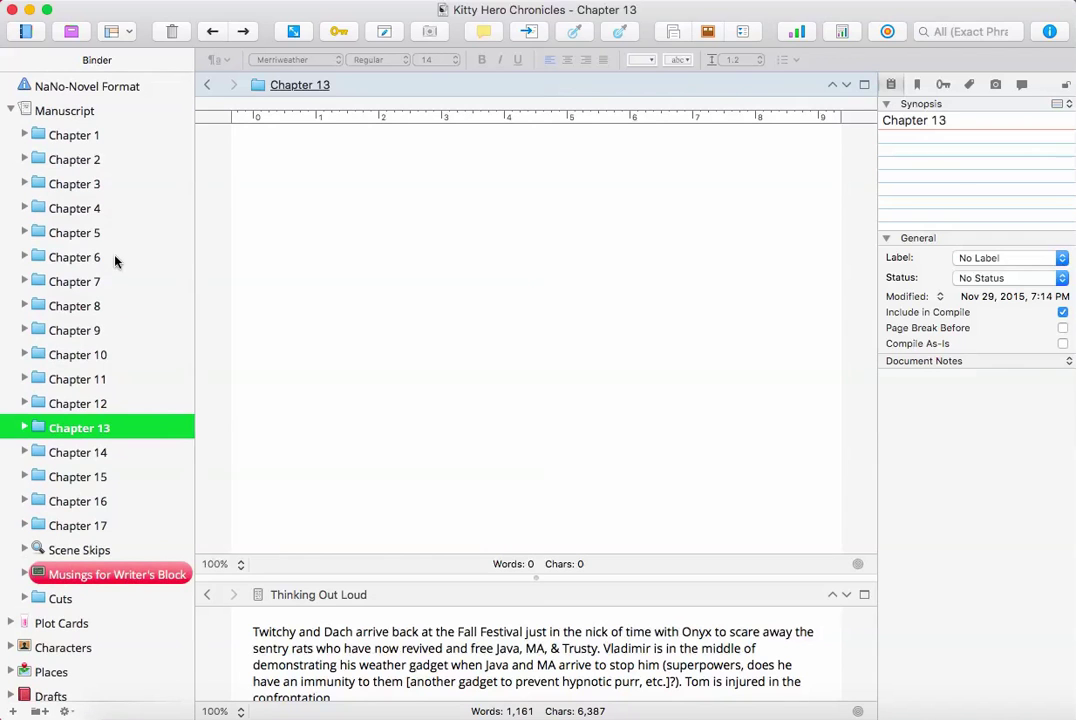
{"action": "scroll", "coordinate": [38, 619], "scroll_direction": "down", "scroll_amount": 3}
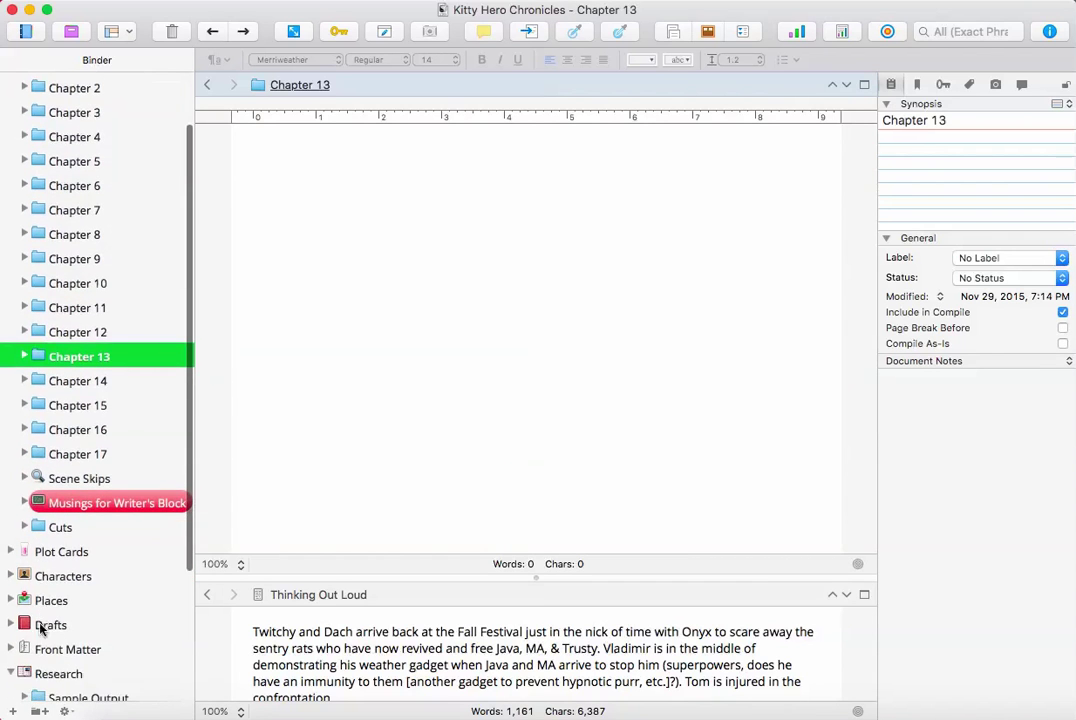
{"action": "scroll", "coordinate": [62, 597], "scroll_direction": "down", "scroll_amount": 3}
Reopen NaNoWriMo Weekly Summaries and compare the grand totals of Weeks 2, 3 and 4, highlighting each figure.
{"action": "left_click", "coordinate": [40, 619]}
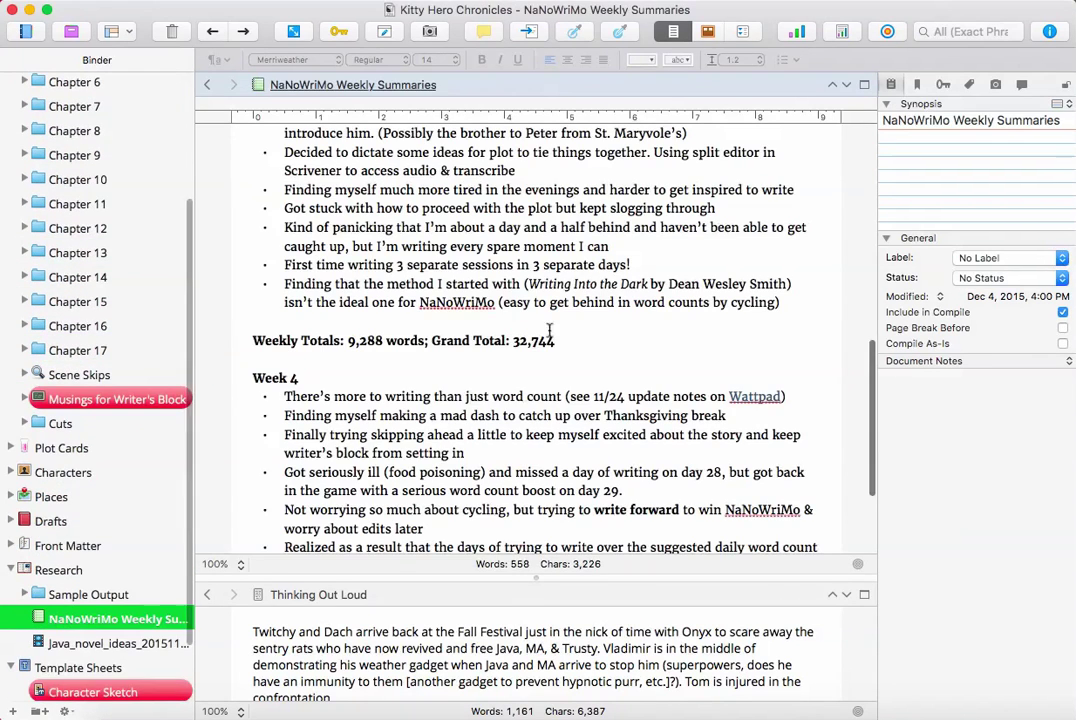
{"action": "double_click", "coordinate": [513, 340]}
{"action": "scroll", "coordinate": [520, 320], "scroll_direction": "up", "scroll_amount": 5}
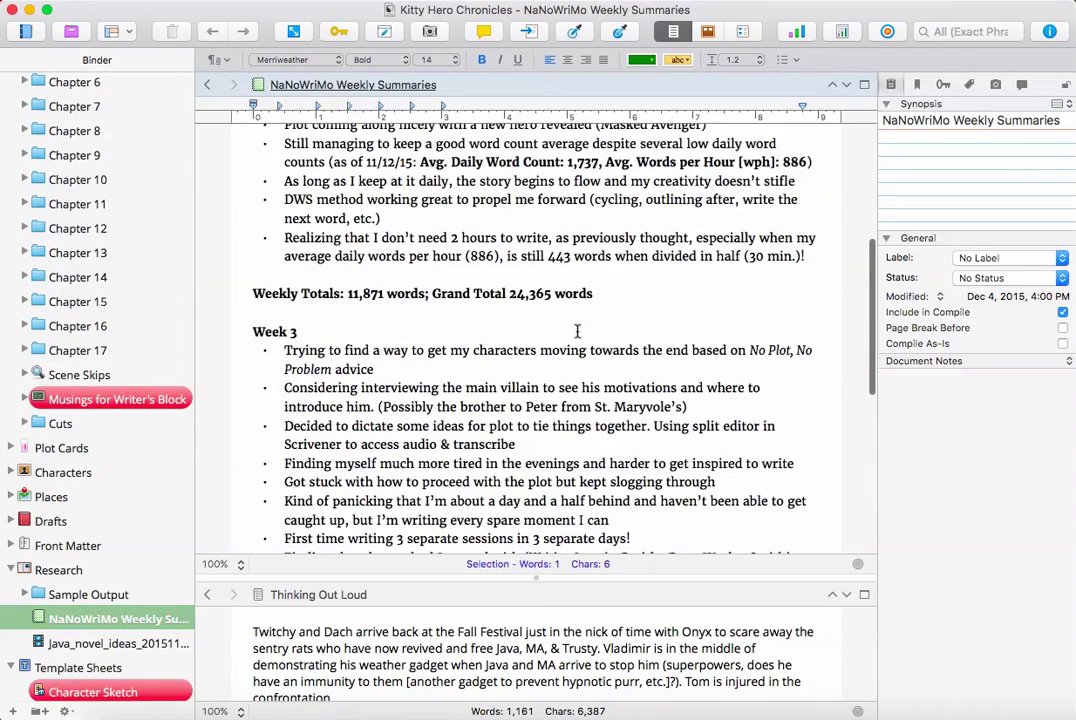
{"action": "double_click", "coordinate": [520, 296]}
{"action": "scroll", "coordinate": [518, 260], "scroll_direction": "down", "scroll_amount": 8}
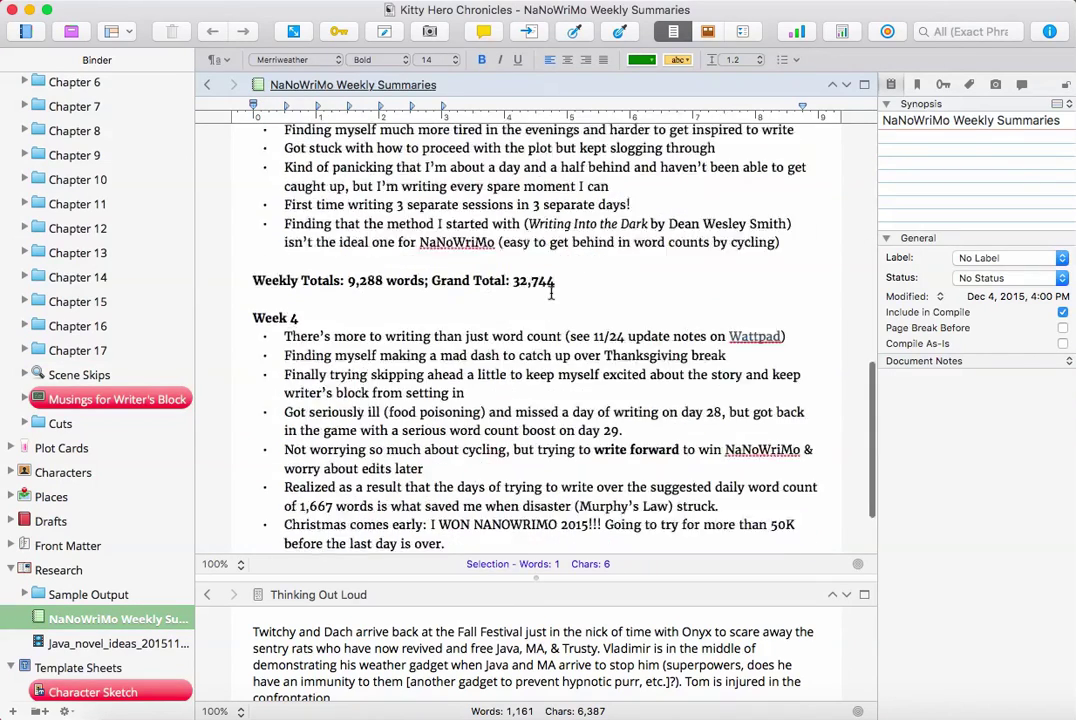
{"action": "left_click_drag", "start_coordinate": [514, 192], "coordinate": [558, 192]}
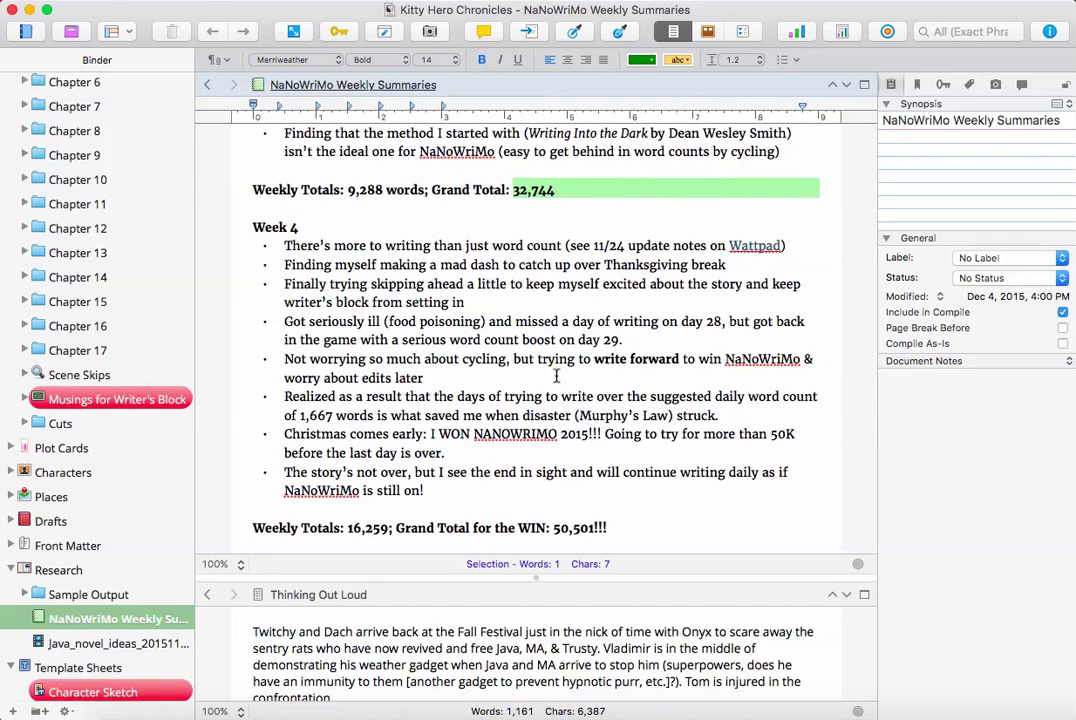
{"action": "left_click_drag", "start_coordinate": [554, 528], "coordinate": [592, 530]}
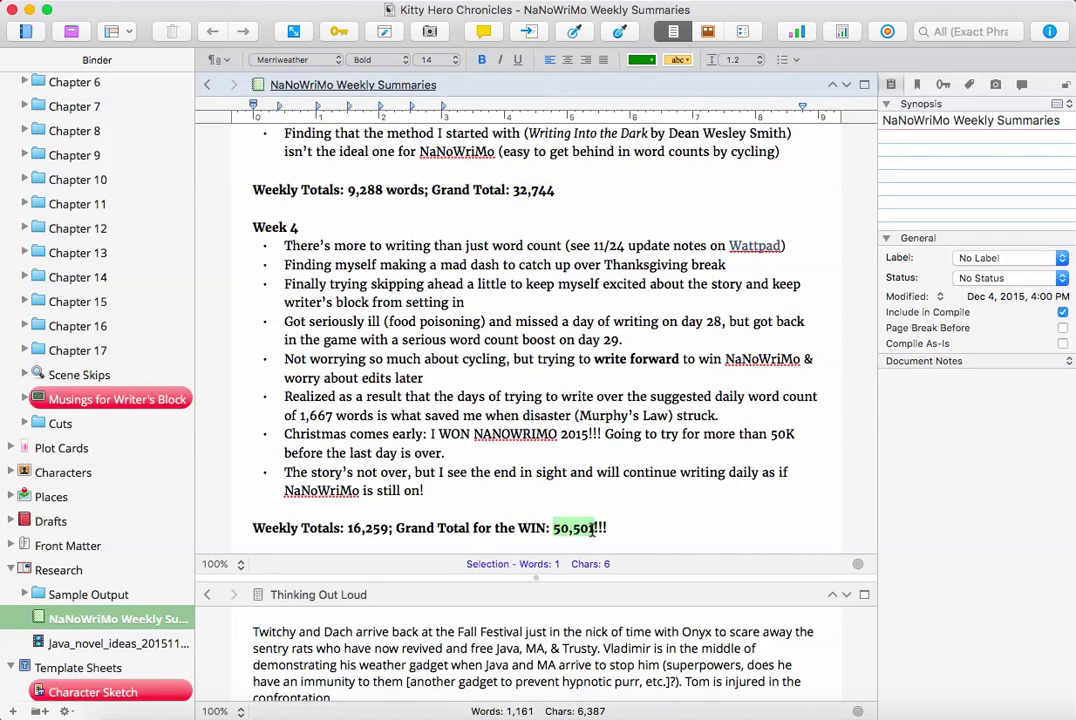
{"action": "scroll", "coordinate": [608, 388], "scroll_direction": "up", "scroll_amount": 10}
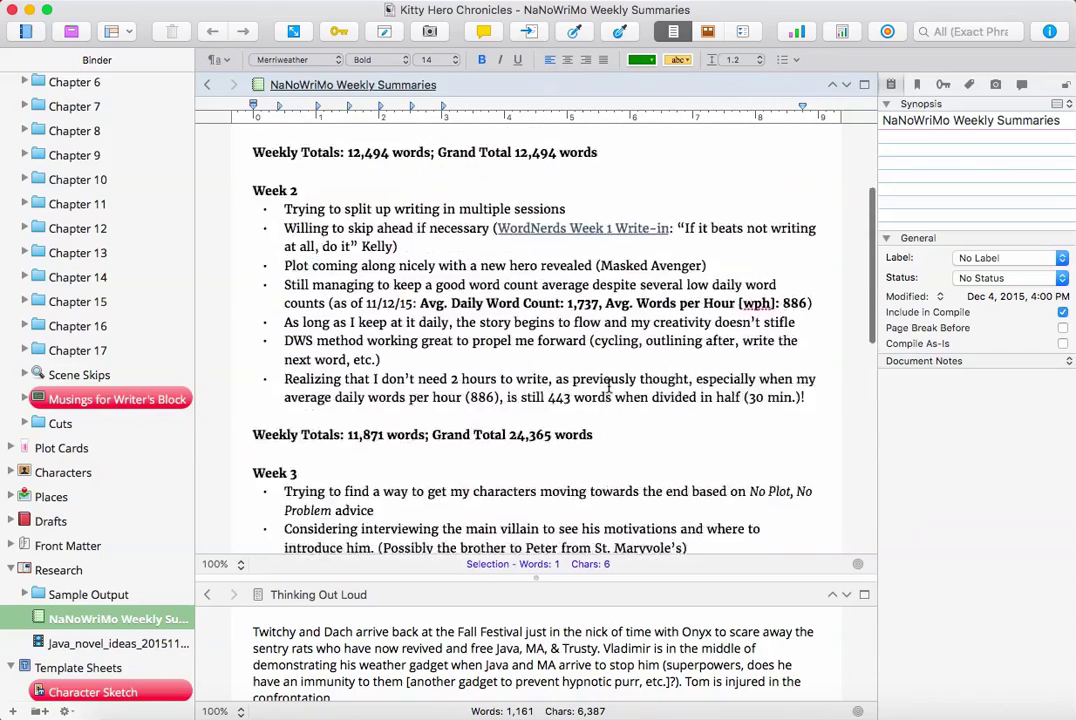
{"action": "scroll", "coordinate": [608, 388], "scroll_direction": "down", "scroll_amount": 10}
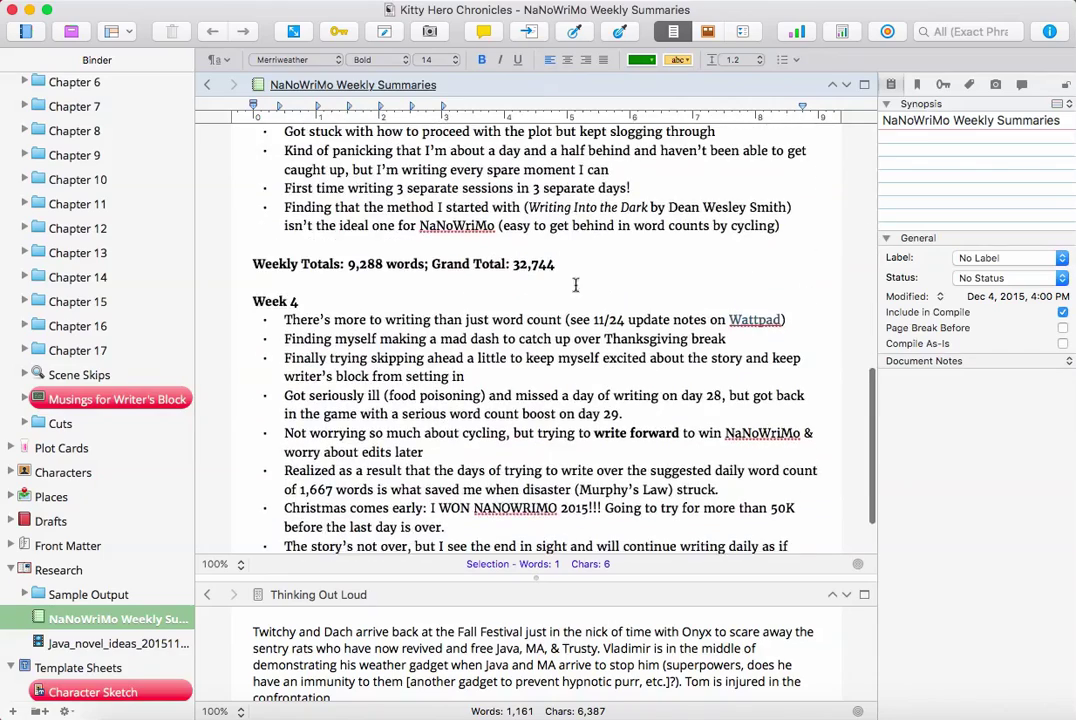
Add the word "words" after the Week 3 and Week 4 grand total figures, keeping the exclamation marks at the end of Week 4's line.
{"action": "left_click", "coordinate": [586, 266]}
{"action": "type", "text": "words"}
{"action": "key", "text": "Down"}
{"action": "key", "text": "Down"}
{"action": "key", "text": "Down"}
{"action": "key", "text": "Down"}
{"action": "key", "text": "Down"}
{"action": "key", "text": "Down"}
{"action": "key", "text": "Down"}
{"action": "key", "text": "Down"}
{"action": "key", "text": "Down"}
{"action": "key", "text": "Down"}
{"action": "key", "text": "Down"}
{"action": "key", "text": "Down"}
{"action": "key", "text": "Down"}
{"action": "key", "text": "Down"}
{"action": "key", "text": "Down"}
{"action": "key", "text": "Down"}
{"action": "key", "text": "Down"}
{"action": "key", "text": "Down"}
{"action": "type", "text": "words"}
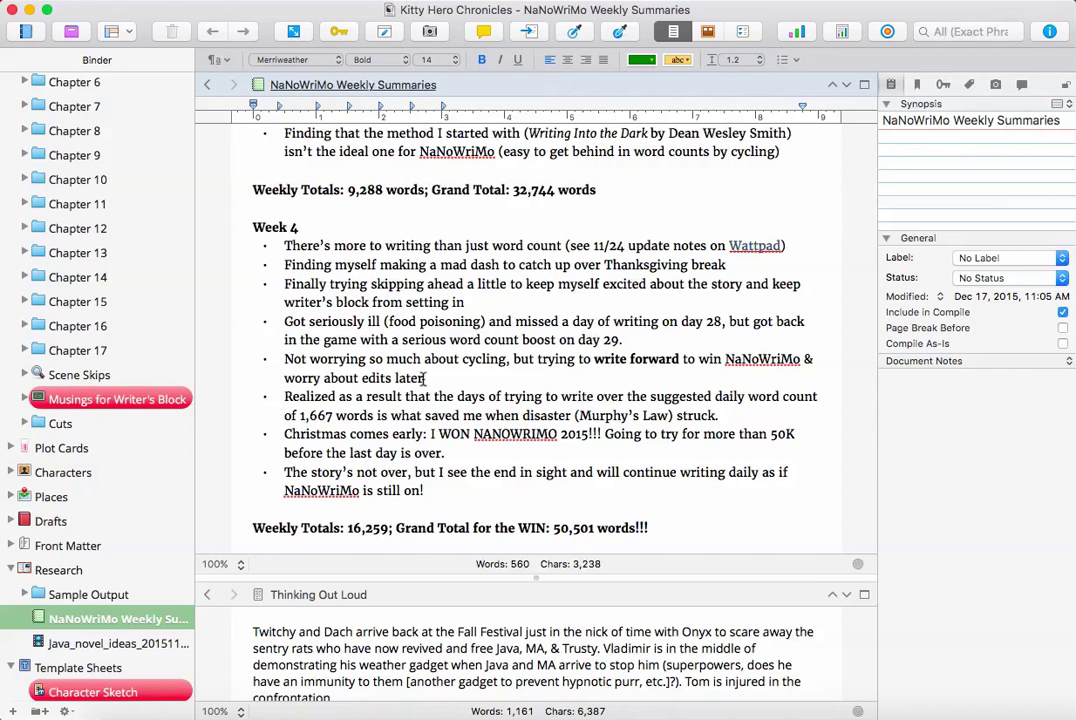
Review the General, Appearance and full screen composition preferences, including the customizable Background color and texture options, and close the preferences.
{"action": "left_click", "coordinate": [75, 1]}
{"action": "left_click", "coordinate": [94, 40]}
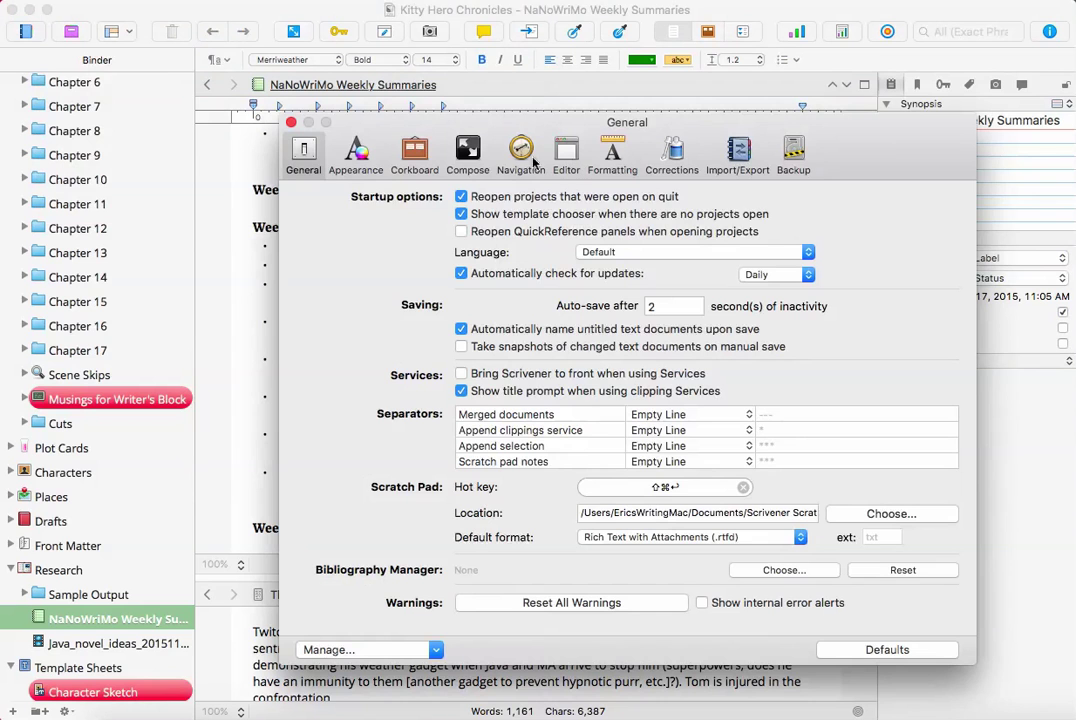
{"action": "left_click", "coordinate": [357, 155]}
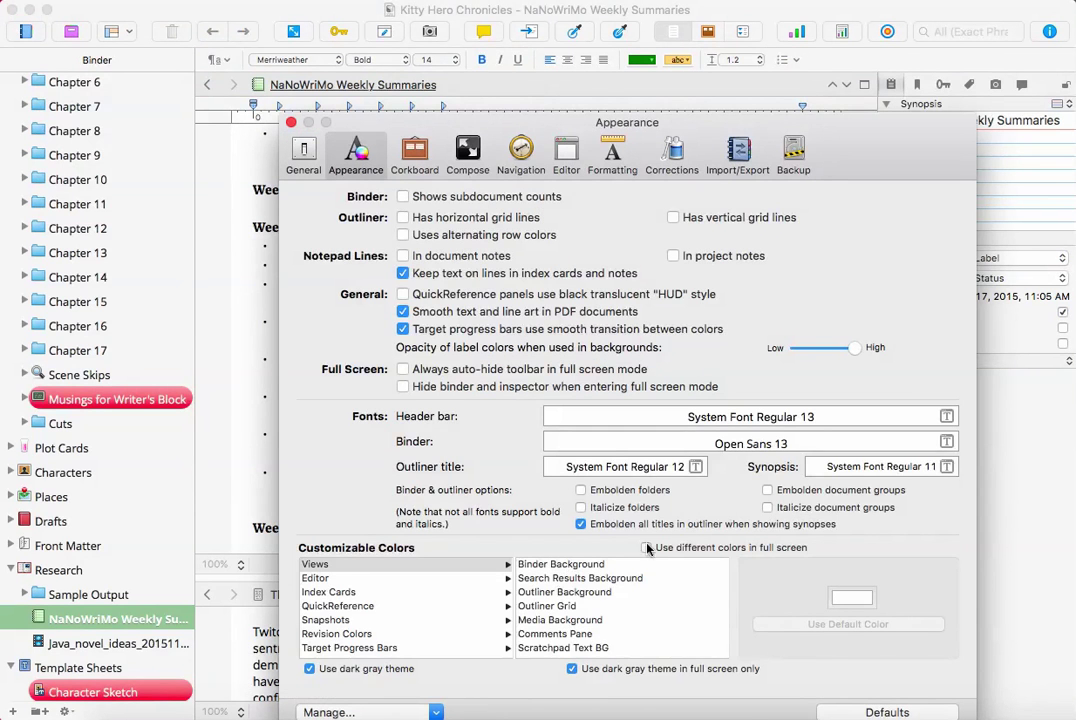
{"action": "left_click", "coordinate": [304, 152]}
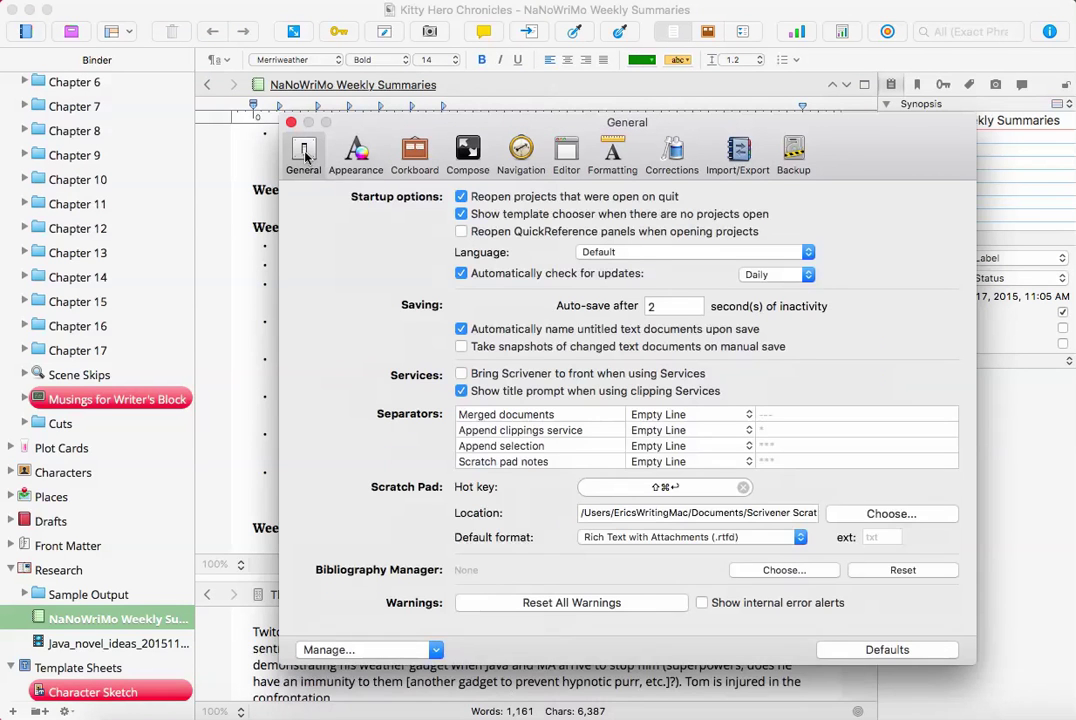
{"action": "left_click", "coordinate": [474, 152]}
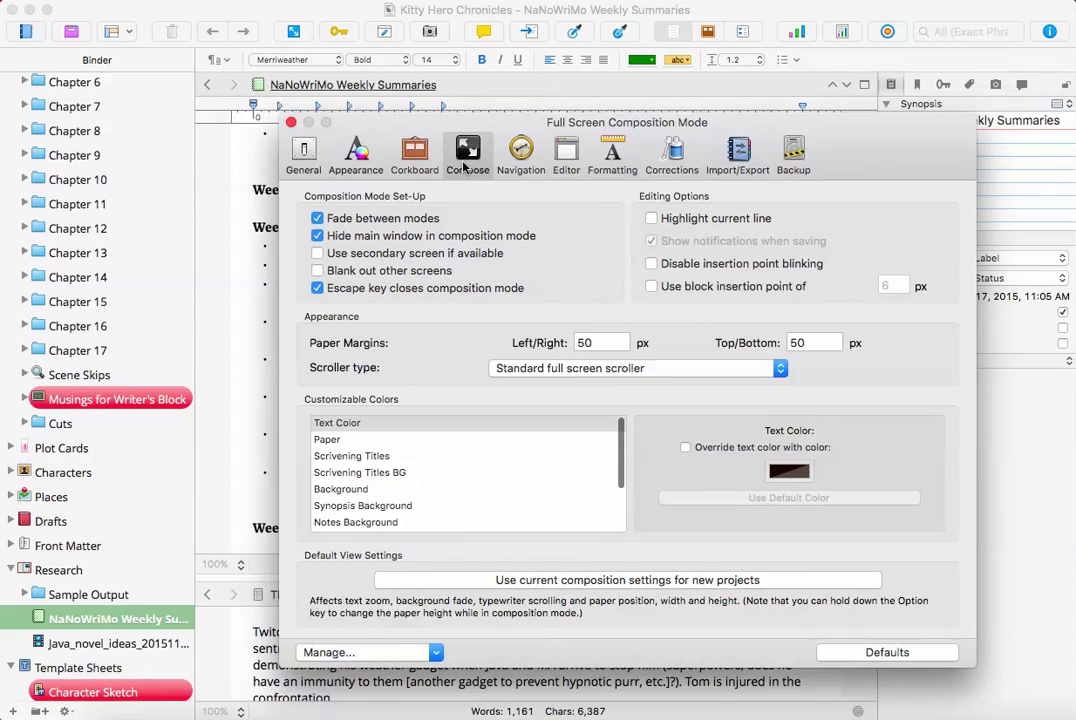
{"action": "left_click", "coordinate": [322, 489]}
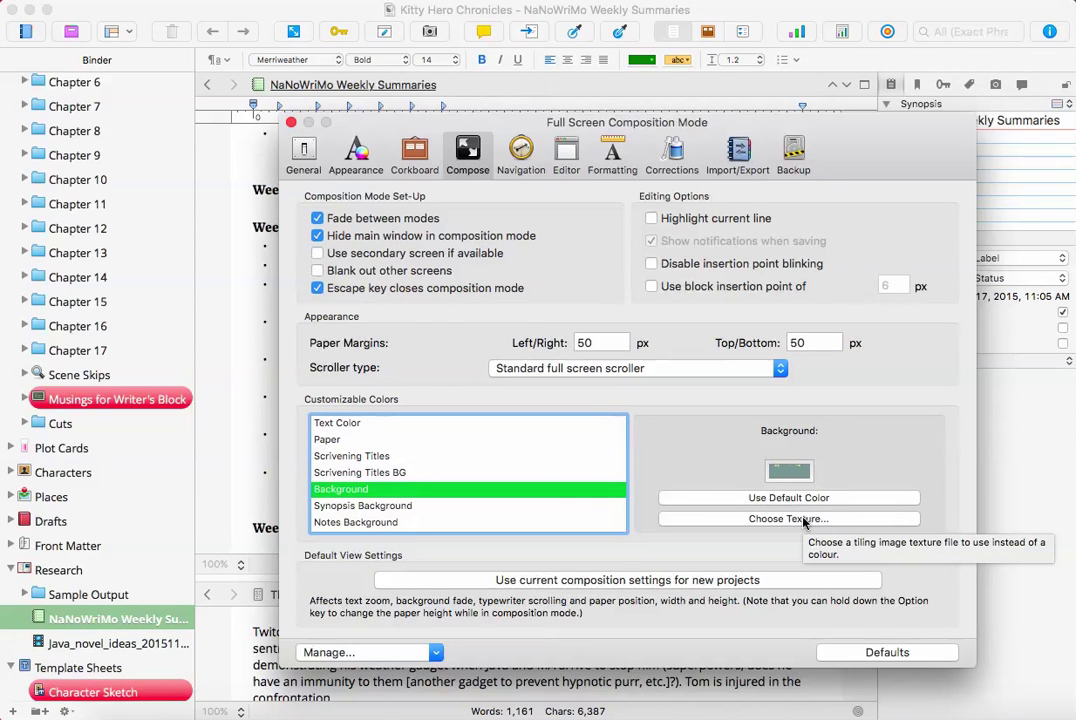
{"action": "left_click", "coordinate": [291, 123]}
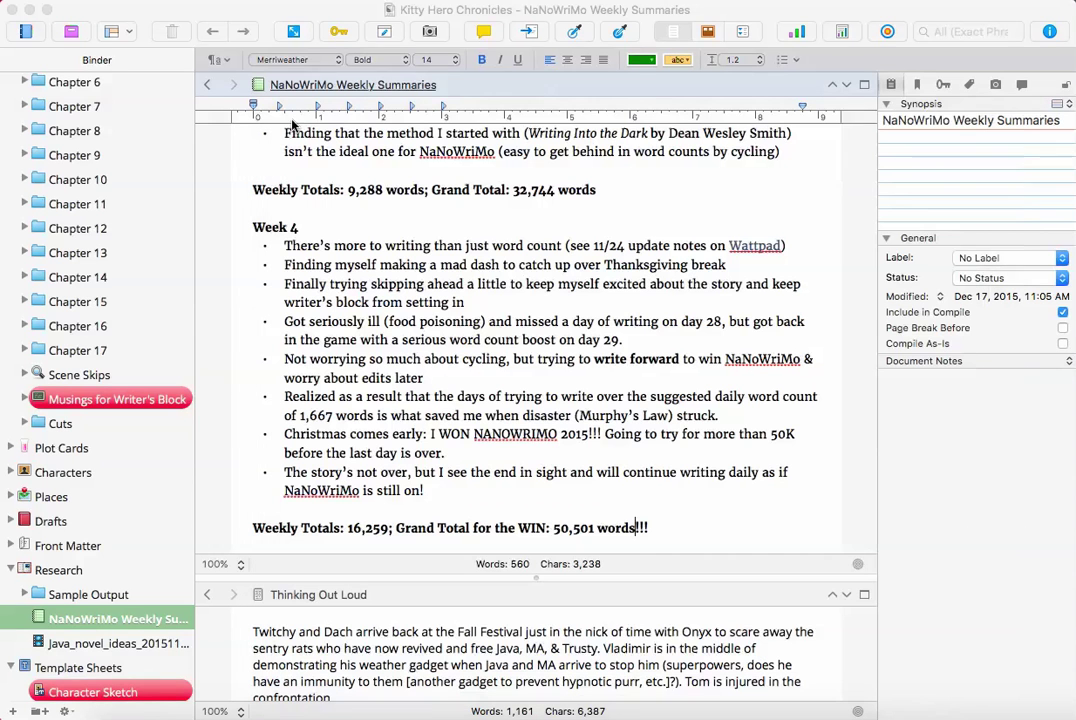
View the NaNoWriMo Weekly Summaries document in full screen composition mode.
{"action": "left_click", "coordinate": [295, 32]}
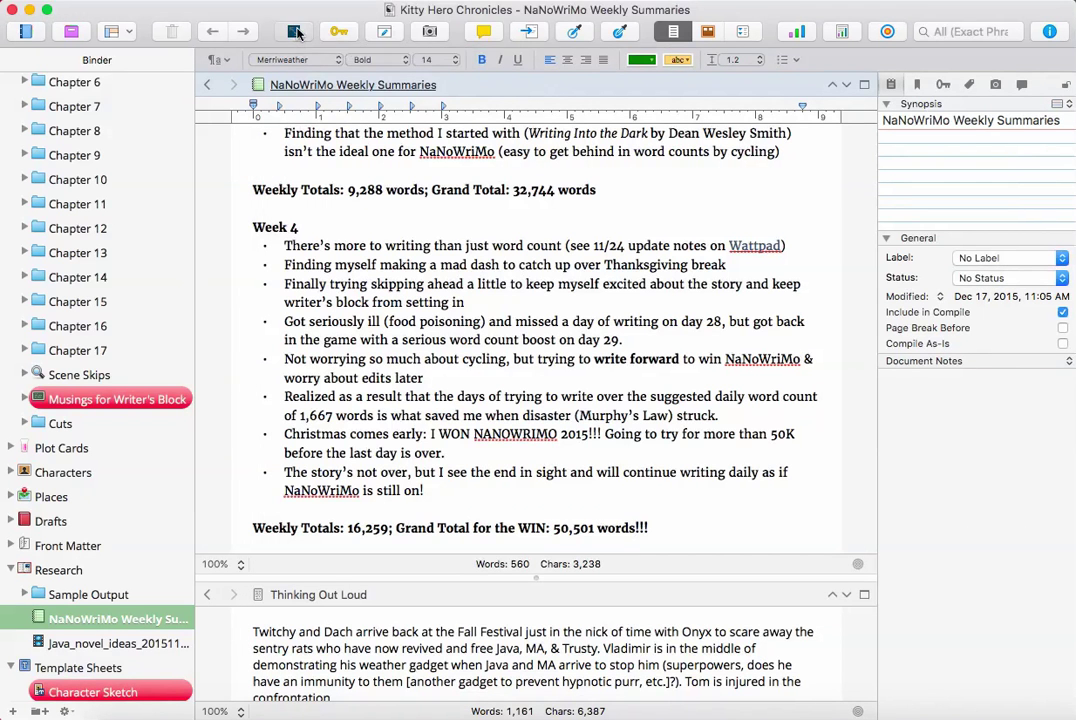
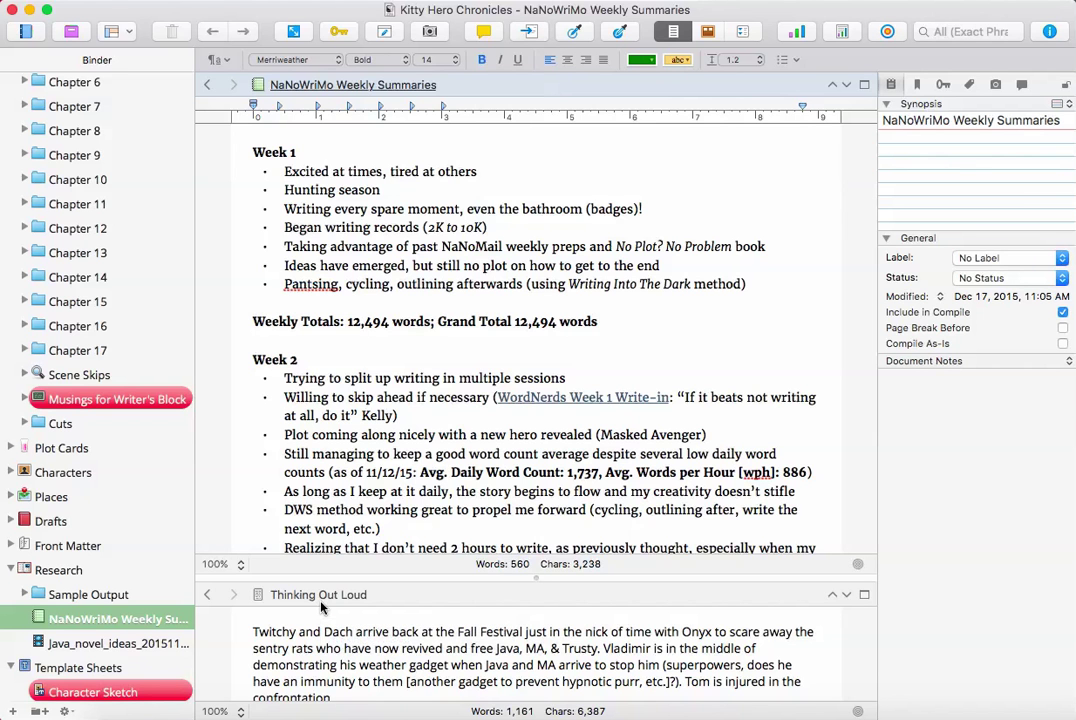
Switch to Google Chrome, open the NaNoWriMo 2015 Novel Word Count Averages spreadsheet and look over its weekly totals and averages.
{"action": "left_click", "coordinate": [333, 712]}
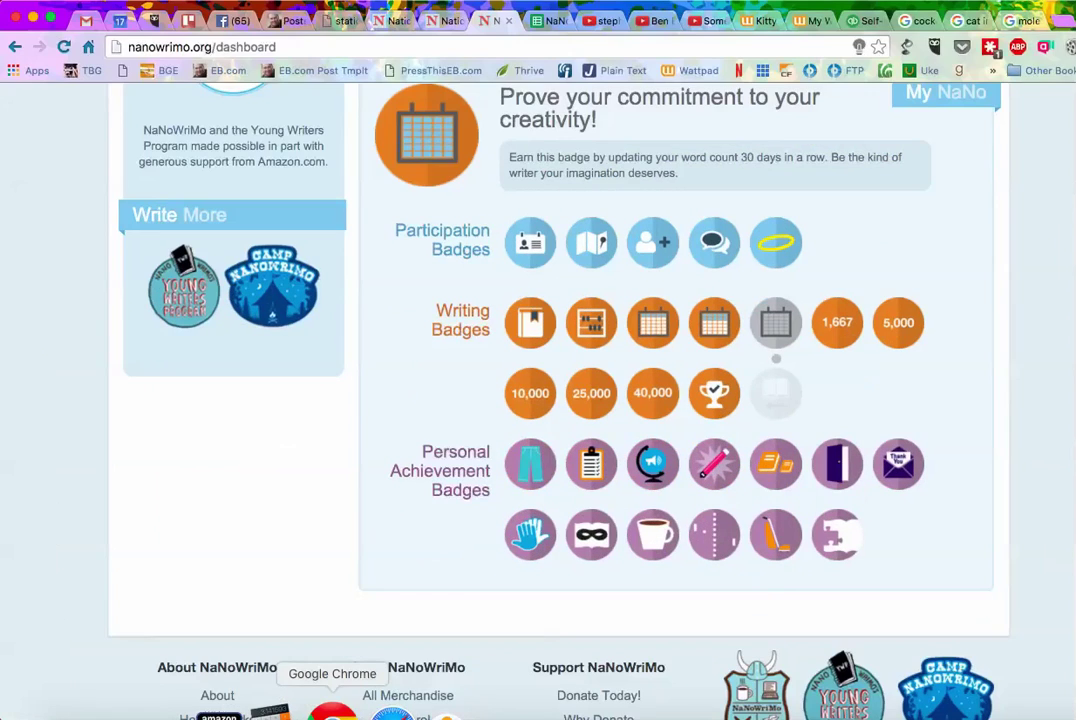
{"action": "left_click", "coordinate": [543, 22]}
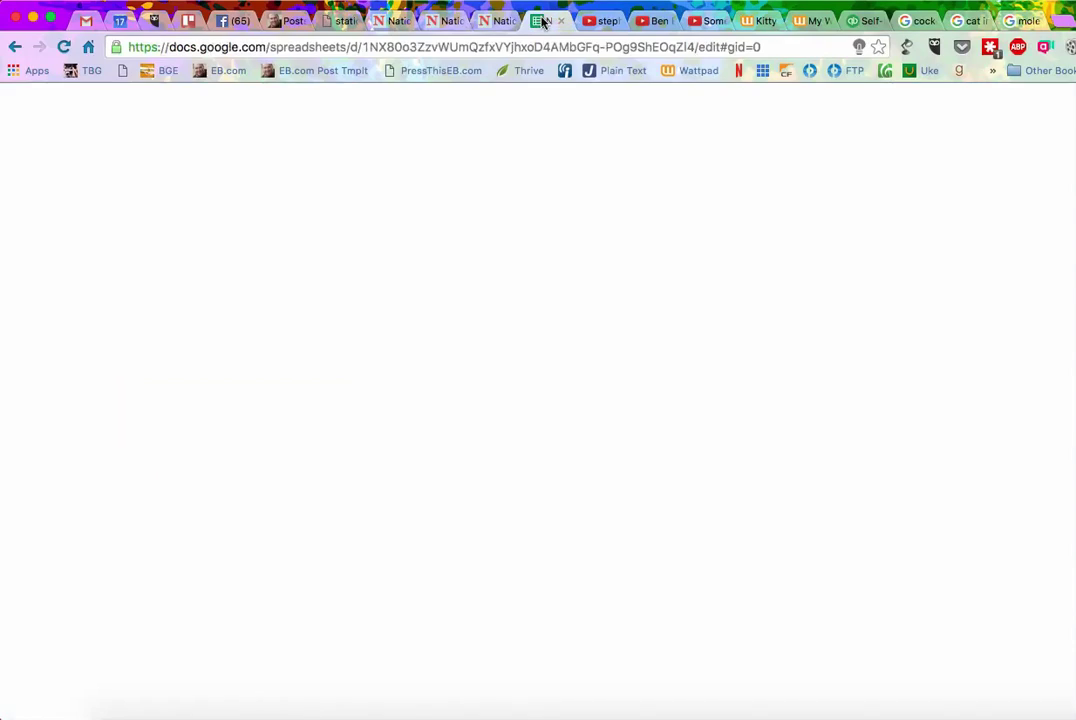
{"action": "scroll", "coordinate": [418, 361], "scroll_direction": "down", "scroll_amount": 20}
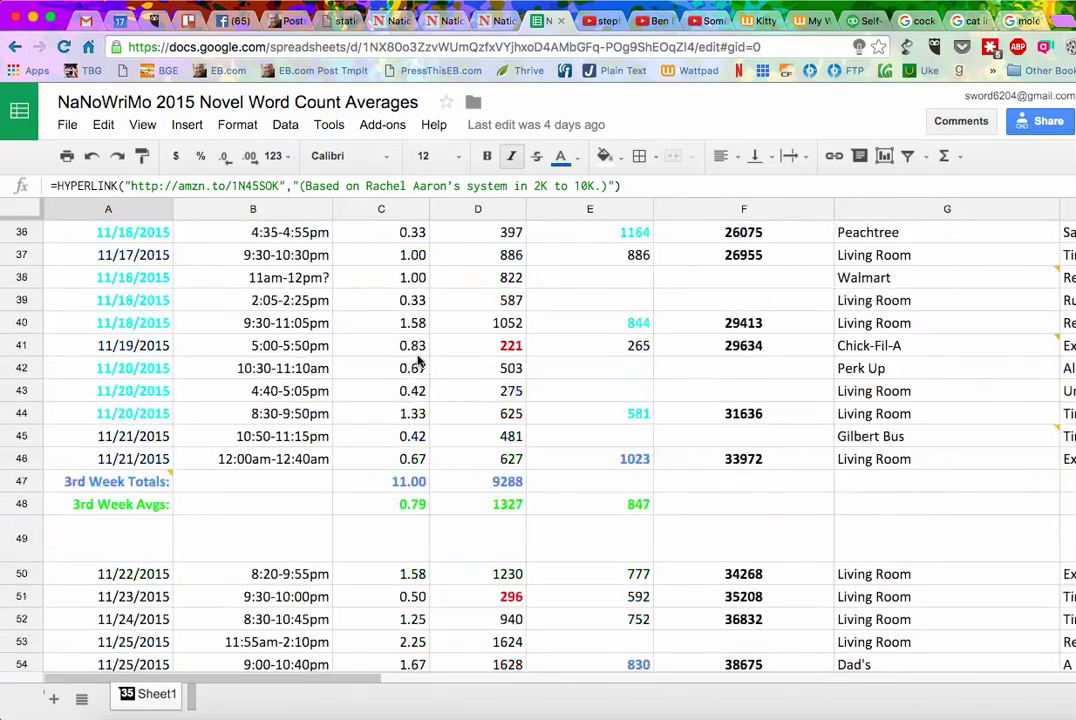
{"action": "scroll", "coordinate": [418, 361], "scroll_direction": "up", "scroll_amount": 20}
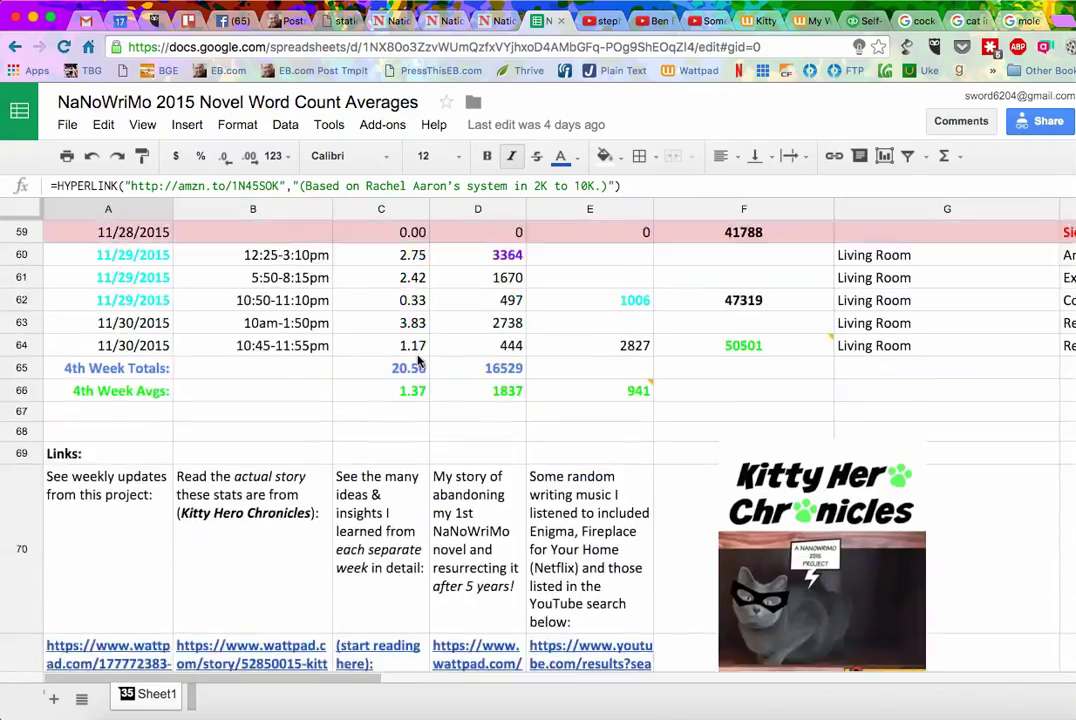
{"action": "scroll", "coordinate": [418, 361], "scroll_direction": "up", "scroll_amount": 10}
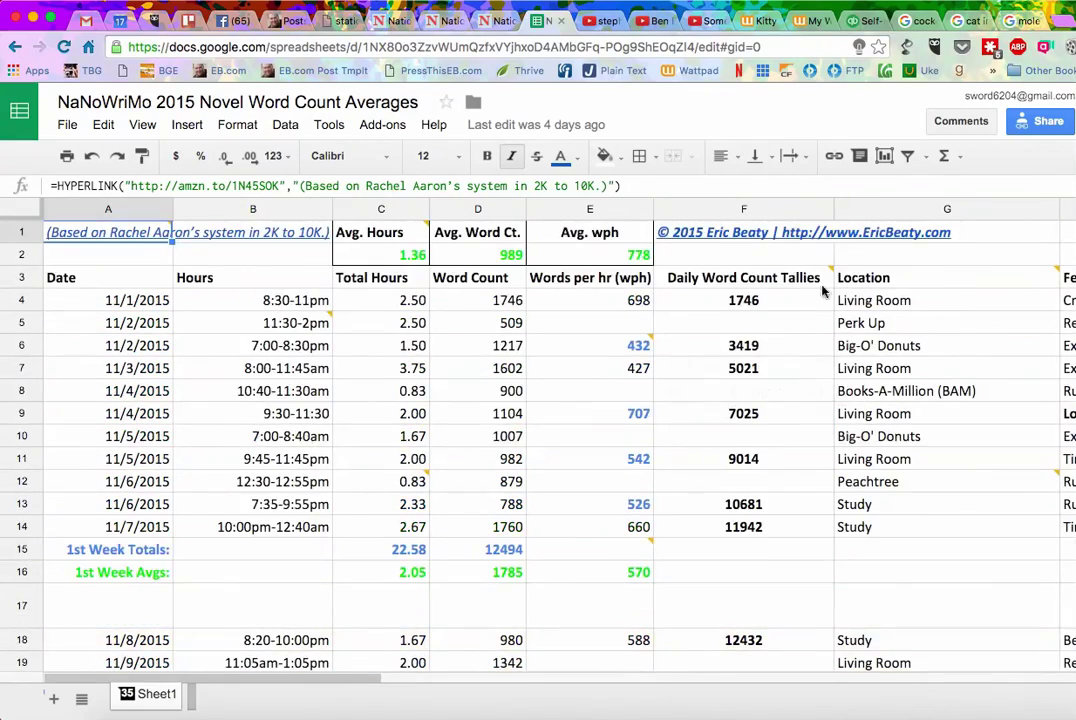
Read the comment on the Daily Word Count Tallies heading and highlight the spreadsheet's full web address.
{"action": "mouse_move", "coordinate": [843, 276]}
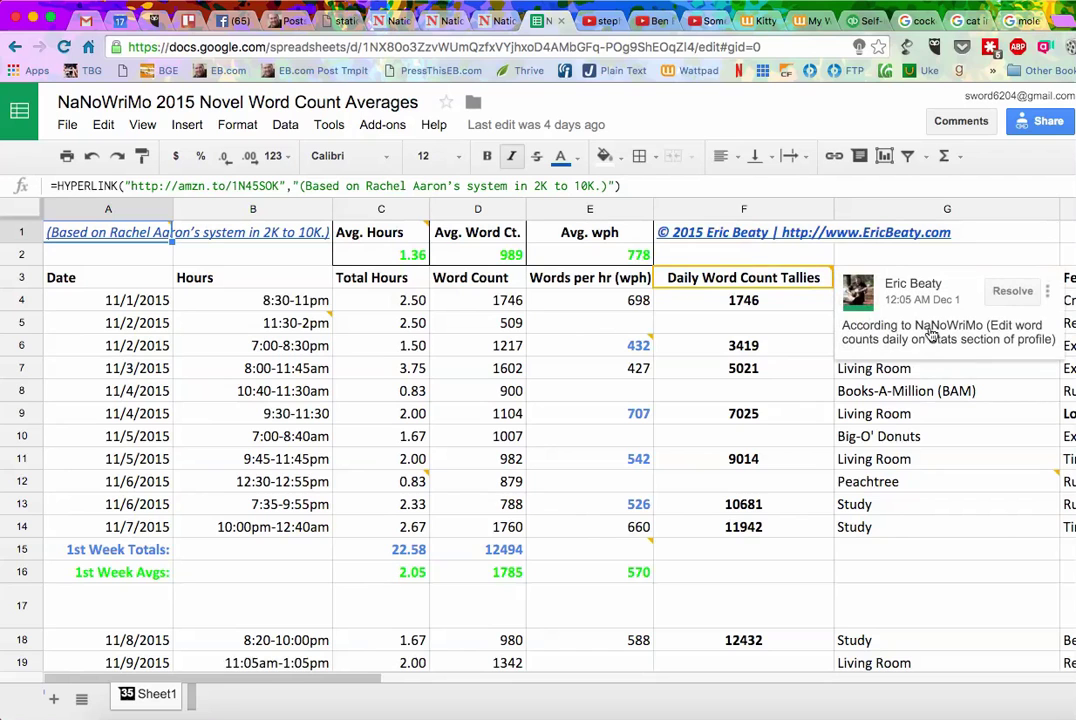
{"action": "mouse_move", "coordinate": [645, 343]}
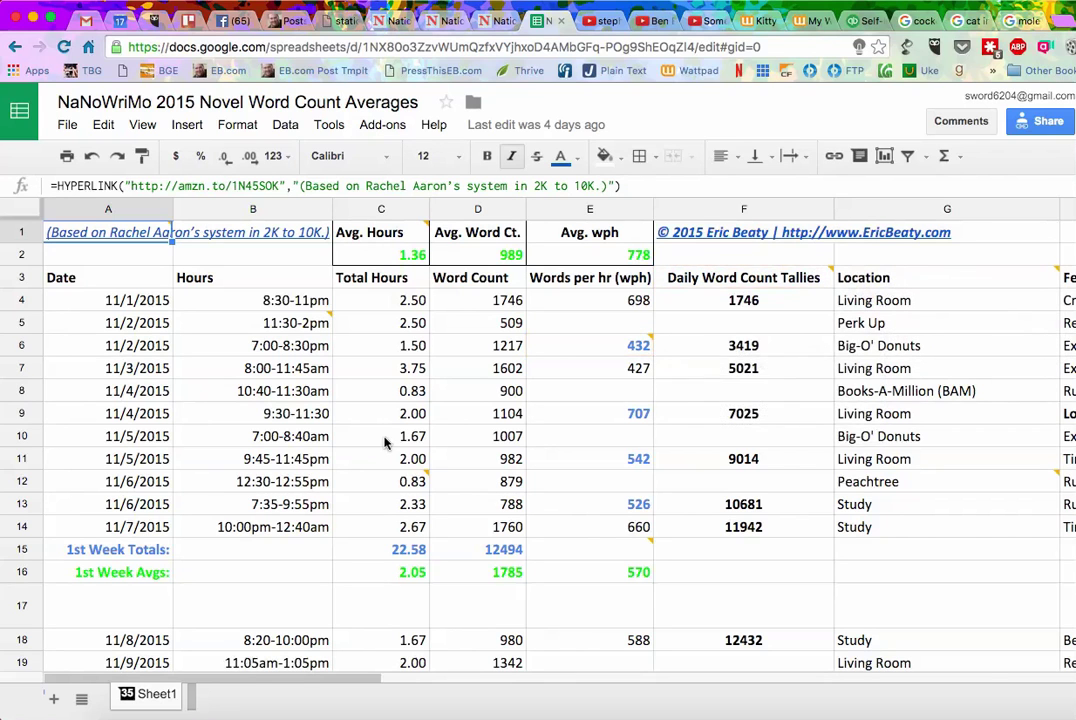
{"action": "mouse_move", "coordinate": [310, 318]}
{"action": "left_click", "coordinate": [741, 48]}
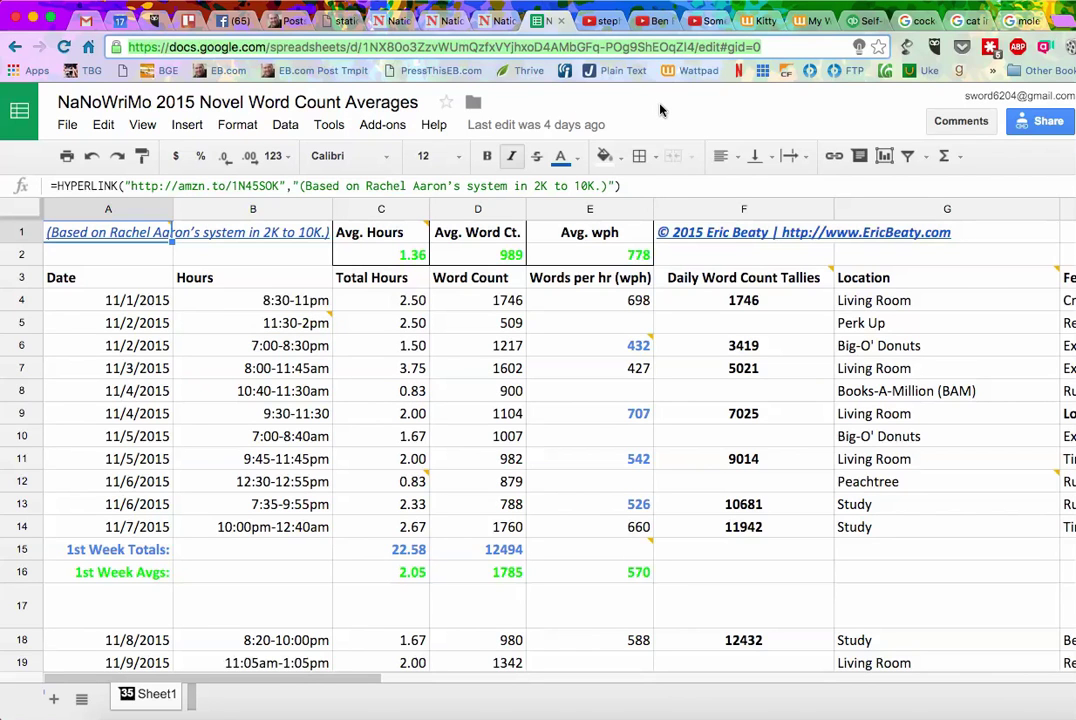
Open the account's own profile on Wattpad and highlight the username portion of its web address.
{"action": "left_click", "coordinate": [798, 27]}
{"action": "left_click", "coordinate": [942, 110]}
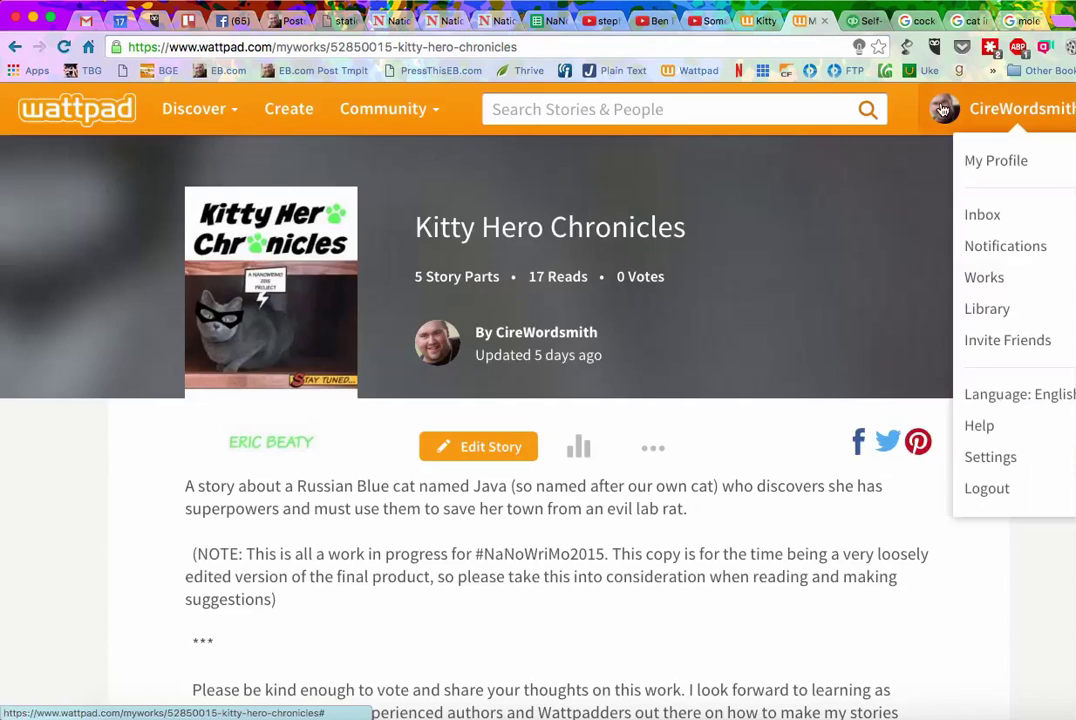
{"action": "left_click", "coordinate": [973, 166]}
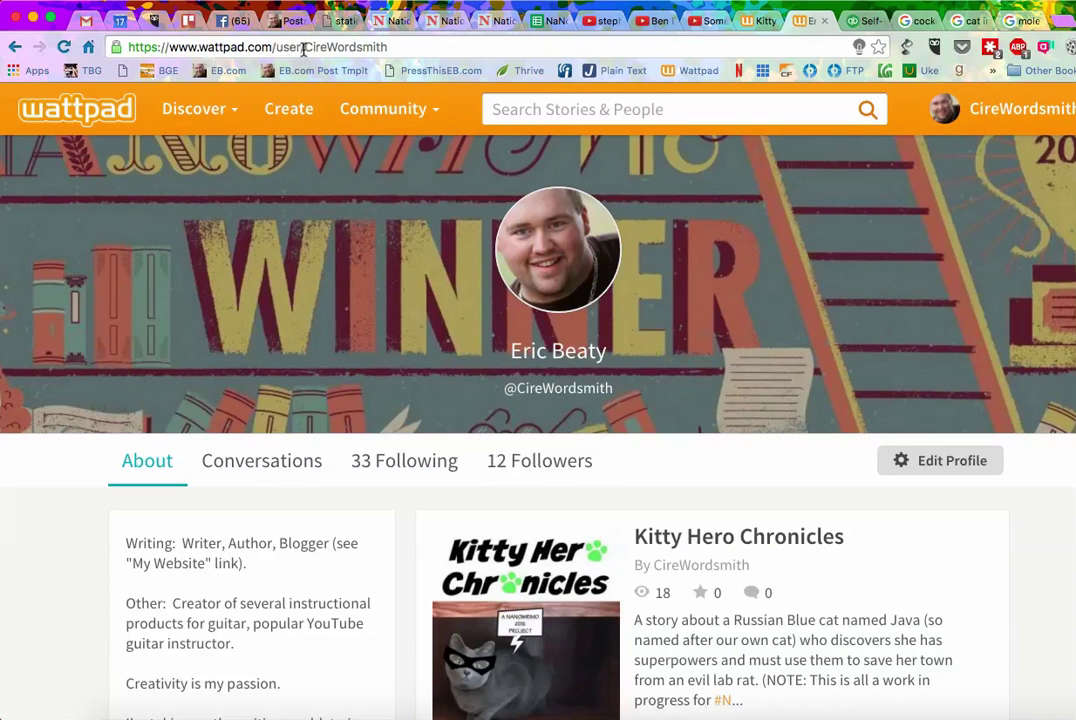
{"action": "left_click_drag", "start_coordinate": [303, 49], "coordinate": [376, 49]}
Find the story "How to WIN at NaNoWriMo: A Month in the Life of A NaNoWriMo Participant" among the profile's works and start reading it.
{"action": "scroll", "coordinate": [700, 400], "scroll_direction": "down", "scroll_amount": 5}
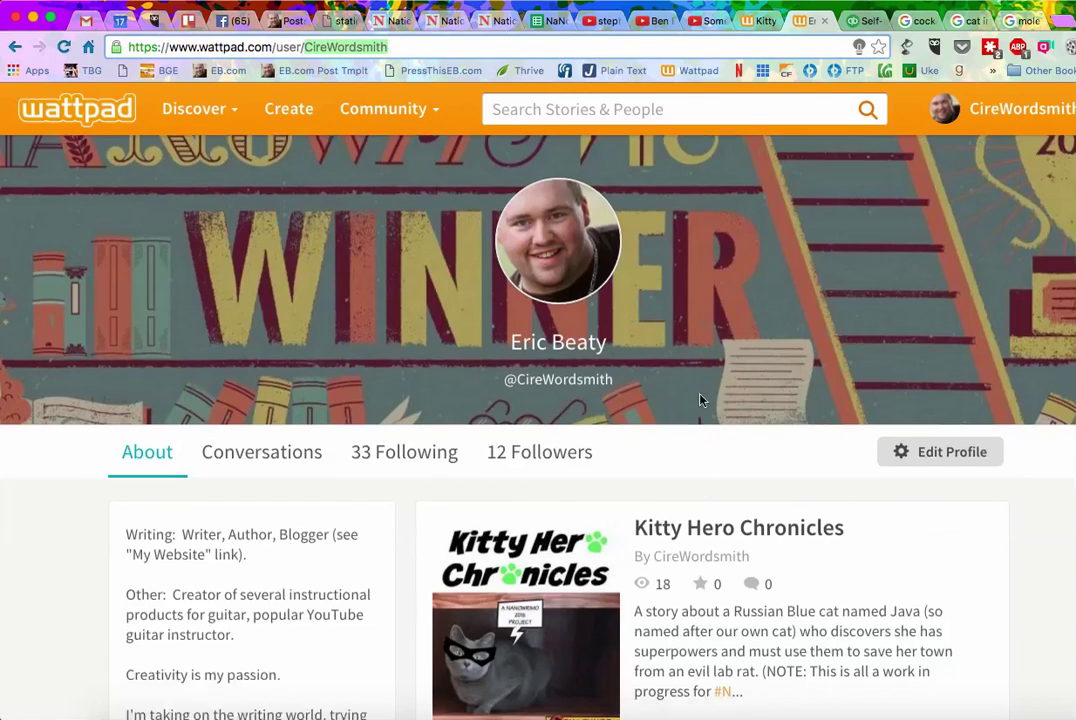
{"action": "mouse_move", "coordinate": [456, 414]}
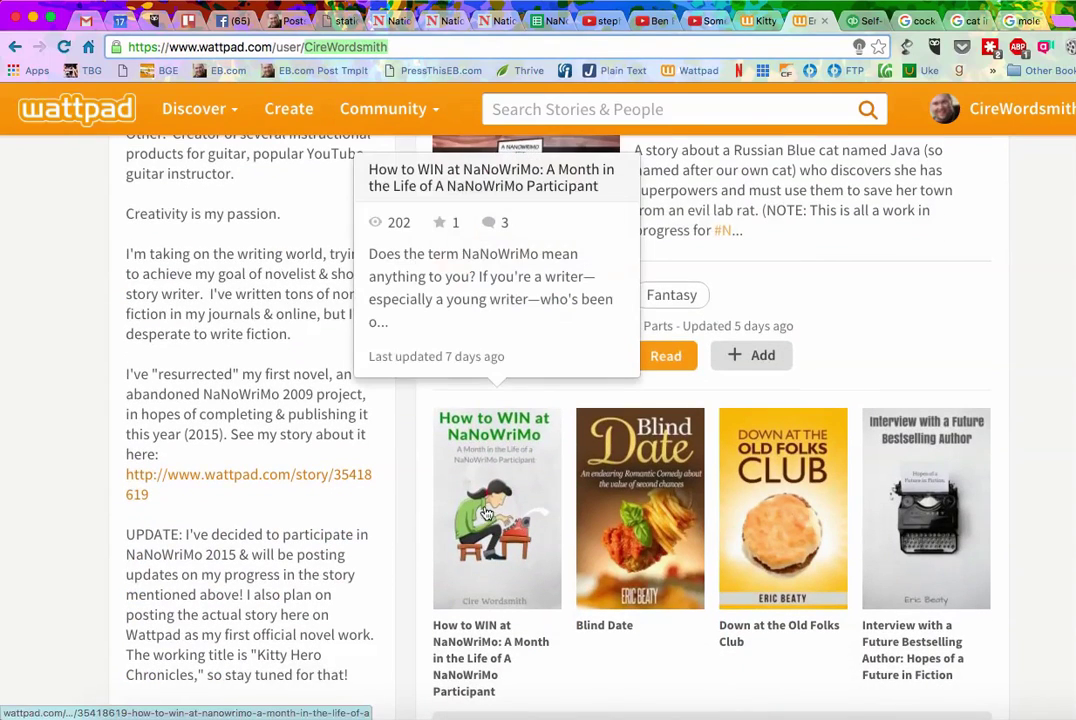
{"action": "left_click", "coordinate": [518, 460]}
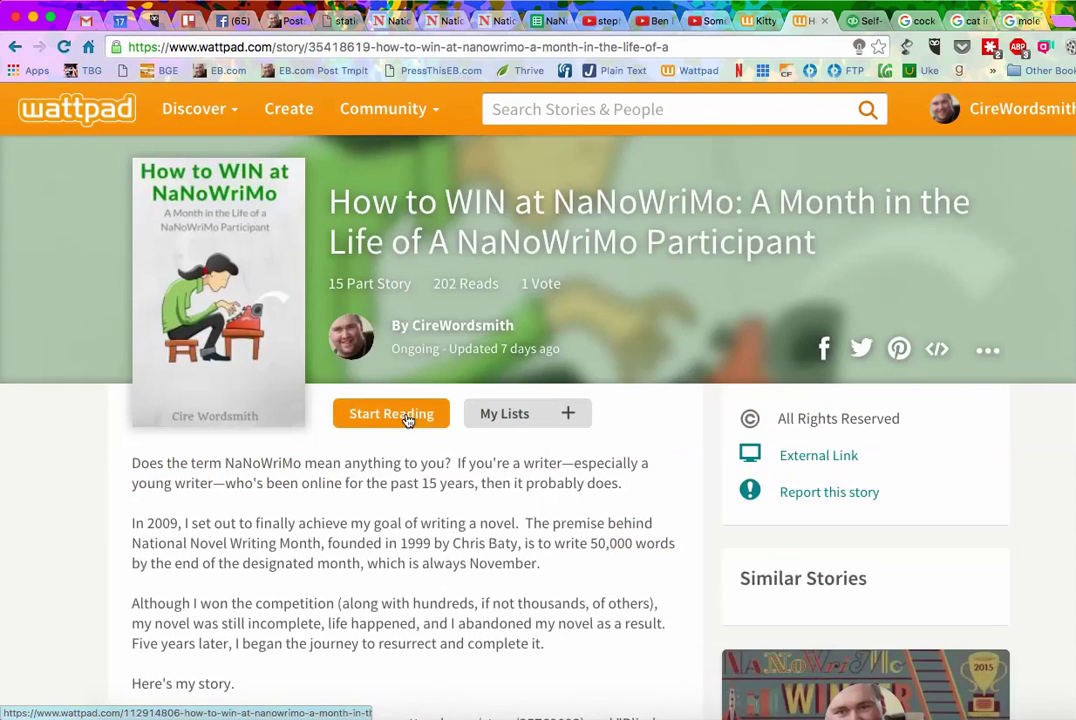
{"action": "left_click", "coordinate": [408, 420]}
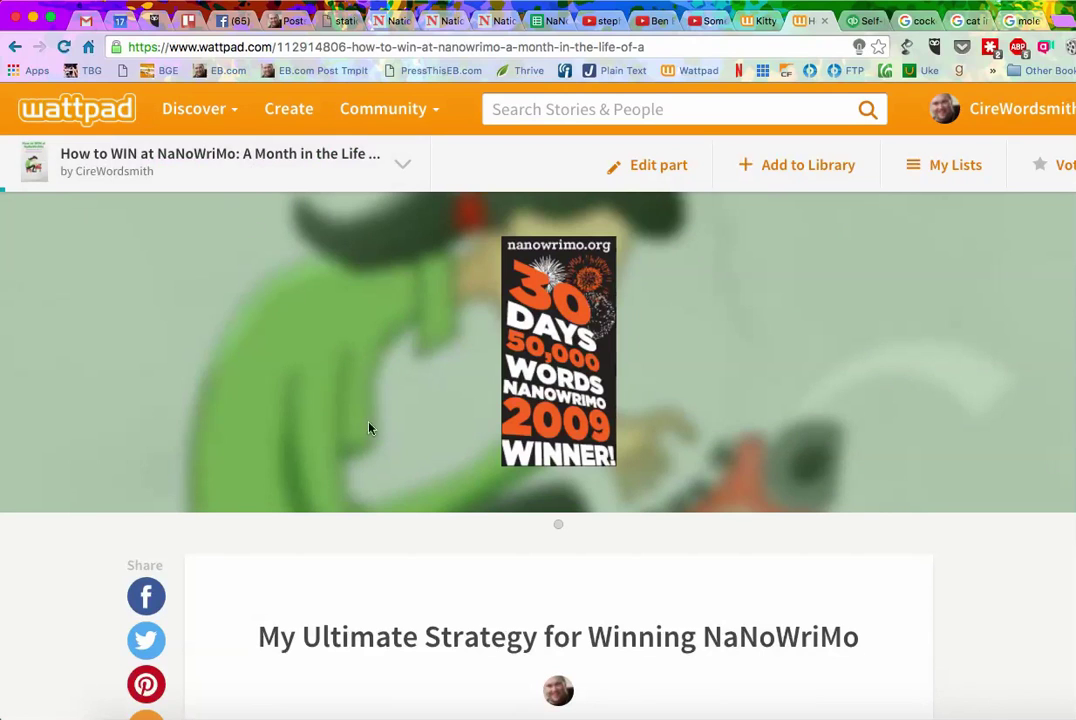
Look through the story's table of contents down to The Fourth (& Final) Week 2.0.
{"action": "left_click", "coordinate": [283, 164]}
{"action": "scroll", "coordinate": [270, 405], "scroll_direction": "down", "scroll_amount": 1}
{"action": "scroll", "coordinate": [271, 405], "scroll_direction": "down", "scroll_amount": 5}
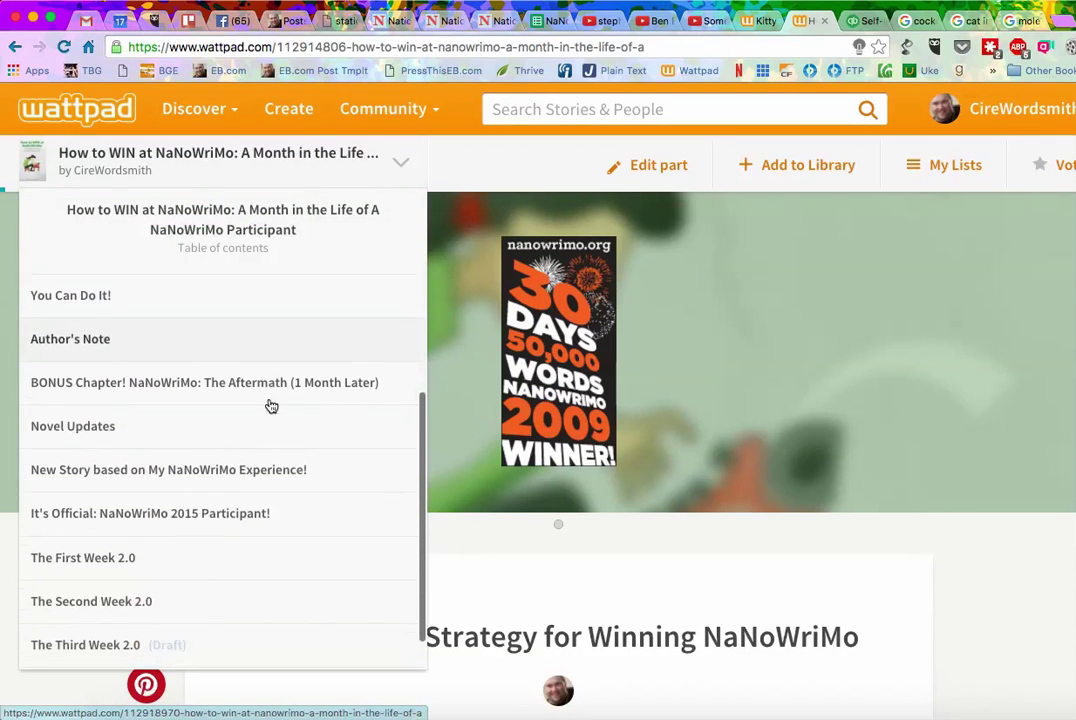
{"action": "scroll", "coordinate": [271, 406], "scroll_direction": "down", "scroll_amount": 1}
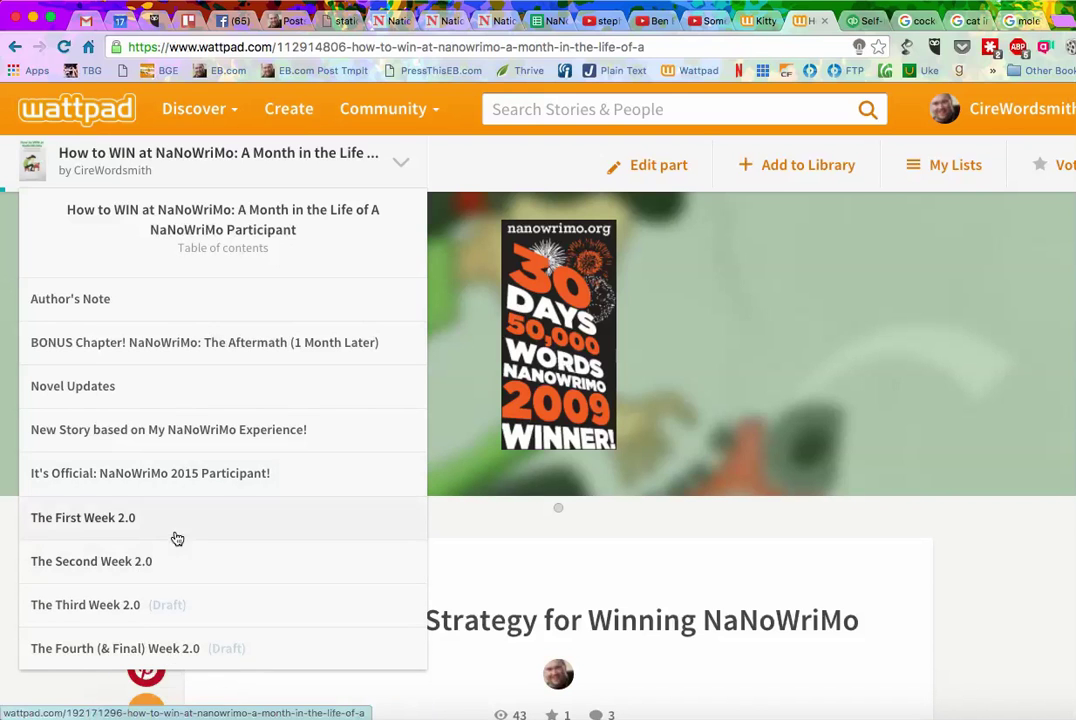
Switch to Scrivener to look over the Week 2 notes in the weekly summaries, and return to the Wattpad story in Chrome.
{"action": "left_click", "coordinate": [190, 706]}
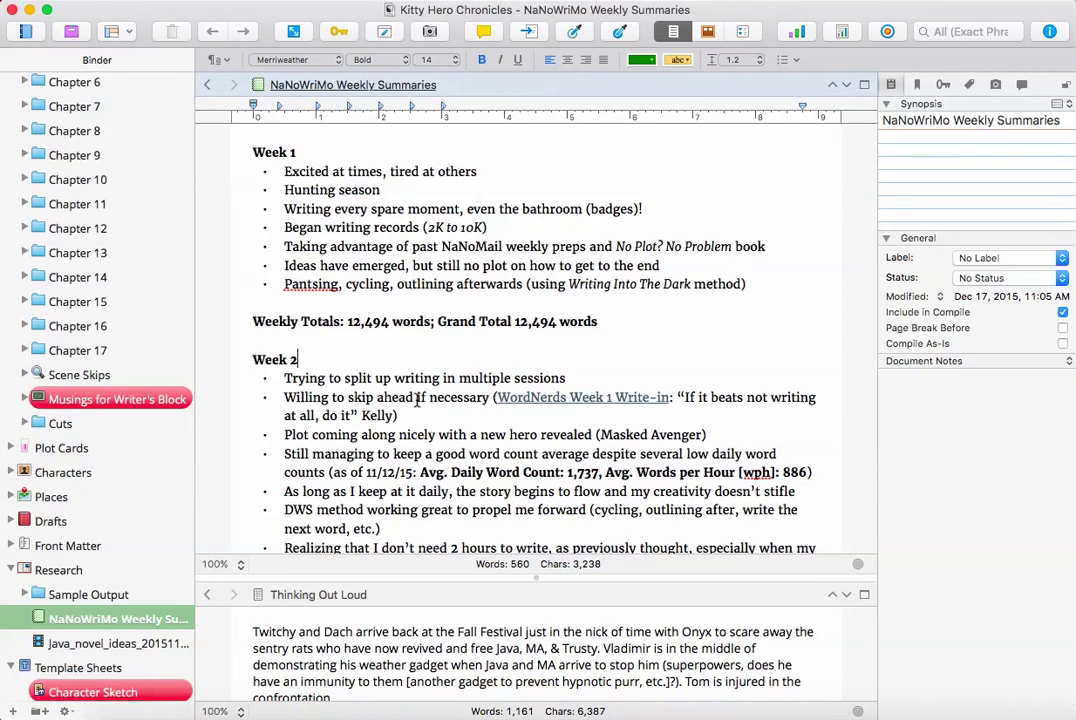
{"action": "scroll", "coordinate": [420, 410], "scroll_direction": "down", "scroll_amount": 3}
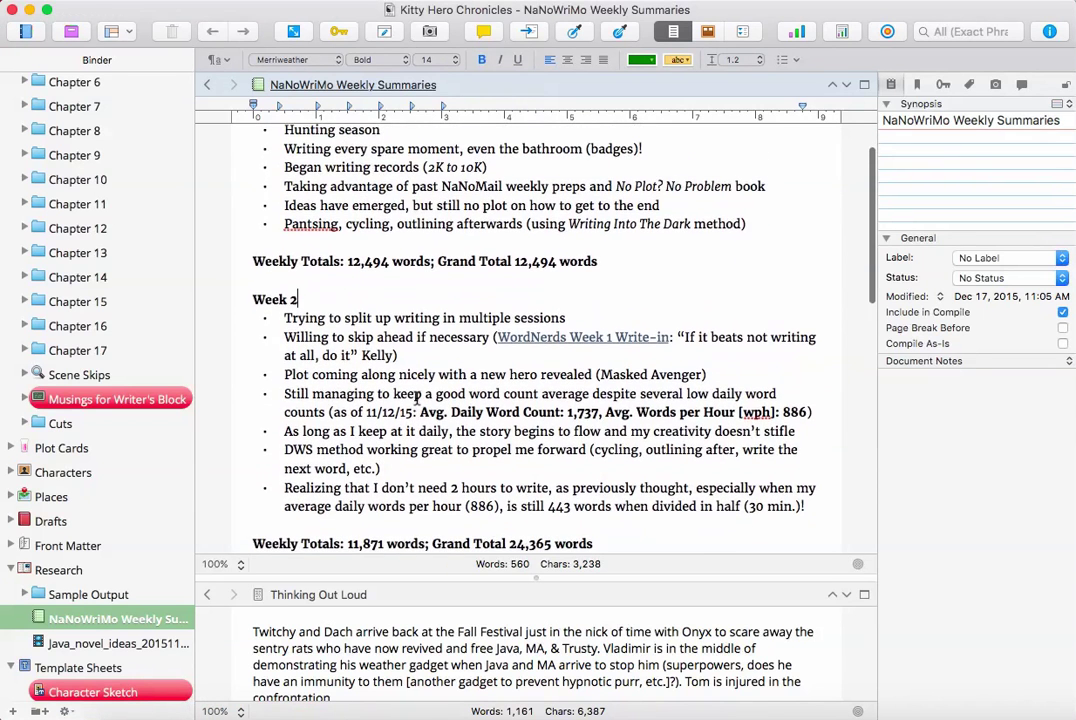
{"action": "left_click", "coordinate": [282, 706]}
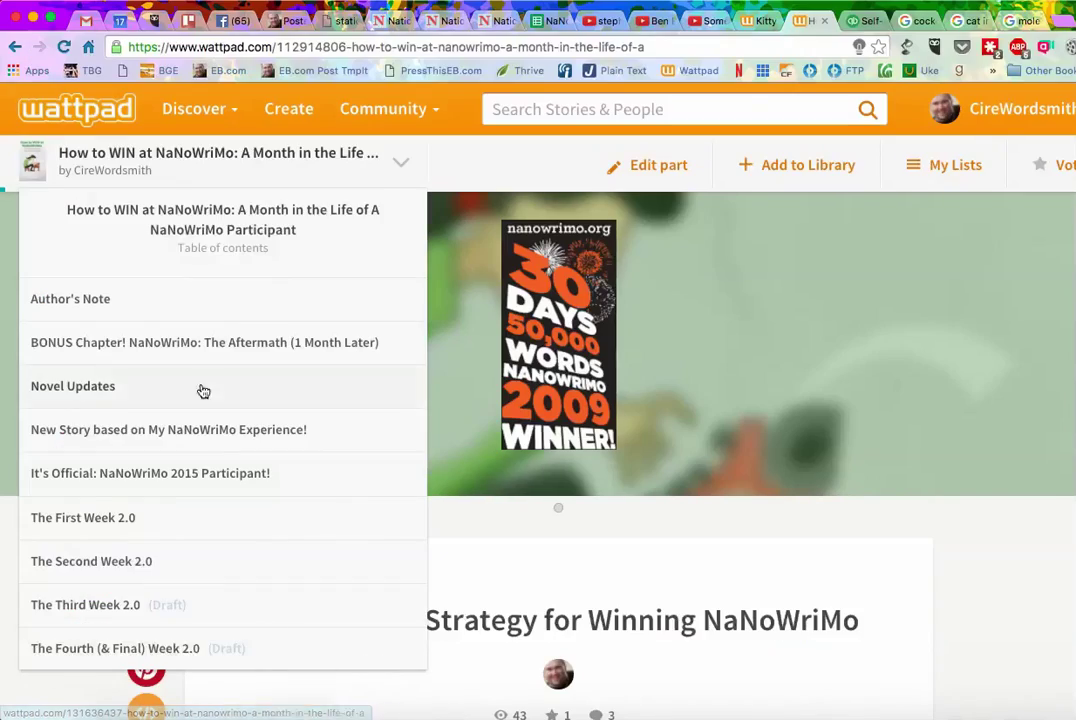
Open the chapter "It's Official: NaNoWriMo 2015 Participant!" and look over its daily updates from the first through the third week.
{"action": "left_click", "coordinate": [169, 490]}
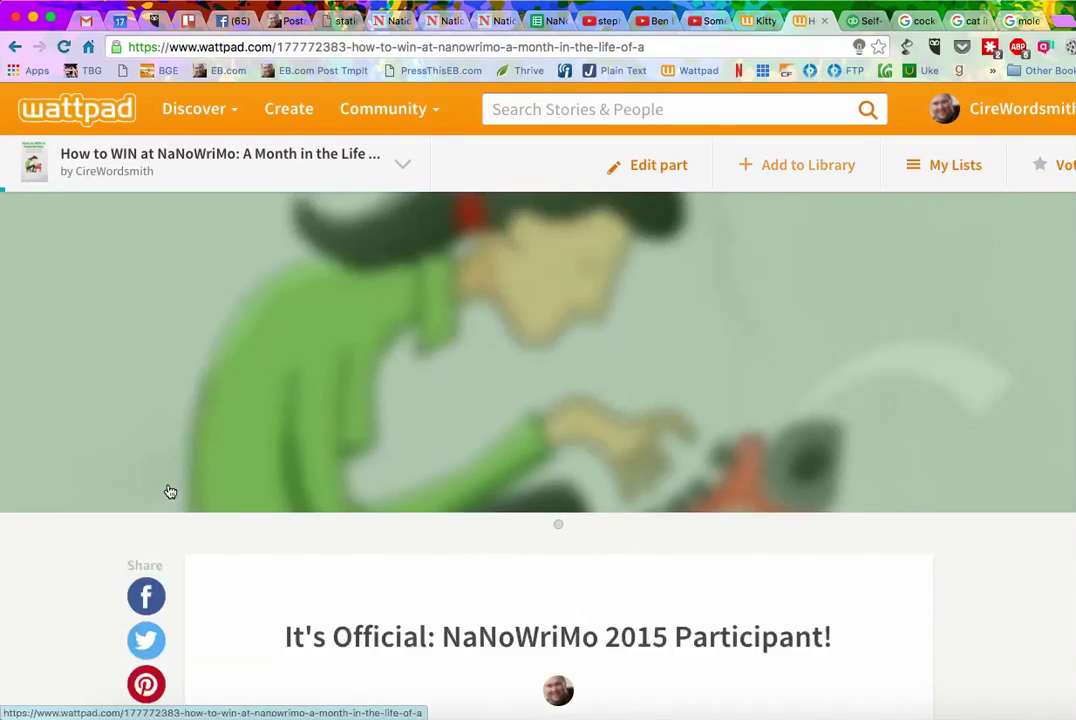
{"action": "scroll", "coordinate": [214, 460], "scroll_direction": "down", "scroll_amount": 3}
{"action": "scroll", "coordinate": [215, 458], "scroll_direction": "down", "scroll_amount": 10}
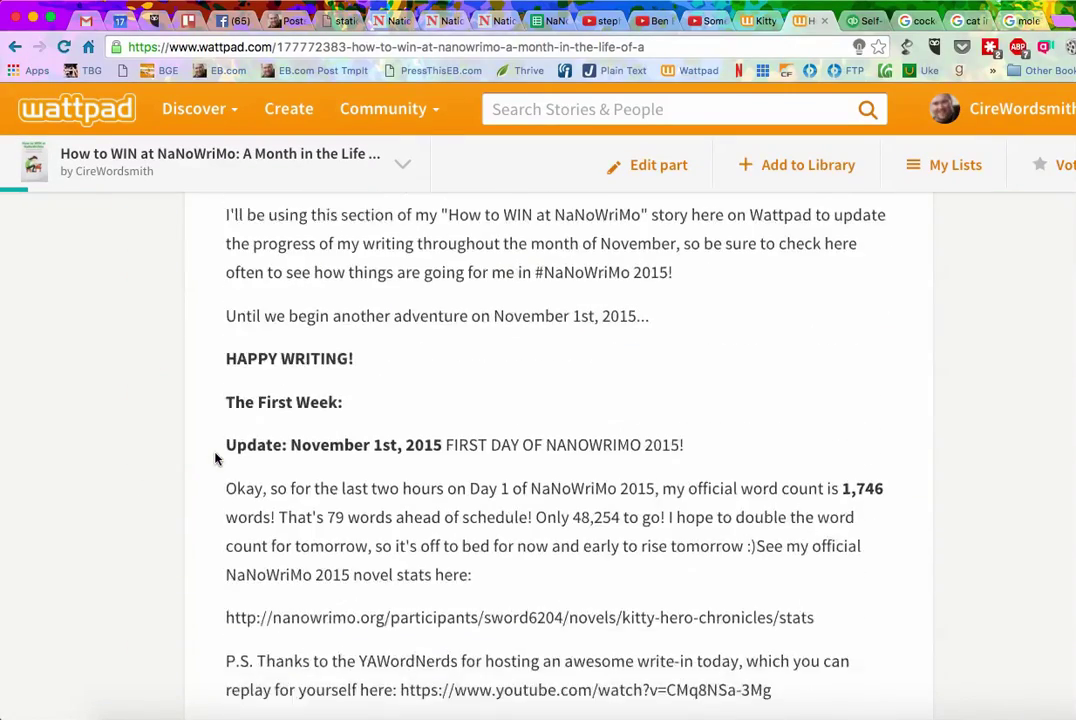
{"action": "scroll", "coordinate": [206, 353], "scroll_direction": "down", "scroll_amount": 10}
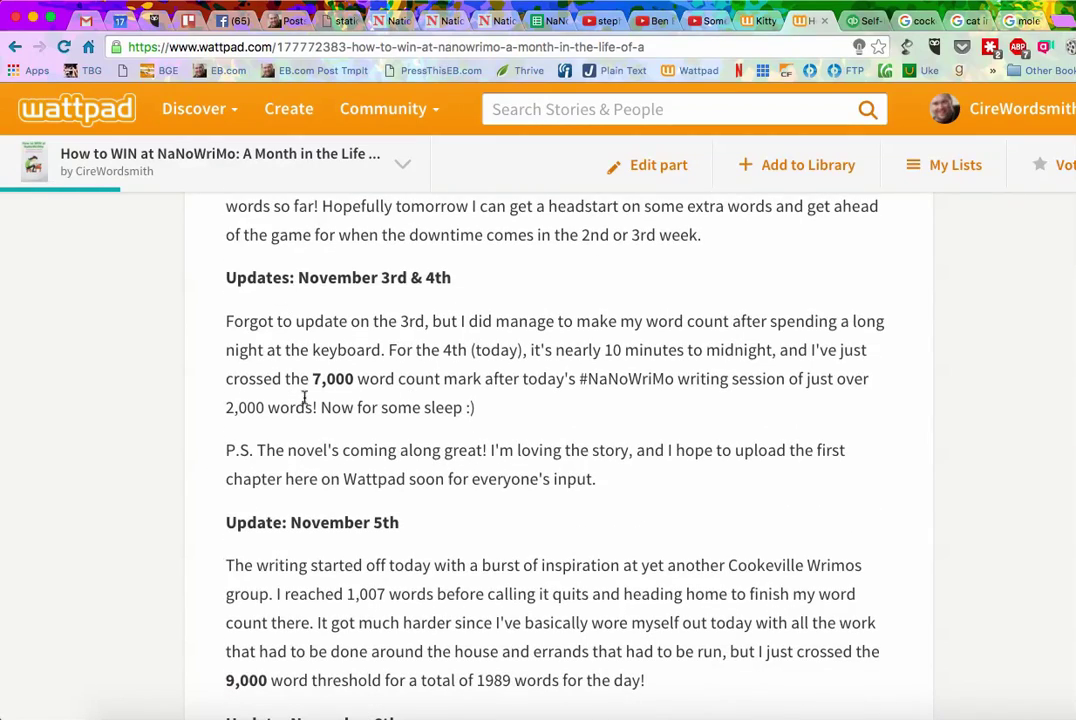
{"action": "scroll", "coordinate": [245, 353], "scroll_direction": "down", "scroll_amount": 15}
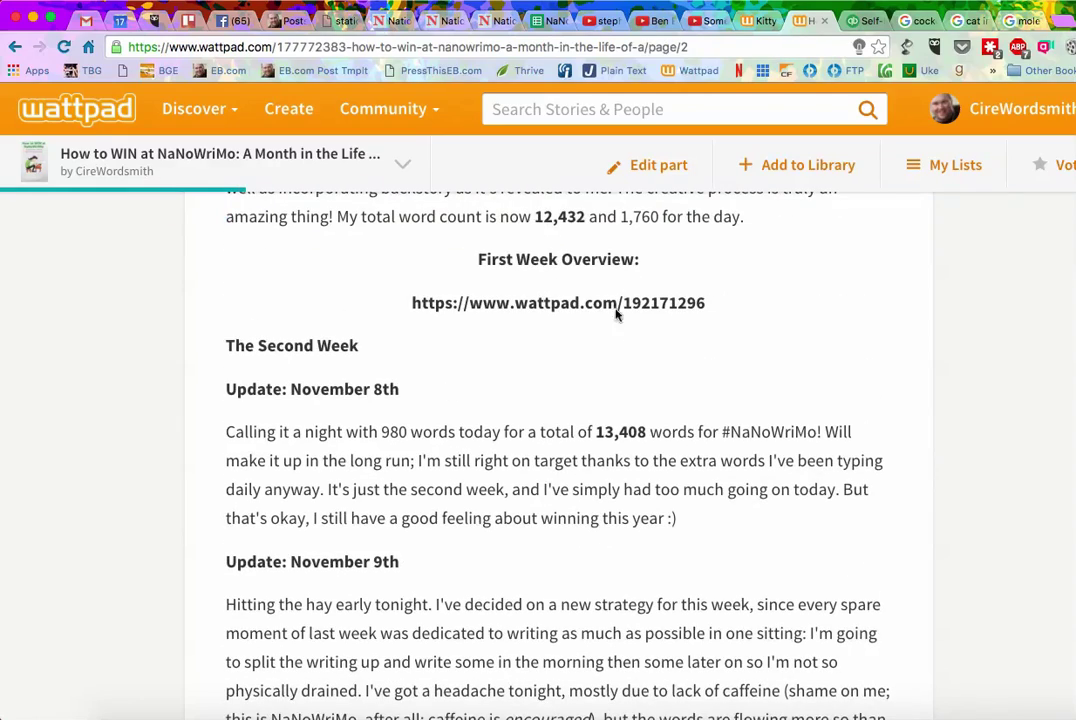
{"action": "scroll", "coordinate": [255, 399], "scroll_direction": "down", "scroll_amount": 15}
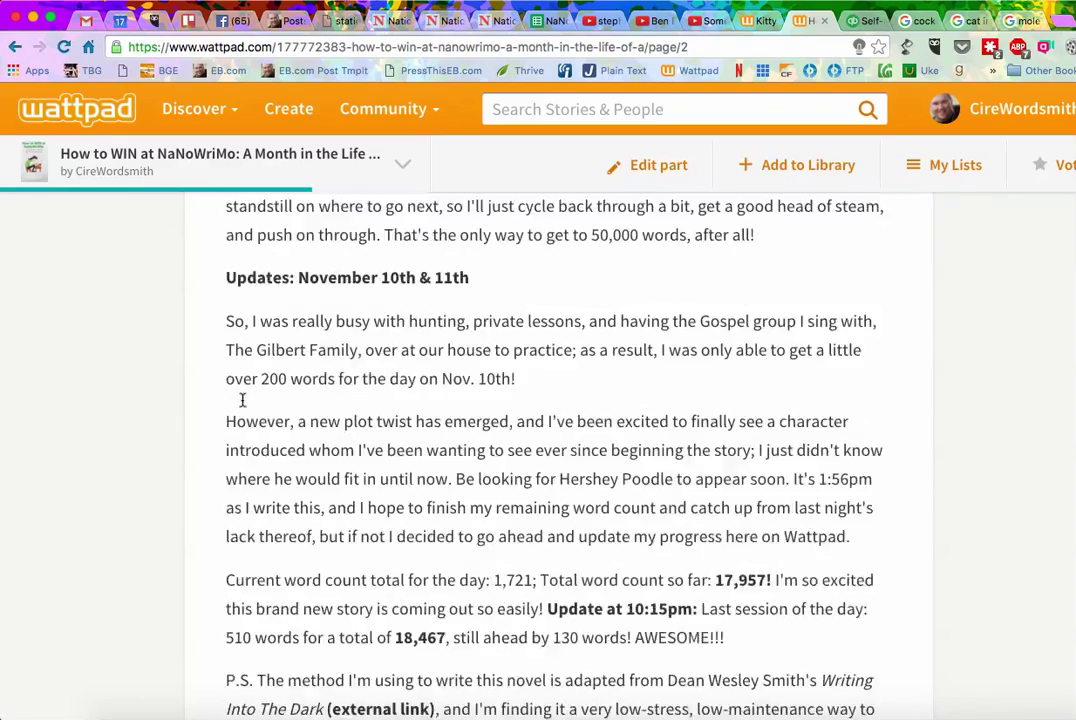
{"action": "scroll", "coordinate": [241, 400], "scroll_direction": "down", "scroll_amount": 10}
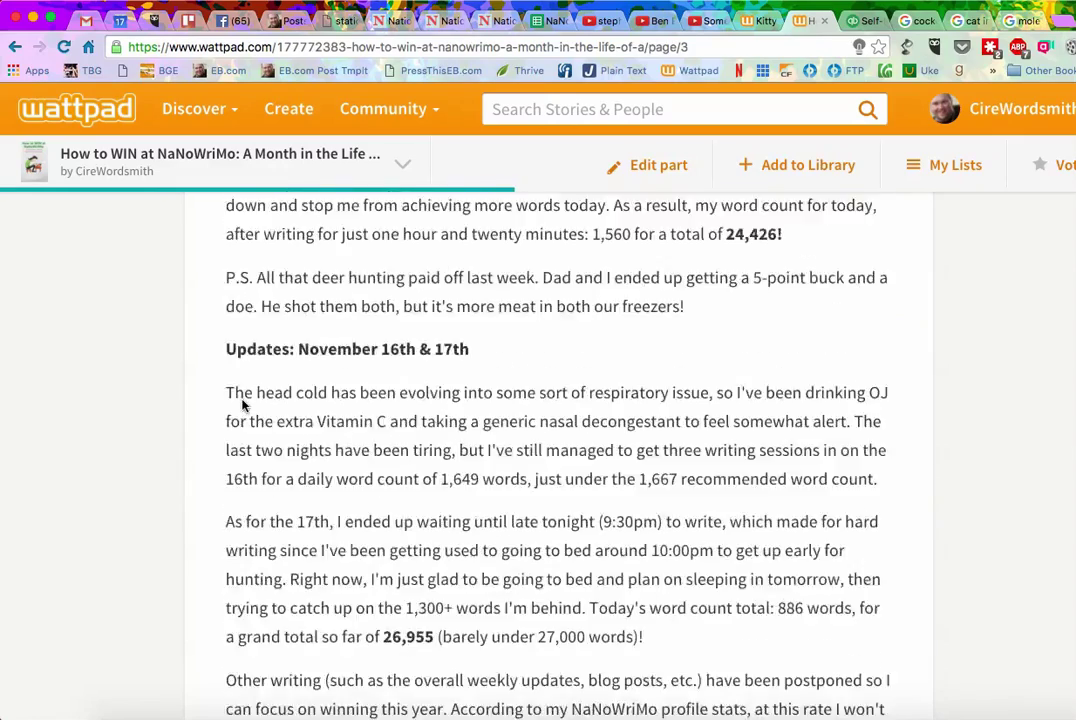
{"action": "scroll", "coordinate": [241, 400], "scroll_direction": "up", "scroll_amount": 3}
{"action": "scroll", "coordinate": [241, 400], "scroll_direction": "up", "scroll_amount": 4}
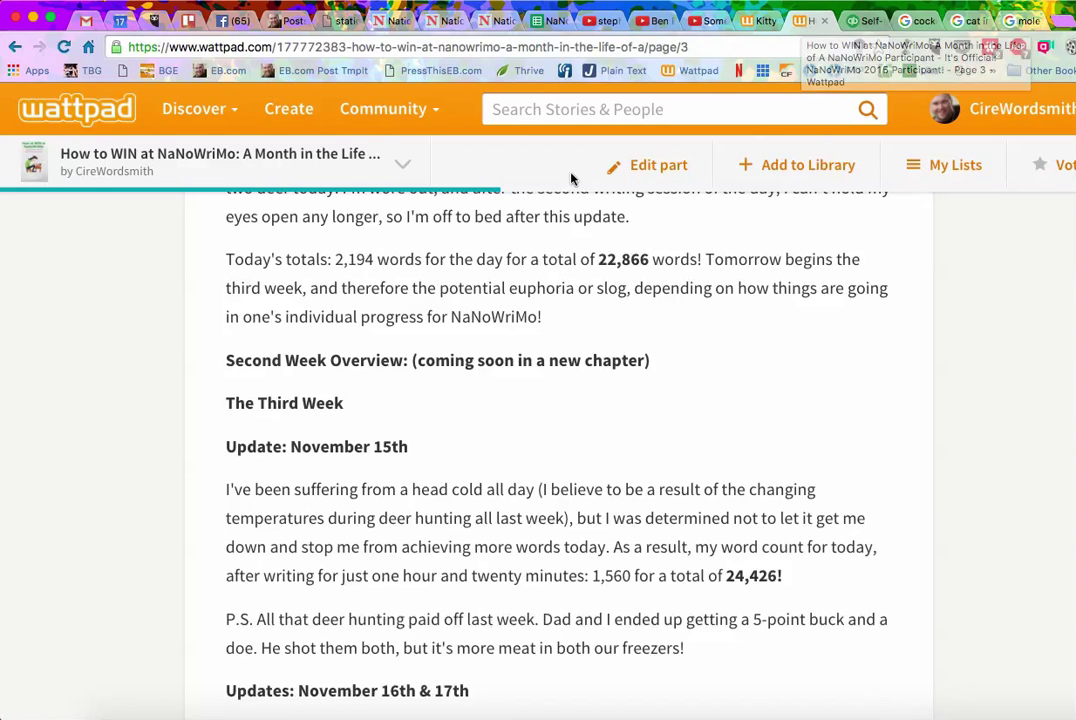
Glance back at the word count averages spreadsheet and return to the Wattpad chapter.
{"action": "left_click", "coordinate": [549, 22]}
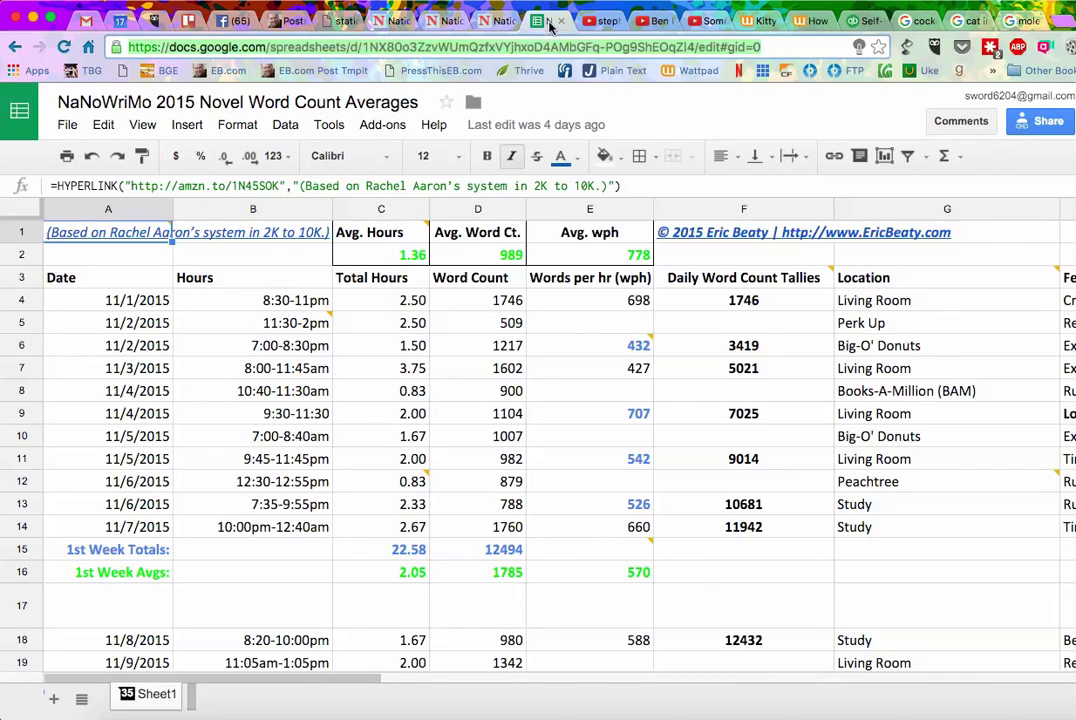
{"action": "left_click", "coordinate": [811, 24]}
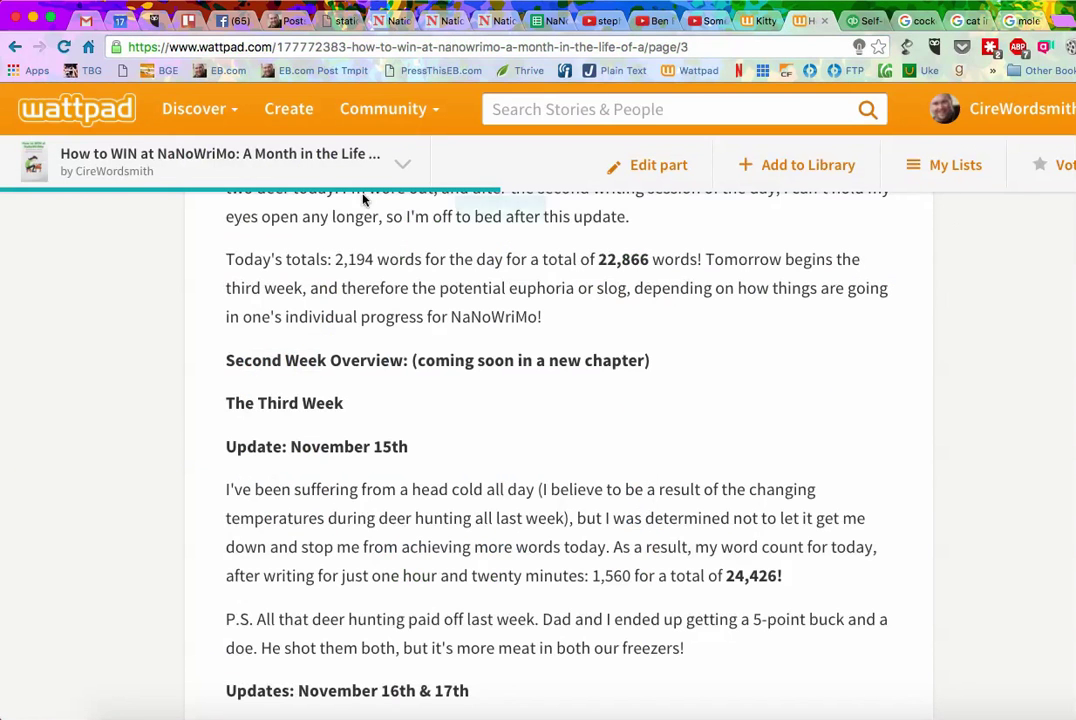
Compare the original and 2.0 week chapters in the table of contents and open The First Week 2.0.
{"action": "left_click", "coordinate": [252, 156]}
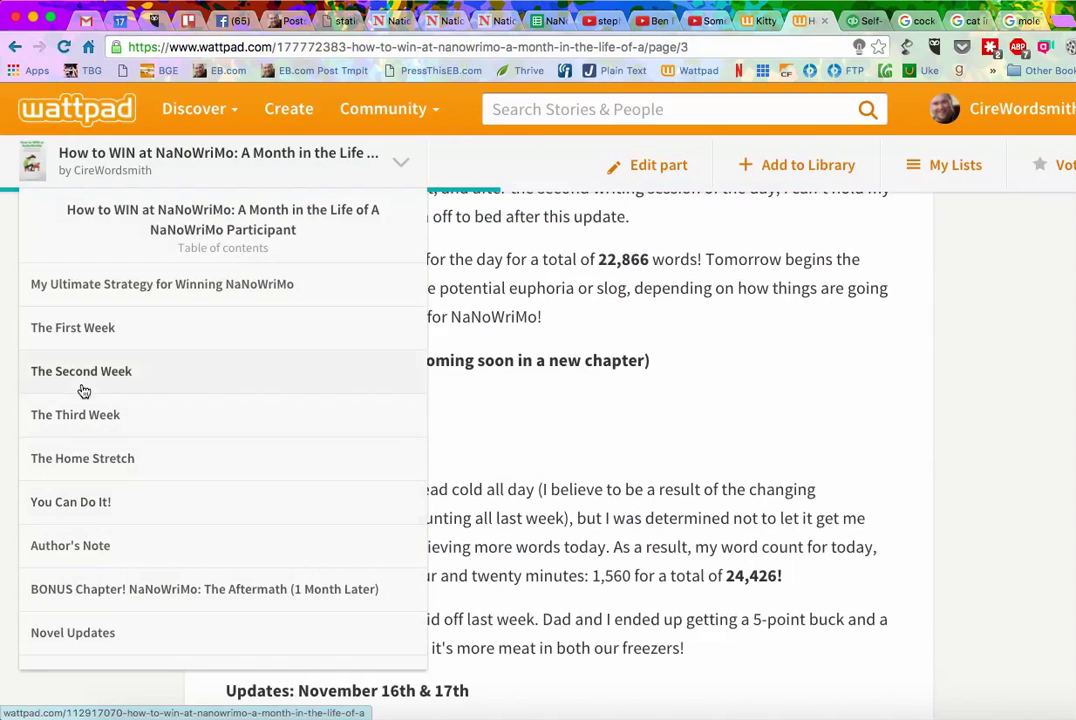
{"action": "scroll", "coordinate": [91, 550], "scroll_direction": "down", "scroll_amount": 5}
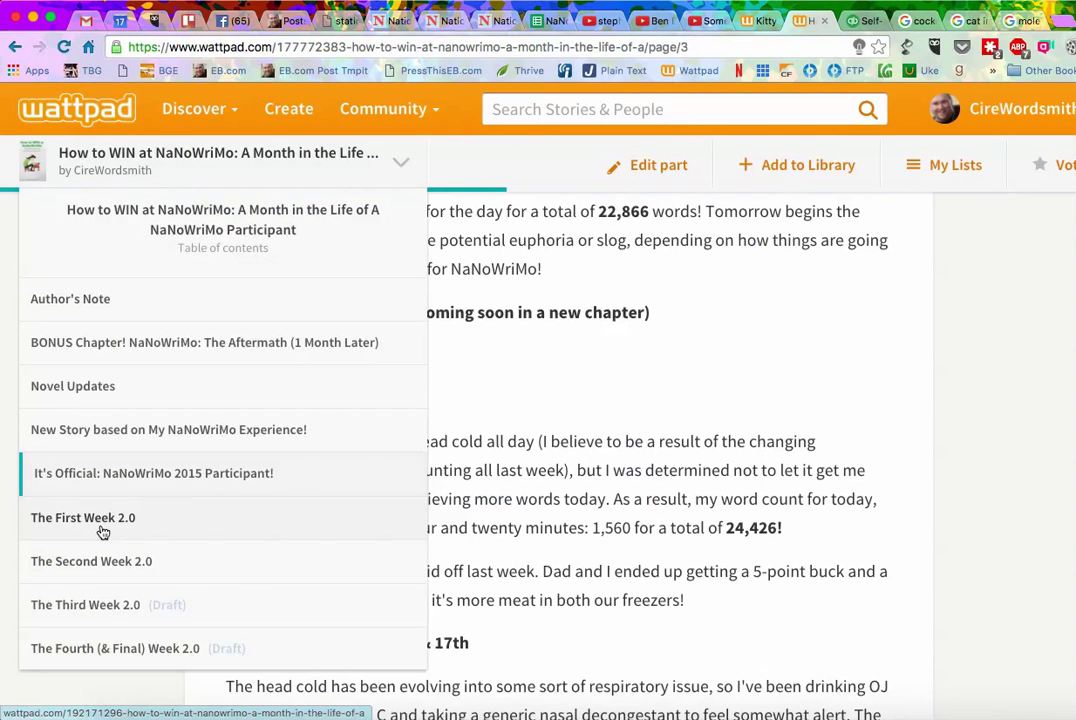
{"action": "scroll", "coordinate": [108, 389], "scroll_direction": "up", "scroll_amount": 2}
{"action": "scroll", "coordinate": [118, 325], "scroll_direction": "up", "scroll_amount": 2}
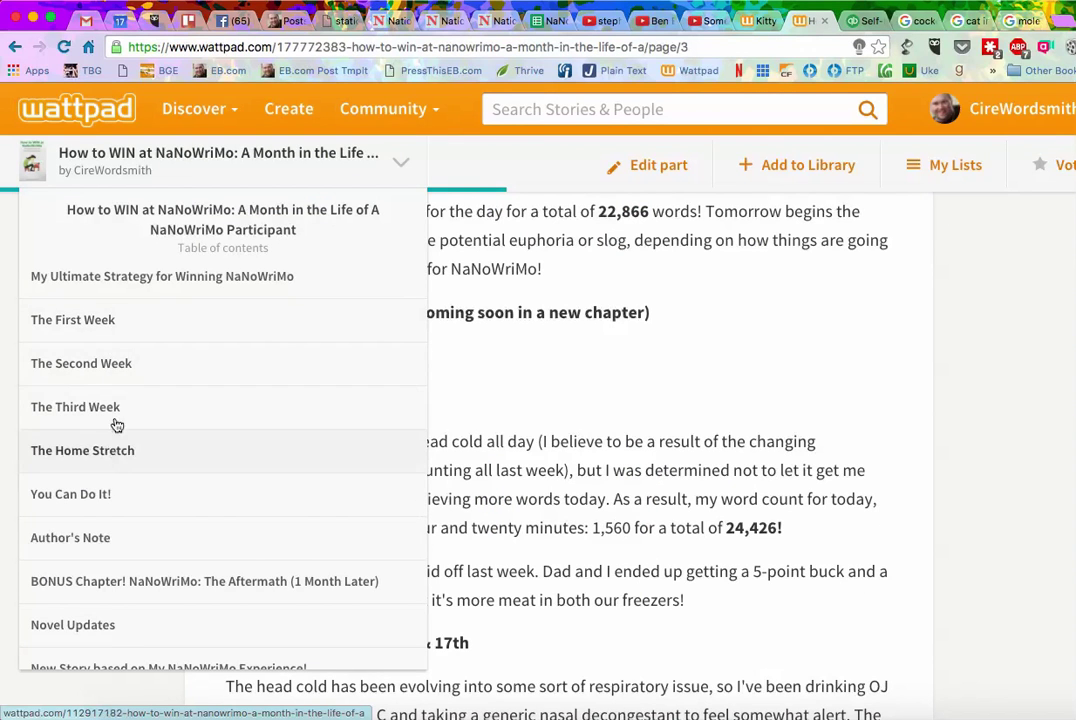
{"action": "scroll", "coordinate": [143, 358], "scroll_direction": "down", "scroll_amount": 5}
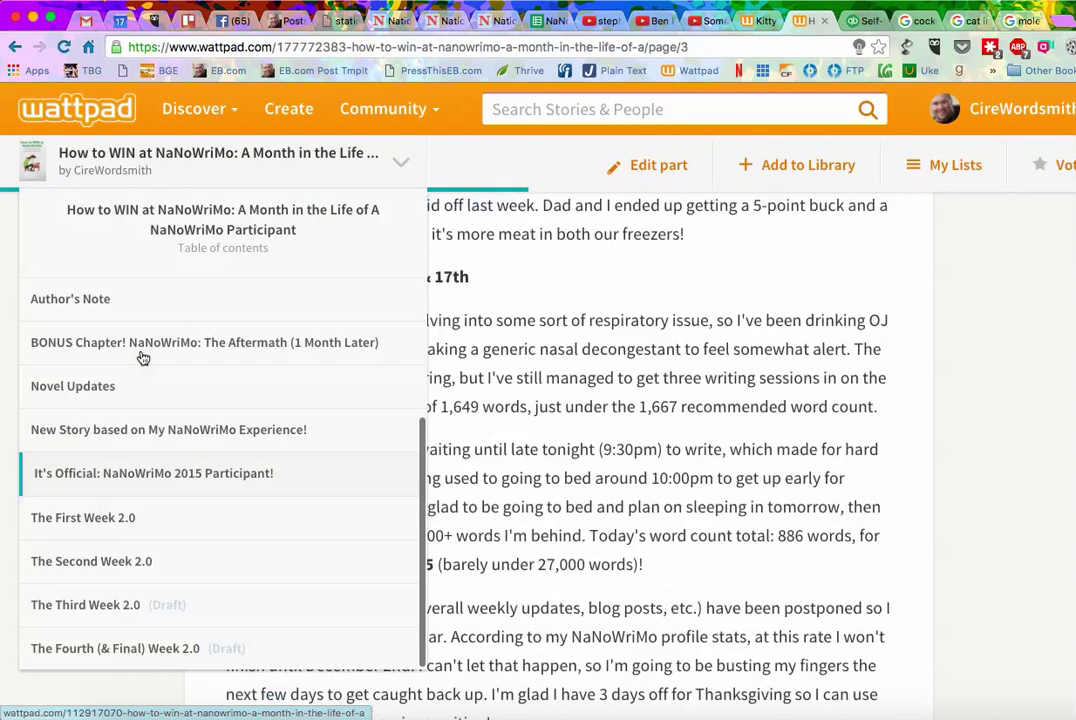
{"action": "left_click", "coordinate": [121, 526]}
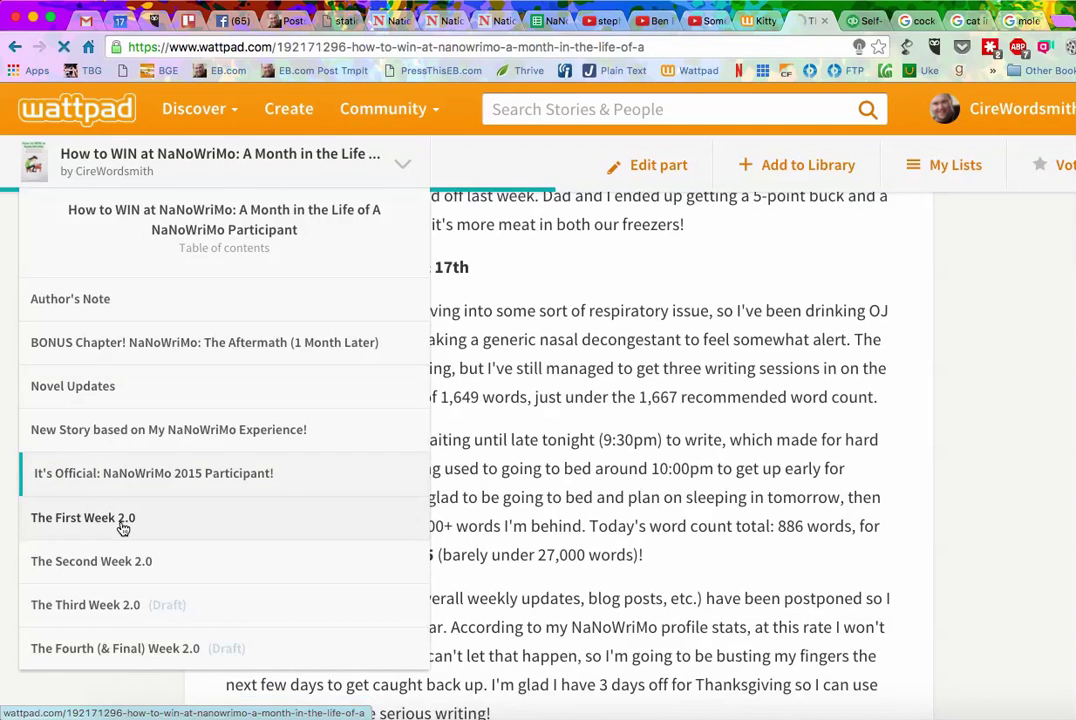
Search The First Week 2.0 chapter for "external" and examine the paragraph about writing records and the External Link at the chapter's end.
{"action": "scroll", "coordinate": [283, 428], "scroll_direction": "down", "scroll_amount": 5}
{"action": "scroll", "coordinate": [283, 428], "scroll_direction": "down", "scroll_amount": 3}
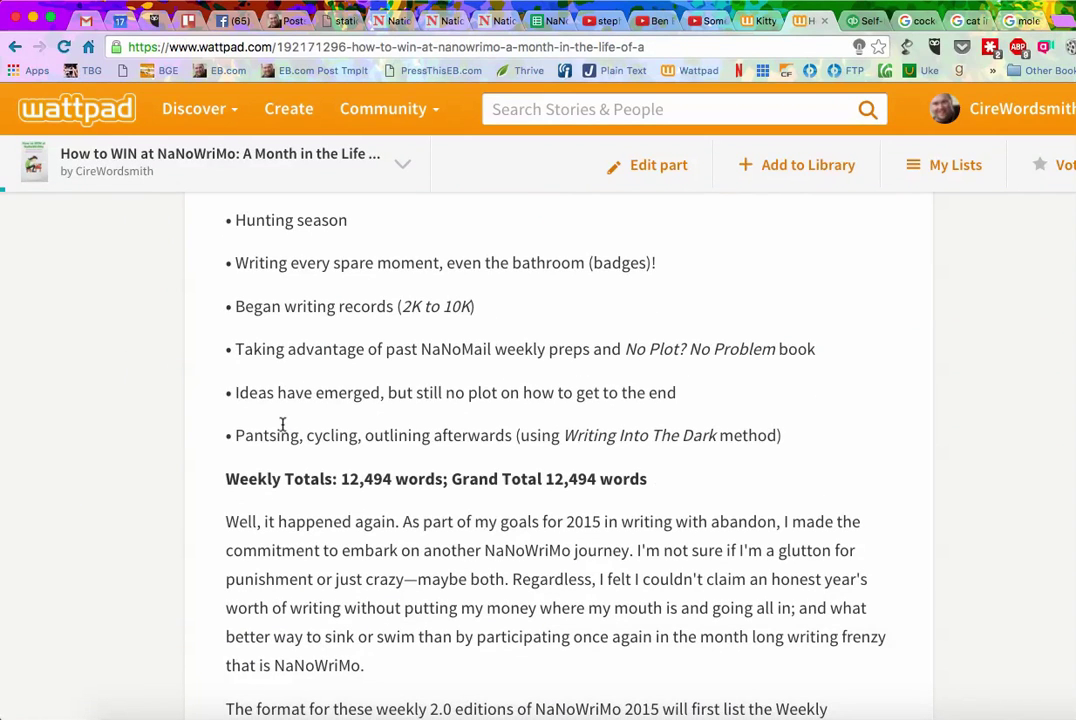
{"action": "key", "text": "super+f"}
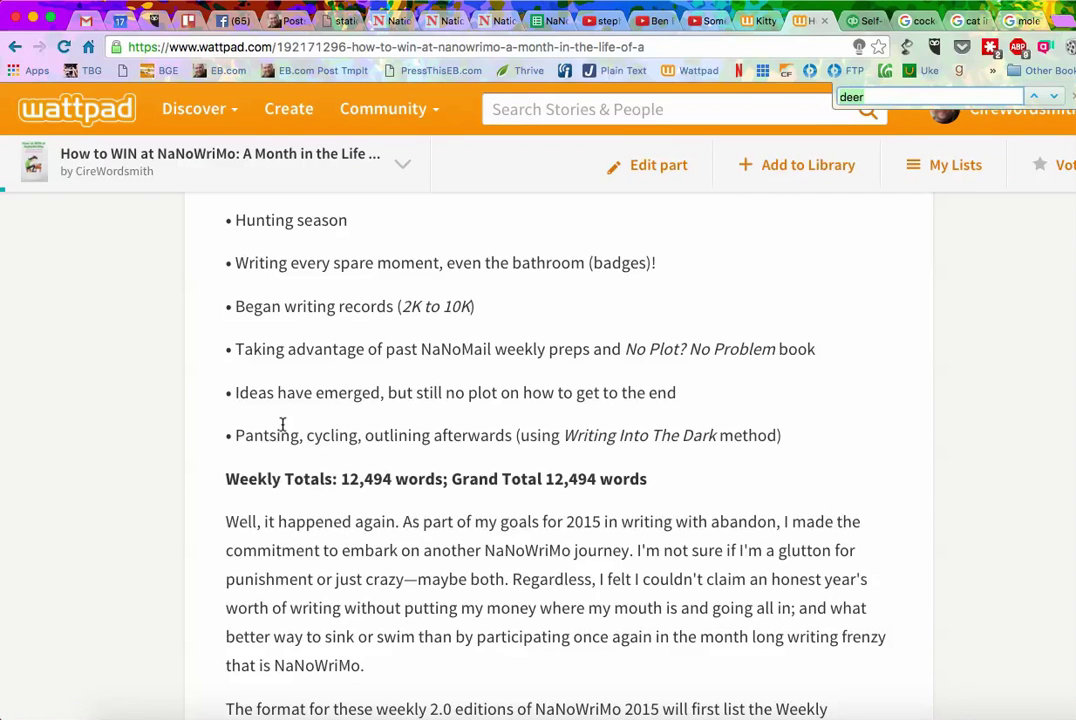
{"action": "type", "text": "external"}
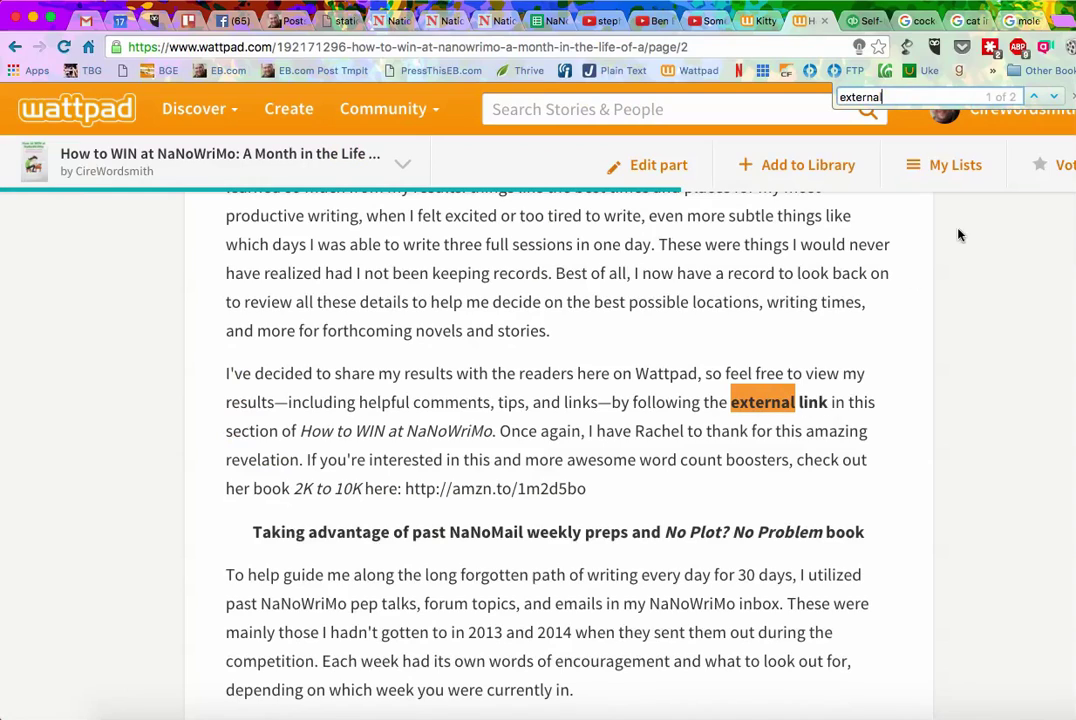
{"action": "scroll", "coordinate": [915, 360], "scroll_direction": "down", "scroll_amount": 15}
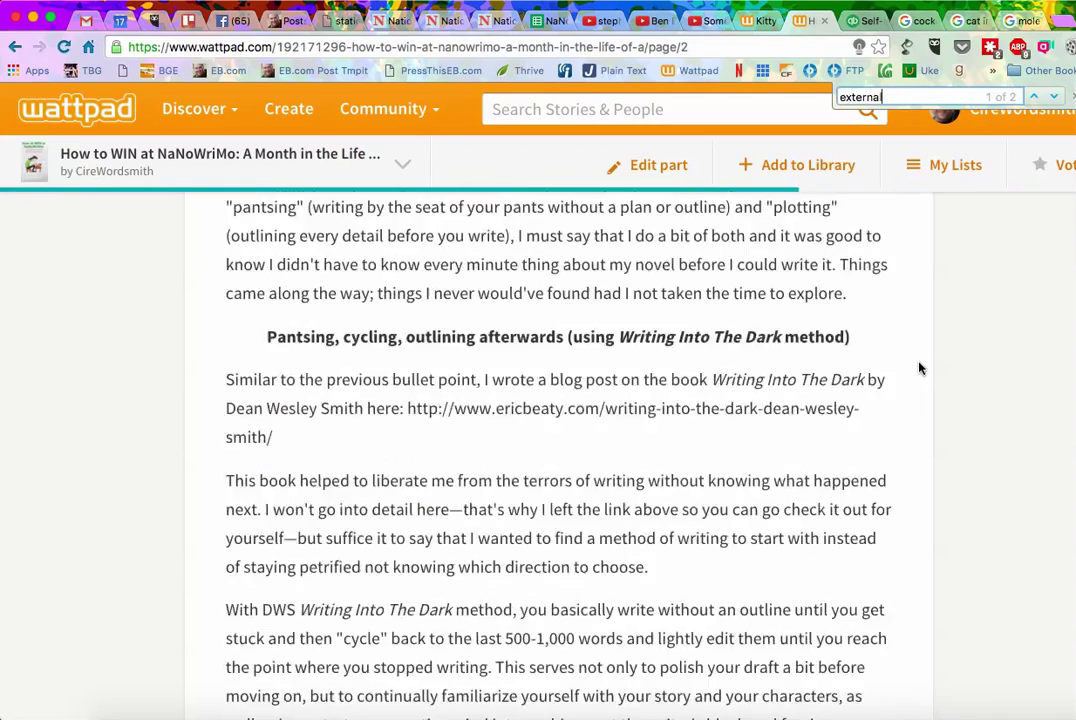
{"action": "scroll", "coordinate": [920, 368], "scroll_direction": "down", "scroll_amount": 10}
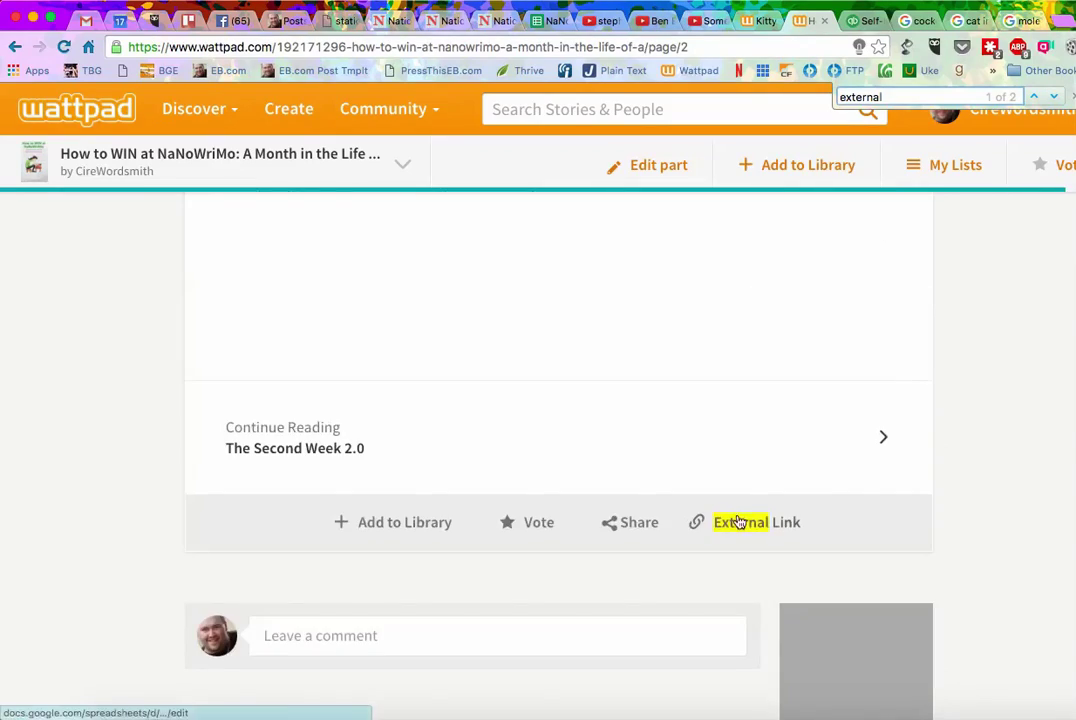
{"action": "scroll", "coordinate": [1004, 420], "scroll_direction": "up", "scroll_amount": 15}
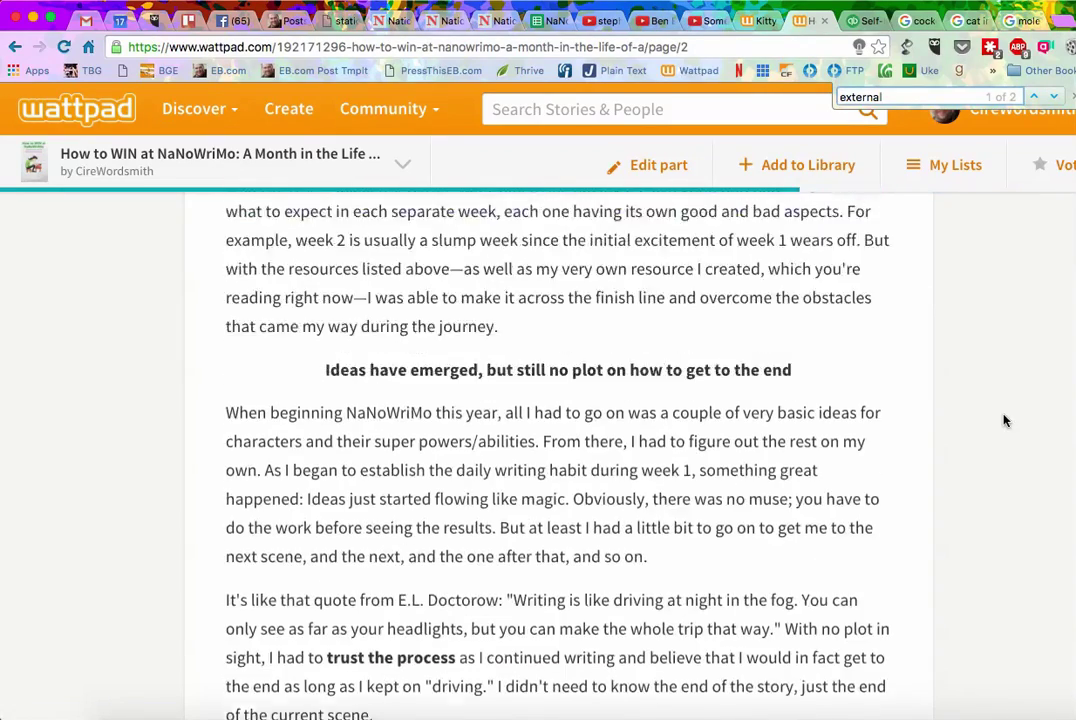
{"action": "scroll", "coordinate": [1004, 420], "scroll_direction": "up", "scroll_amount": 5}
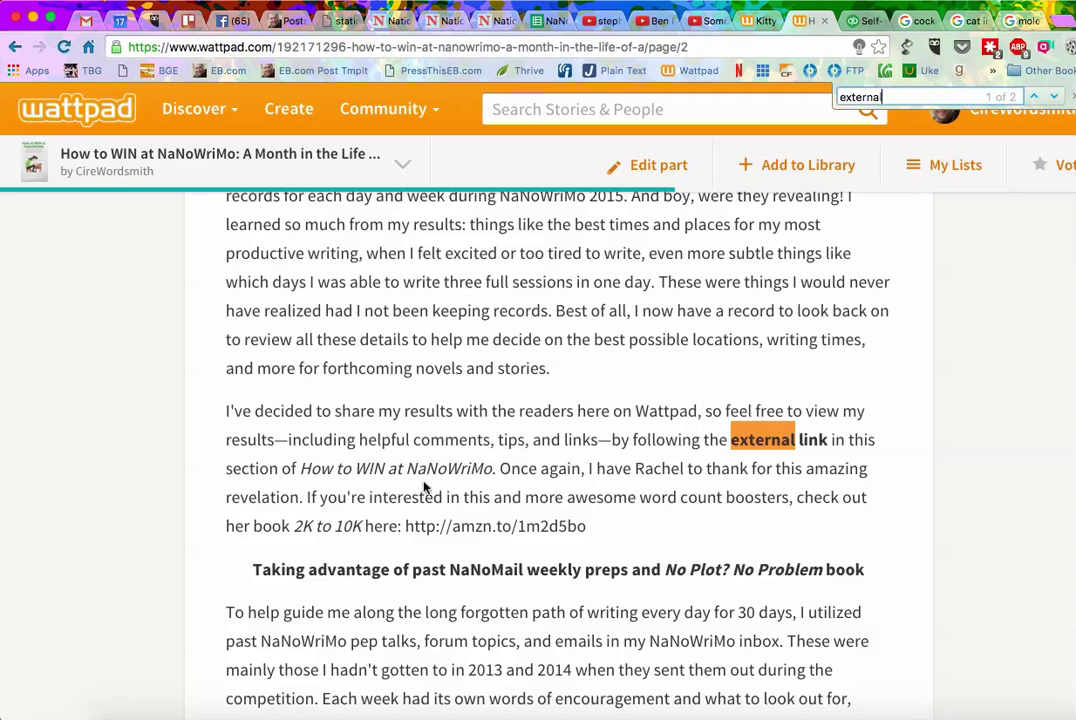
Check the story's table of contents, follow the chapter's External Link to the word count averages spreadsheet, and return to the chapter.
{"action": "left_click", "coordinate": [305, 154]}
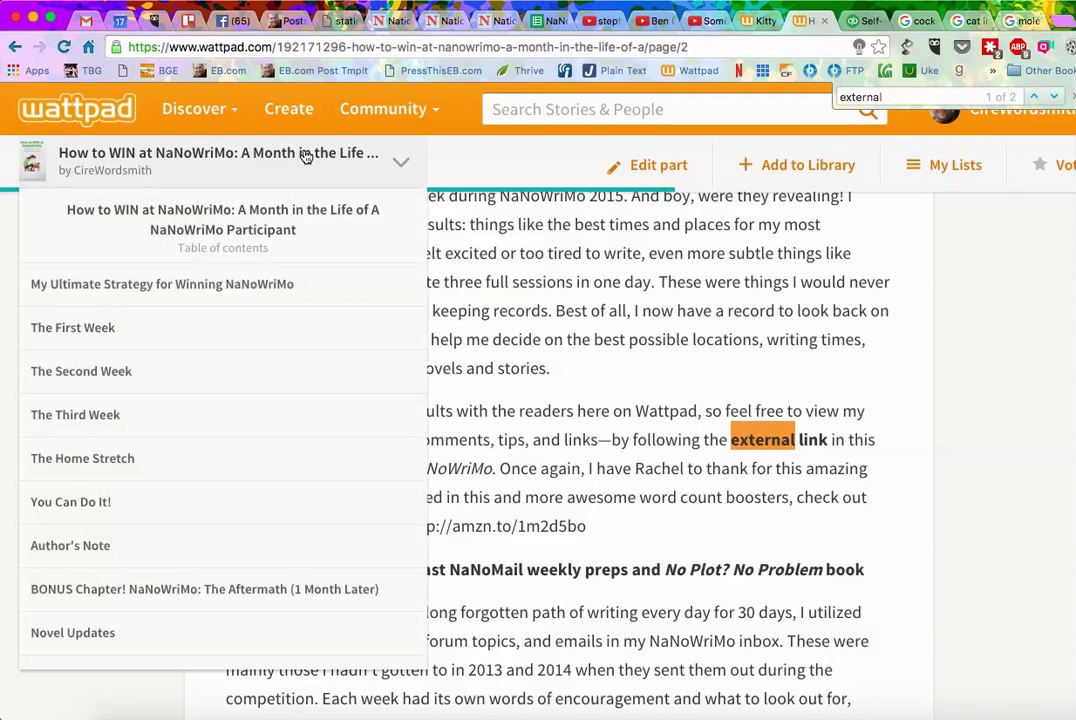
{"action": "scroll", "coordinate": [240, 330], "scroll_direction": "down", "scroll_amount": 5}
{"action": "scroll", "coordinate": [240, 335], "scroll_direction": "down", "scroll_amount": 3}
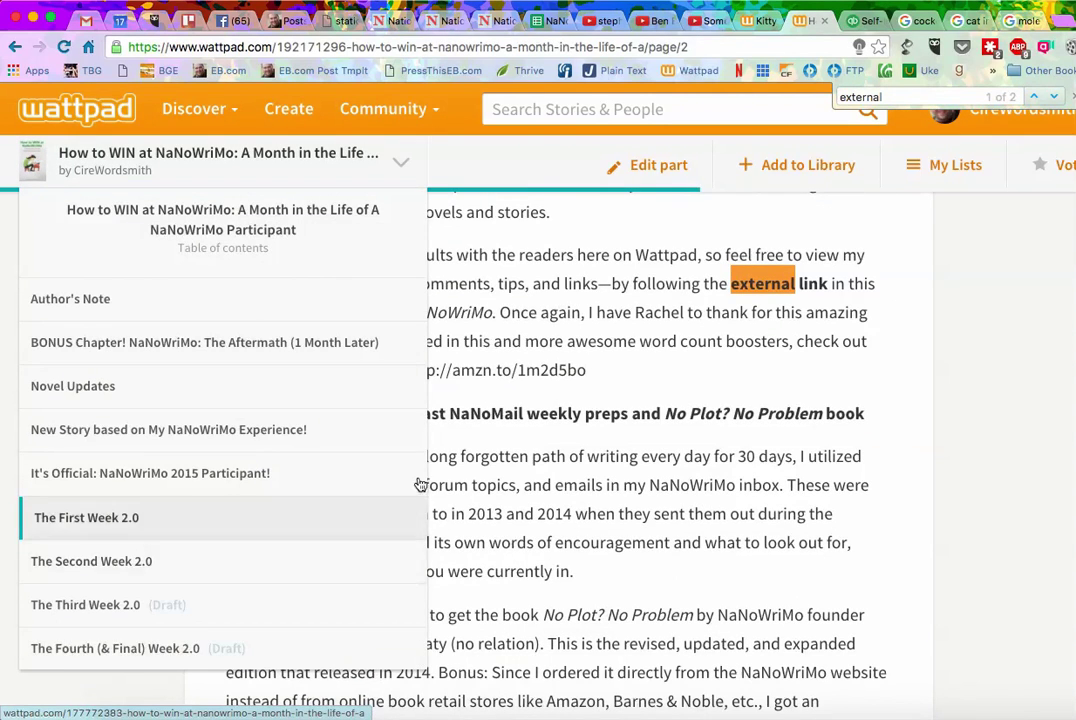
{"action": "scroll", "coordinate": [815, 467], "scroll_direction": "down", "scroll_amount": 4}
{"action": "scroll", "coordinate": [815, 467], "scroll_direction": "down", "scroll_amount": 15}
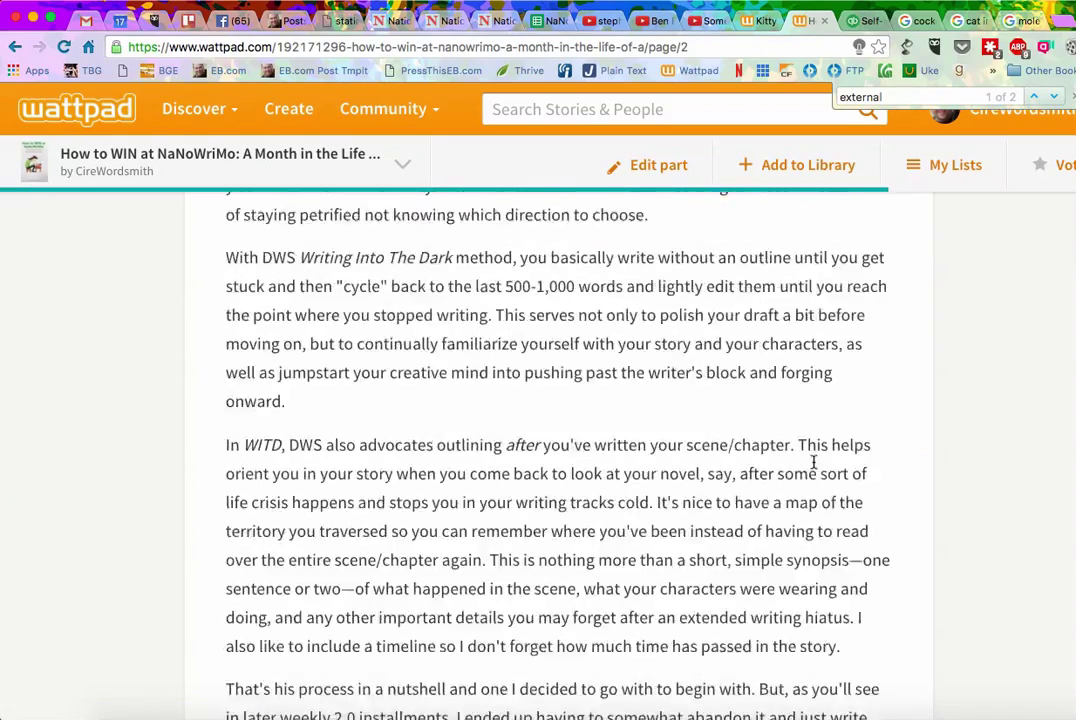
{"action": "scroll", "coordinate": [813, 467], "scroll_direction": "down", "scroll_amount": 5}
{"action": "left_click", "coordinate": [752, 321]}
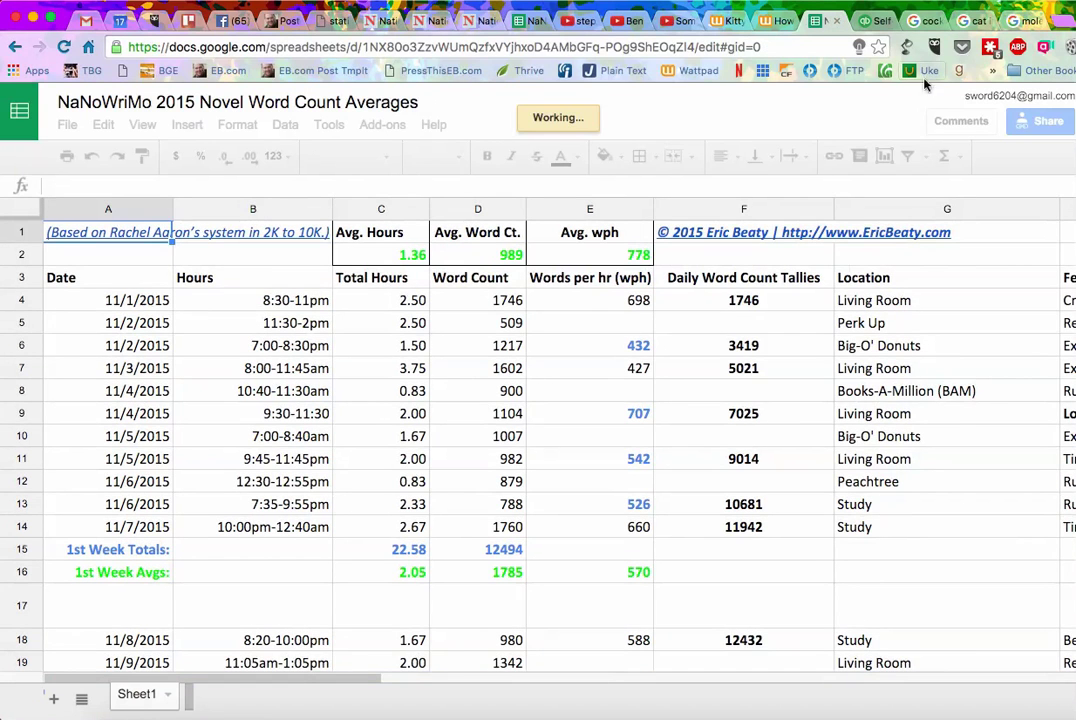
{"action": "left_click", "coordinate": [773, 22]}
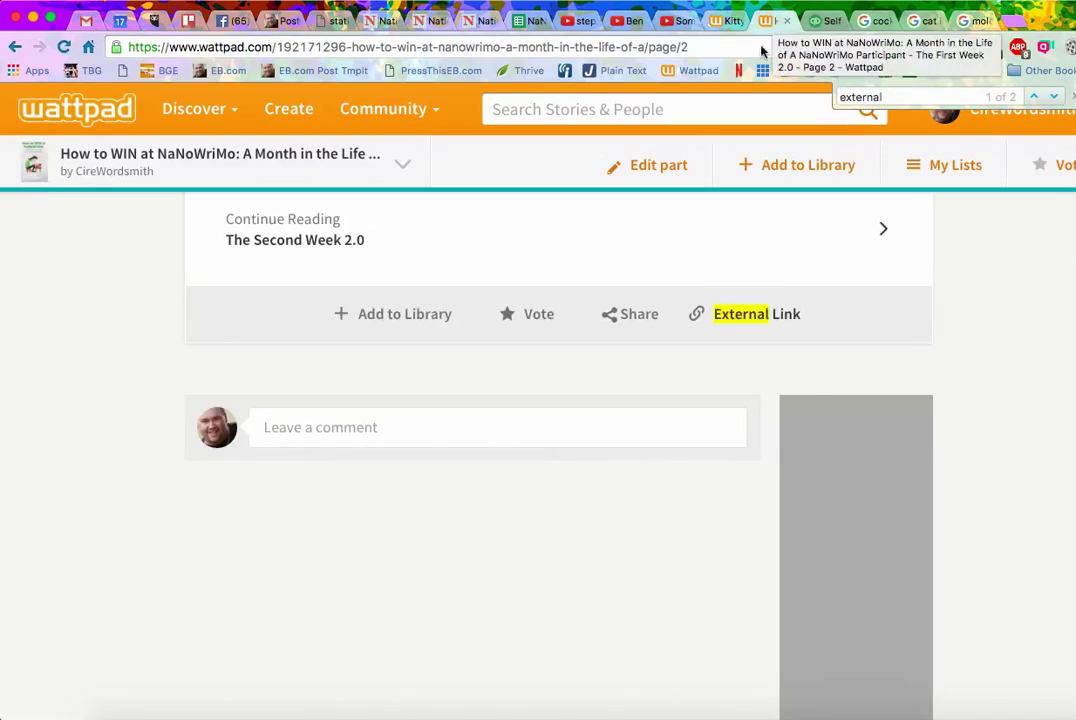
Compare the chapter's Week 1 Overview bullets with the Week 1 notes in Scrivener's weekly summaries, and return to Wattpad in Chrome.
{"action": "scroll", "coordinate": [815, 399], "scroll_direction": "up", "scroll_amount": 10}
{"action": "scroll", "coordinate": [815, 393], "scroll_direction": "up", "scroll_amount": 10}
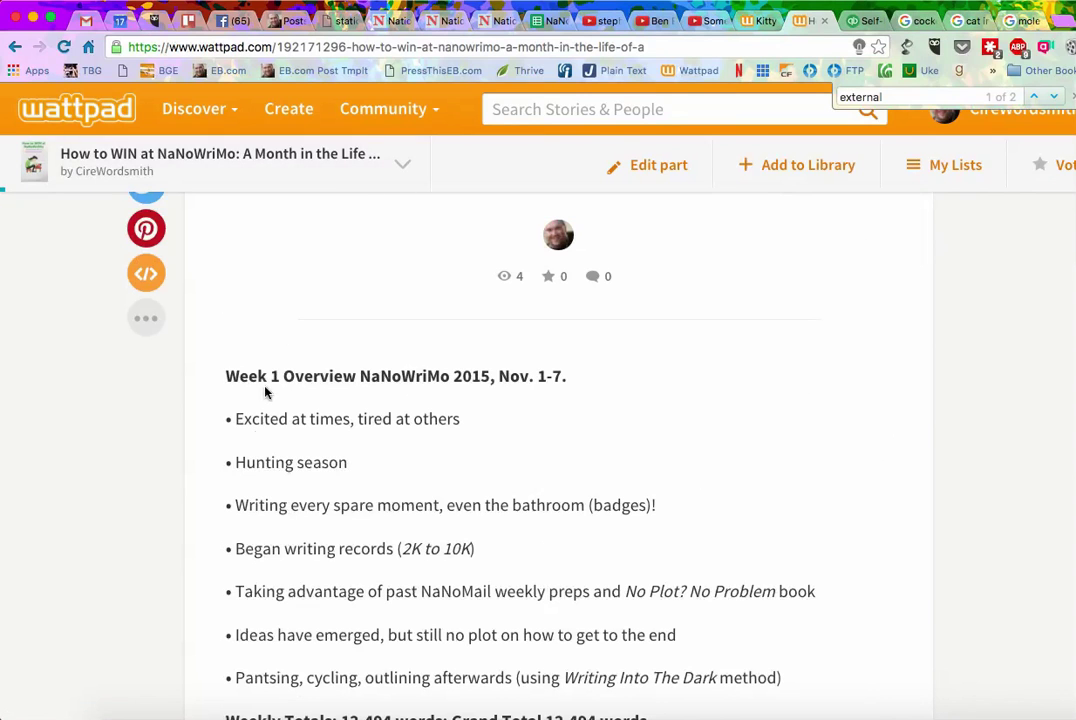
{"action": "scroll", "coordinate": [565, 416], "scroll_direction": "down", "scroll_amount": 3}
{"action": "scroll", "coordinate": [565, 416], "scroll_direction": "up", "scroll_amount": 1}
{"action": "mouse_move", "coordinate": [185, 712]}
{"action": "left_click", "coordinate": [185, 712]}
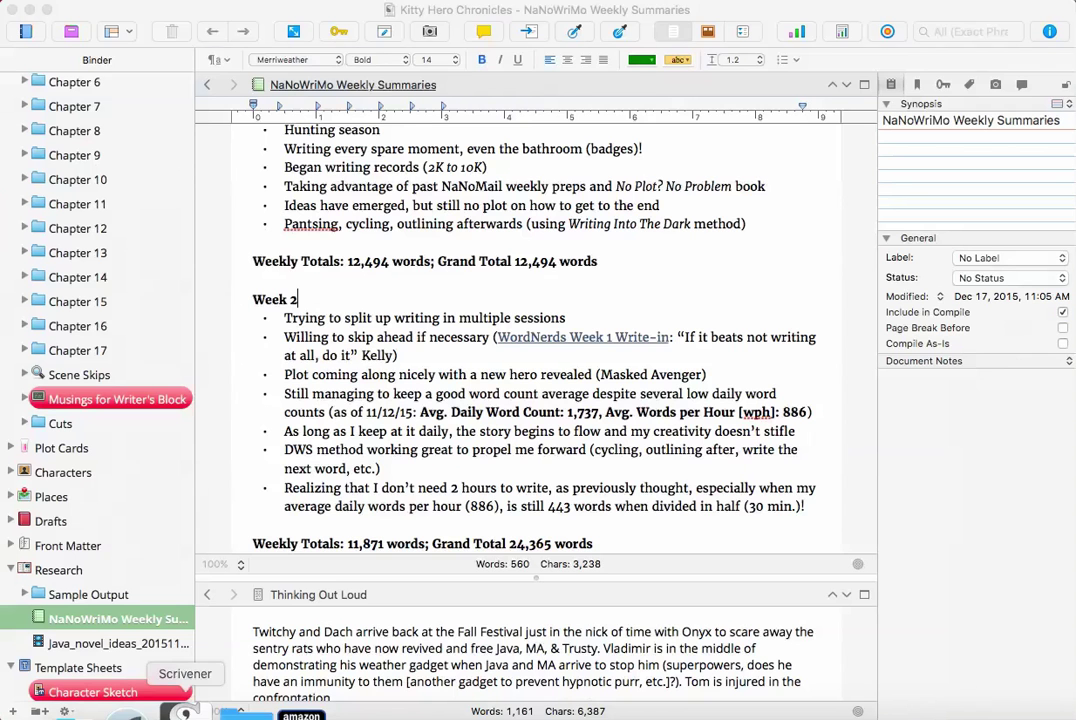
{"action": "scroll", "coordinate": [417, 467], "scroll_direction": "up", "scroll_amount": 2}
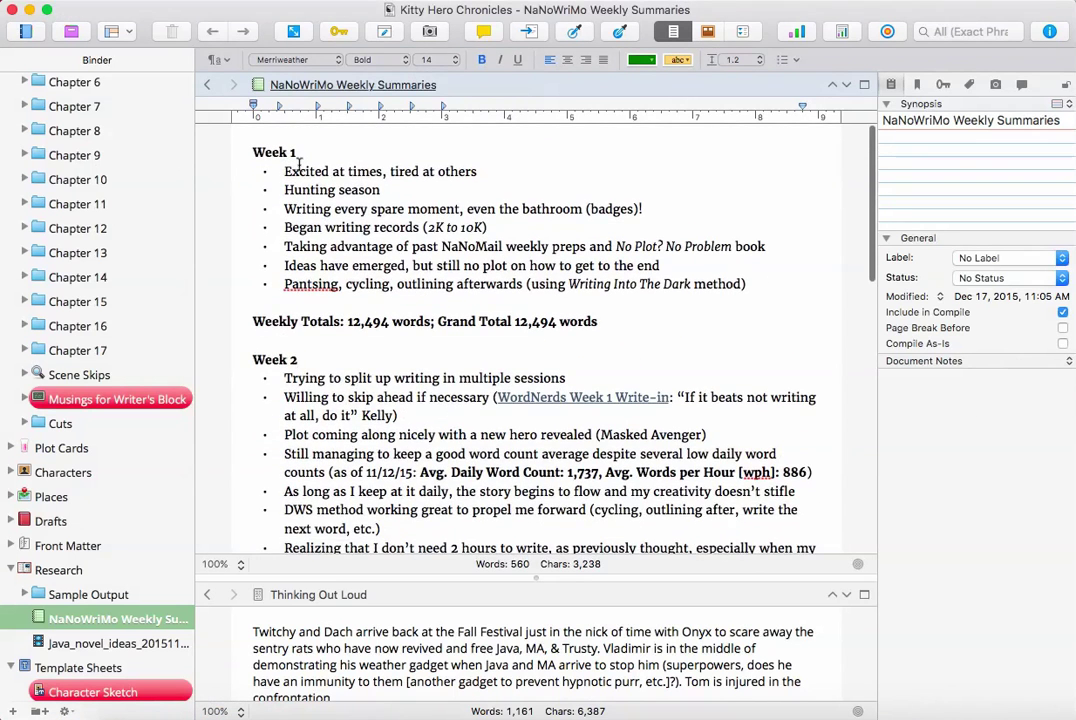
{"action": "left_click", "coordinate": [328, 712]}
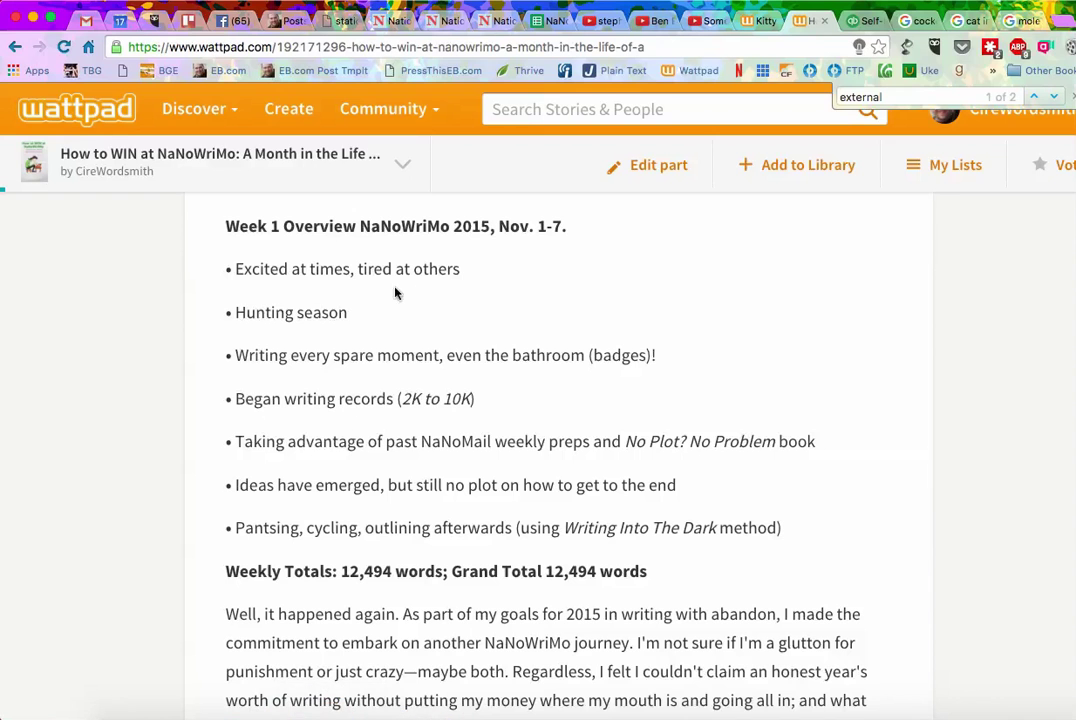
Read through the chapter's synopsis sections under each overview bullet, down to the paragraph on sharing the writing records.
{"action": "scroll", "coordinate": [352, 470], "scroll_direction": "down", "scroll_amount": 5}
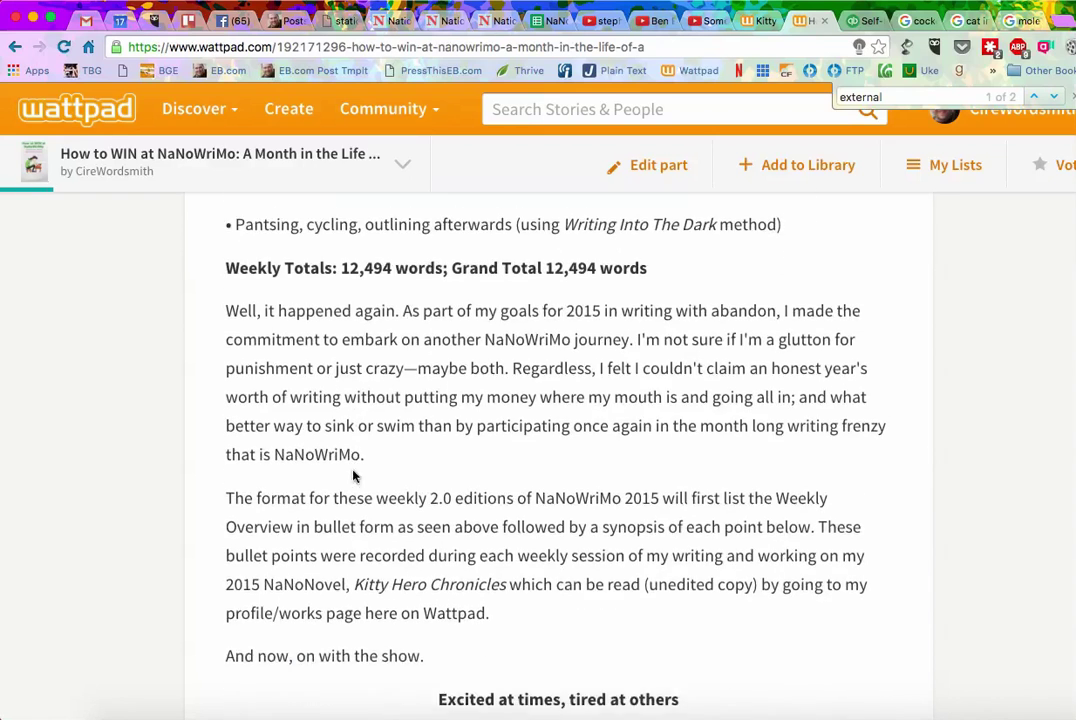
{"action": "scroll", "coordinate": [352, 470], "scroll_direction": "down", "scroll_amount": 4}
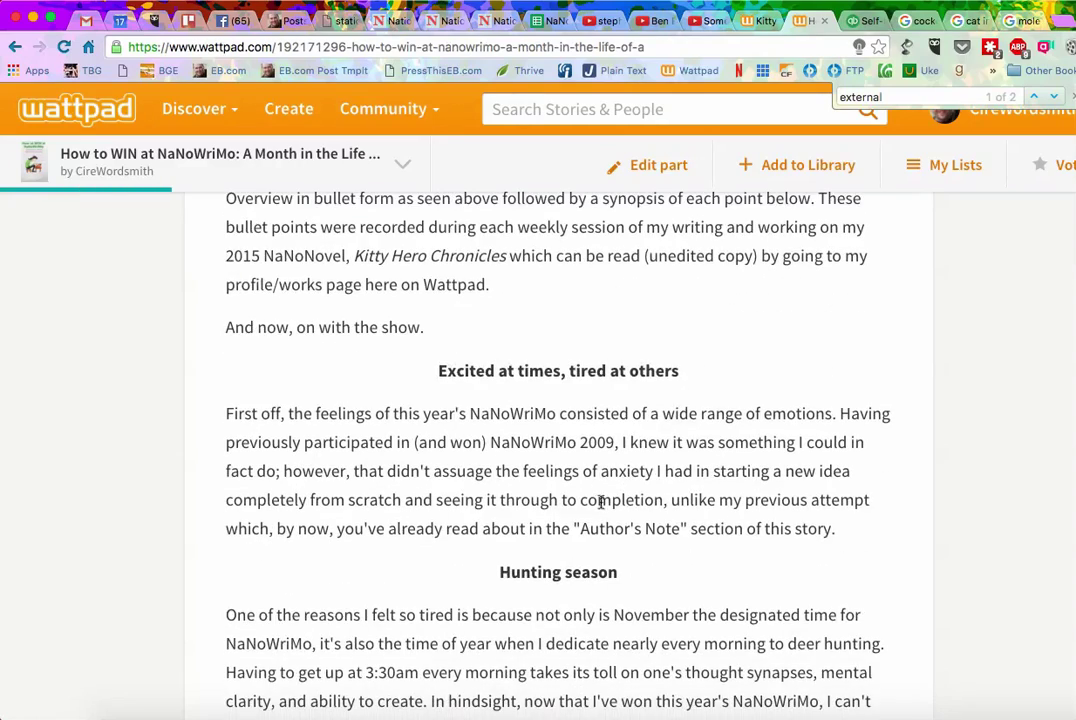
{"action": "scroll", "coordinate": [578, 453], "scroll_direction": "down", "scroll_amount": 4}
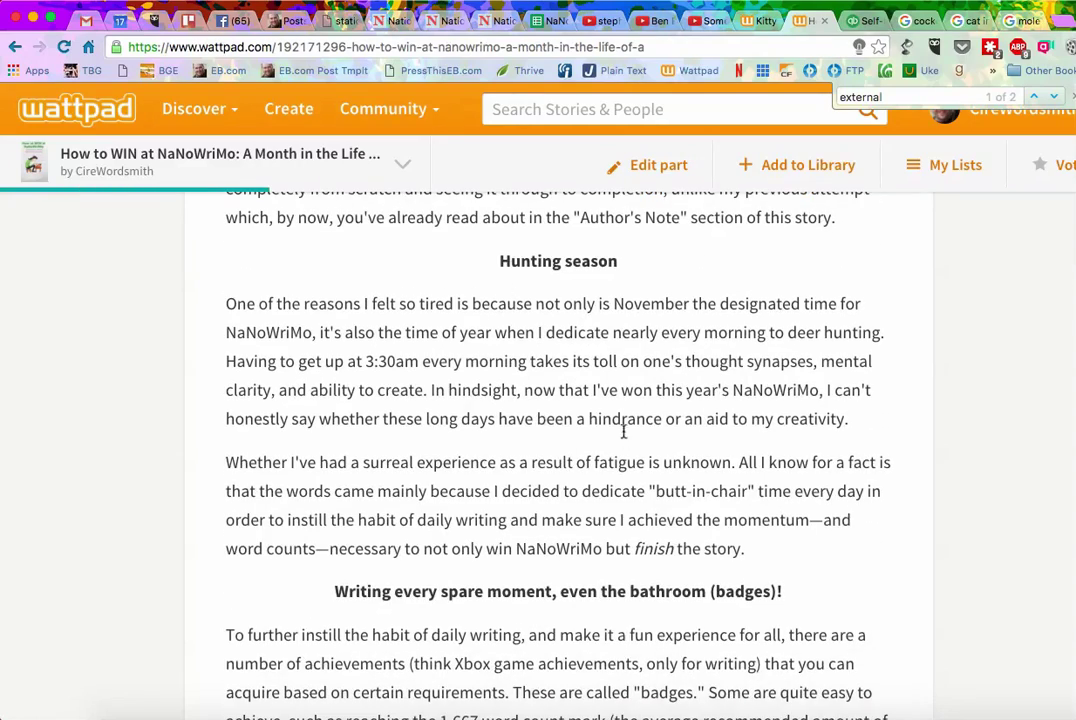
{"action": "scroll", "coordinate": [559, 408], "scroll_direction": "down", "scroll_amount": 12}
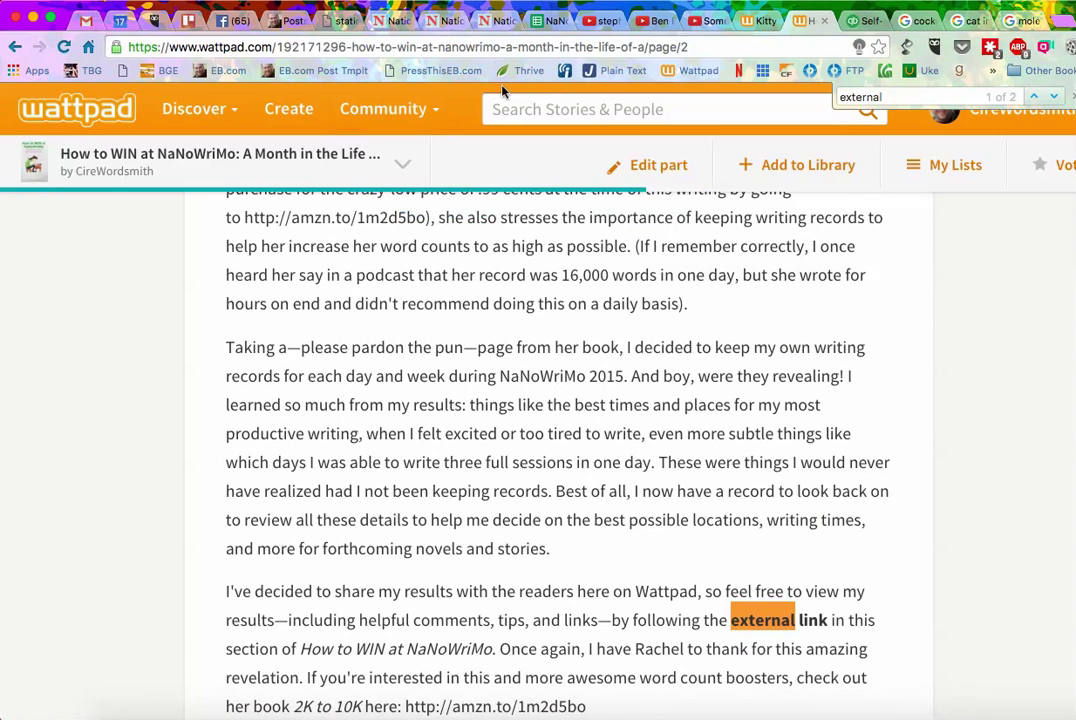
Switch back to Scrivener and look at the scenes inside the Chapter 8 folder, collapsing it again.
{"action": "left_click", "coordinate": [33, 20]}
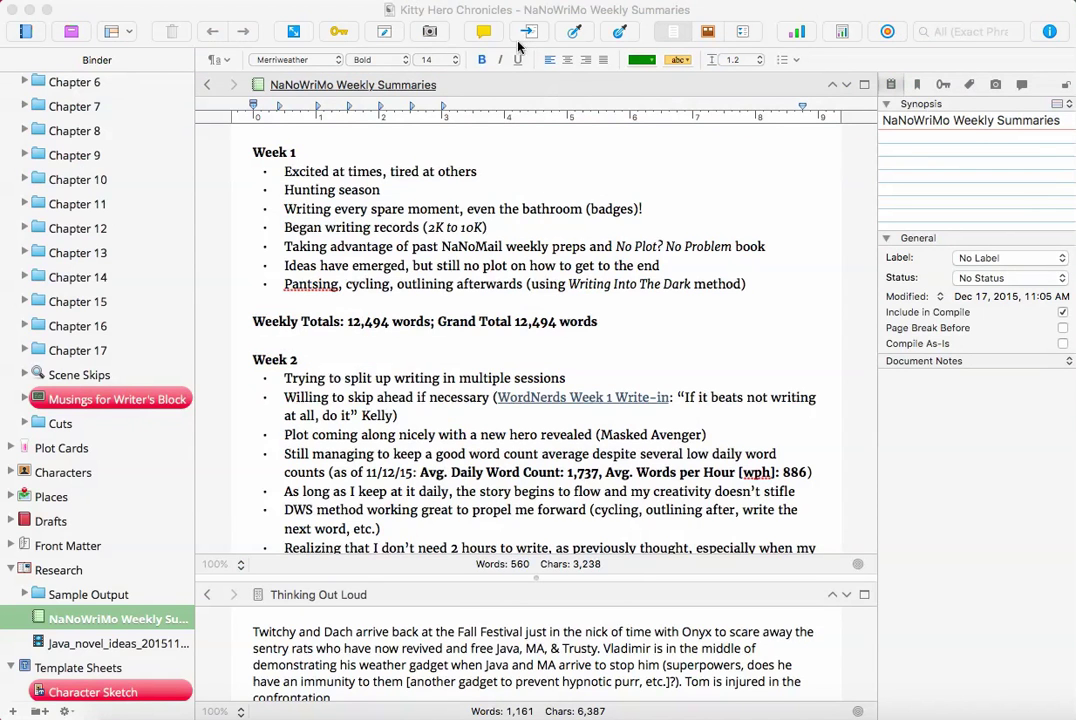
{"action": "scroll", "coordinate": [91, 279], "scroll_direction": "up", "scroll_amount": 5}
{"action": "left_click", "coordinate": [24, 310]}
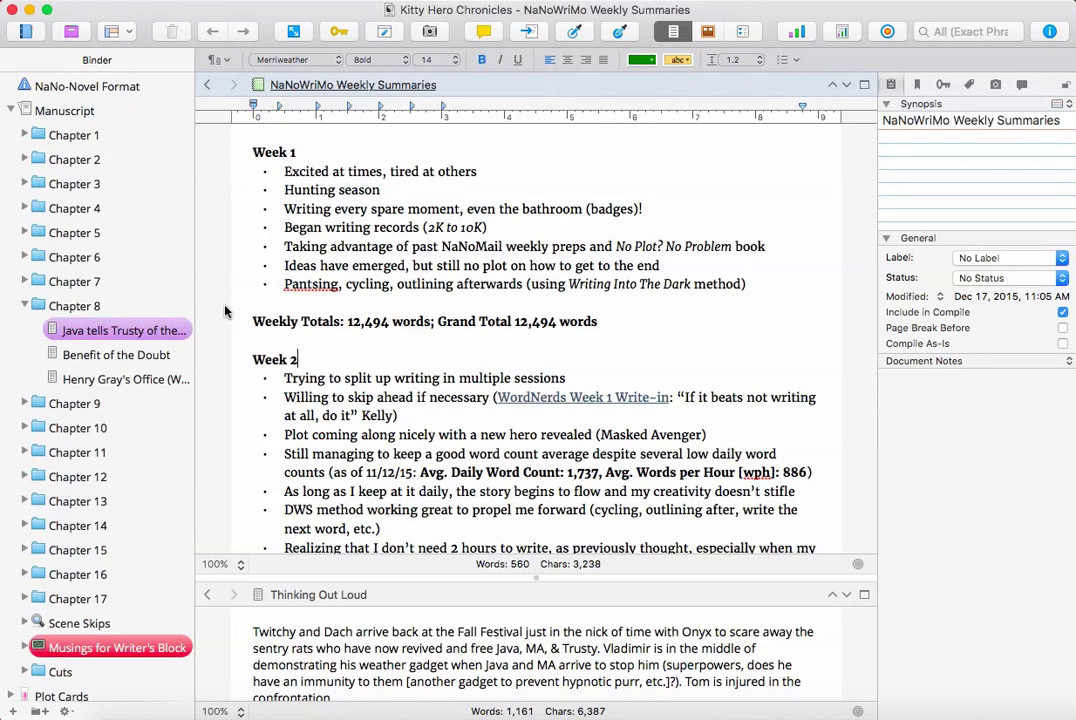
{"action": "left_click", "coordinate": [25, 307]}
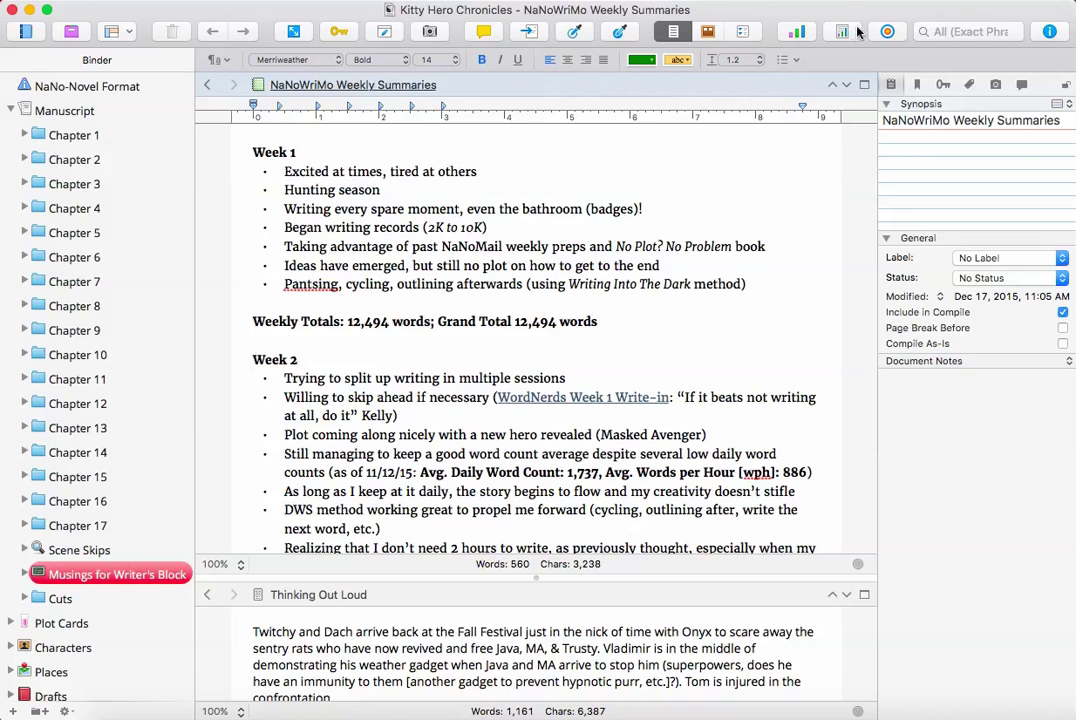
Look over the items offered for customizing the toolbar, and examine the manuscript's Compile contents options without compiling.
{"action": "right_click", "coordinate": [762, 16]}
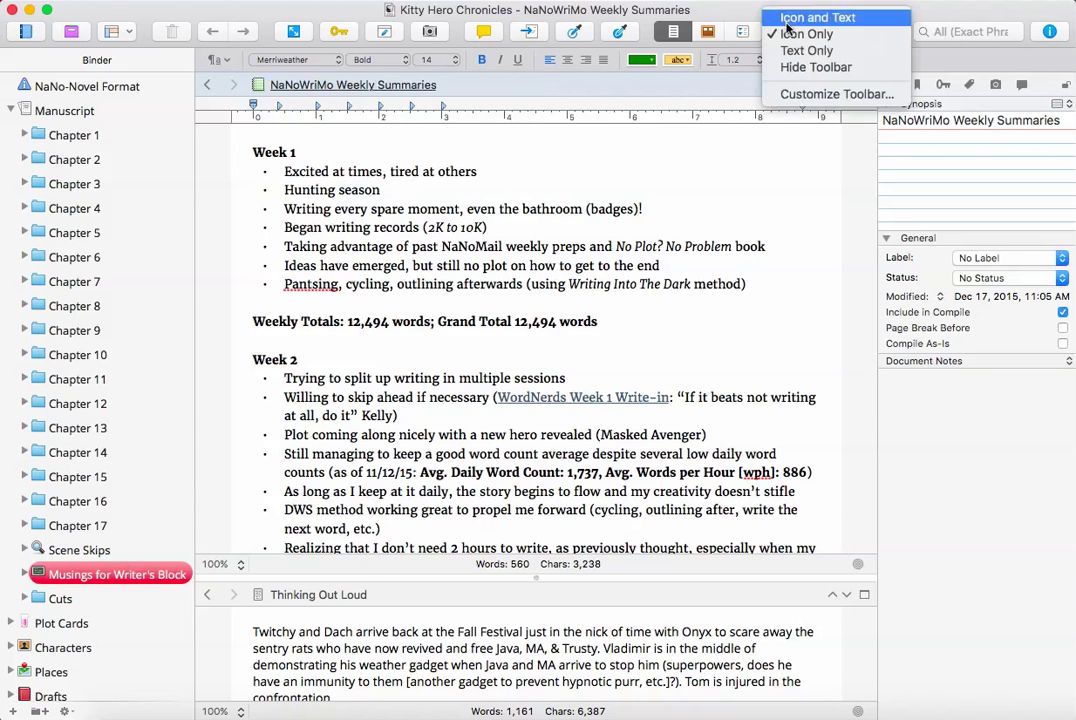
{"action": "left_click", "coordinate": [797, 93]}
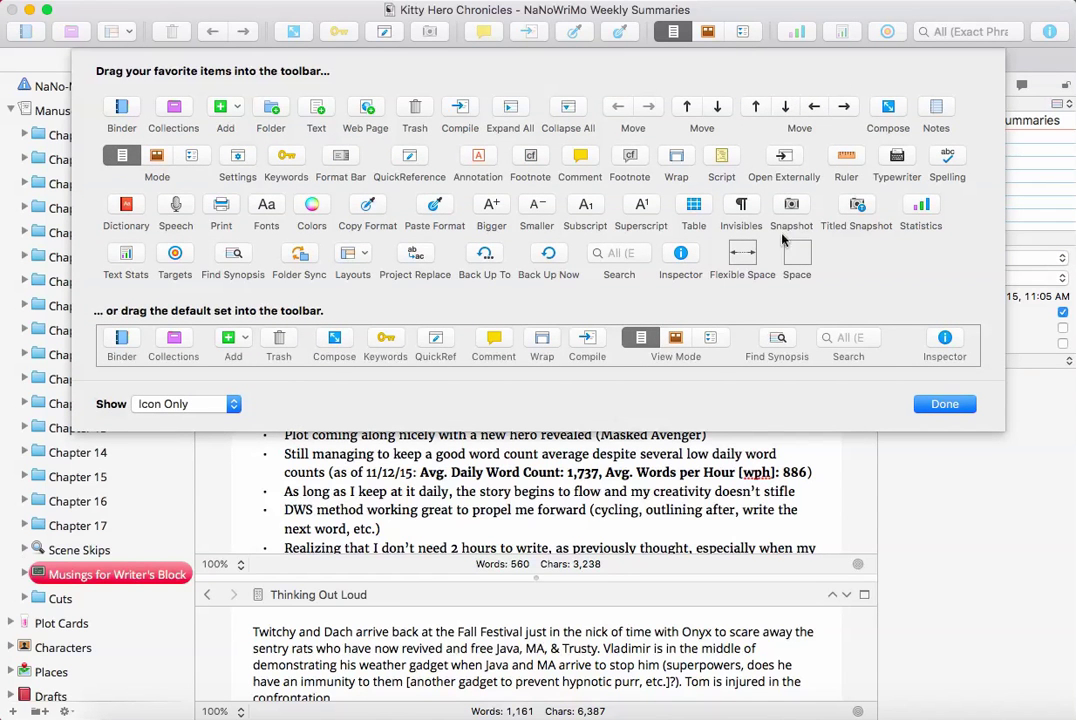
{"action": "left_click", "coordinate": [943, 405]}
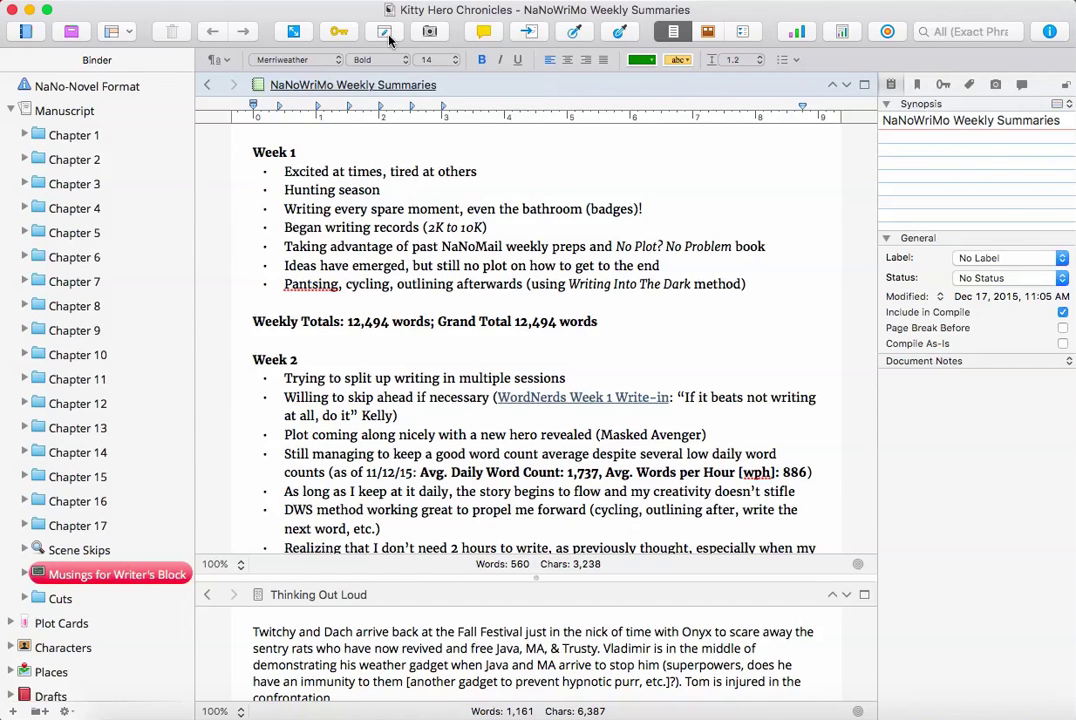
{"action": "left_click", "coordinate": [531, 35]}
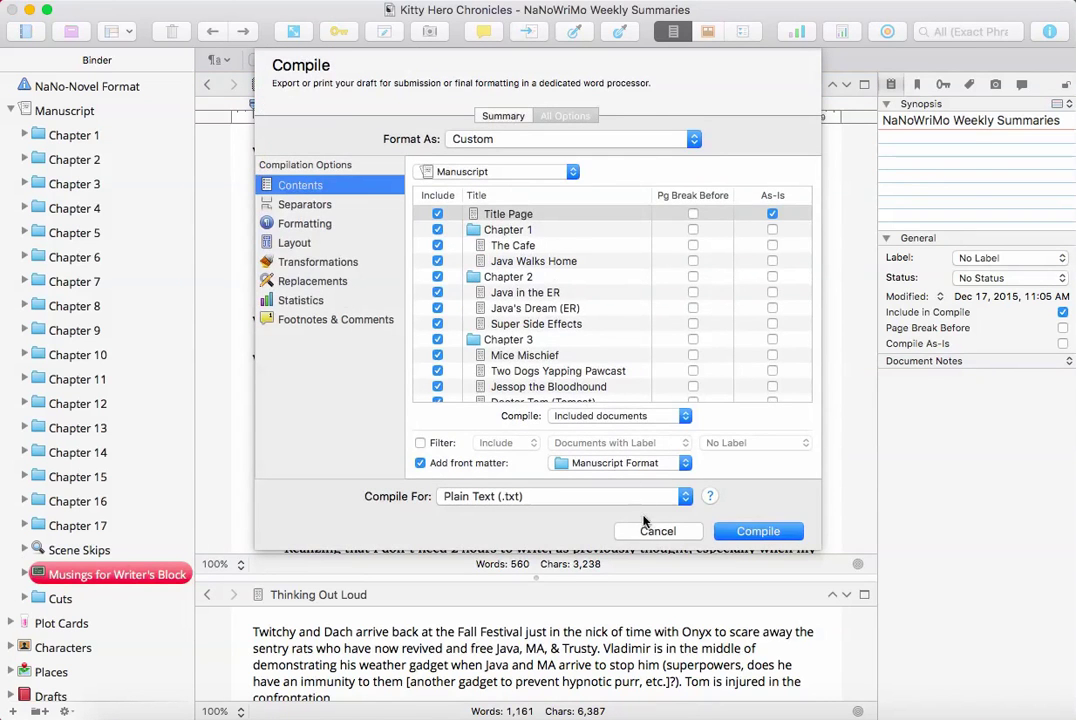
{"action": "left_click", "coordinate": [656, 531]}
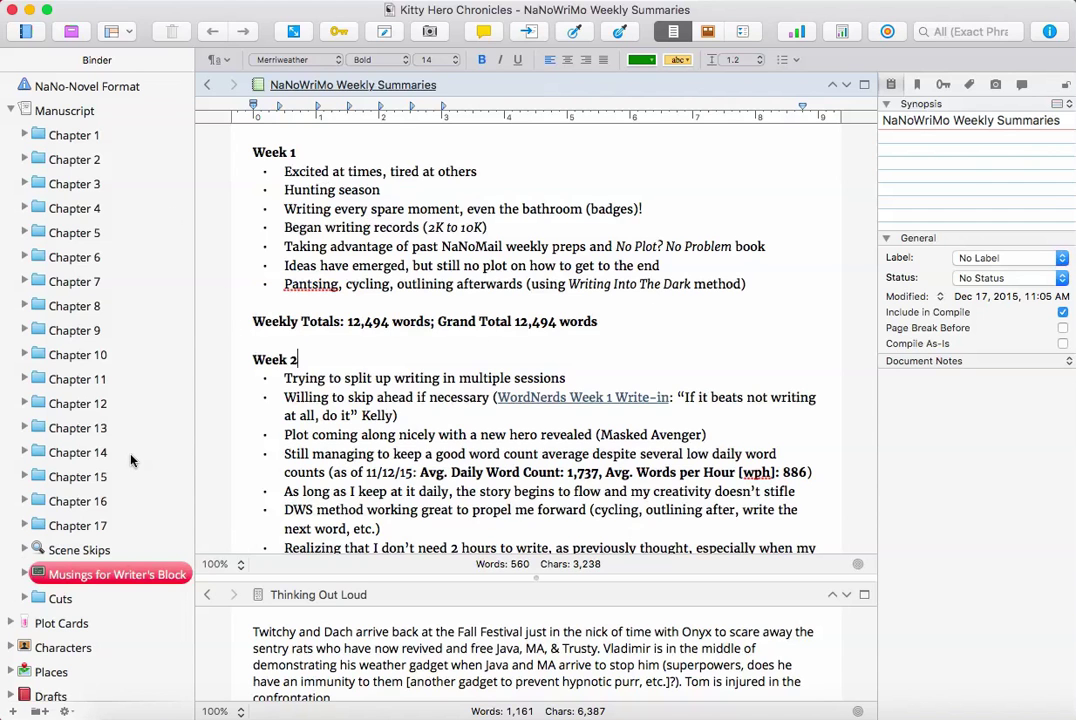
Expand the Musings for Writer's Block group in the binder to show its documents.
{"action": "scroll", "coordinate": [130, 460], "scroll_direction": "down", "scroll_amount": 3}
{"action": "scroll", "coordinate": [130, 460], "scroll_direction": "down", "scroll_amount": 1}
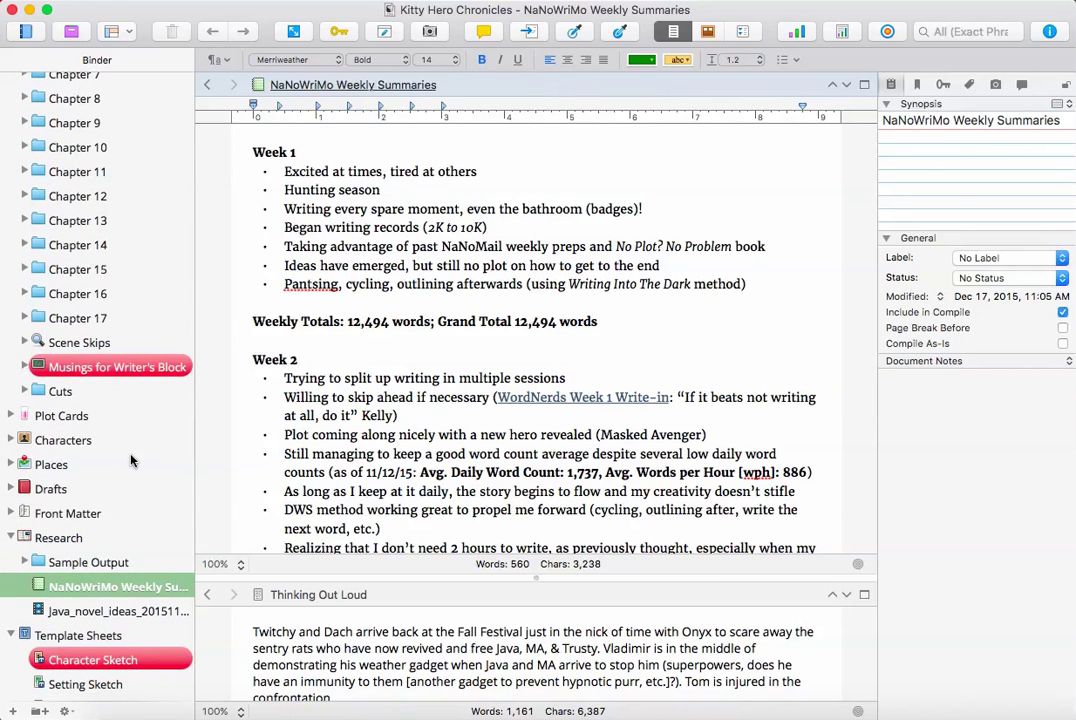
{"action": "scroll", "coordinate": [130, 460], "scroll_direction": "down", "scroll_amount": 1}
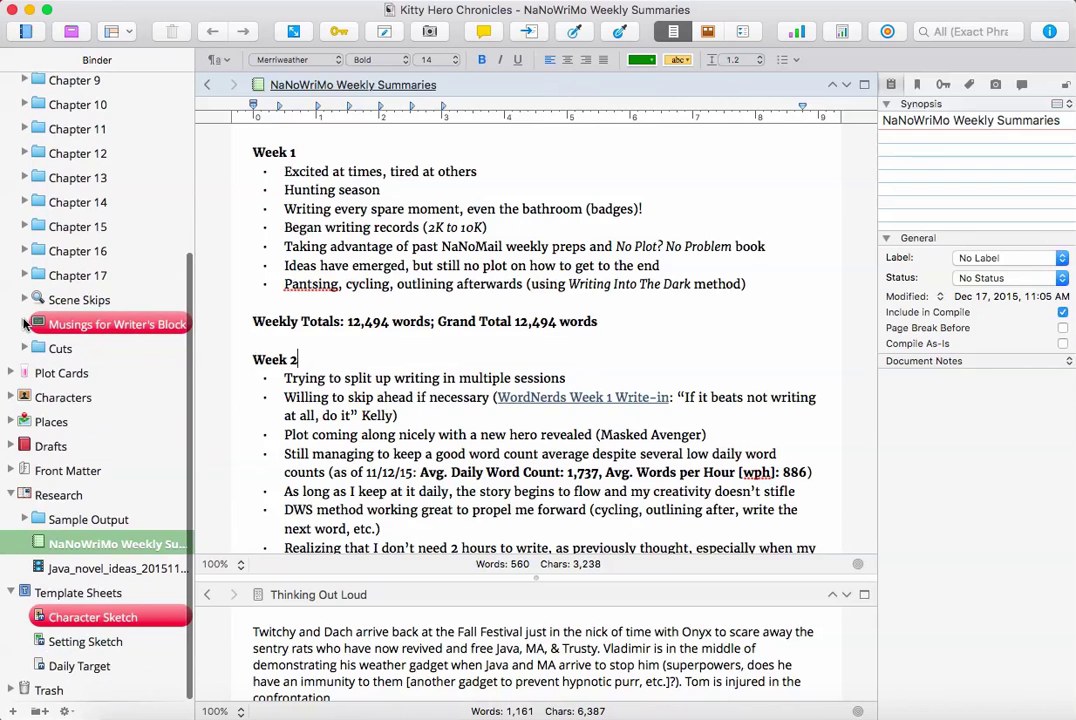
{"action": "left_click", "coordinate": [24, 324]}
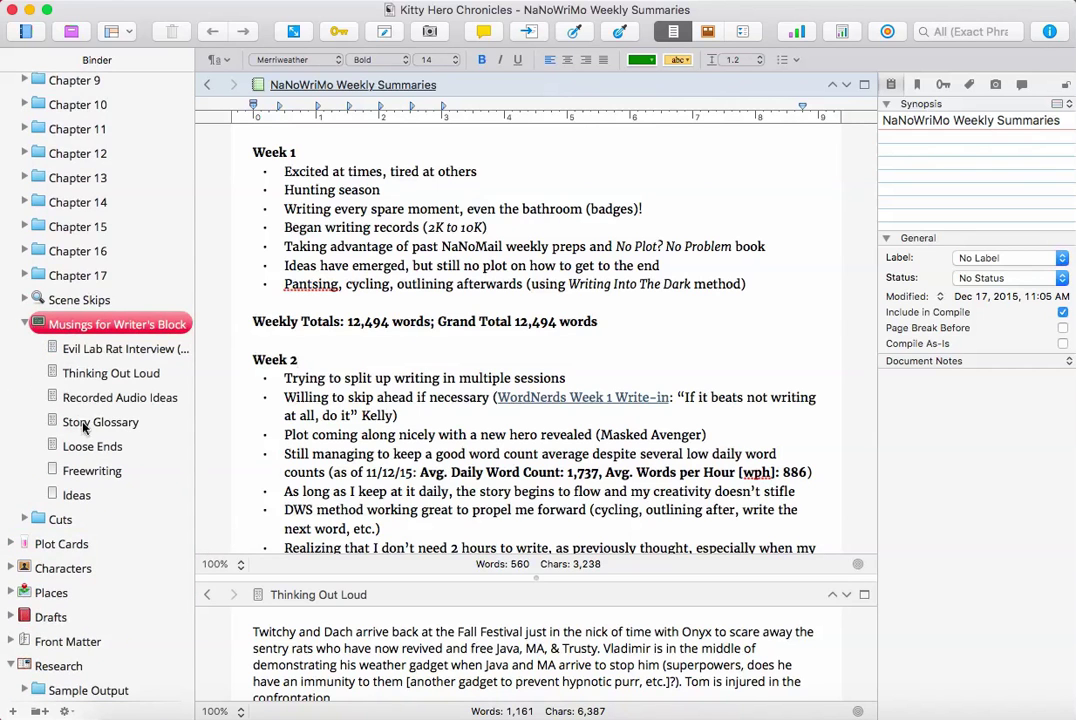
{"action": "left_click", "coordinate": [24, 324]}
{"action": "left_click", "coordinate": [24, 324]}
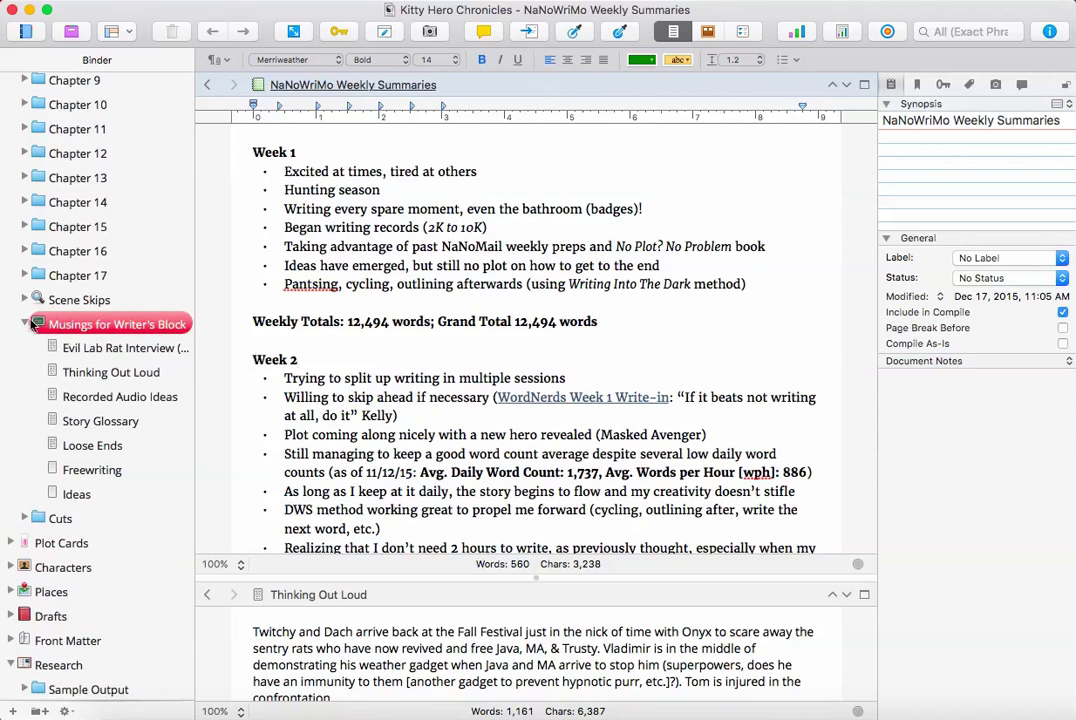
Select Evil Lab Rat Interview through Loose Ends to check their combined word count, and extend the selection up to the Scene Skips documents.
{"action": "left_click", "coordinate": [75, 348]}
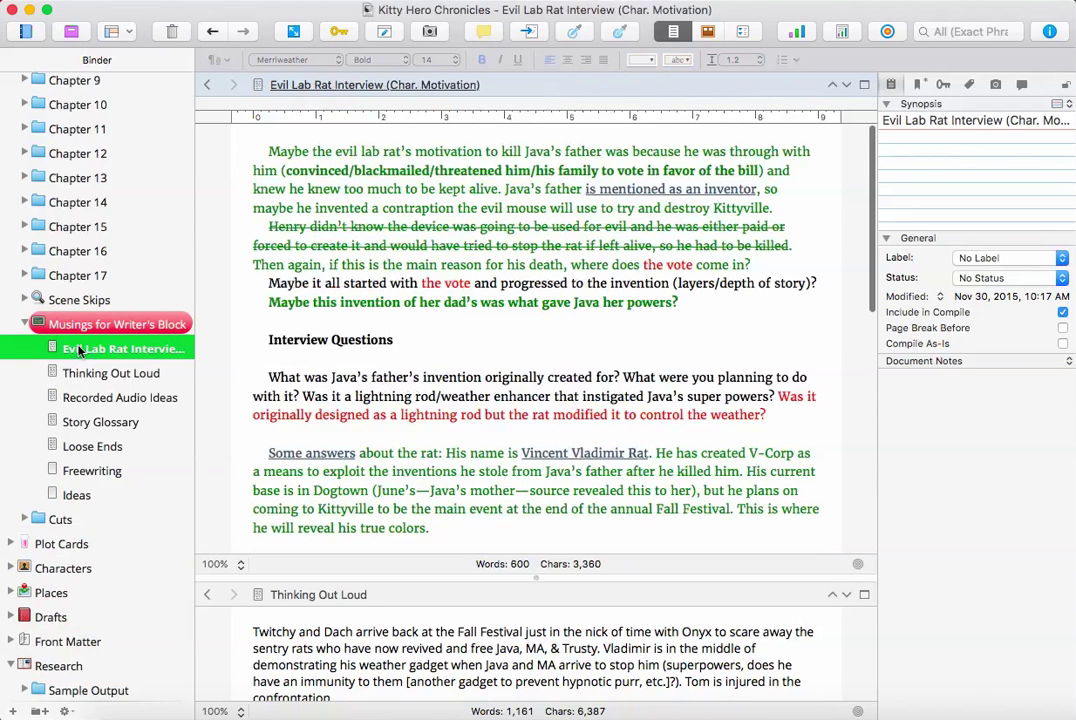
{"action": "left_click", "coordinate": [105, 451], "text": "shift"}
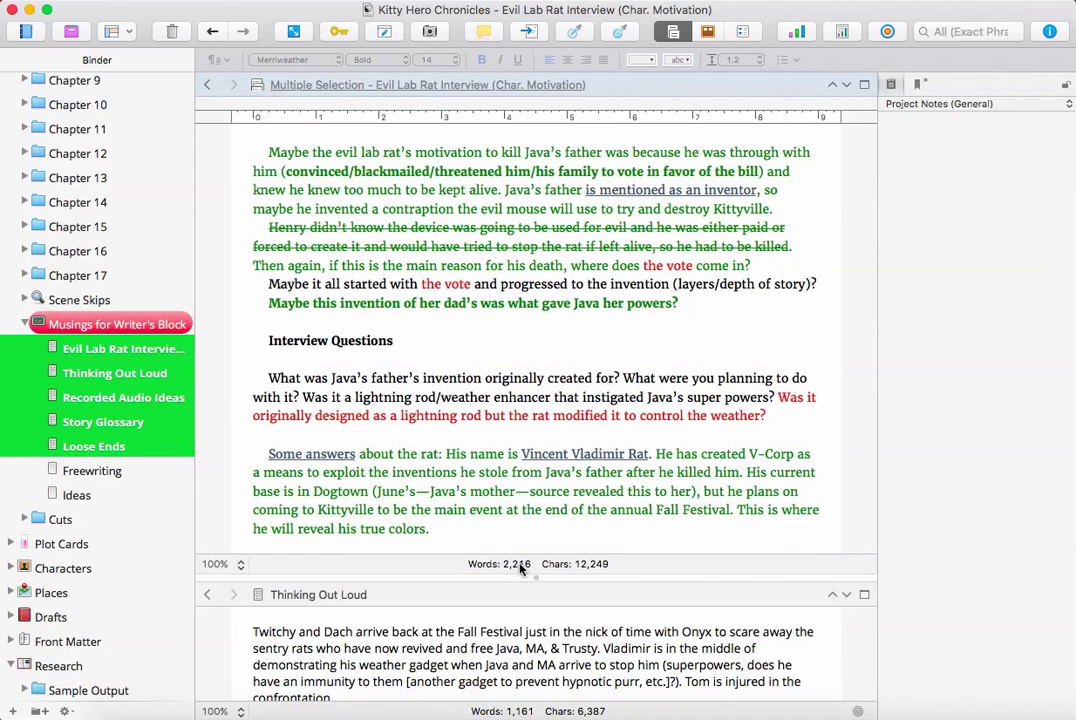
{"action": "mouse_move", "coordinate": [536, 568]}
{"action": "left_click", "coordinate": [24, 300]}
{"action": "left_click", "coordinate": [78, 326], "text": "shift"}
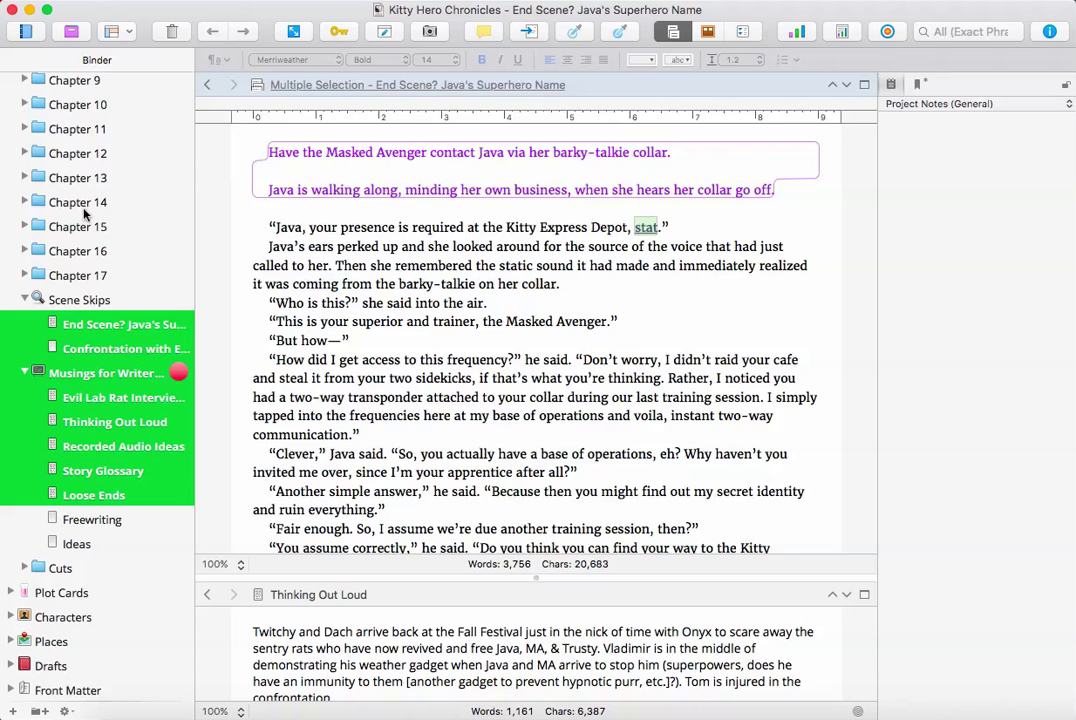
Select Scene Skips in the binder, collapse and re-expand it, and expand the Chapter 16 and Chapter 17 folders.
{"action": "left_click", "coordinate": [46, 305]}
{"action": "left_click", "coordinate": [24, 300]}
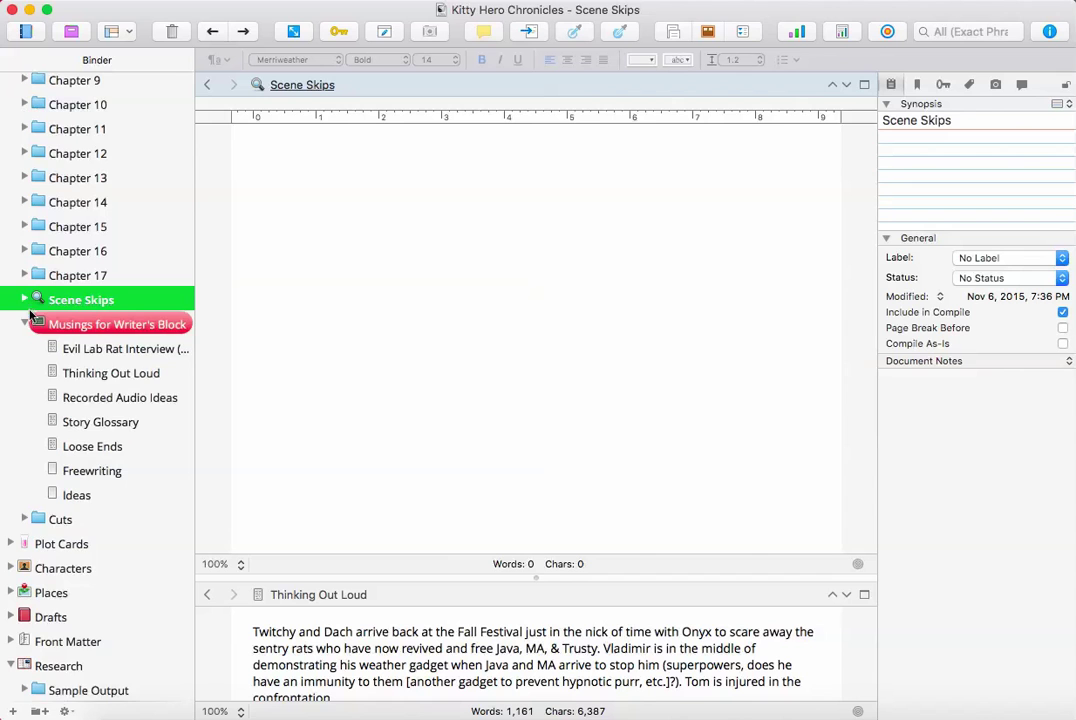
{"action": "left_click", "coordinate": [24, 300]}
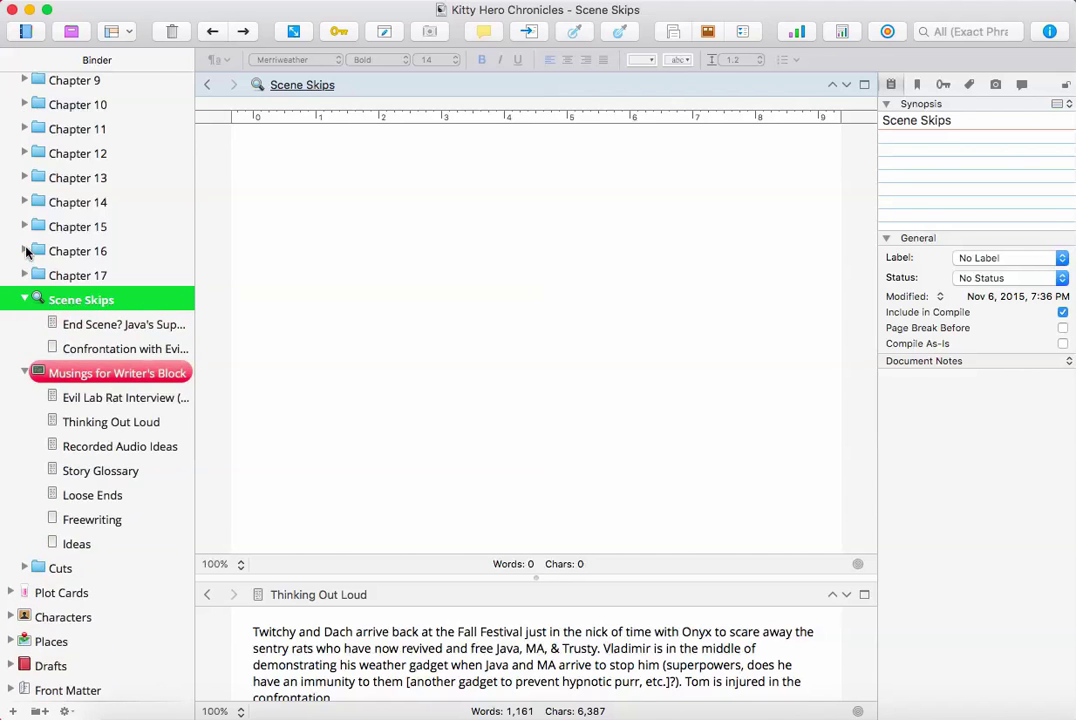
{"action": "left_click", "coordinate": [24, 251]}
{"action": "left_click", "coordinate": [24, 348]}
Open the NaNo-Novel Format document, read its word-count notes and opening section, and look over the whole binder structure.
{"action": "scroll", "coordinate": [134, 384], "scroll_direction": "up", "scroll_amount": 6}
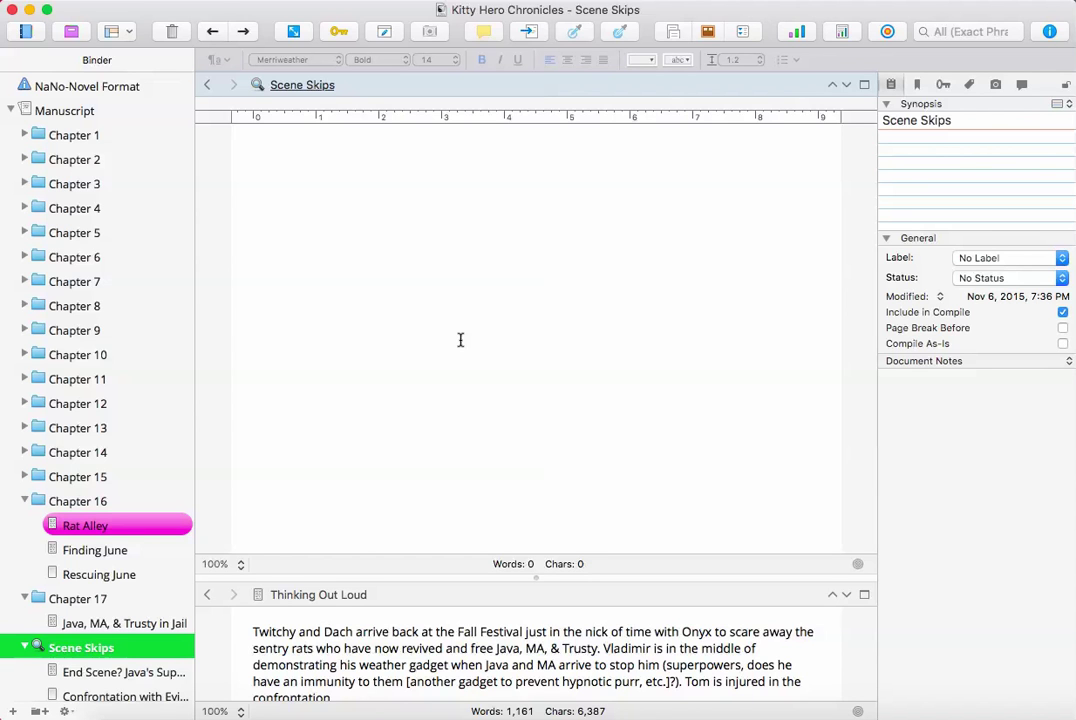
{"action": "scroll", "coordinate": [122, 178], "scroll_direction": "down", "scroll_amount": 10}
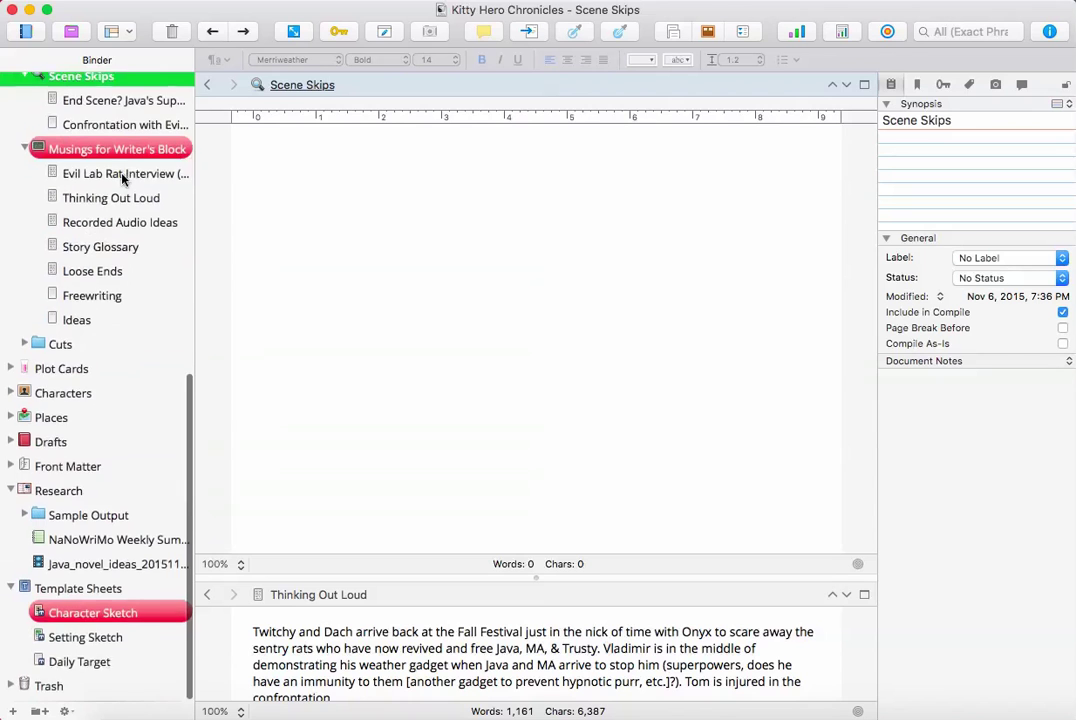
{"action": "scroll", "coordinate": [125, 178], "scroll_direction": "up", "scroll_amount": 10}
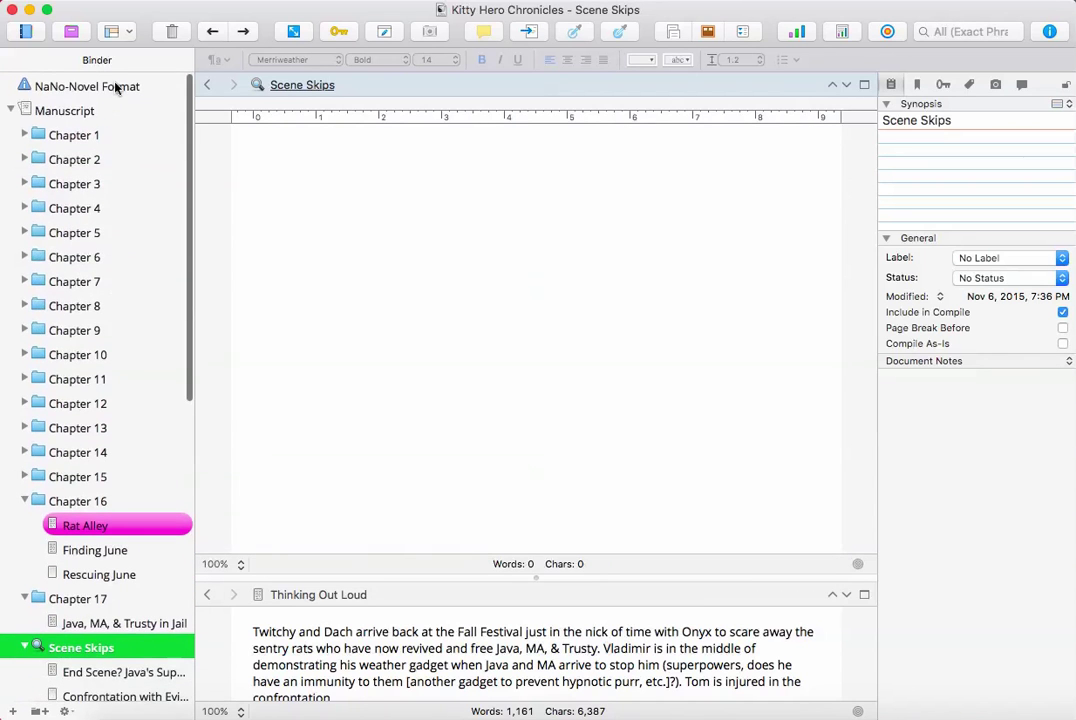
{"action": "left_click", "coordinate": [115, 86]}
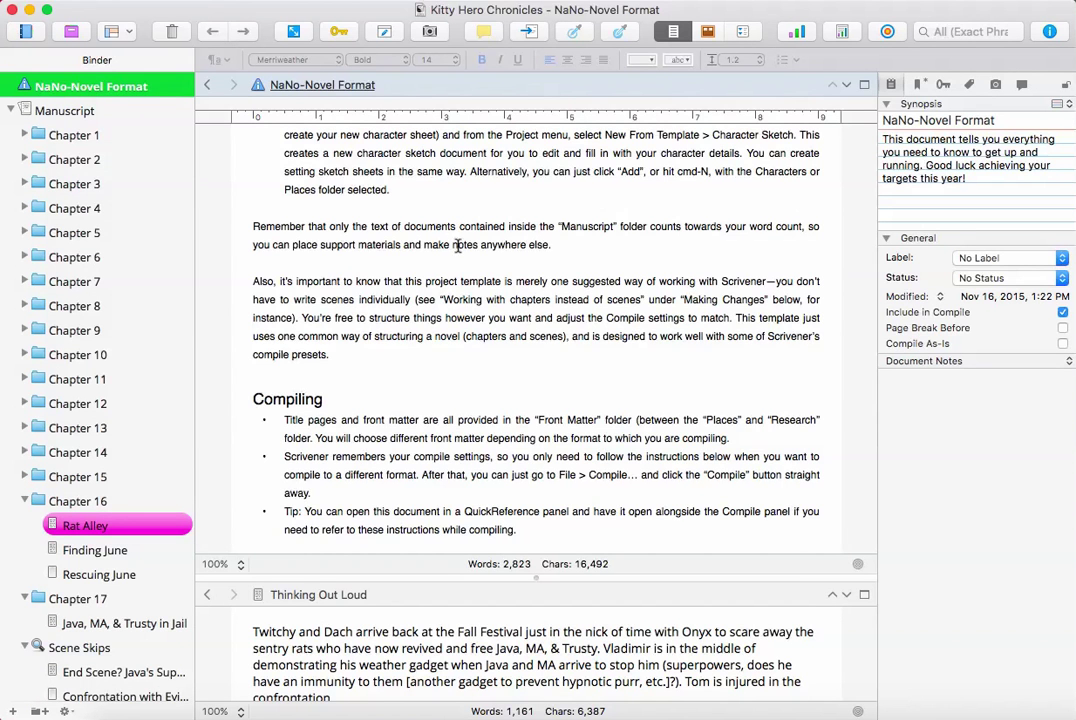
{"action": "scroll", "coordinate": [445, 260], "scroll_direction": "up", "scroll_amount": 15}
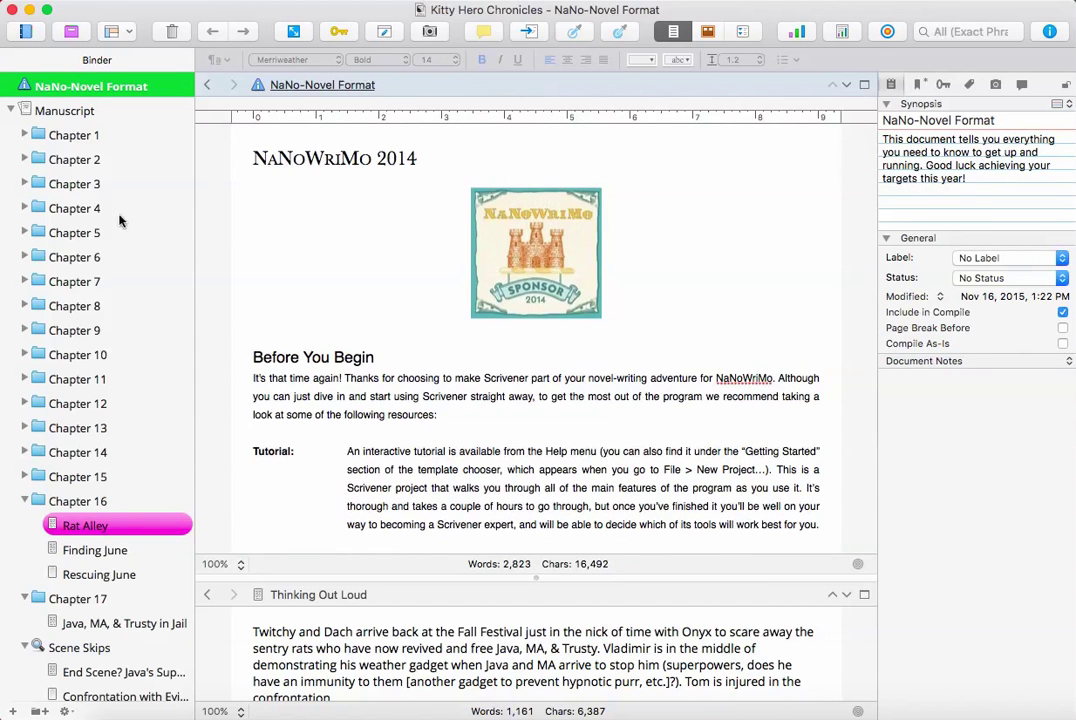
{"action": "scroll", "coordinate": [108, 235], "scroll_direction": "down", "scroll_amount": 5}
{"action": "scroll", "coordinate": [110, 238], "scroll_direction": "down", "scroll_amount": 7}
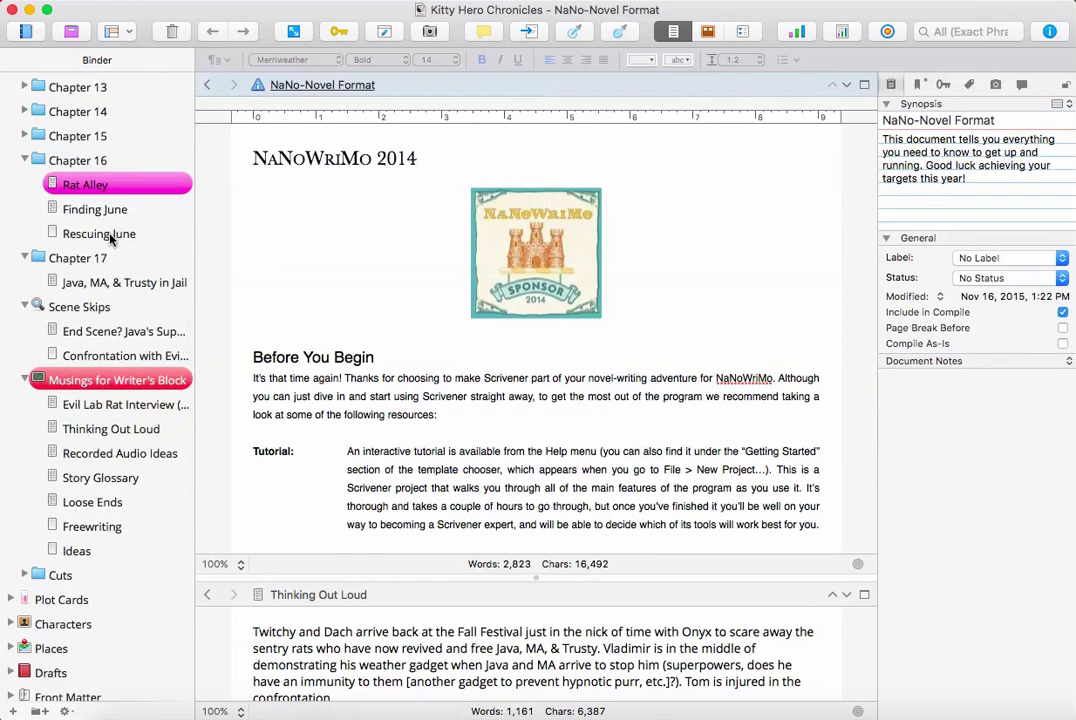
{"action": "scroll", "coordinate": [110, 240], "scroll_direction": "up", "scroll_amount": 12}
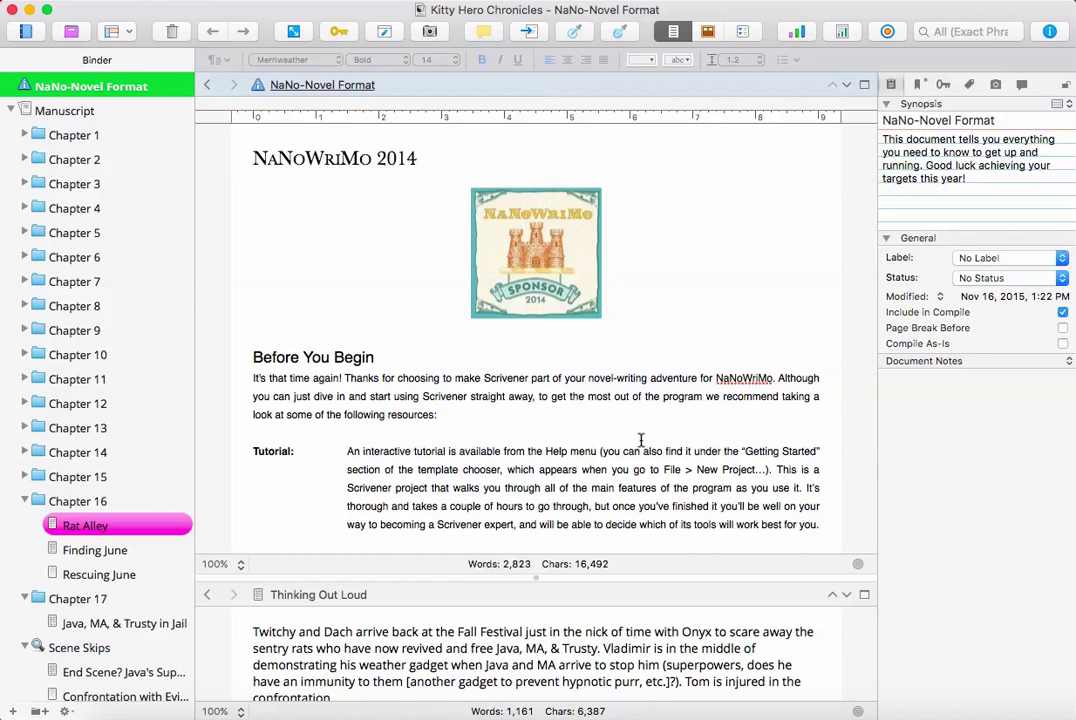
{"action": "scroll", "coordinate": [166, 244], "scroll_direction": "down", "scroll_amount": 10}
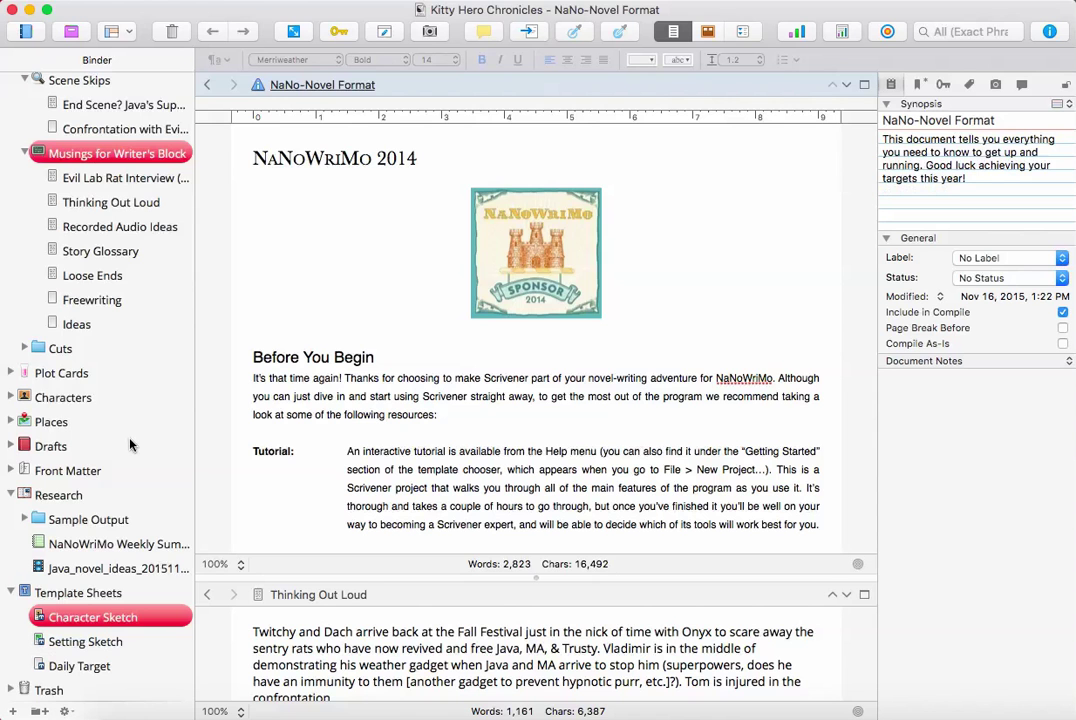
{"action": "scroll", "coordinate": [45, 290], "scroll_direction": "up", "scroll_amount": 10}
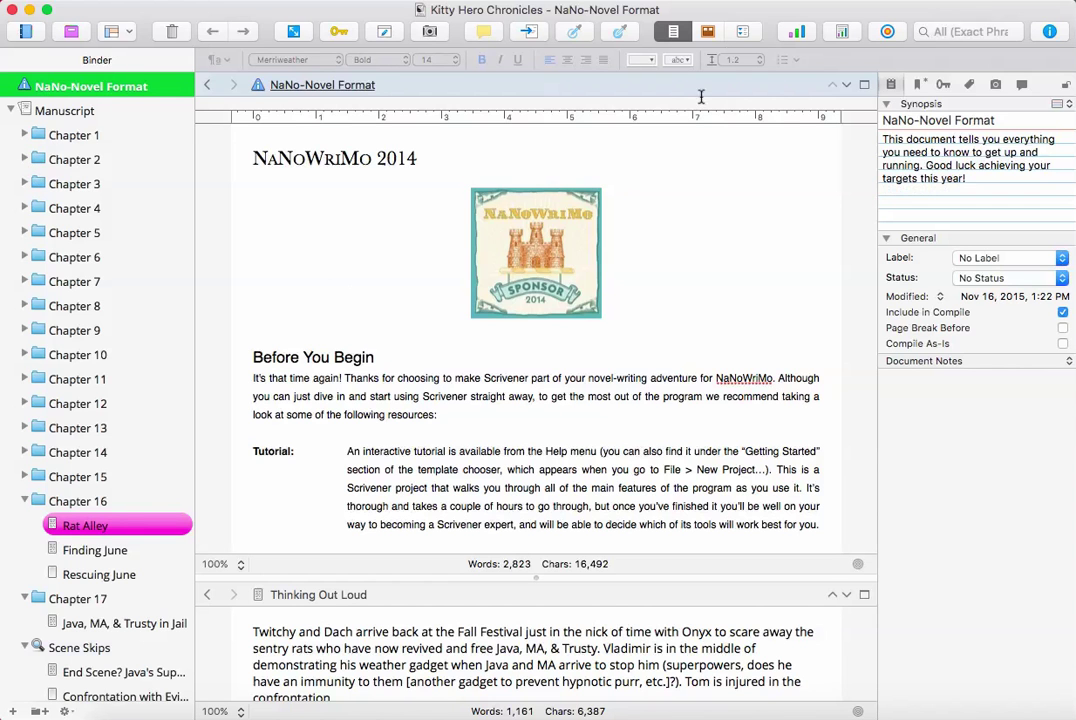
Expand the Chapter 4 folder and select its four scenes to read through them as one combined text.
{"action": "left_click", "coordinate": [24, 208]}
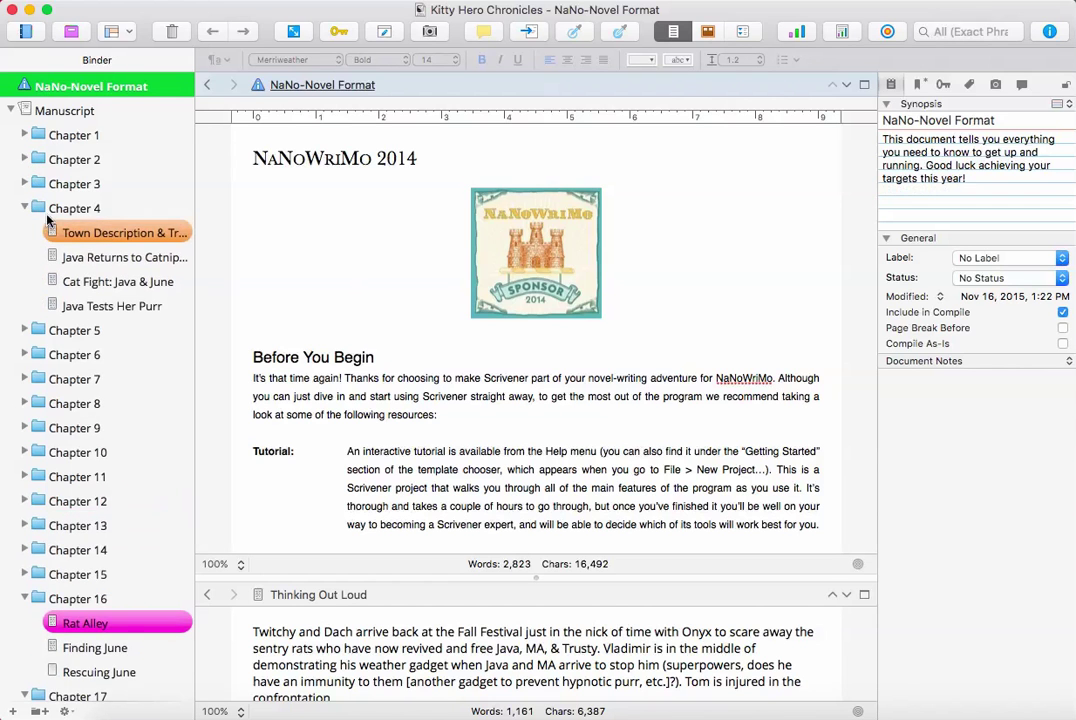
{"action": "left_click", "coordinate": [55, 232]}
{"action": "key", "text": "shift+Down"}
{"action": "key", "text": "shift+Down"}
{"action": "key", "text": "shift+Down"}
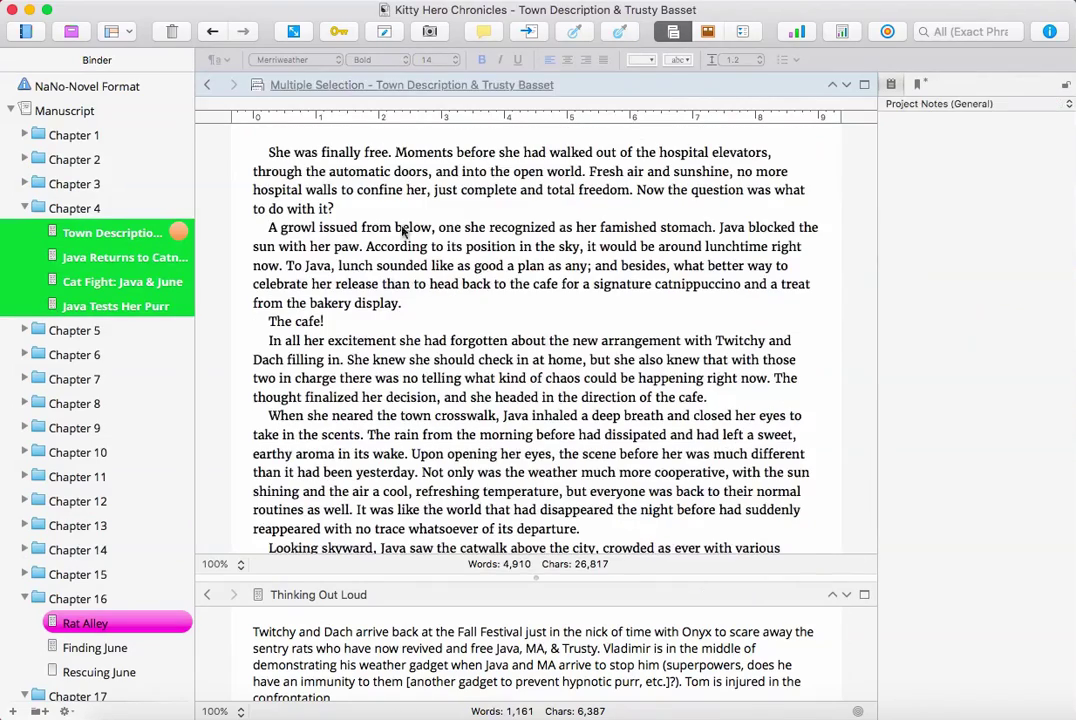
{"action": "scroll", "coordinate": [622, 320], "scroll_direction": "down", "scroll_amount": 5}
{"action": "scroll", "coordinate": [622, 320], "scroll_direction": "up", "scroll_amount": 5}
View the four Chapter 4 scenes on the corkboard and in the outliner, and return them to the combined text view.
{"action": "left_click", "coordinate": [707, 34]}
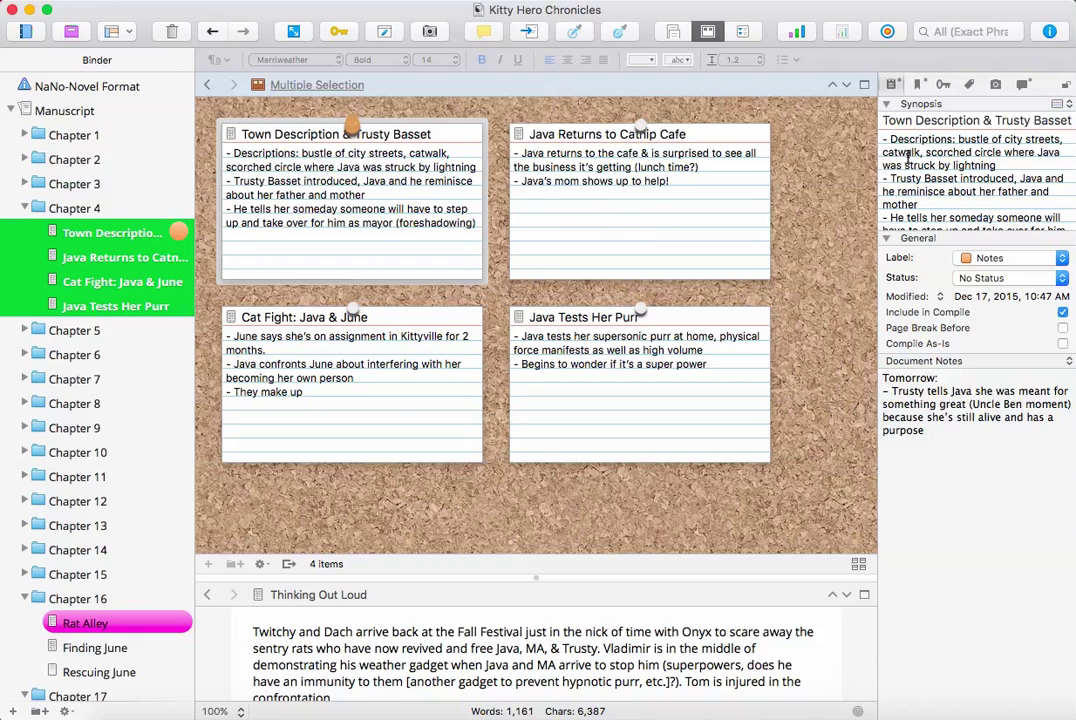
{"action": "left_click", "coordinate": [743, 33]}
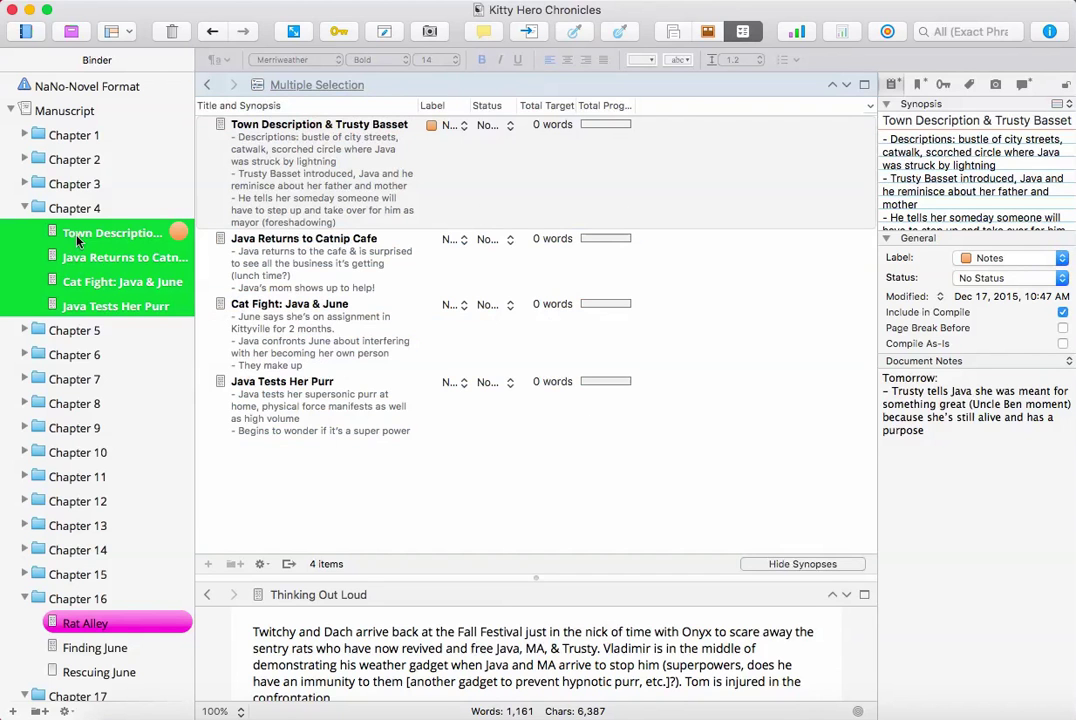
{"action": "left_click", "coordinate": [674, 27]}
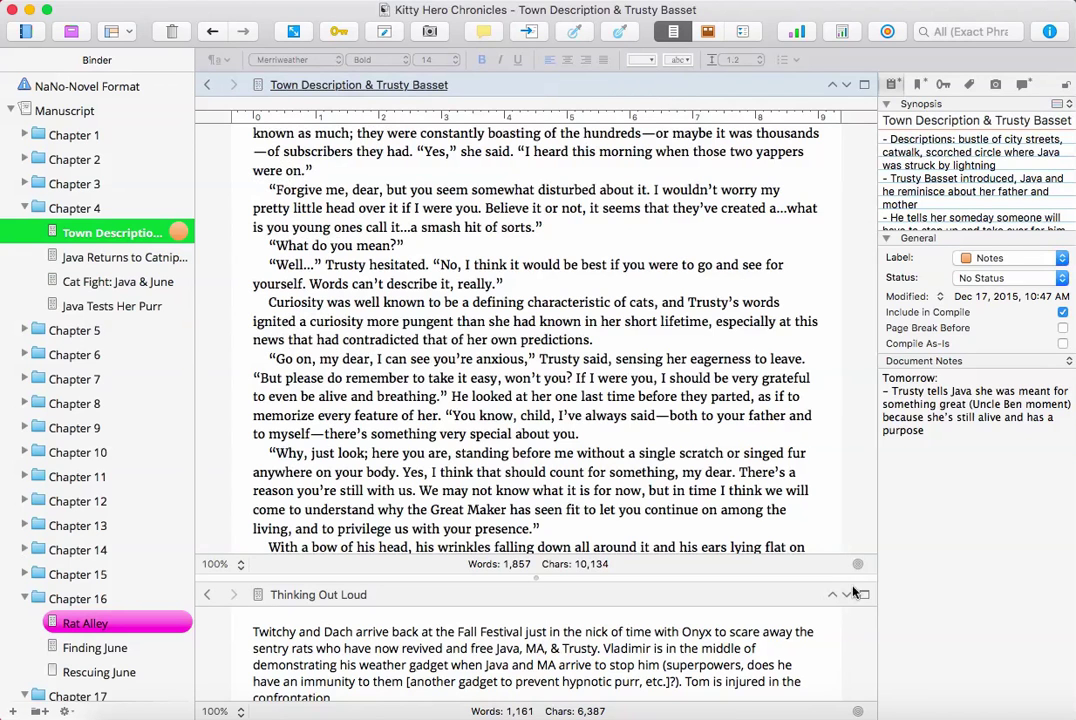
{"action": "left_click", "coordinate": [82, 312], "text": "shift"}
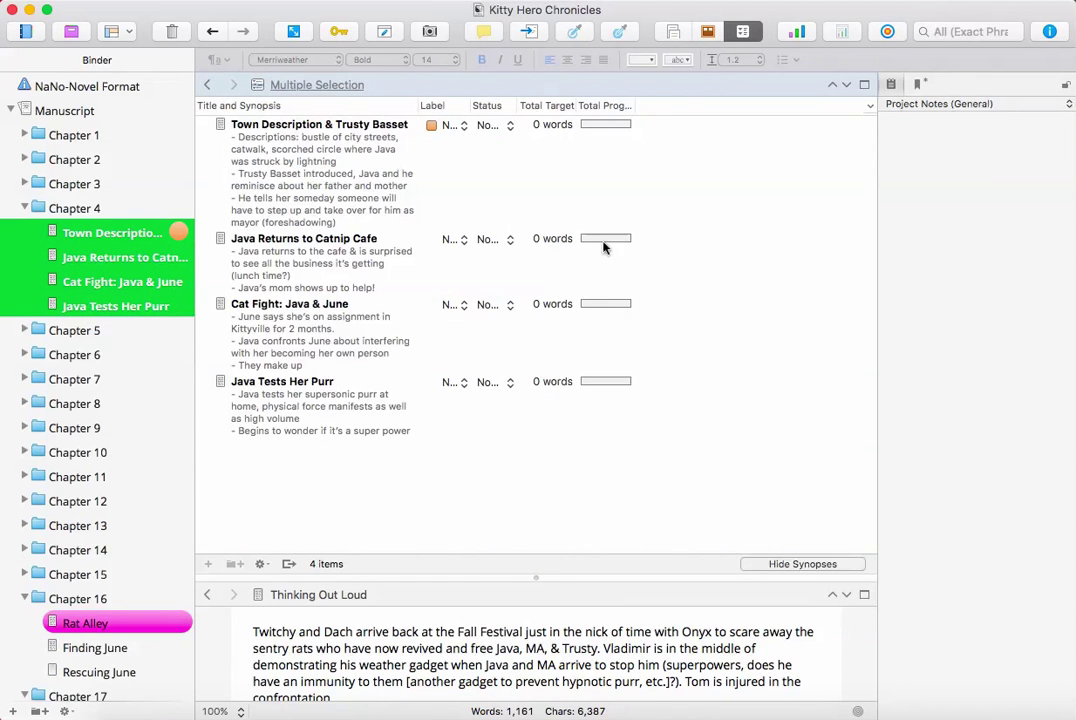
{"action": "left_click", "coordinate": [673, 31]}
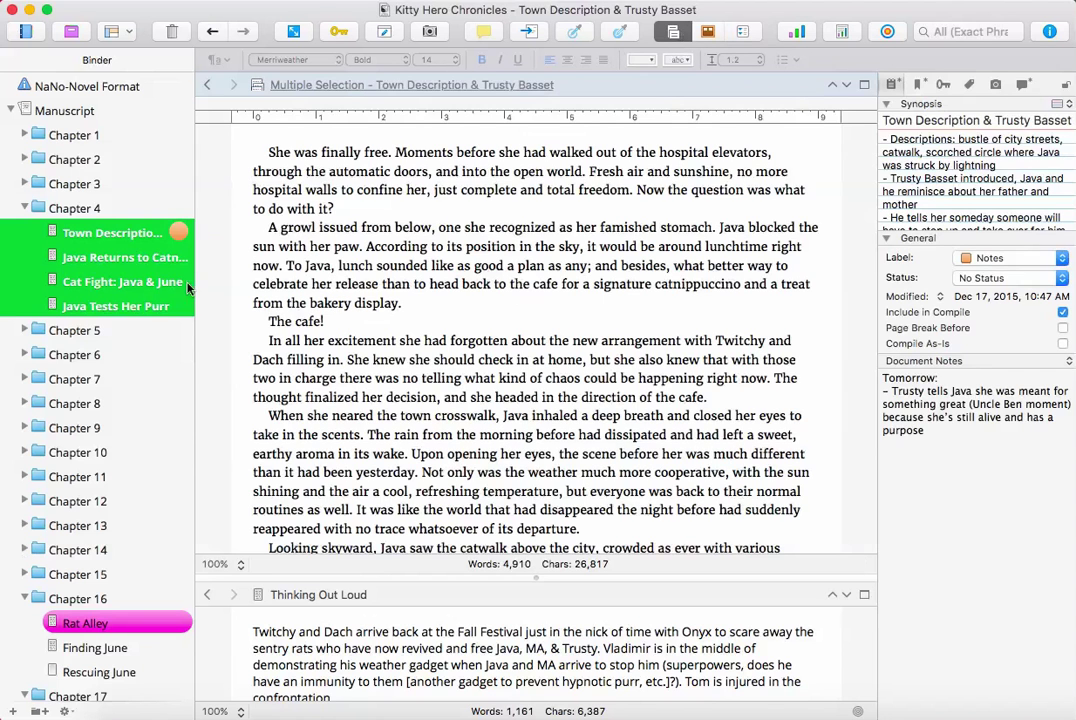
Show only the Town Description & Trusty Basset scene in the editor and collapse the Chapter 4 folder.
{"action": "left_click", "coordinate": [68, 236]}
{"action": "left_click", "coordinate": [24, 208]}
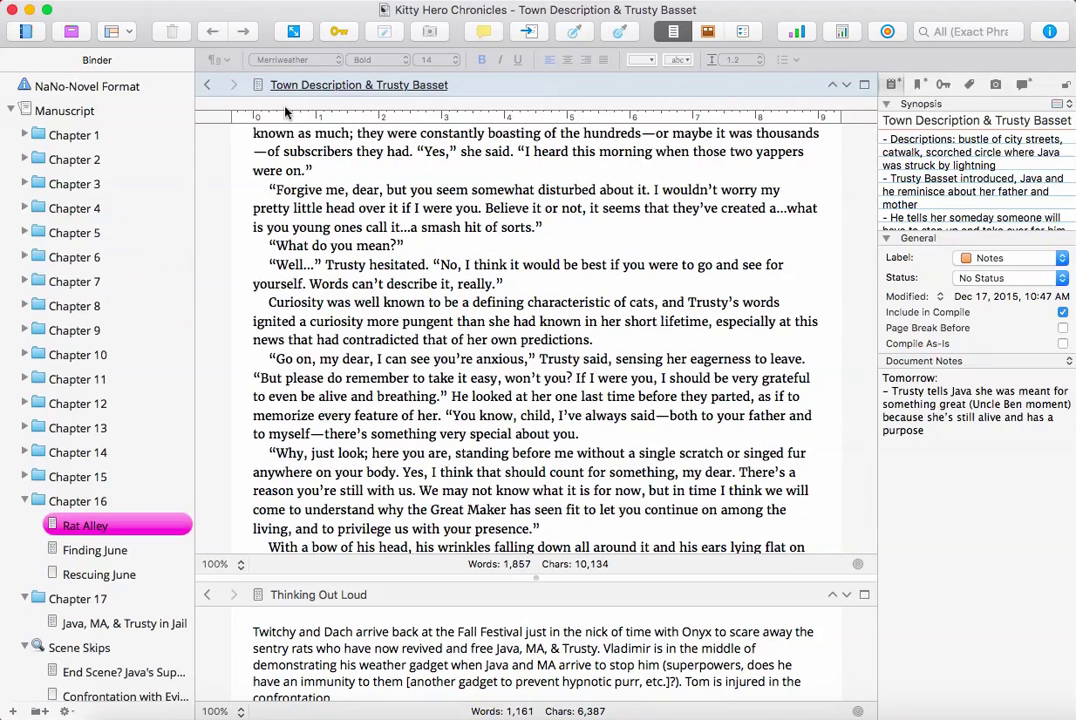
Open Scrivener's Backup preferences and look at the choices for how many recent backups to keep, without changing the setting.
{"action": "left_click", "coordinate": [75, 0]}
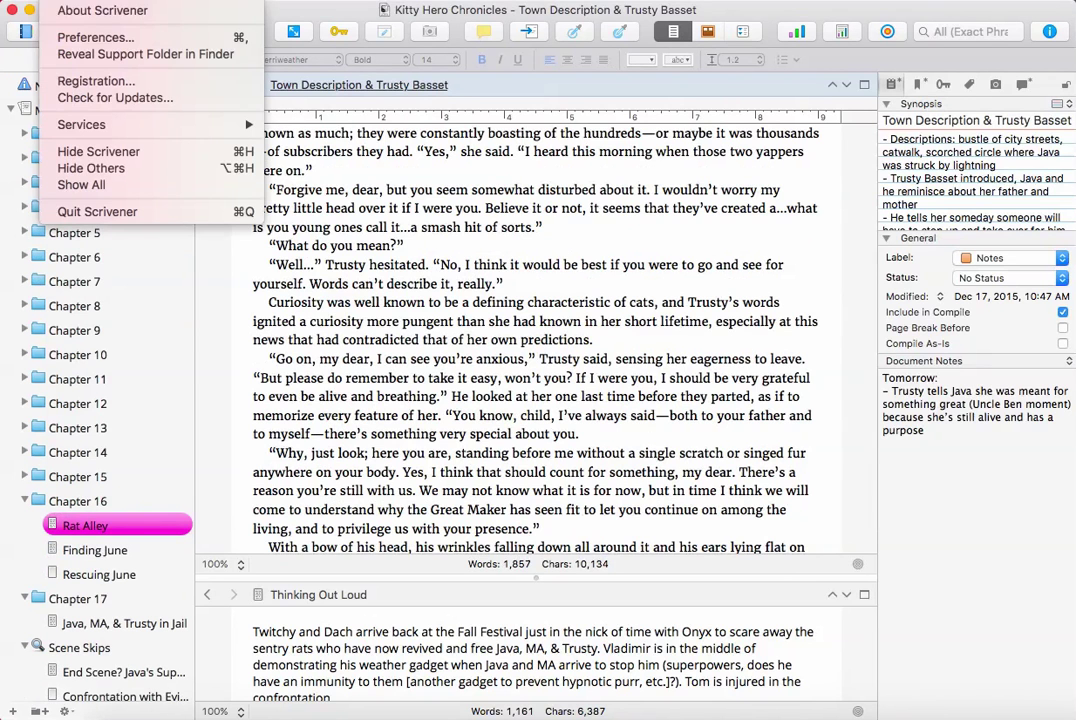
{"action": "left_click", "coordinate": [93, 38]}
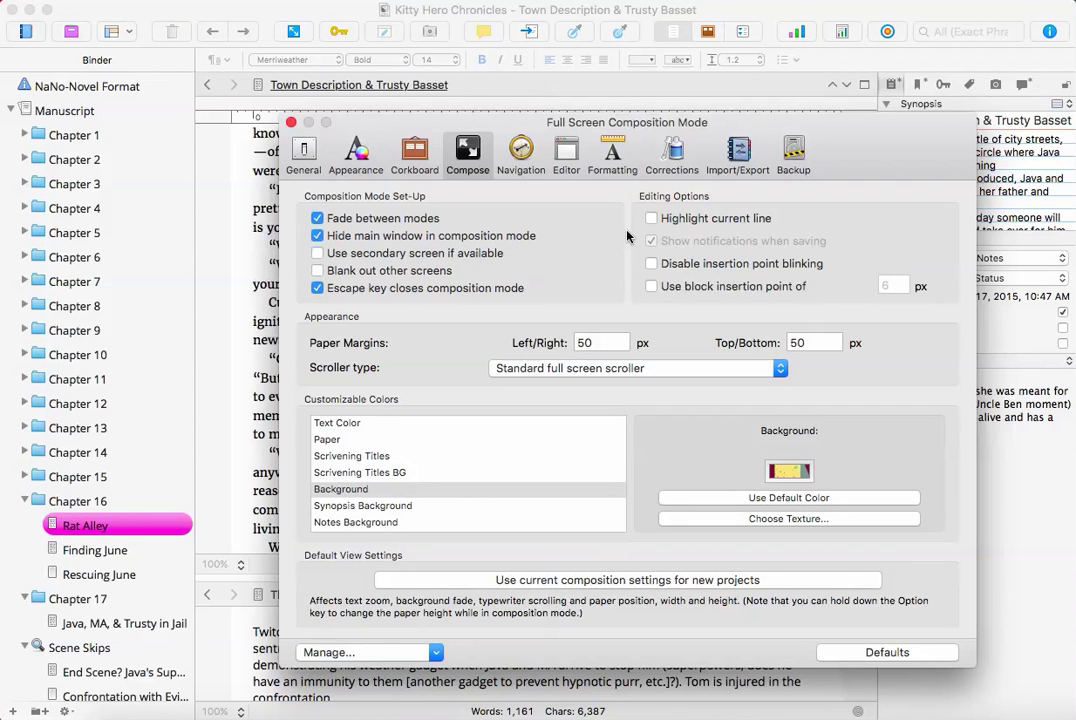
{"action": "left_click", "coordinate": [797, 155]}
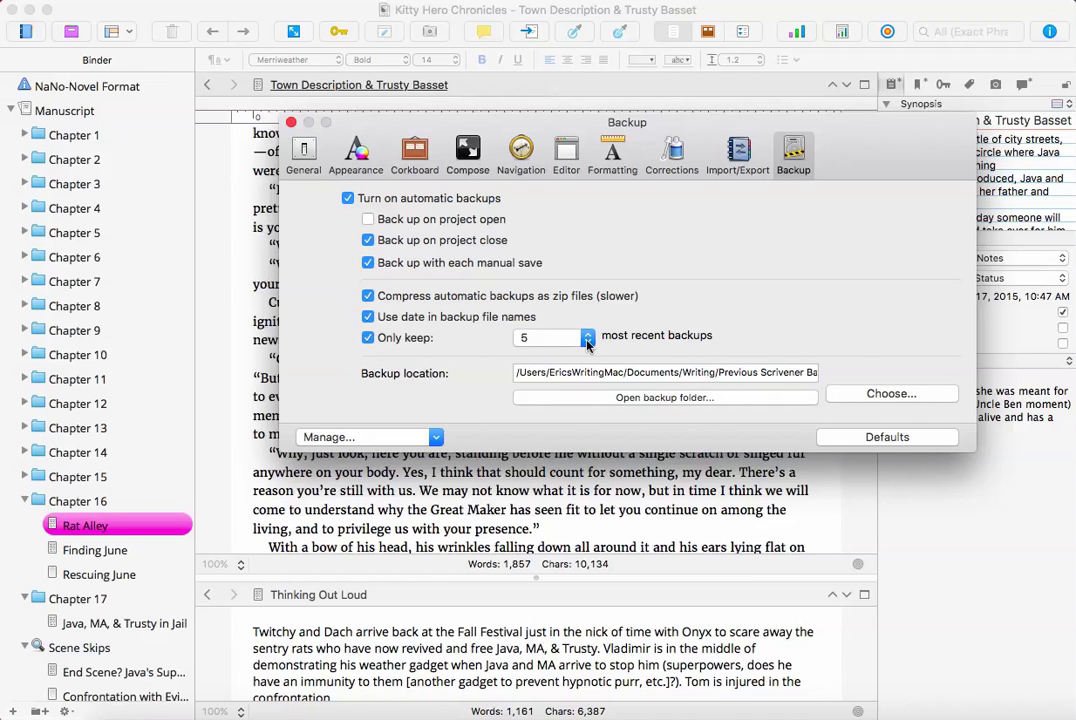
{"action": "left_click", "coordinate": [588, 340]}
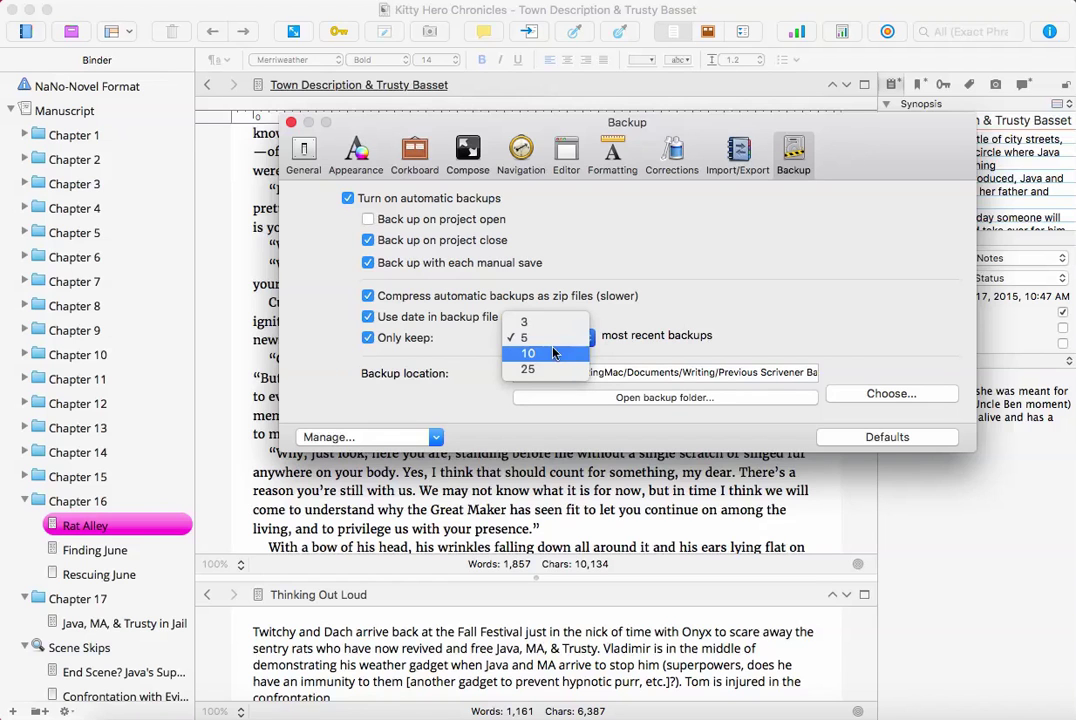
{"action": "left_click", "coordinate": [814, 310]}
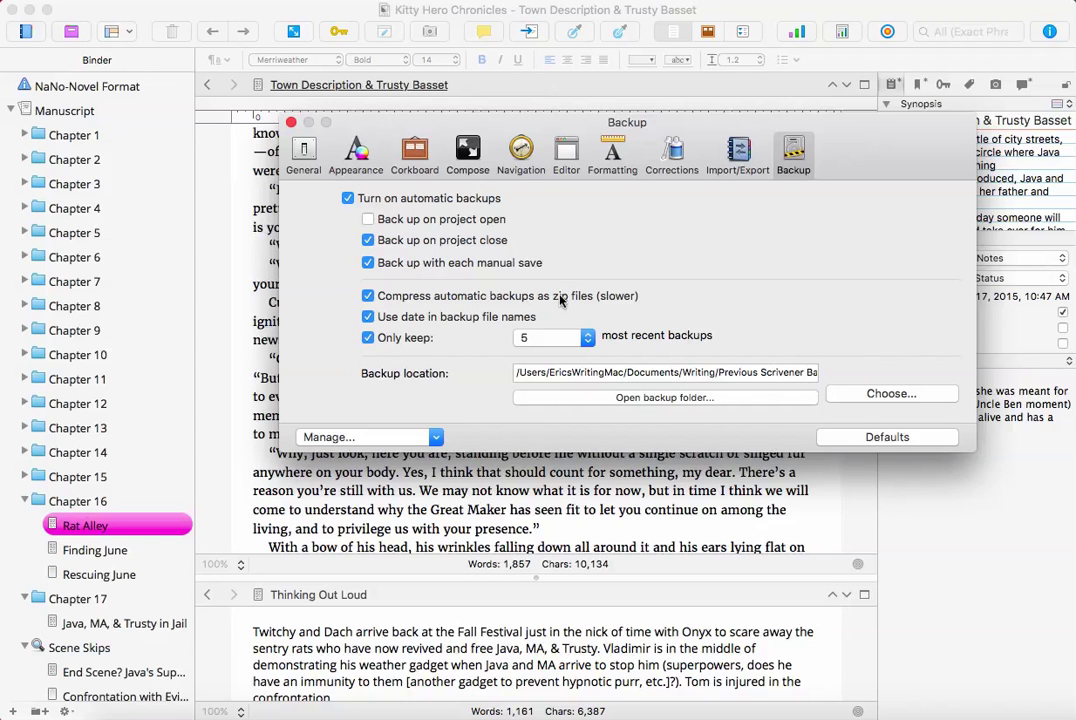
Look over the zip compression option and the choices for saving and loading preferences, and close the preferences without changes.
{"action": "left_click", "coordinate": [625, 297]}
{"action": "left_click", "coordinate": [630, 297]}
{"action": "left_click", "coordinate": [370, 437]}
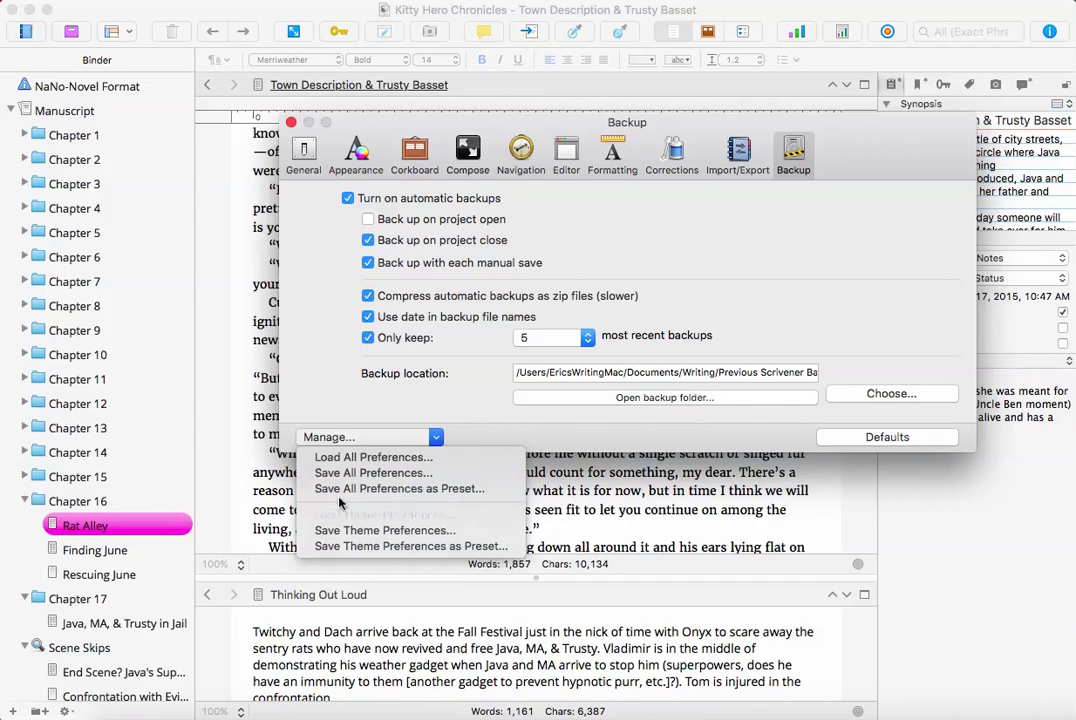
{"action": "left_click", "coordinate": [326, 336]}
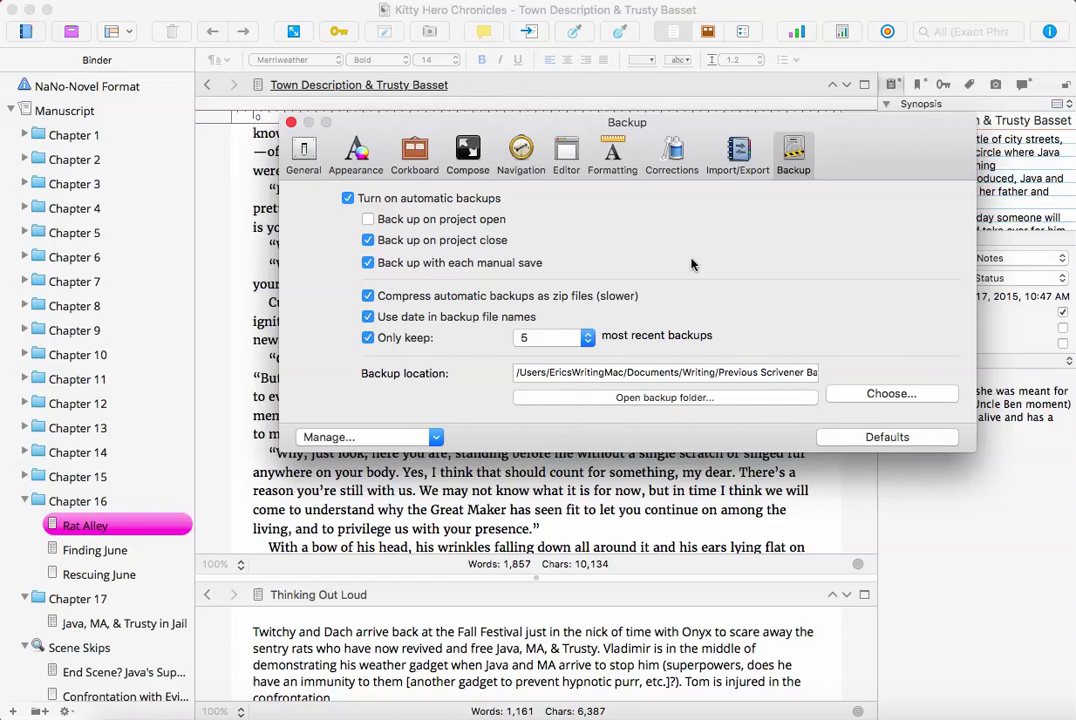
{"action": "left_click", "coordinate": [291, 122]}
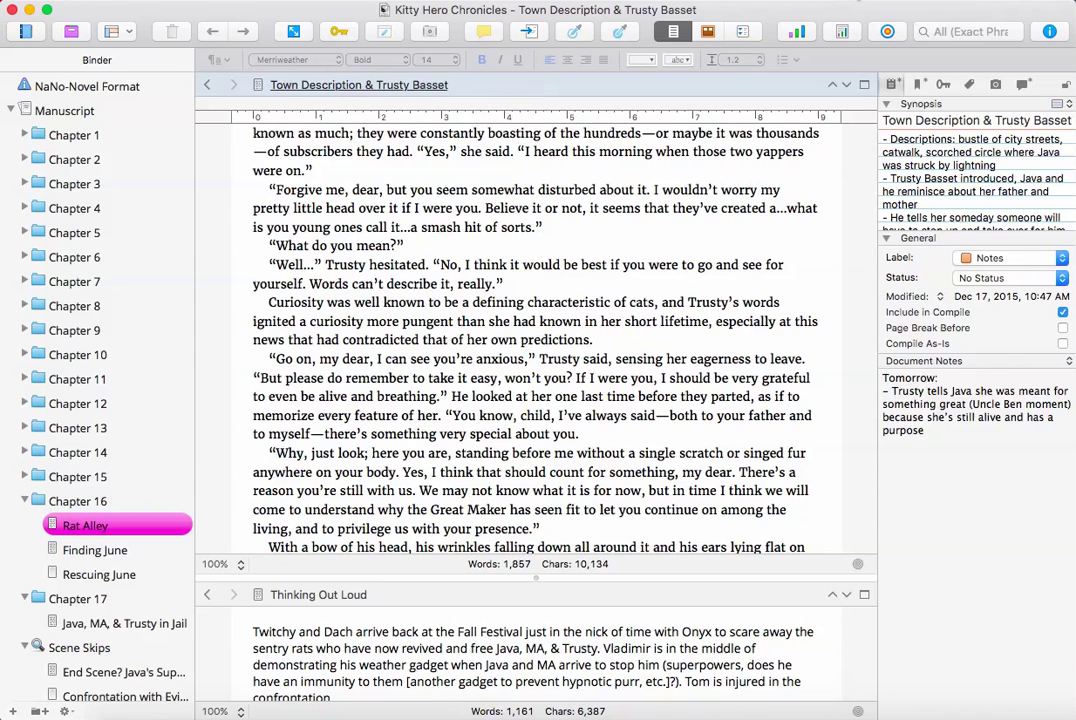
{"action": "left_click", "coordinate": [858, 0]}
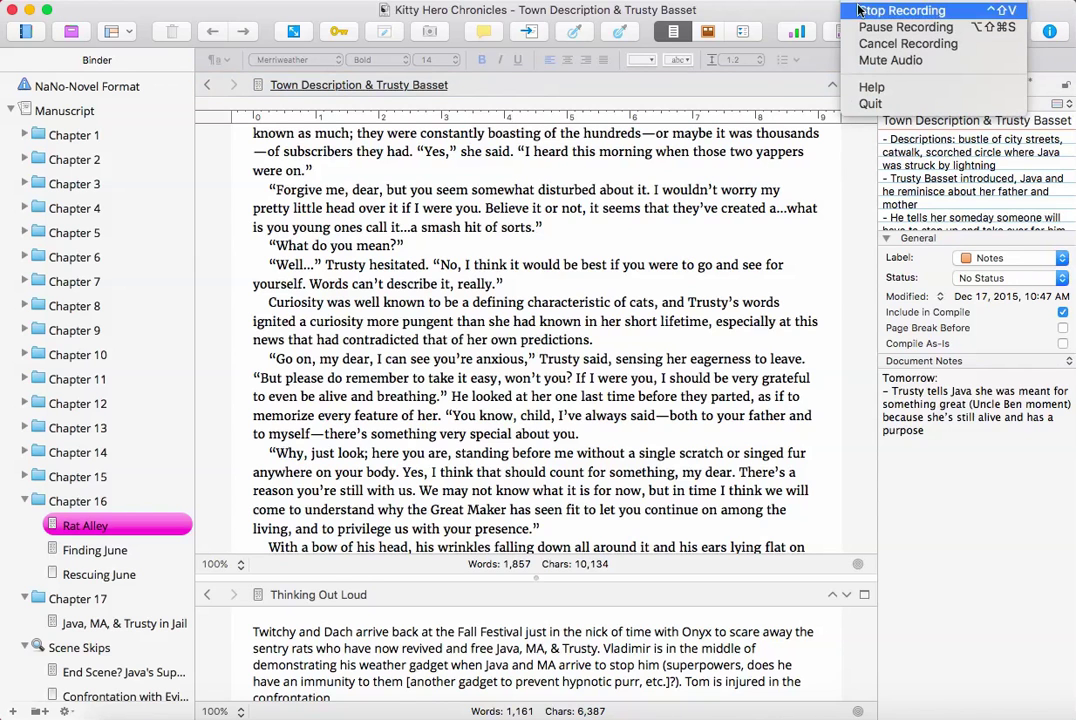